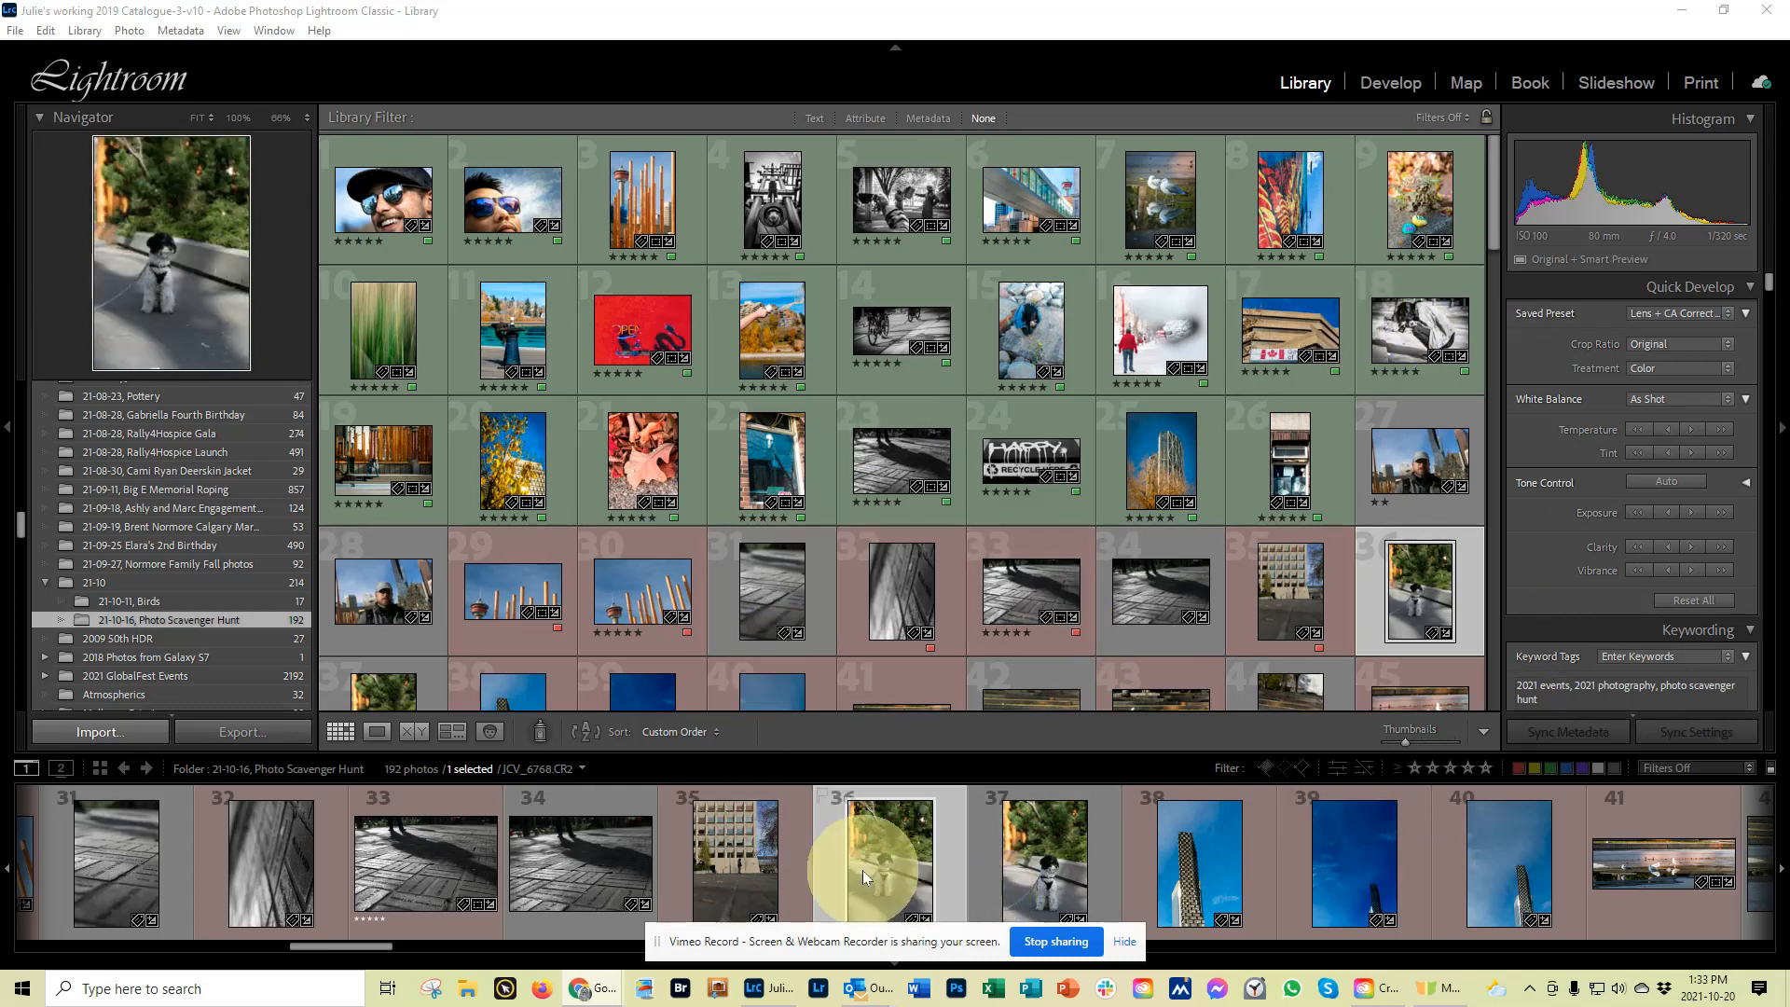
- Open the dog photo JCV_6768.CR2 for developing and set Temp to 4807, Shadows to +84 and Whites to +32
left_click(952, 869)
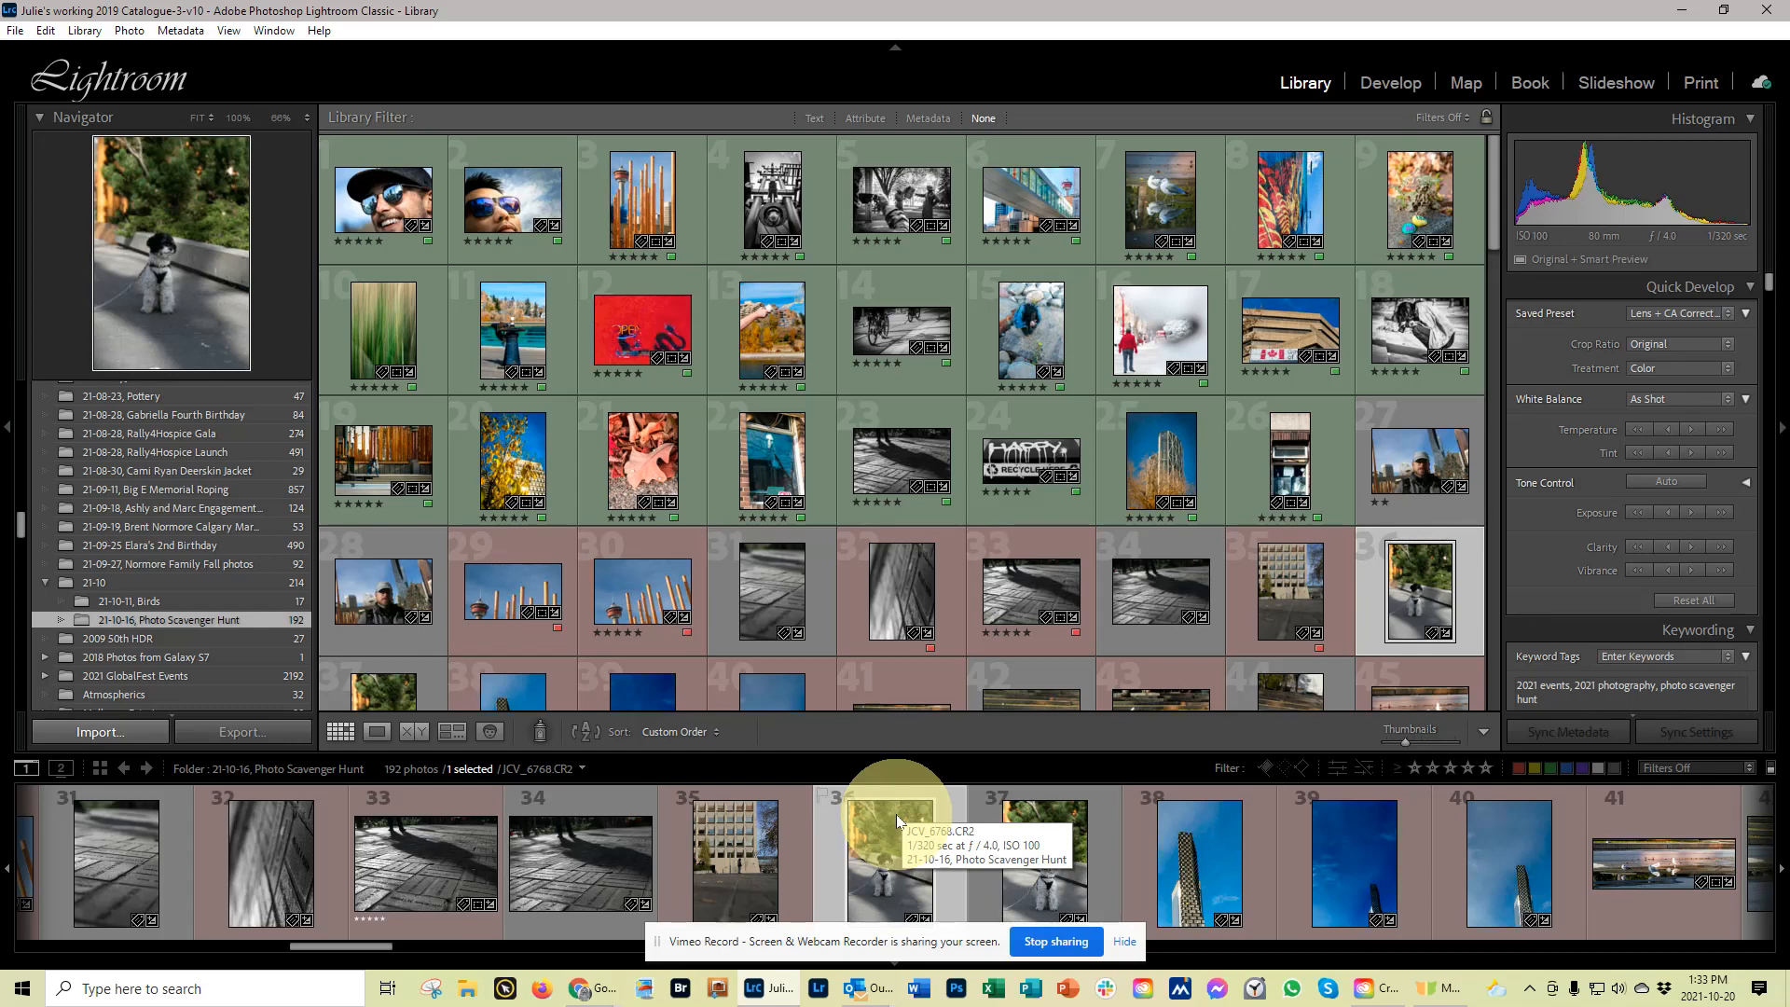
left_click(1391, 82)
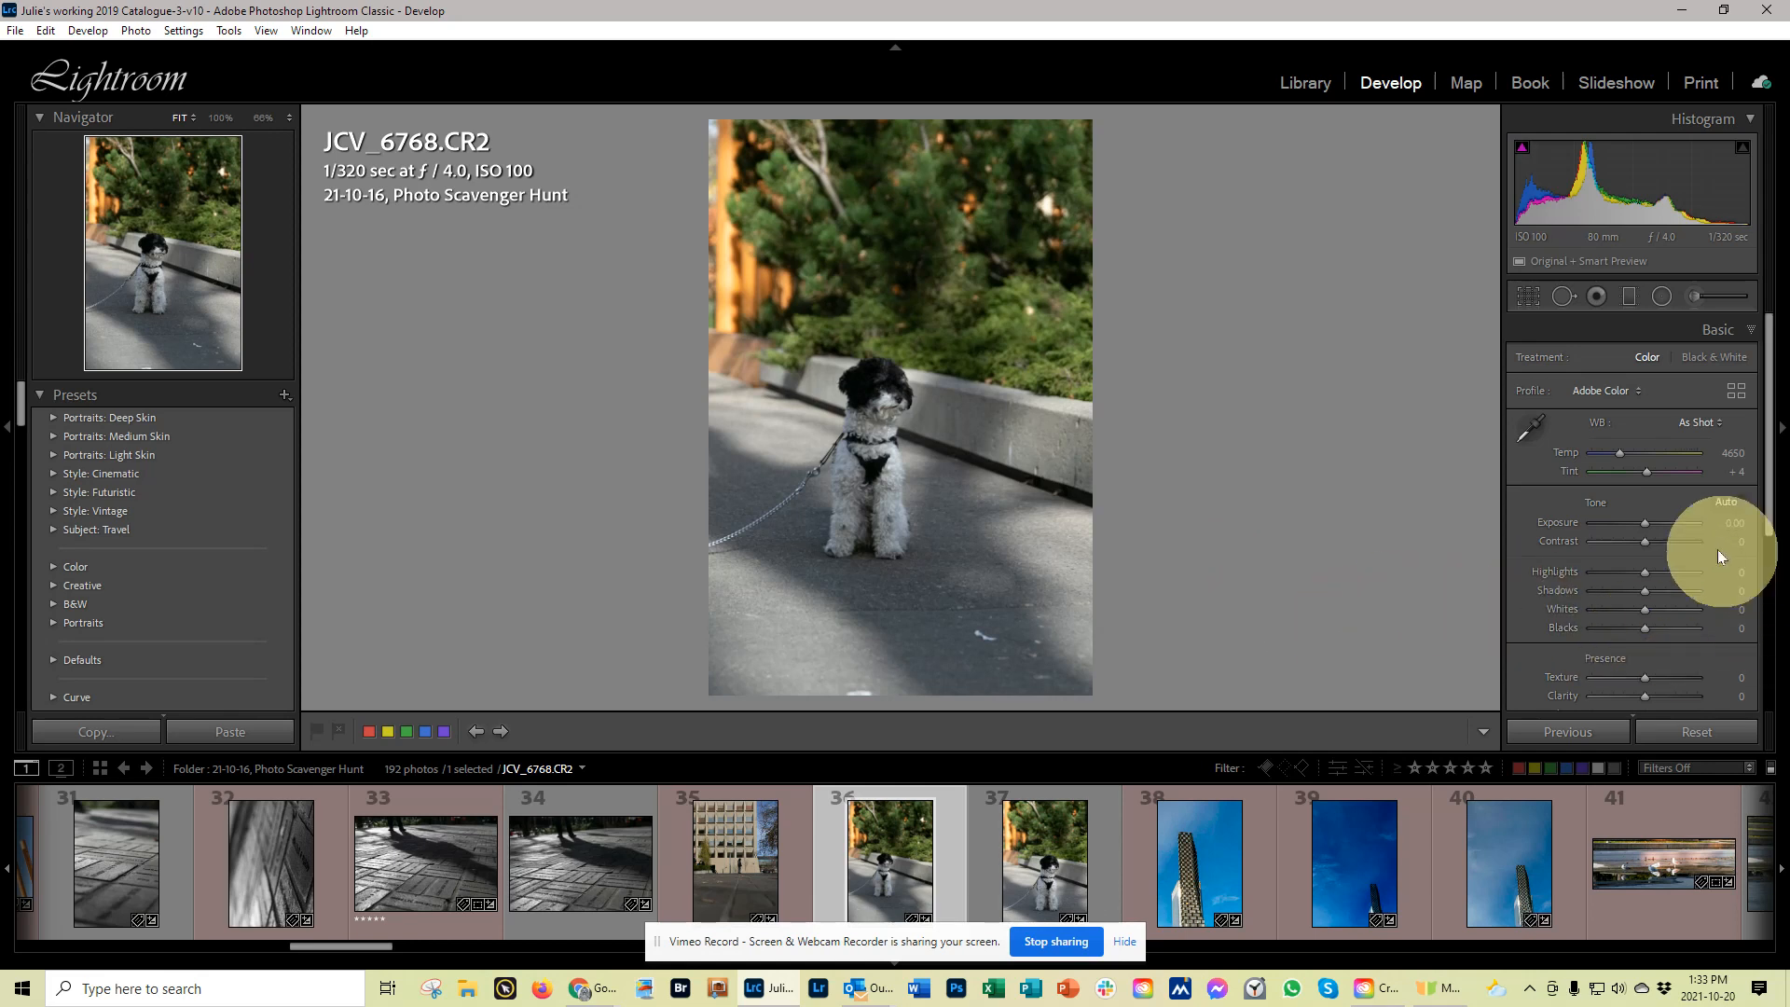
left_click_drag(1619, 452, 1619, 450)
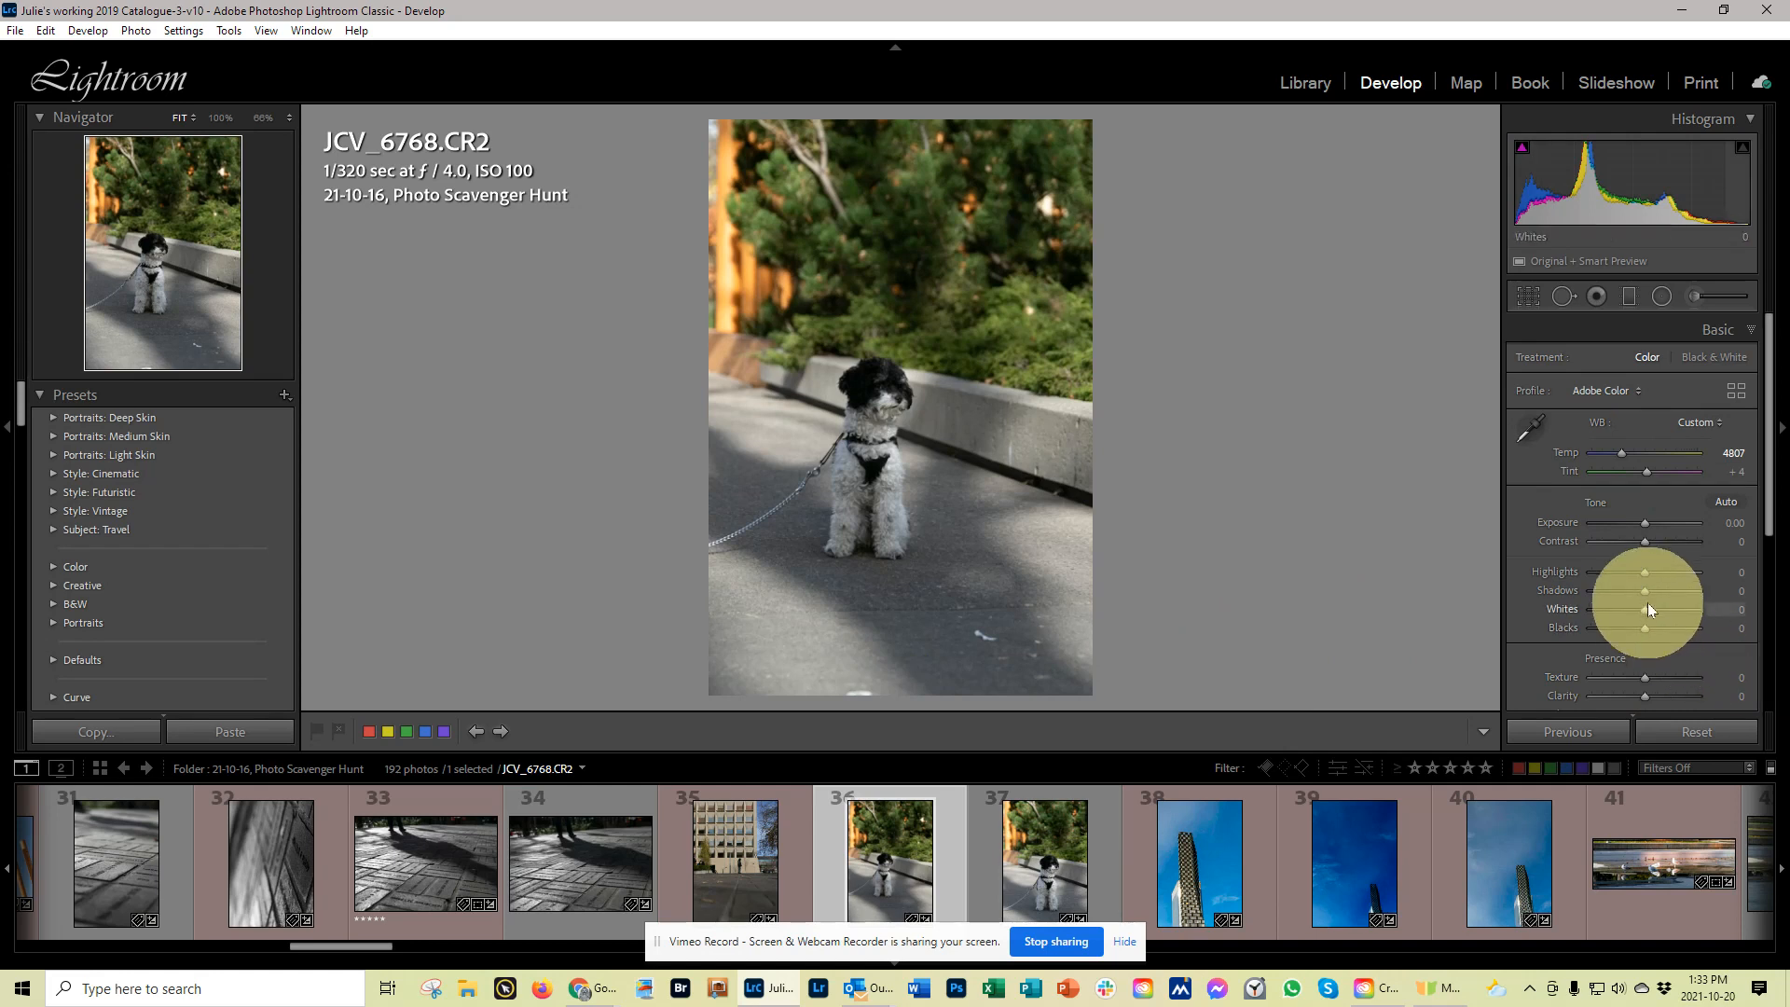
mouse_move(1648, 589)
left_mouse_down()
mouse_move(1691, 587)
mouse_move(1663, 617)
left_mouse_up()
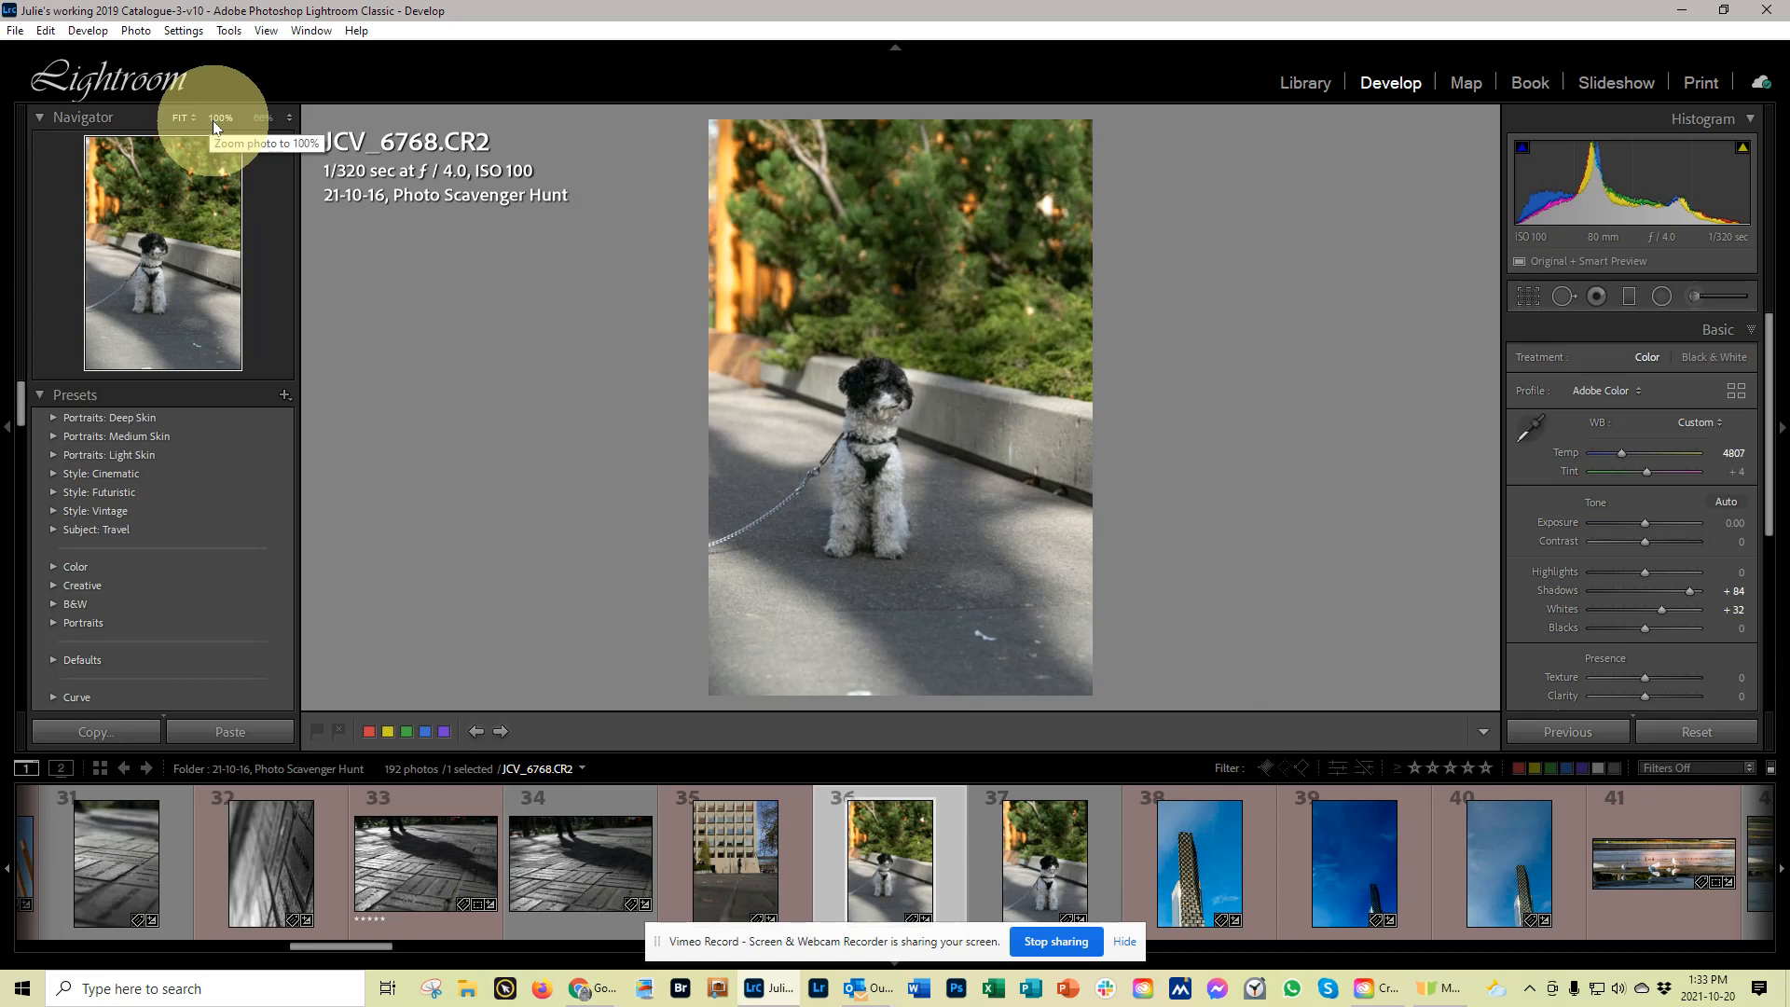
- Examine the dog's face, fur and harness closely at 50% magnification
left_click(291, 119)
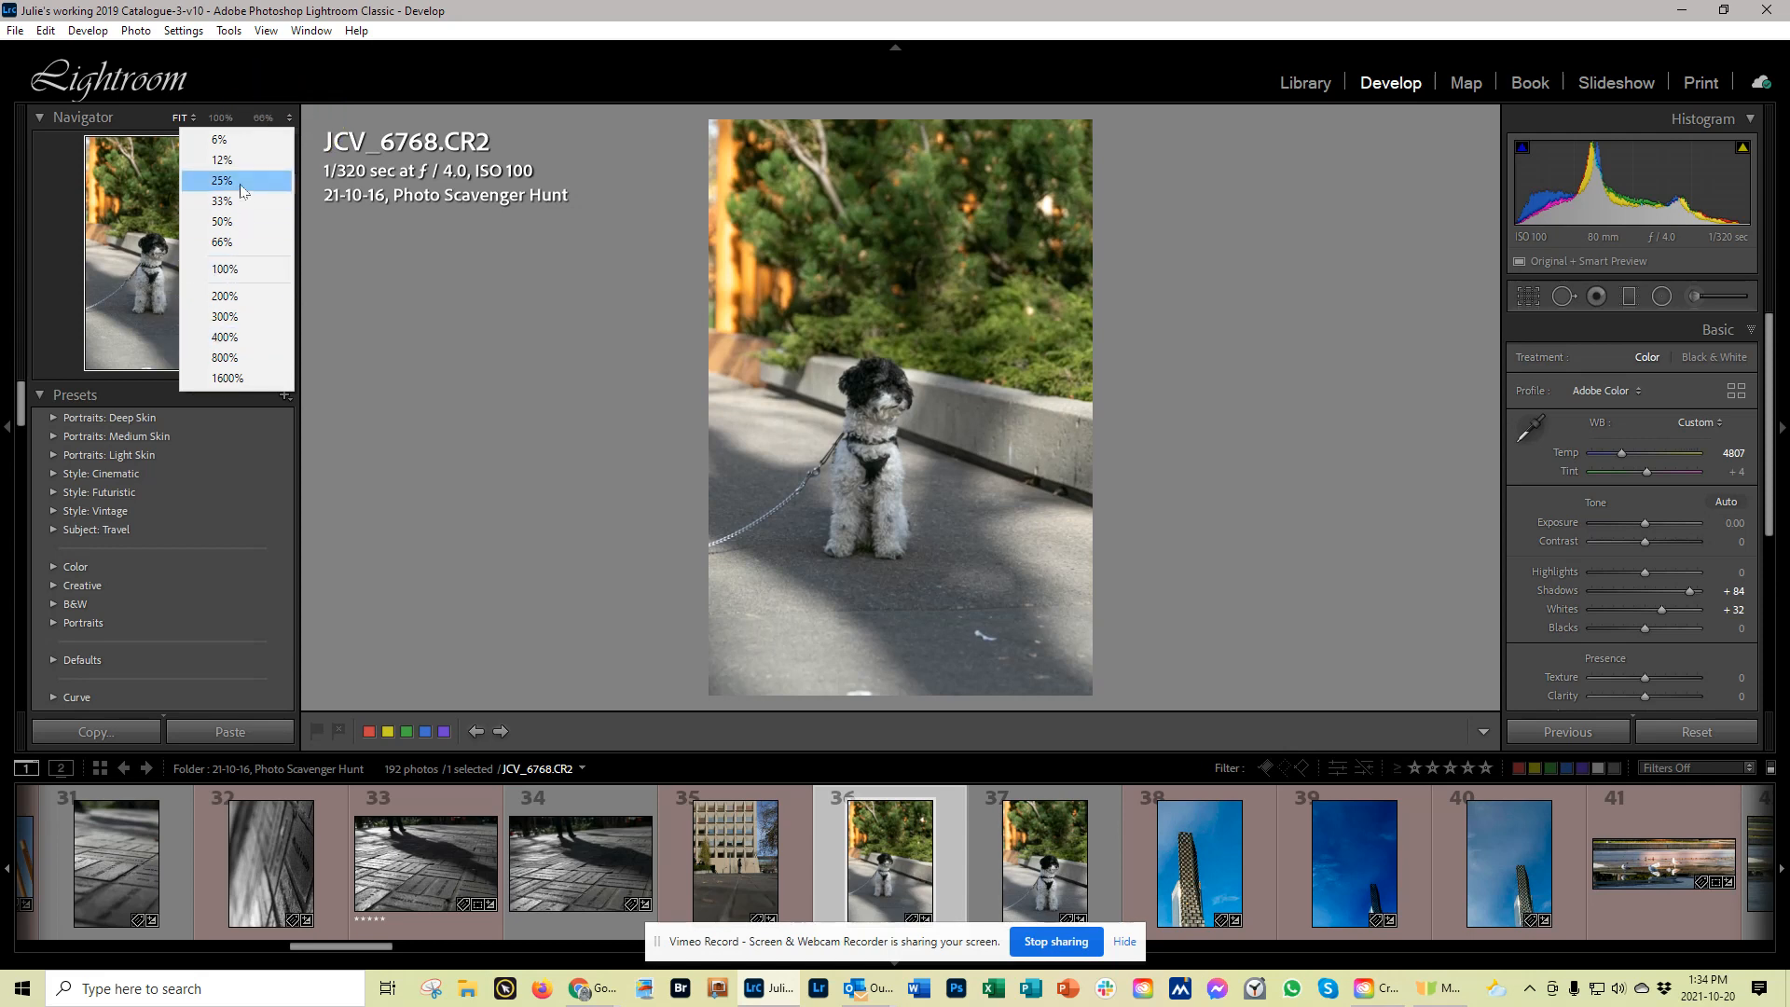
left_click(233, 222)
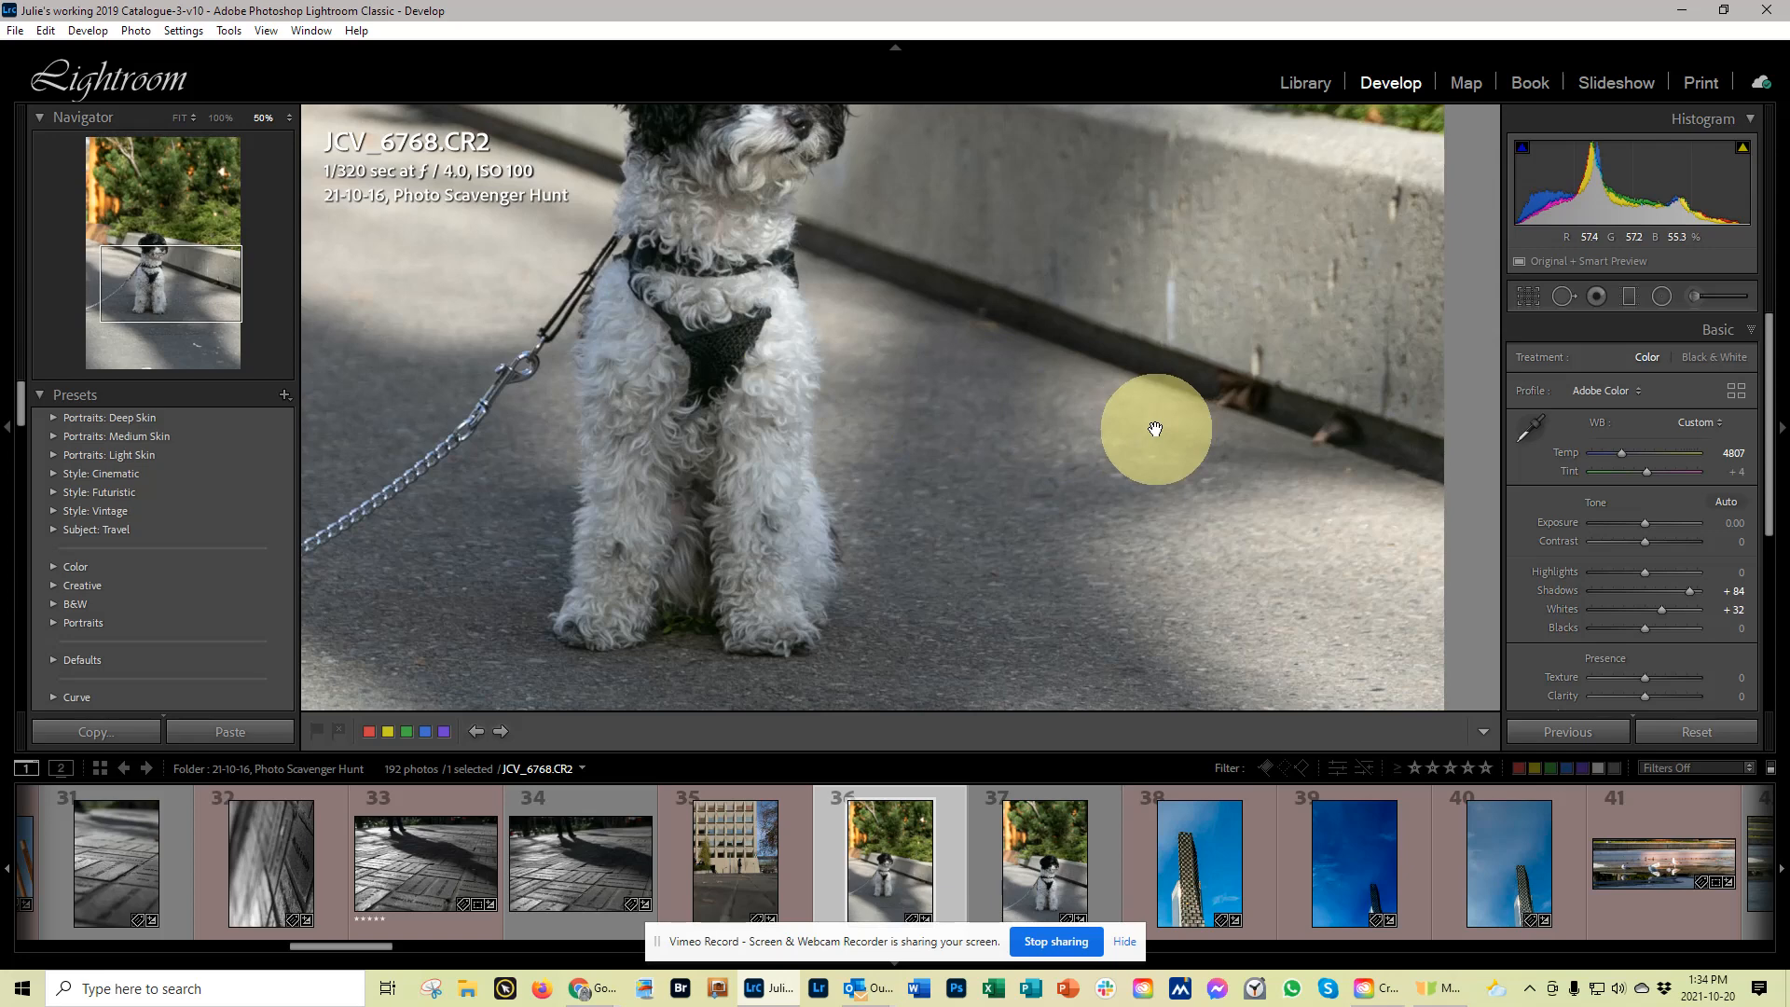
left_click(731, 327)
left_click(727, 336)
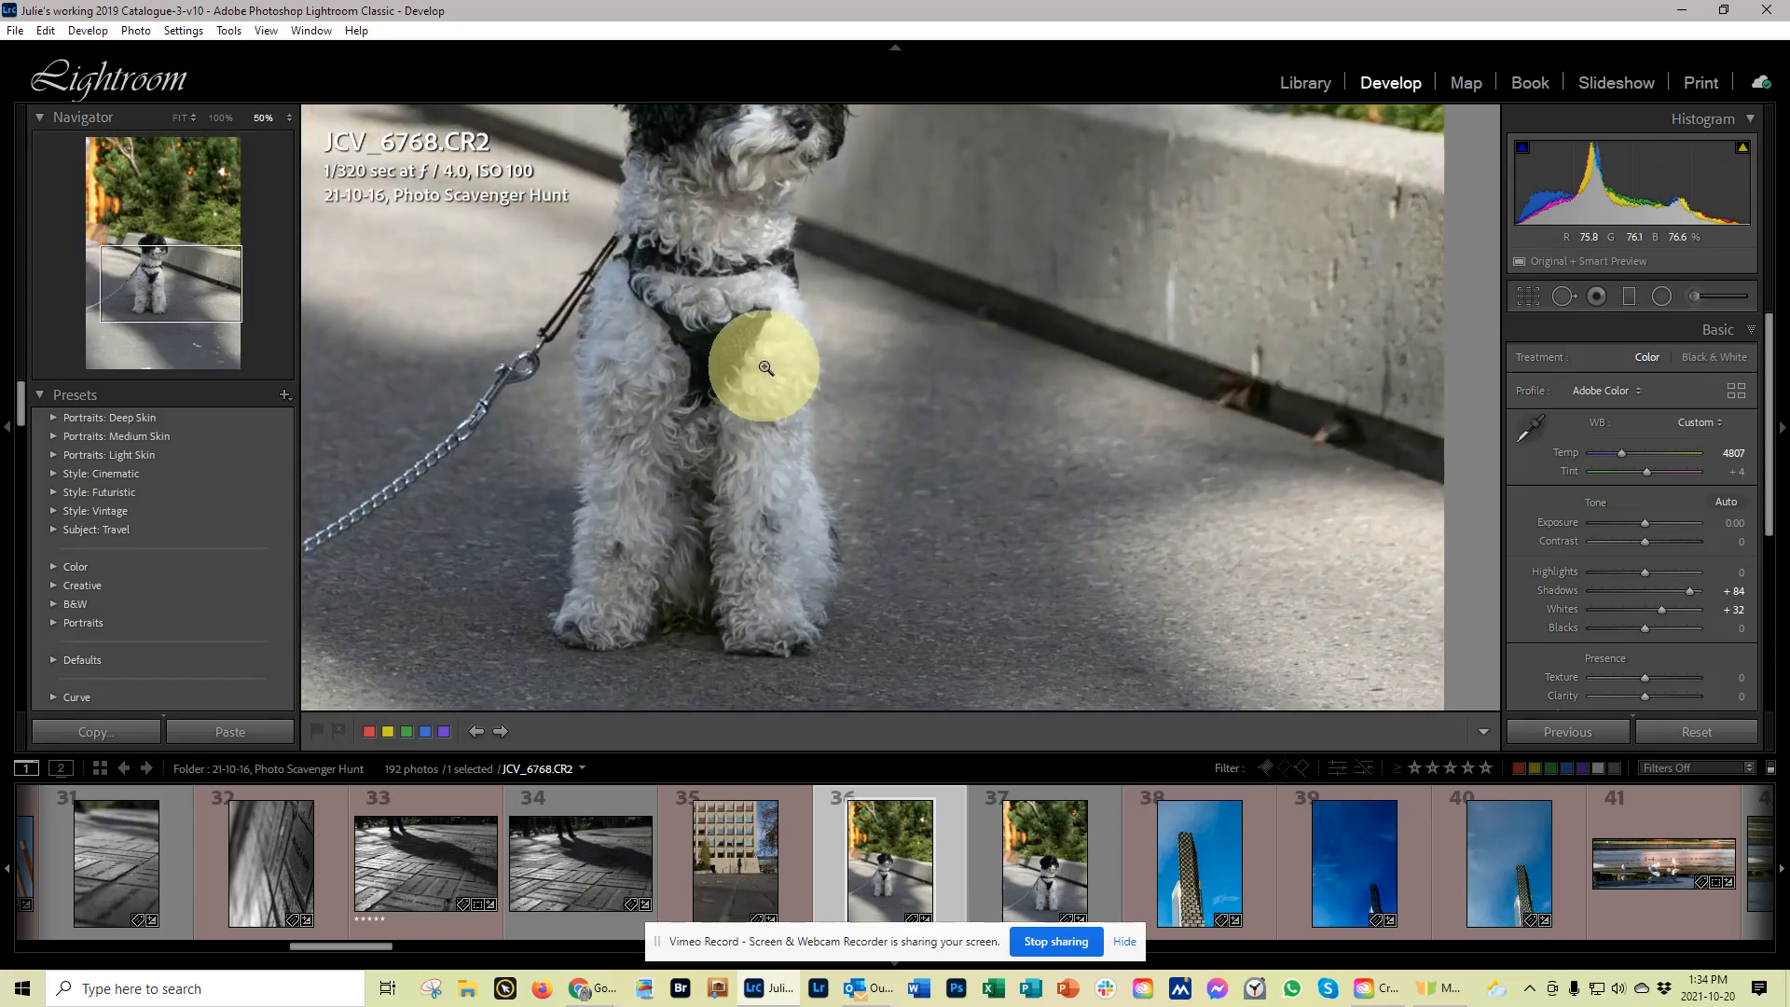
left_click(771, 355)
left_click(847, 365)
left_click(847, 365)
left_click(886, 299)
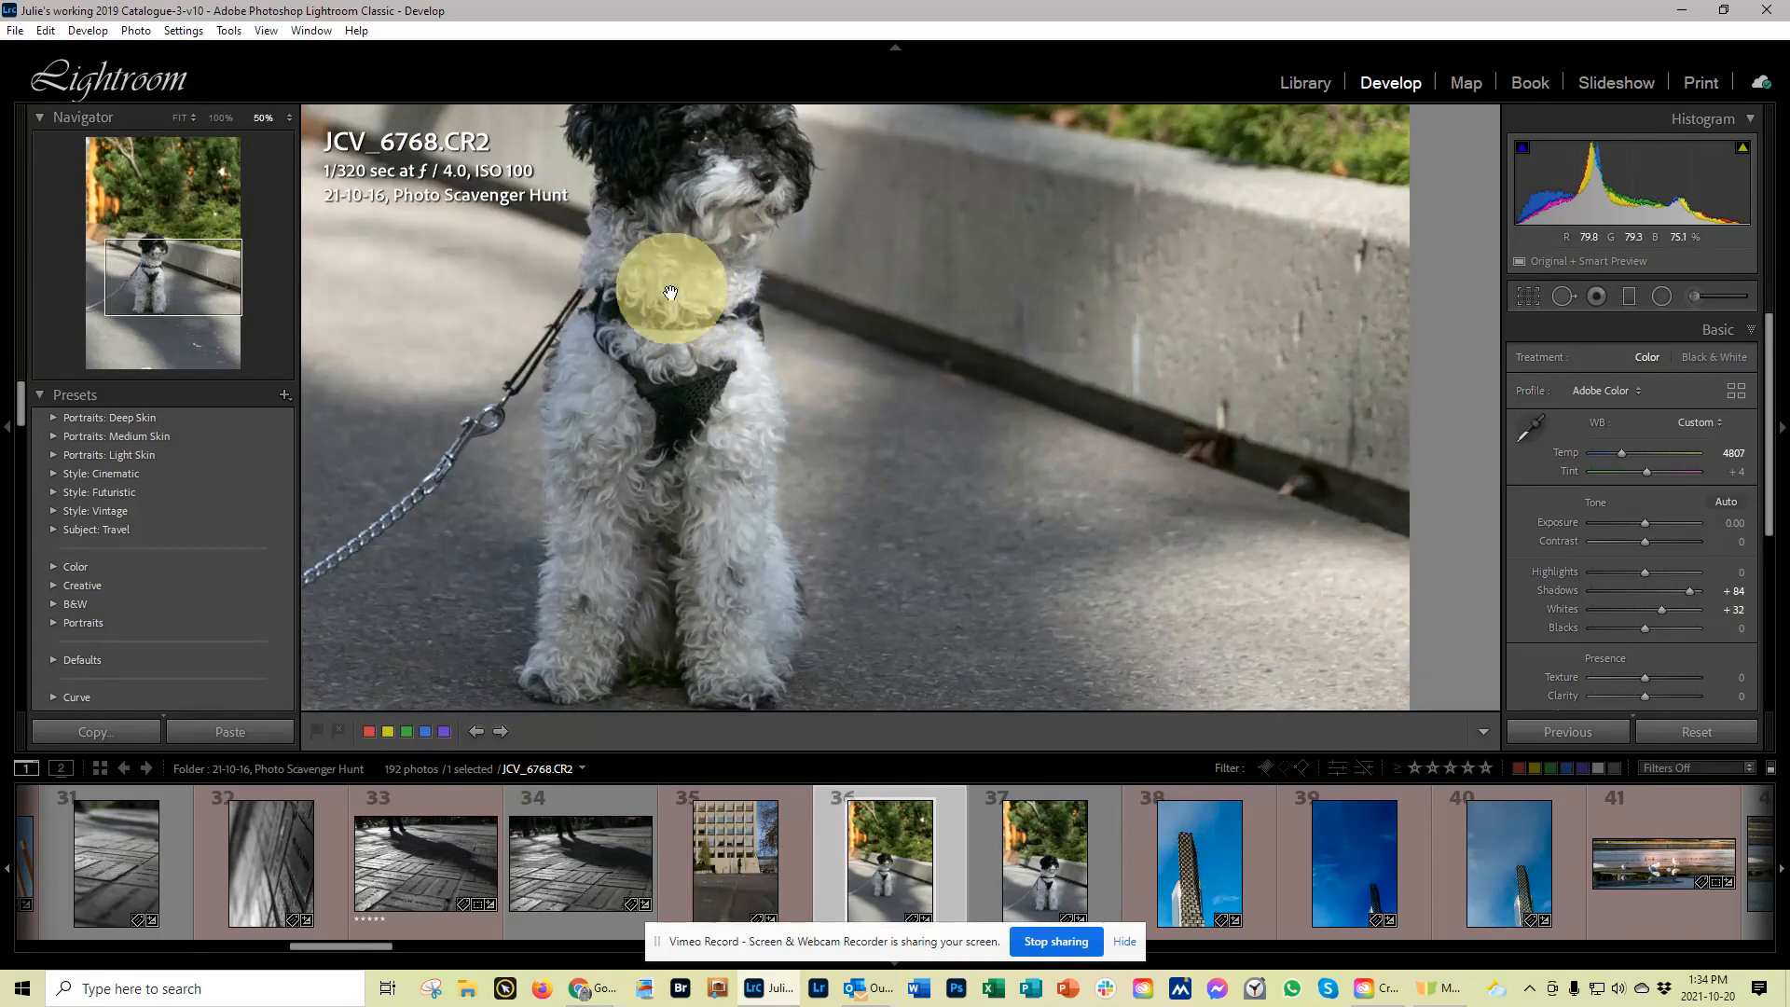
left_click(355, 289)
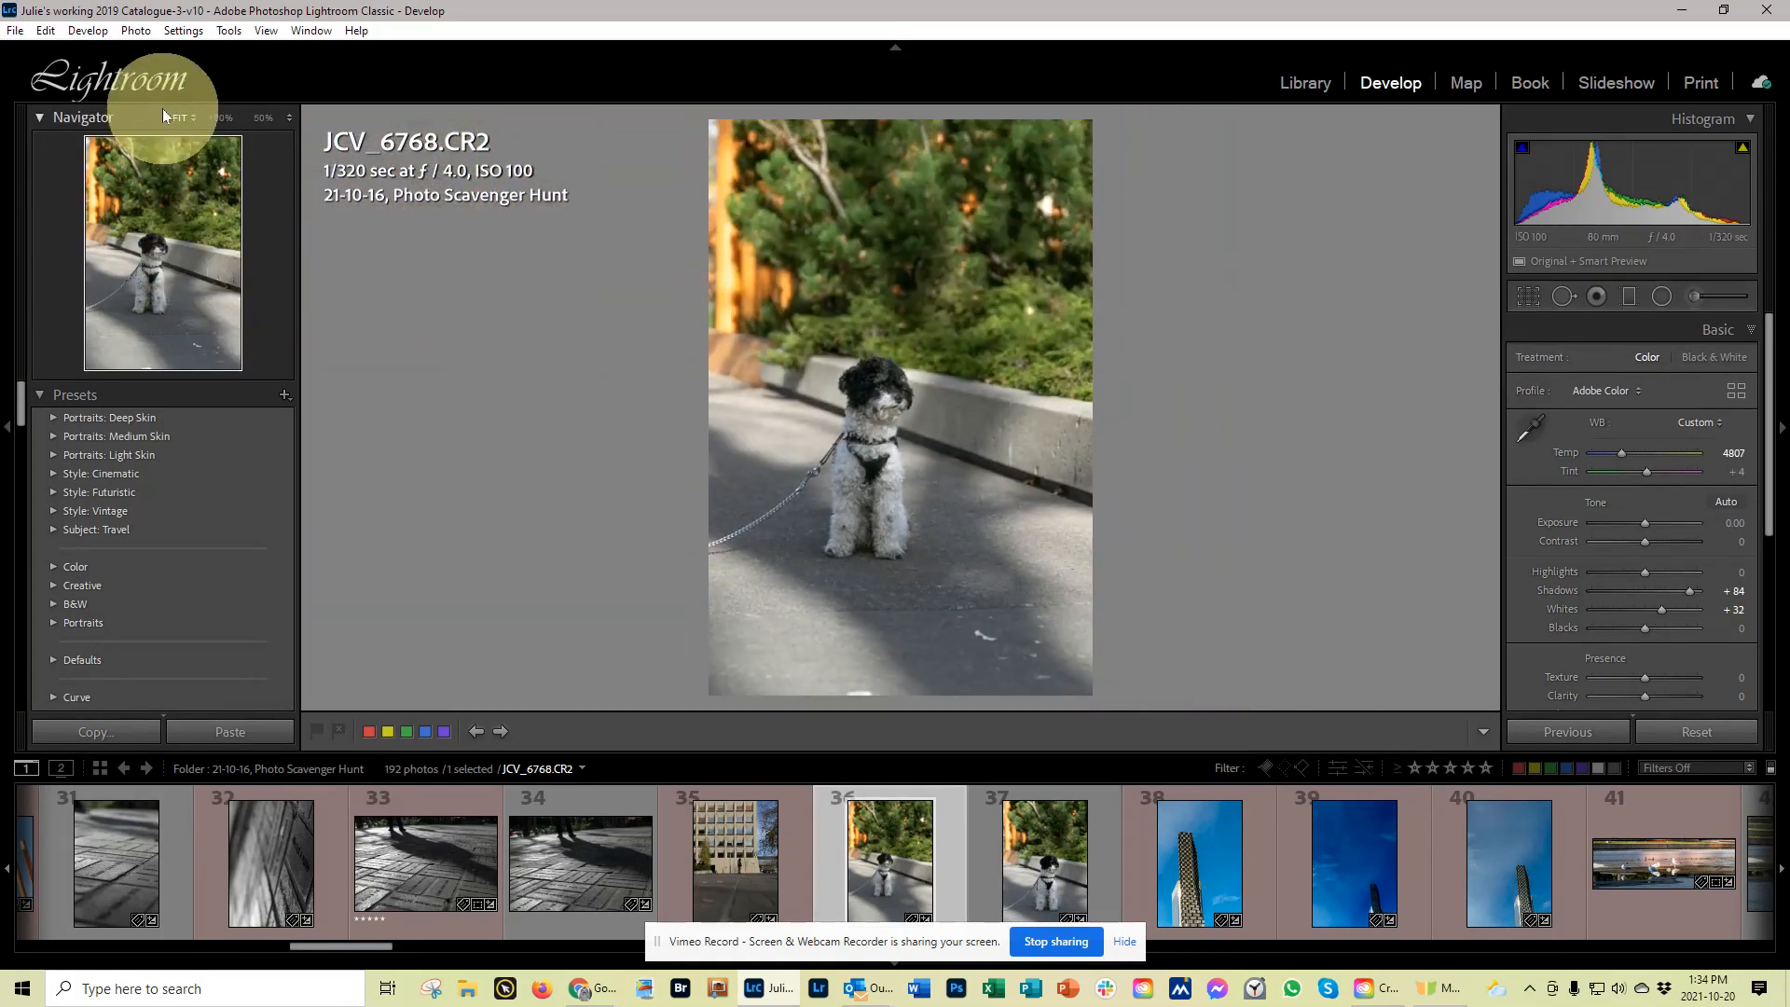
left_click(261, 117)
mouse_move(156, 276)
left_mouse_down()
mouse_move(163, 247)
mouse_move(172, 307)
mouse_move(156, 244)
mouse_move(177, 280)
left_mouse_up()
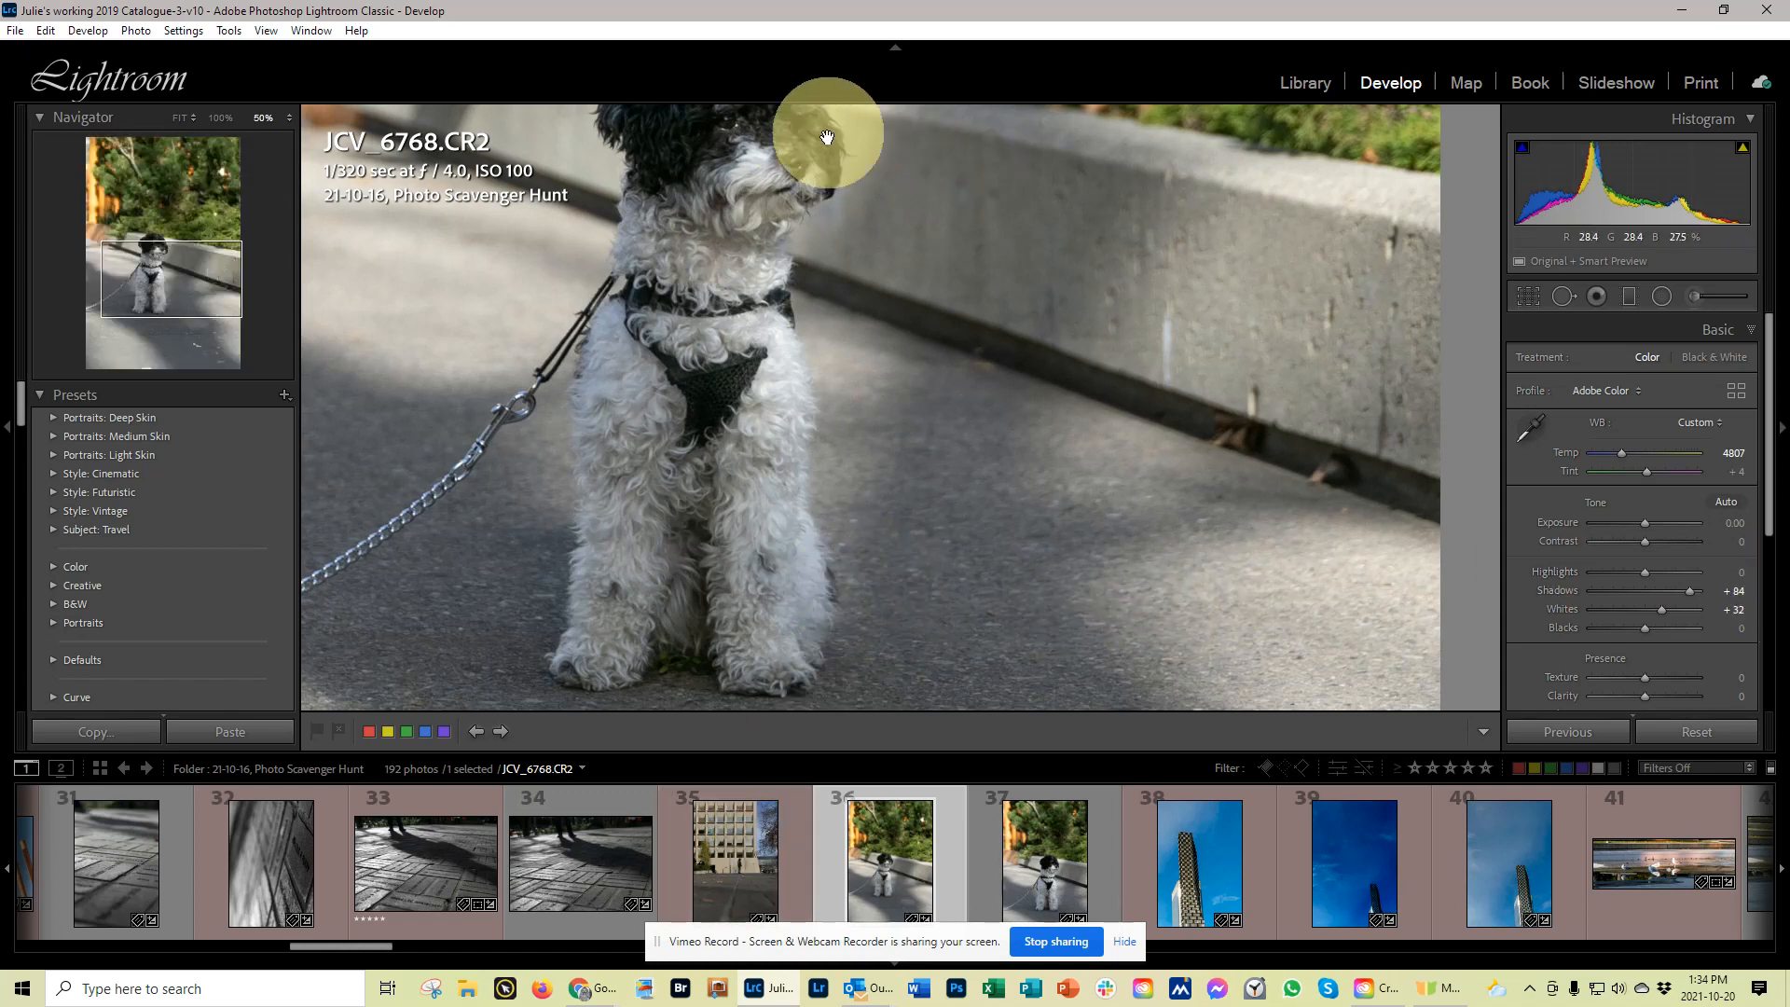
- Refine the photo's tones by setting Blacks to -11, Whites to +51 and Highlights to -28
left_click(1641, 636)
left_click_drag(1663, 612, 1671, 614)
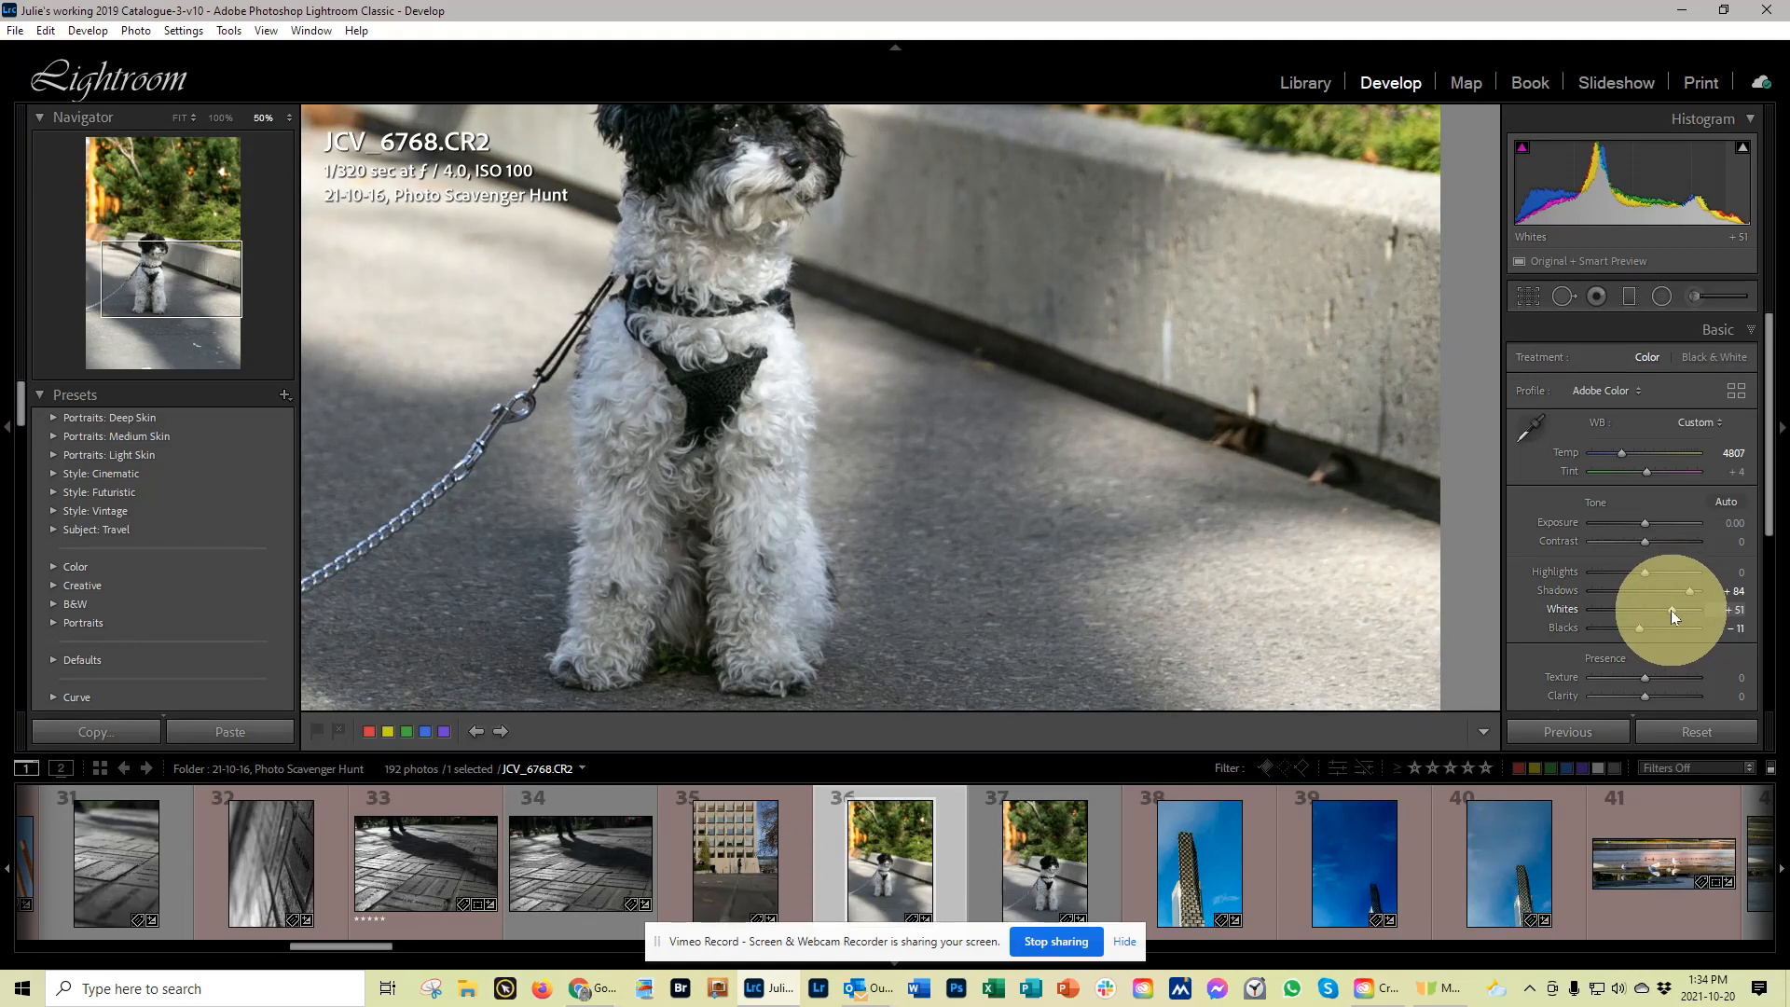
mouse_move(1670, 611)
left_mouse_down()
mouse_move(1693, 613)
mouse_move(1654, 615)
mouse_move(1672, 608)
left_mouse_up()
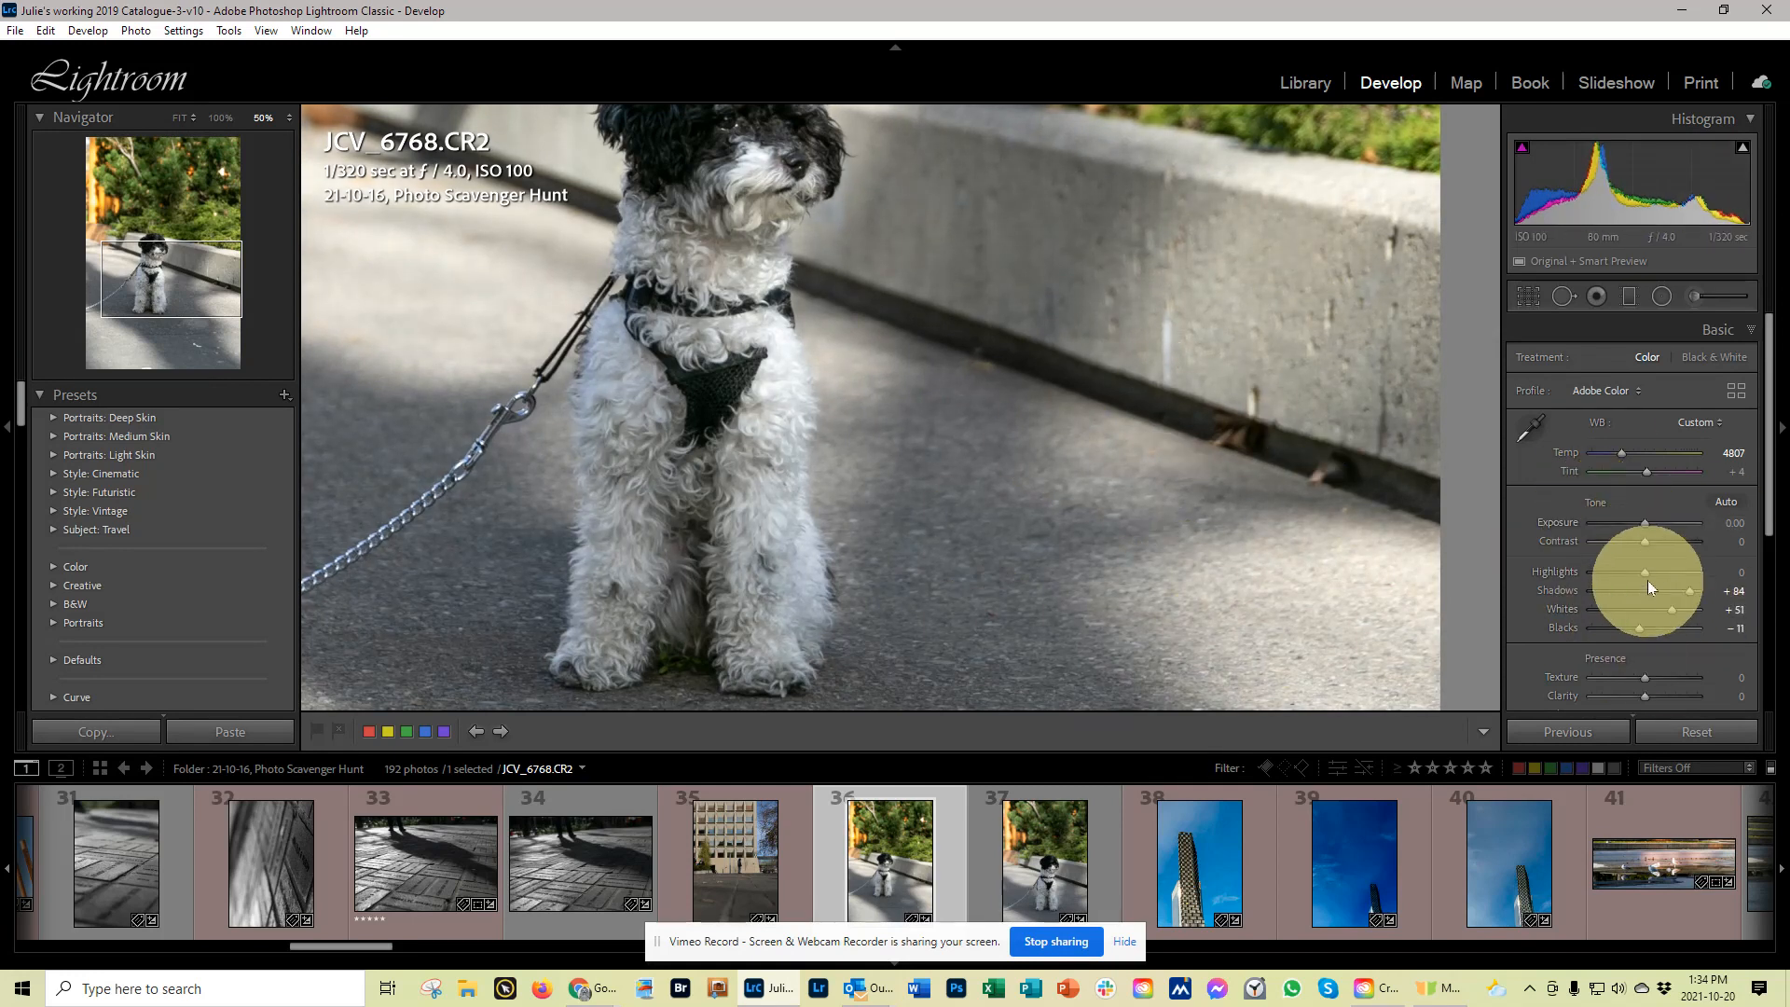
mouse_move(1645, 573)
left_mouse_down()
mouse_move(1614, 577)
mouse_move(1629, 580)
left_mouse_up()
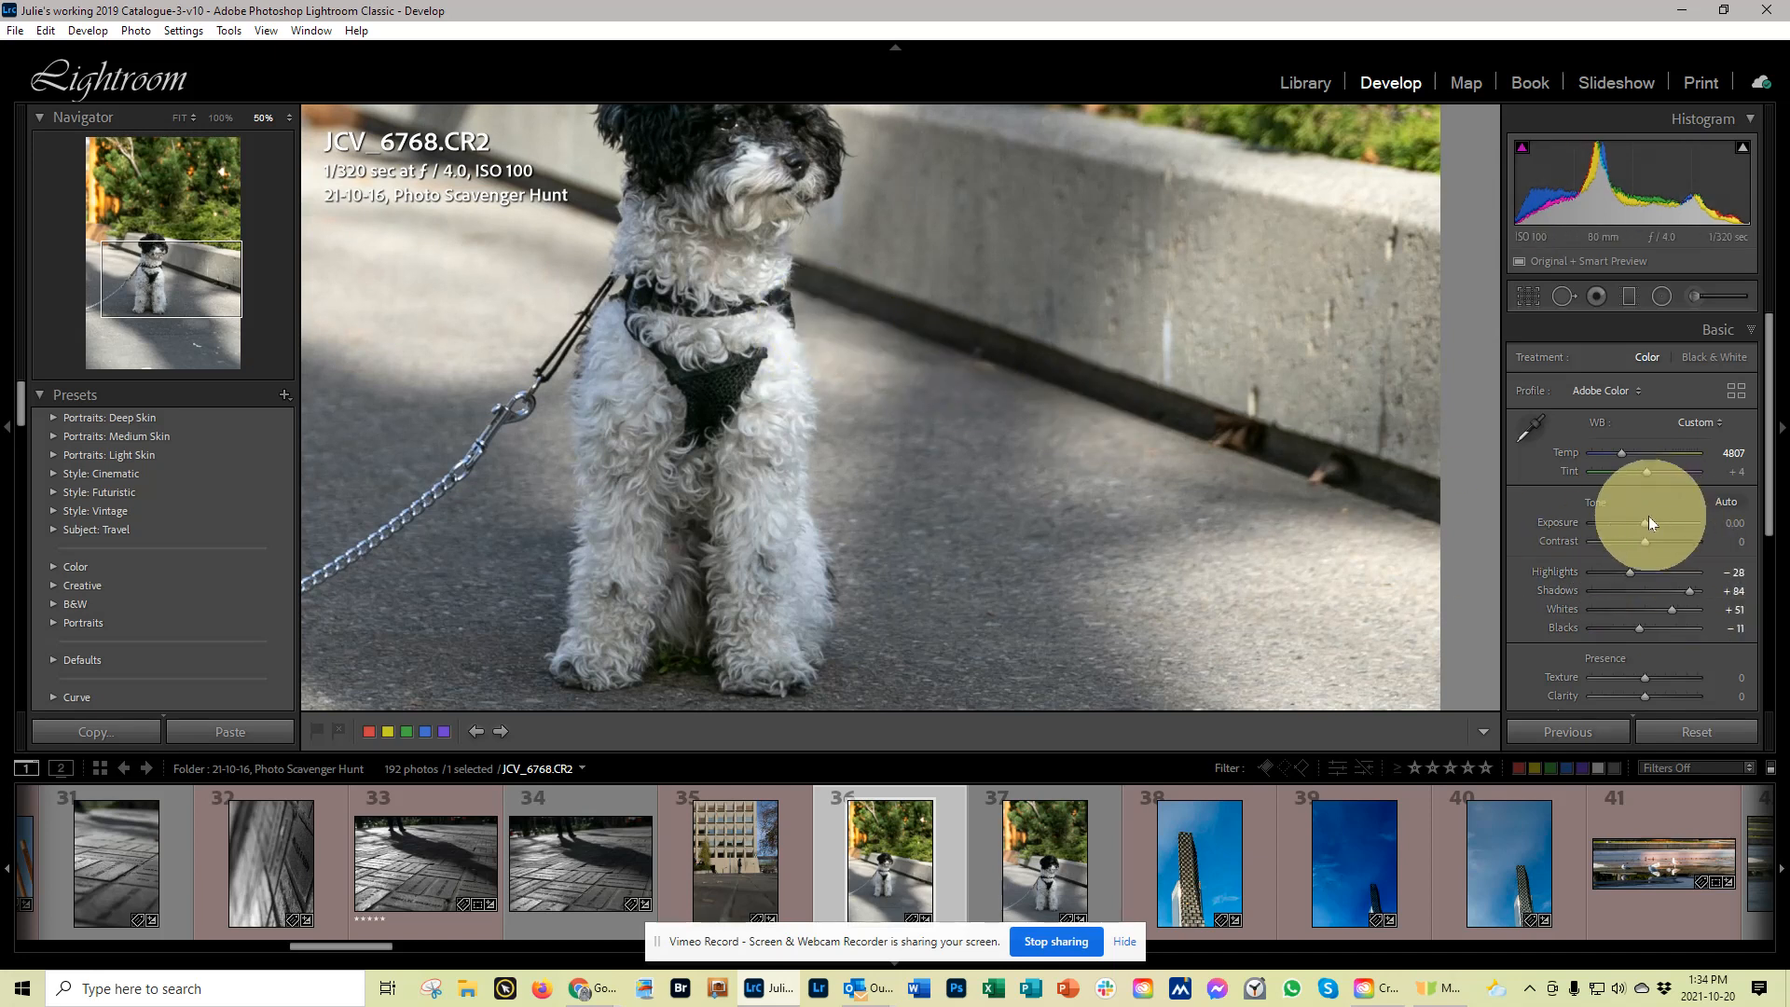
- Try a strong Texture of +75 on the photo, and settle on a Texture of +23
scroll(1629, 520, "down", 1)
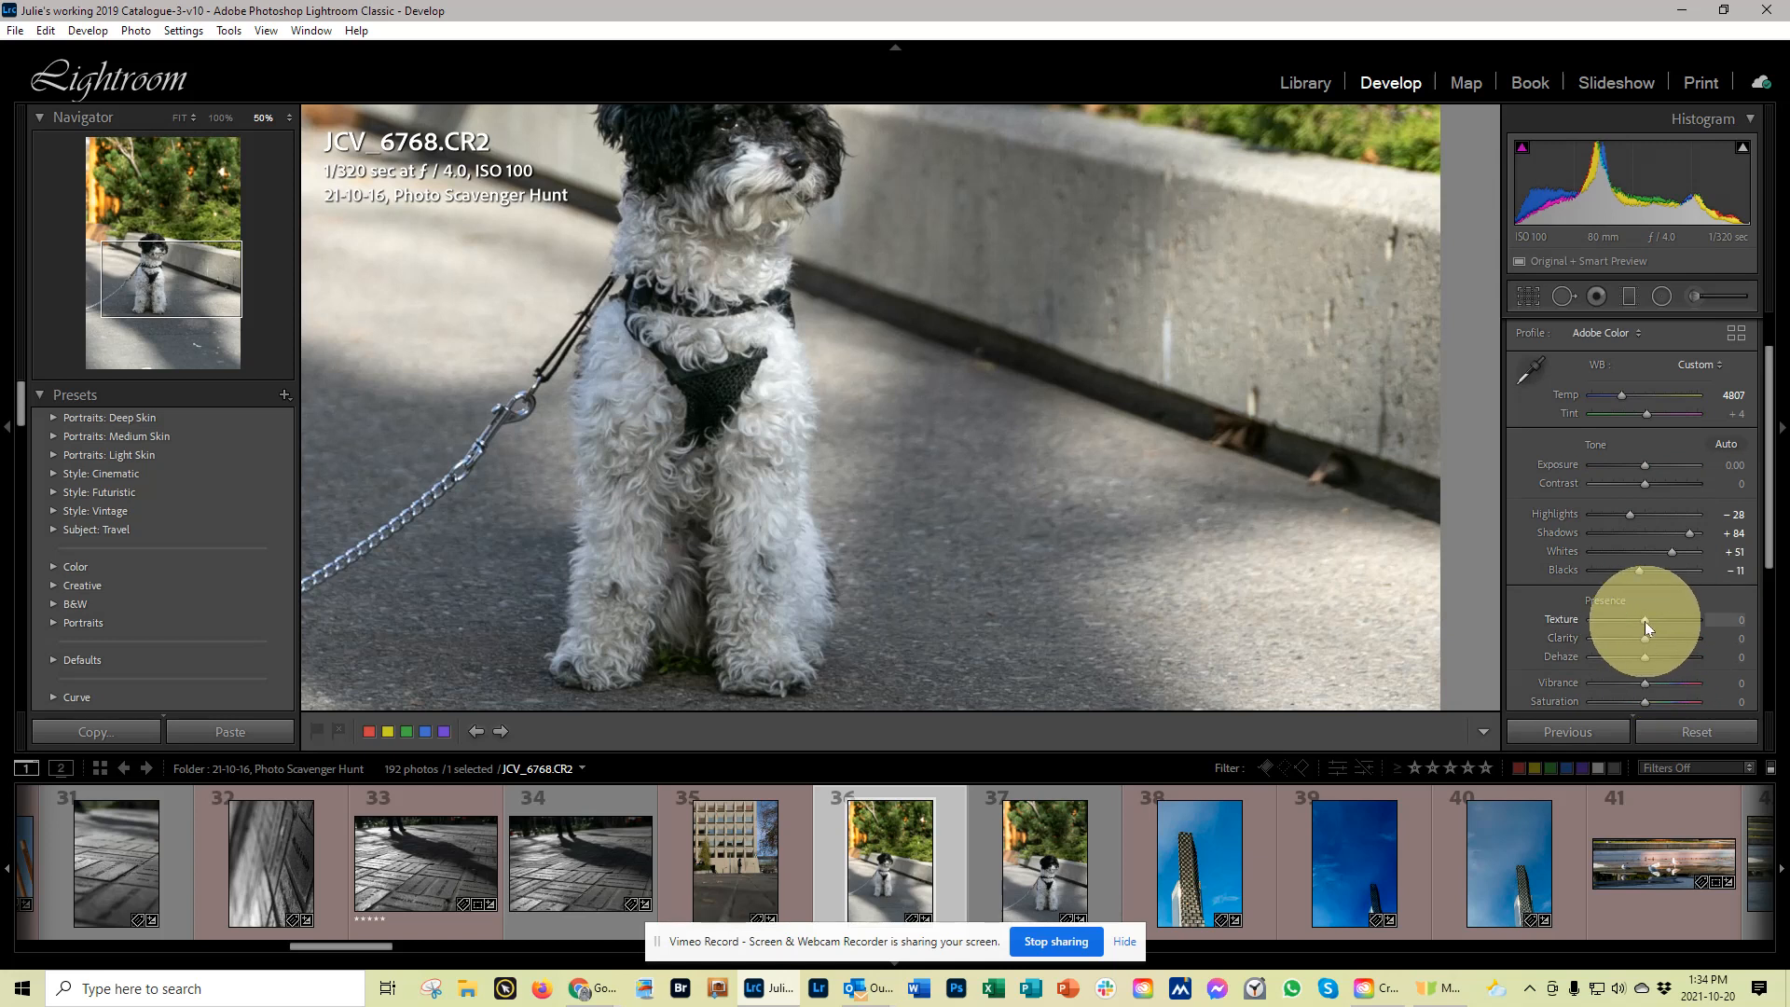
left_click_drag(1645, 619, 1685, 624)
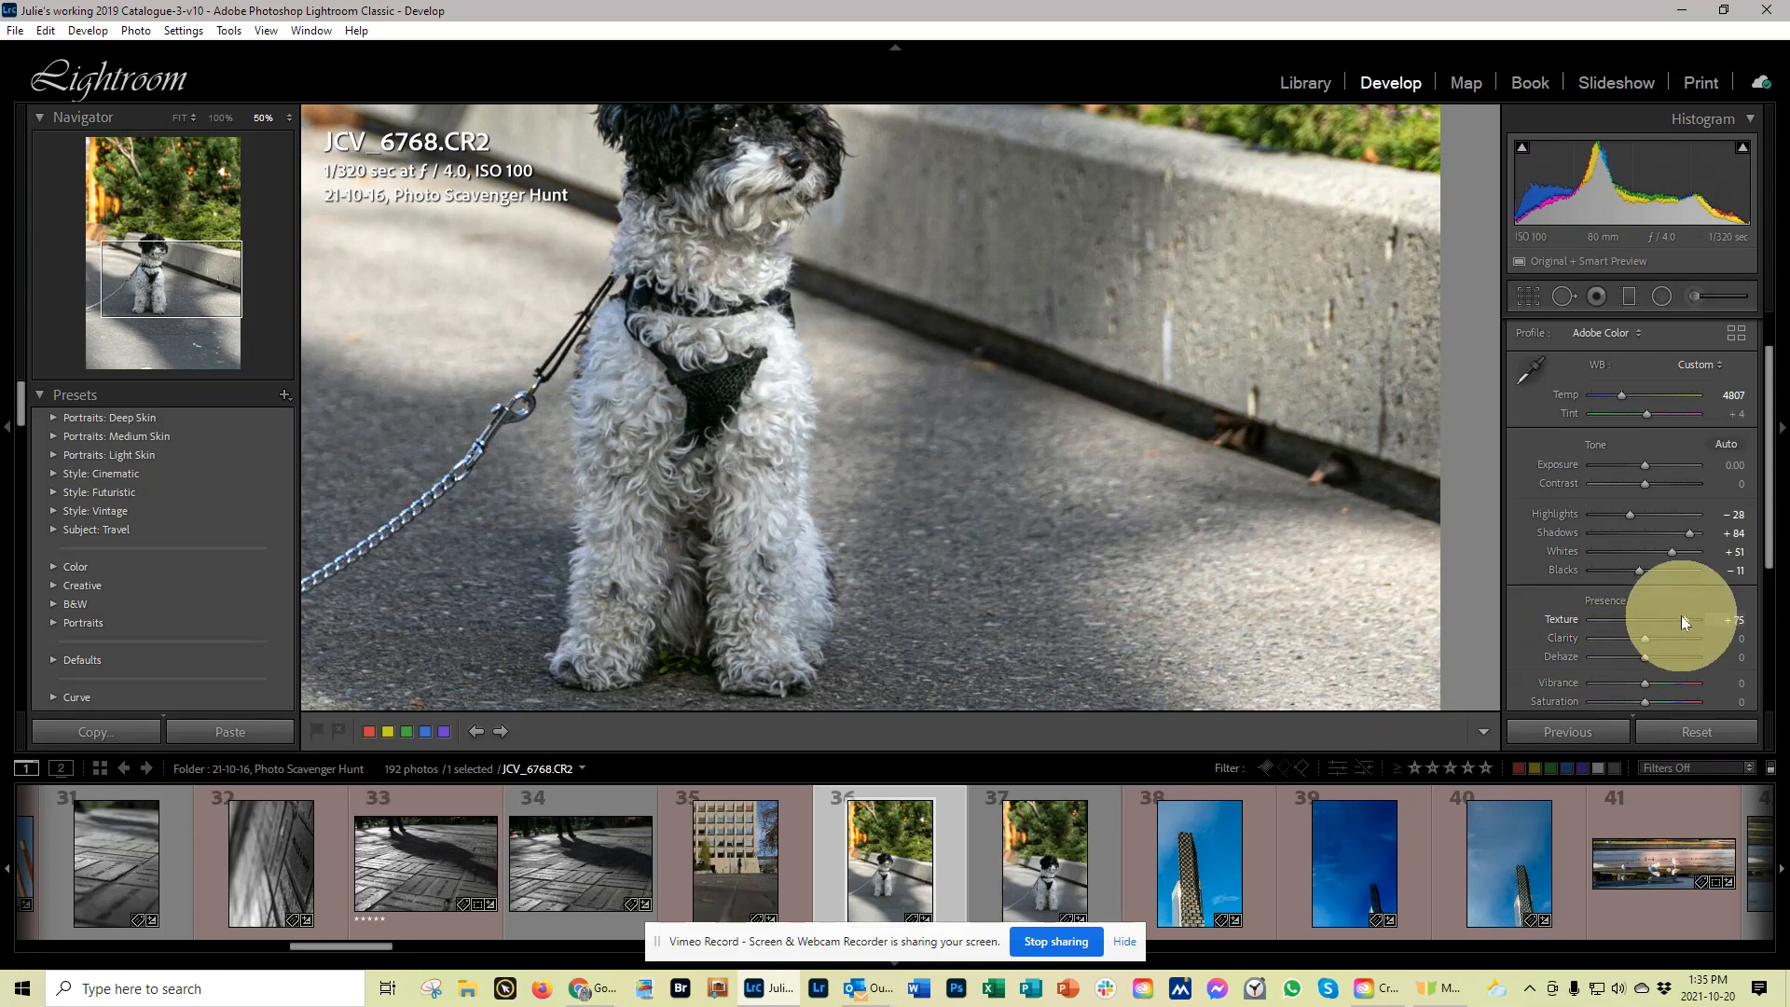
mouse_move(1682, 619)
left_mouse_down()
mouse_move(1598, 632)
mouse_move(1653, 623)
left_mouse_up()
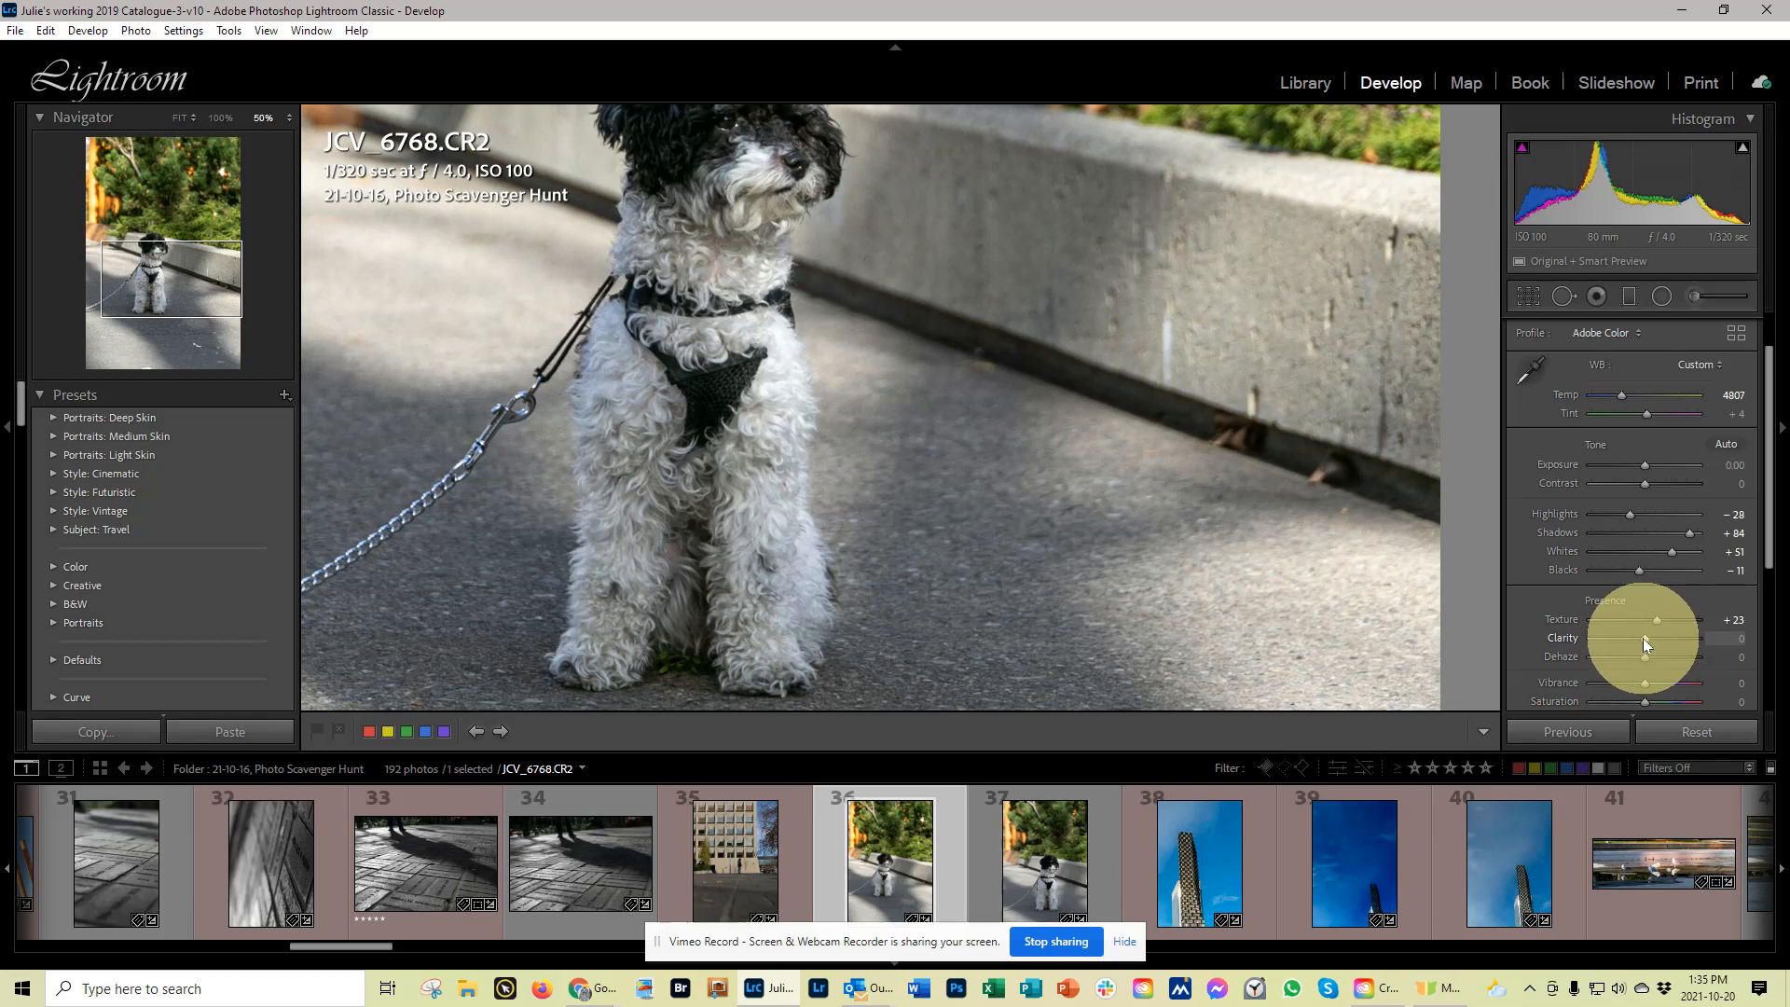
- Set the photo's Clarity to +54 after testing its maximum strength of +100
left_click_drag(1643, 637, 1713, 629)
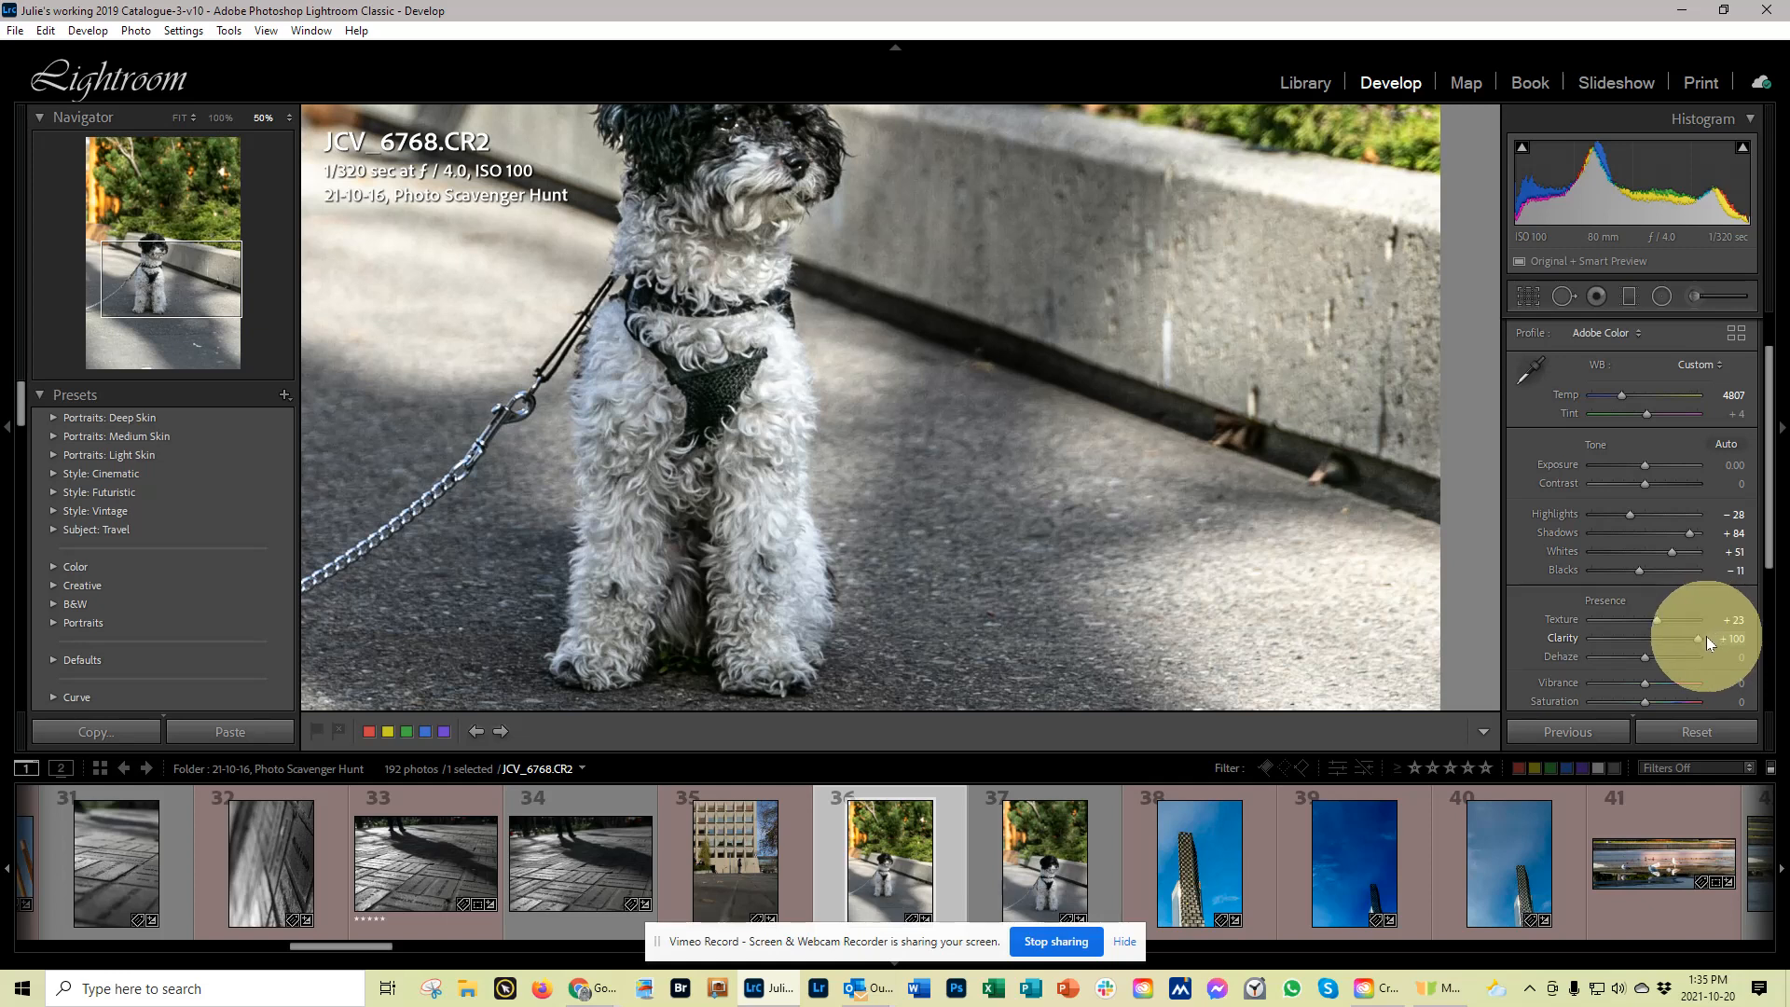
left_click_drag(1708, 639, 1666, 641)
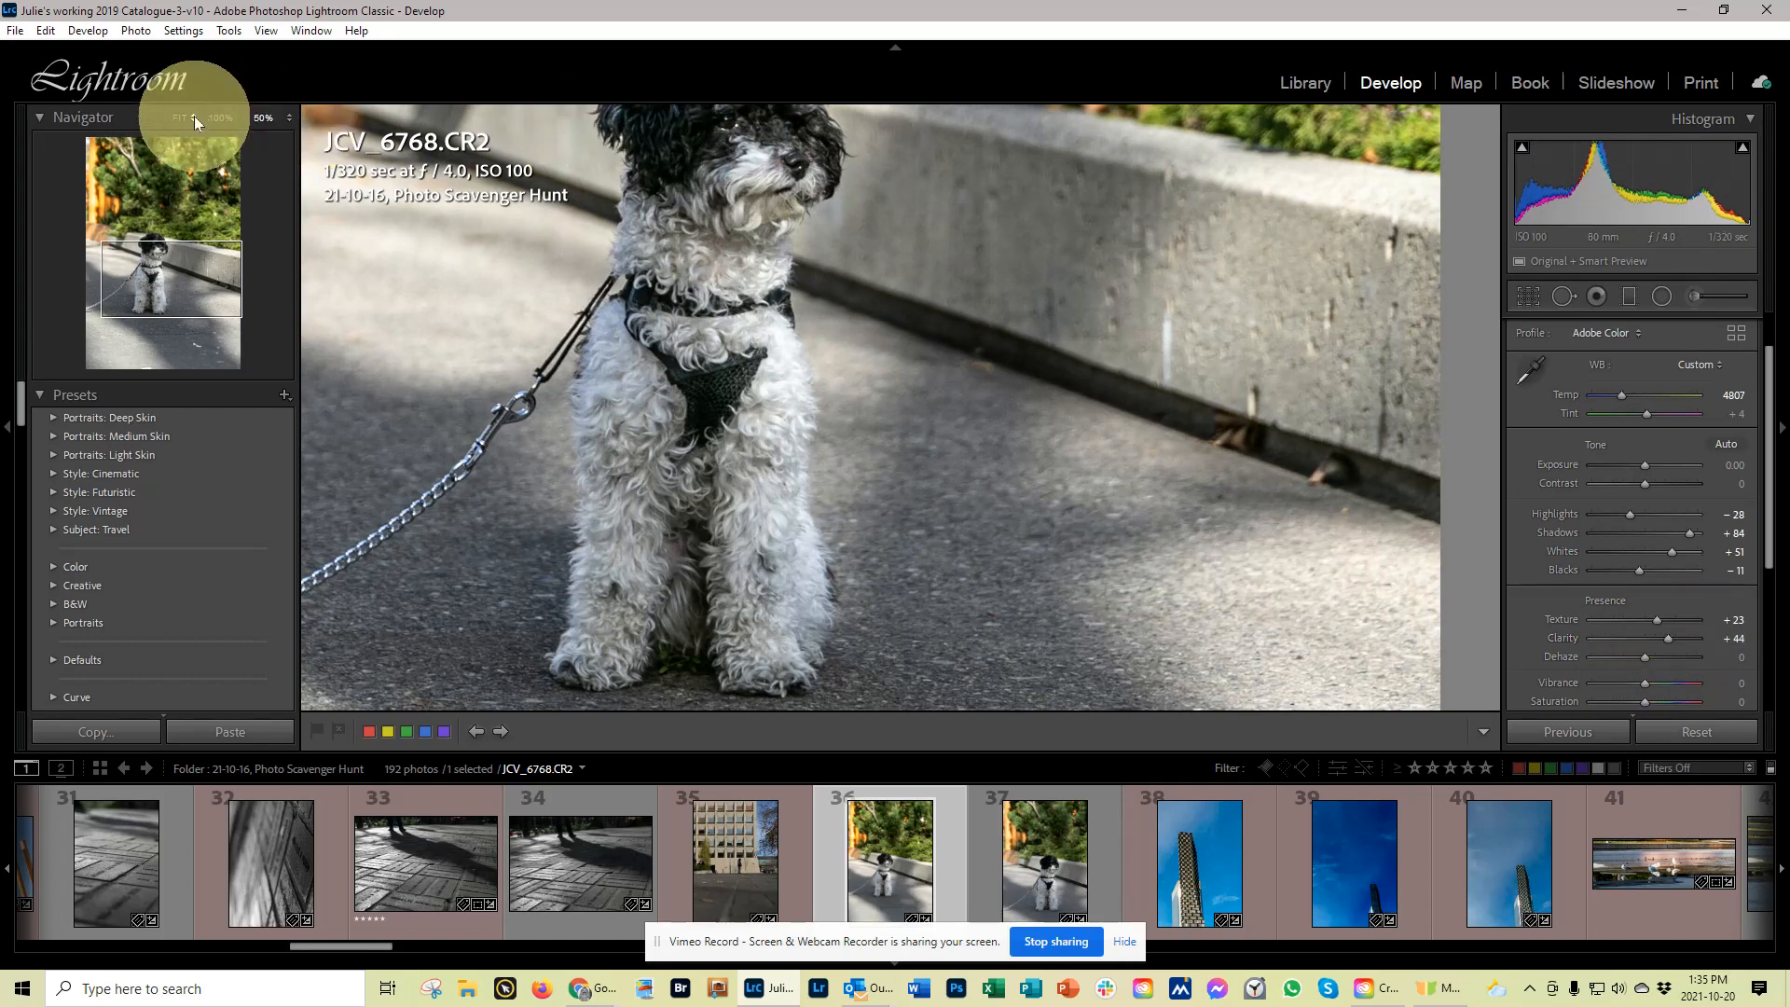
left_click(222, 119)
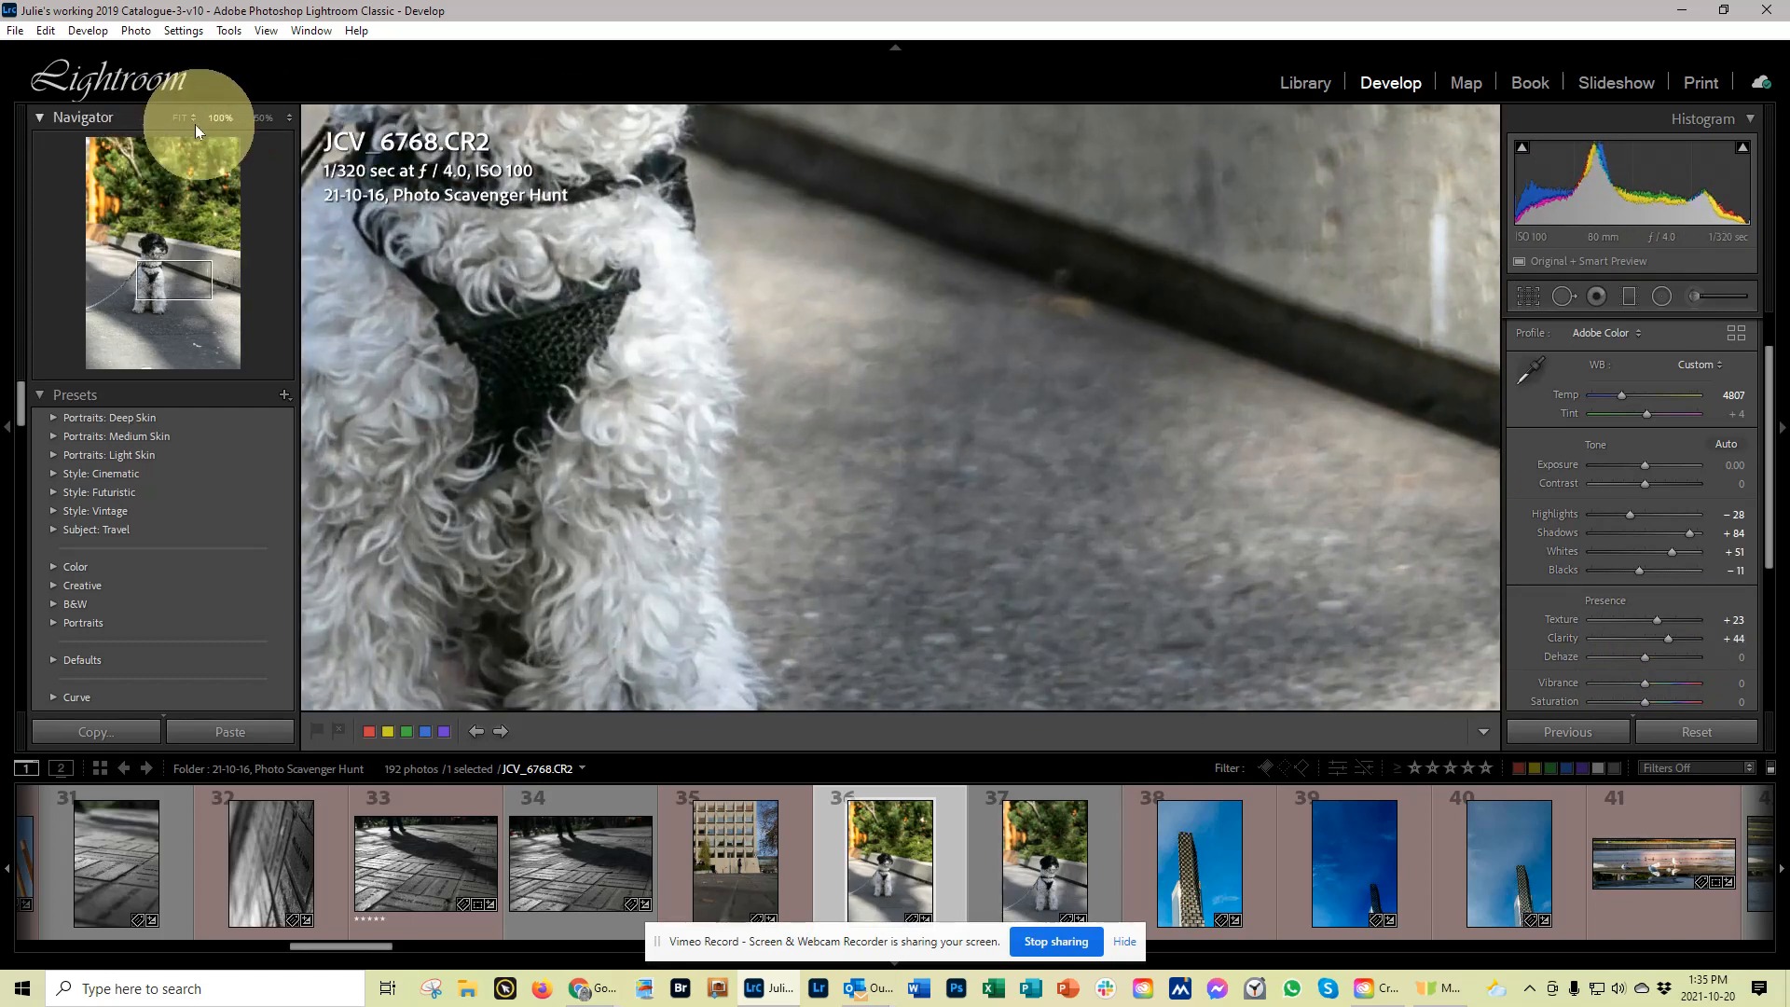
left_click(180, 119)
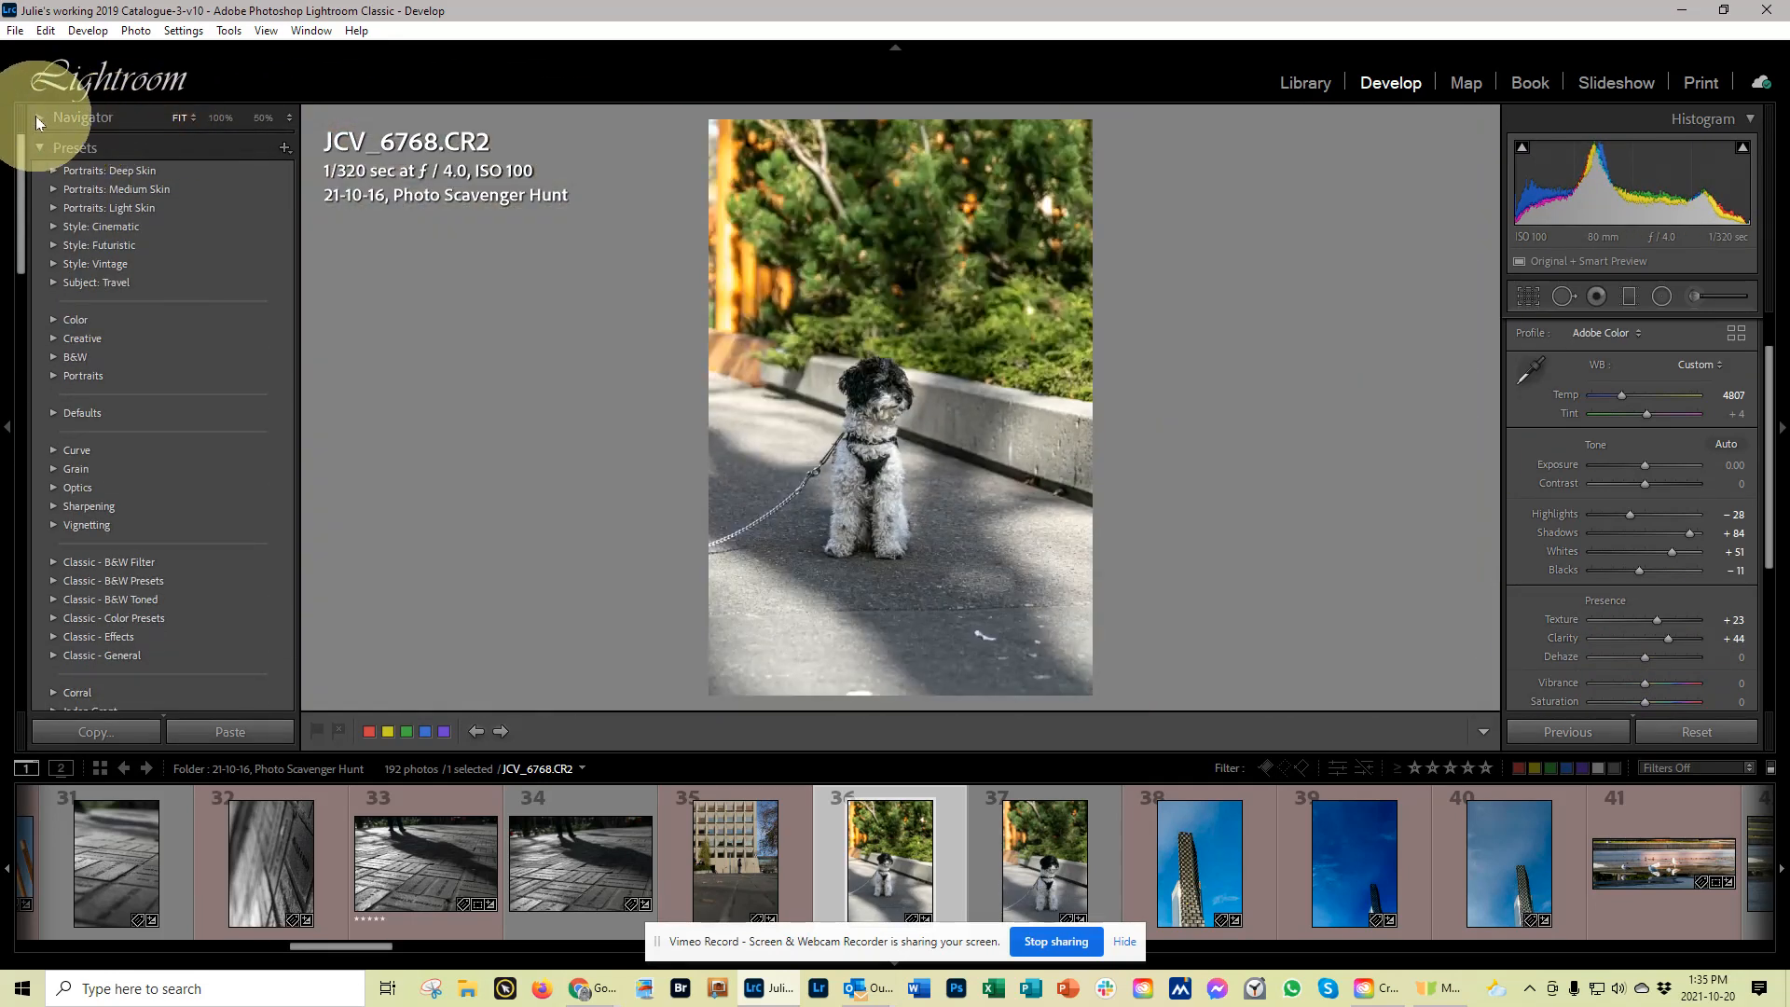
left_click(37, 118)
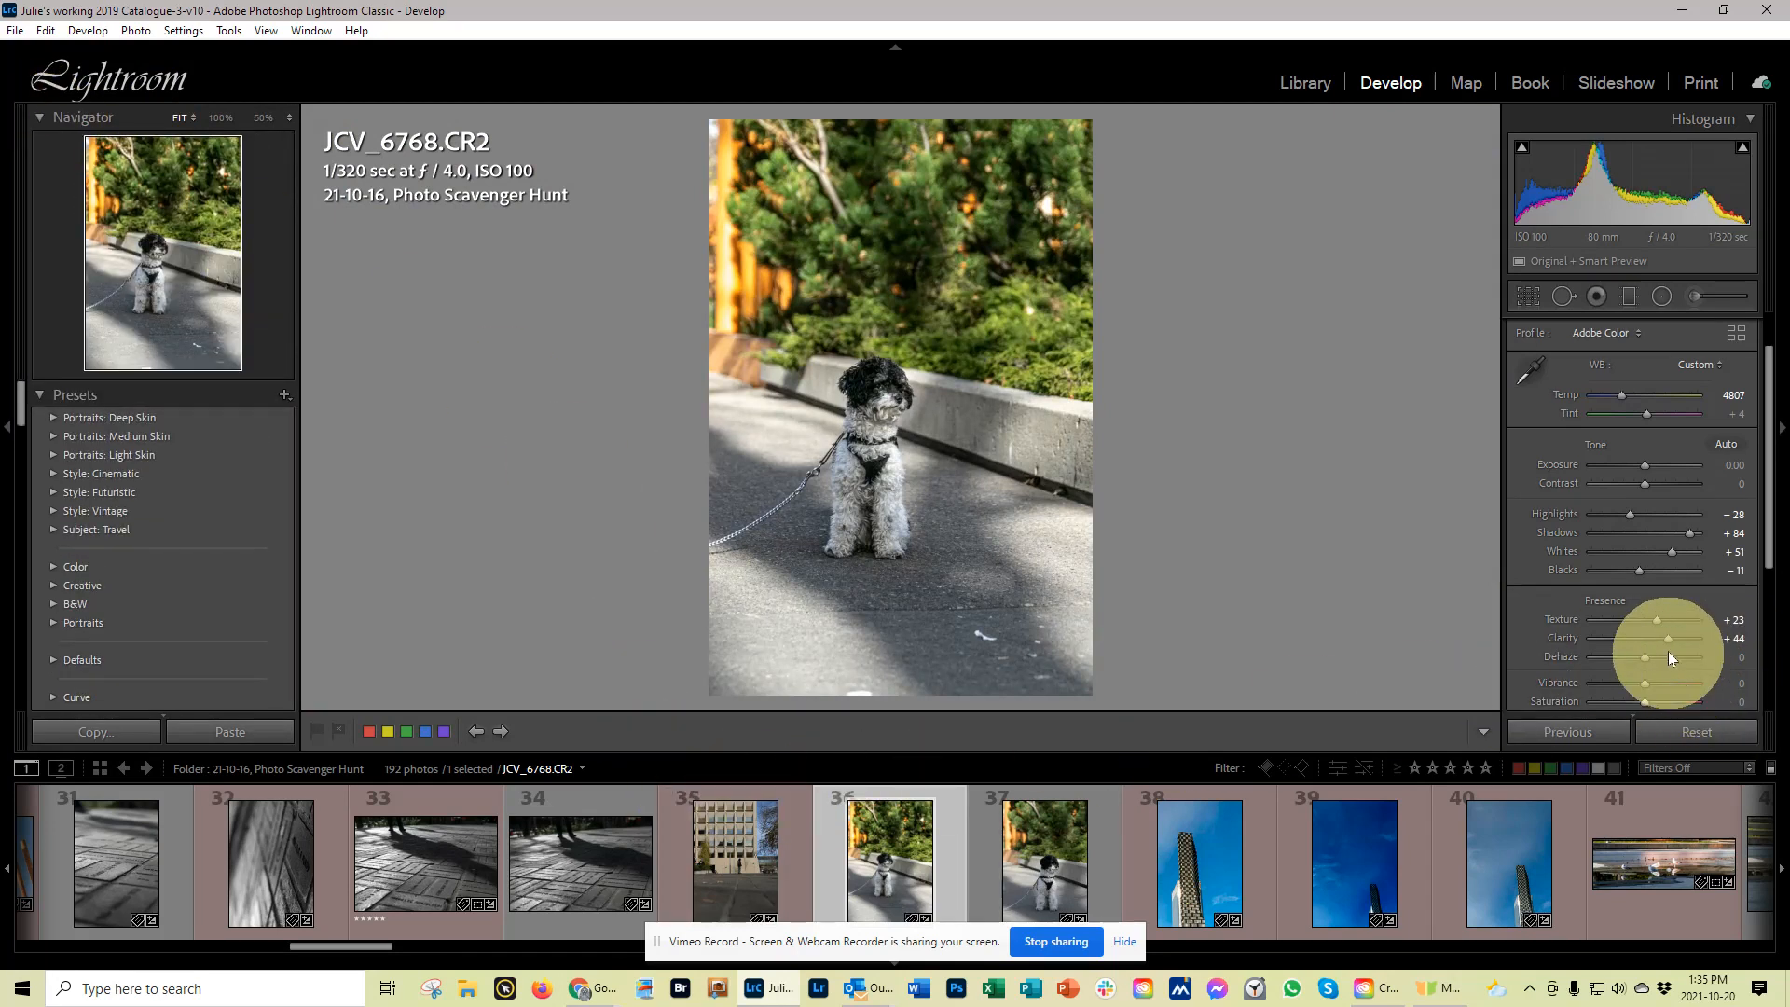
mouse_move(1669, 634)
left_mouse_down()
mouse_move(1703, 633)
mouse_move(1687, 641)
left_mouse_up()
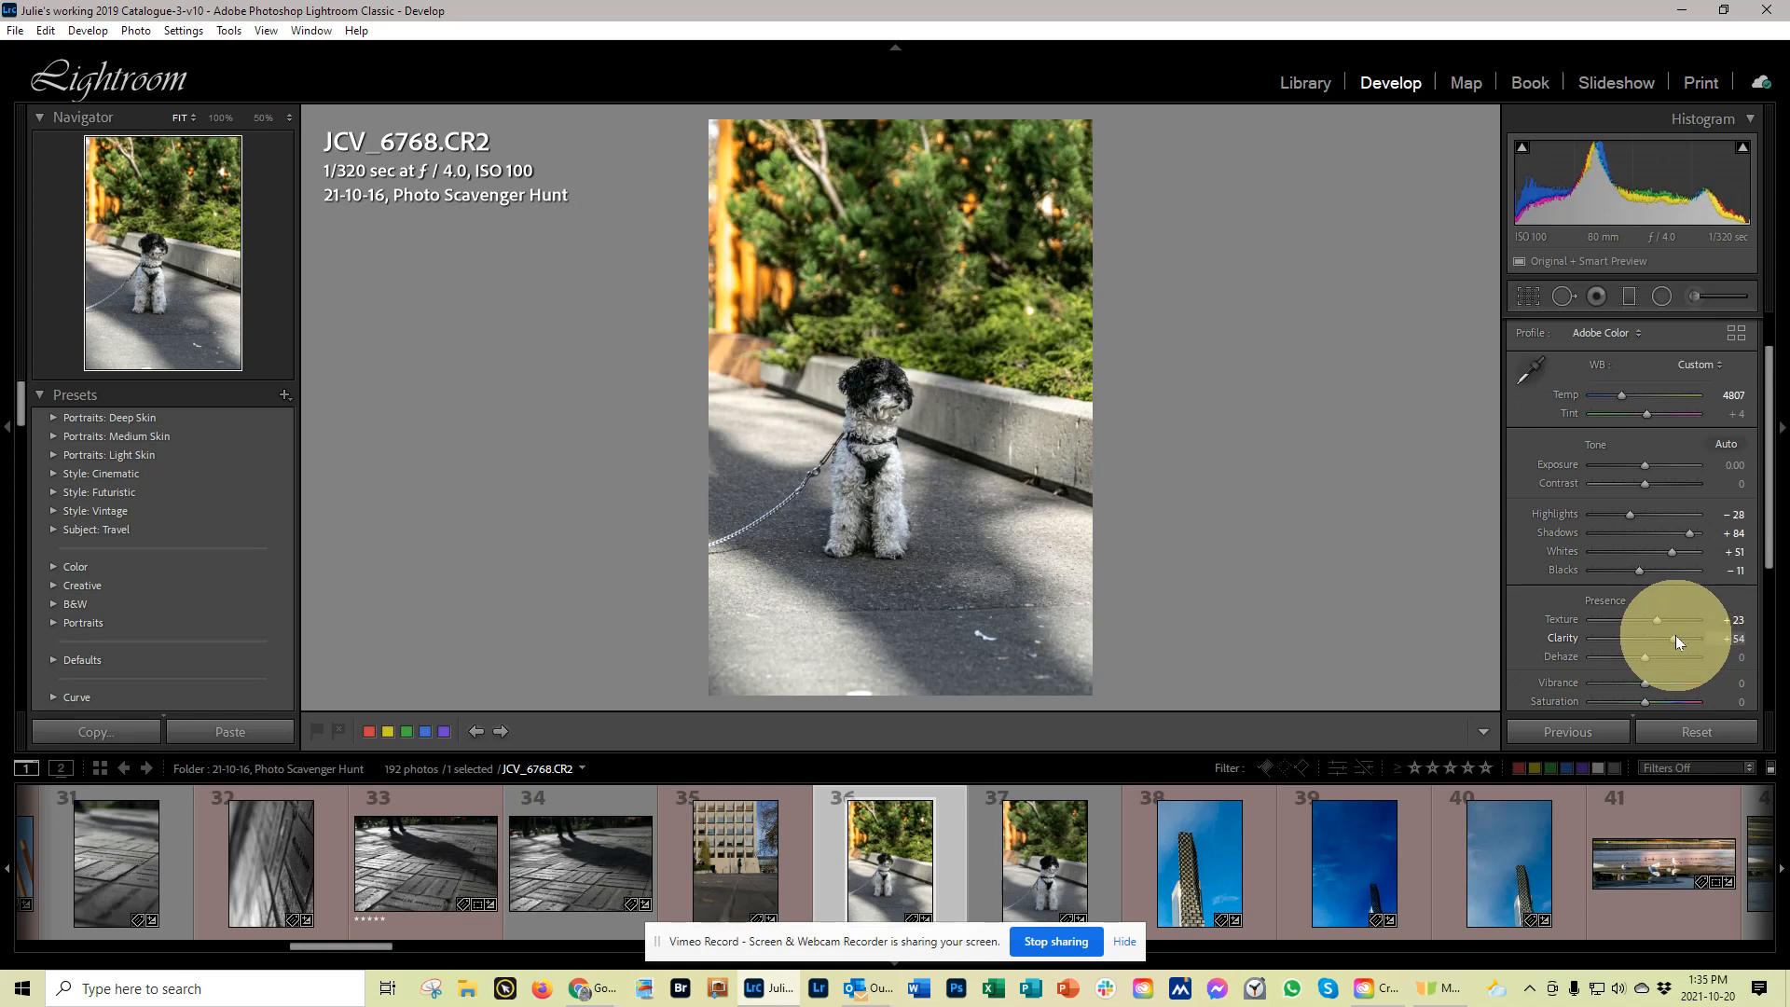
- Try muting the photo's colours with Vibrance at -47 and Saturation at -12
scroll(1602, 550, "down", 2)
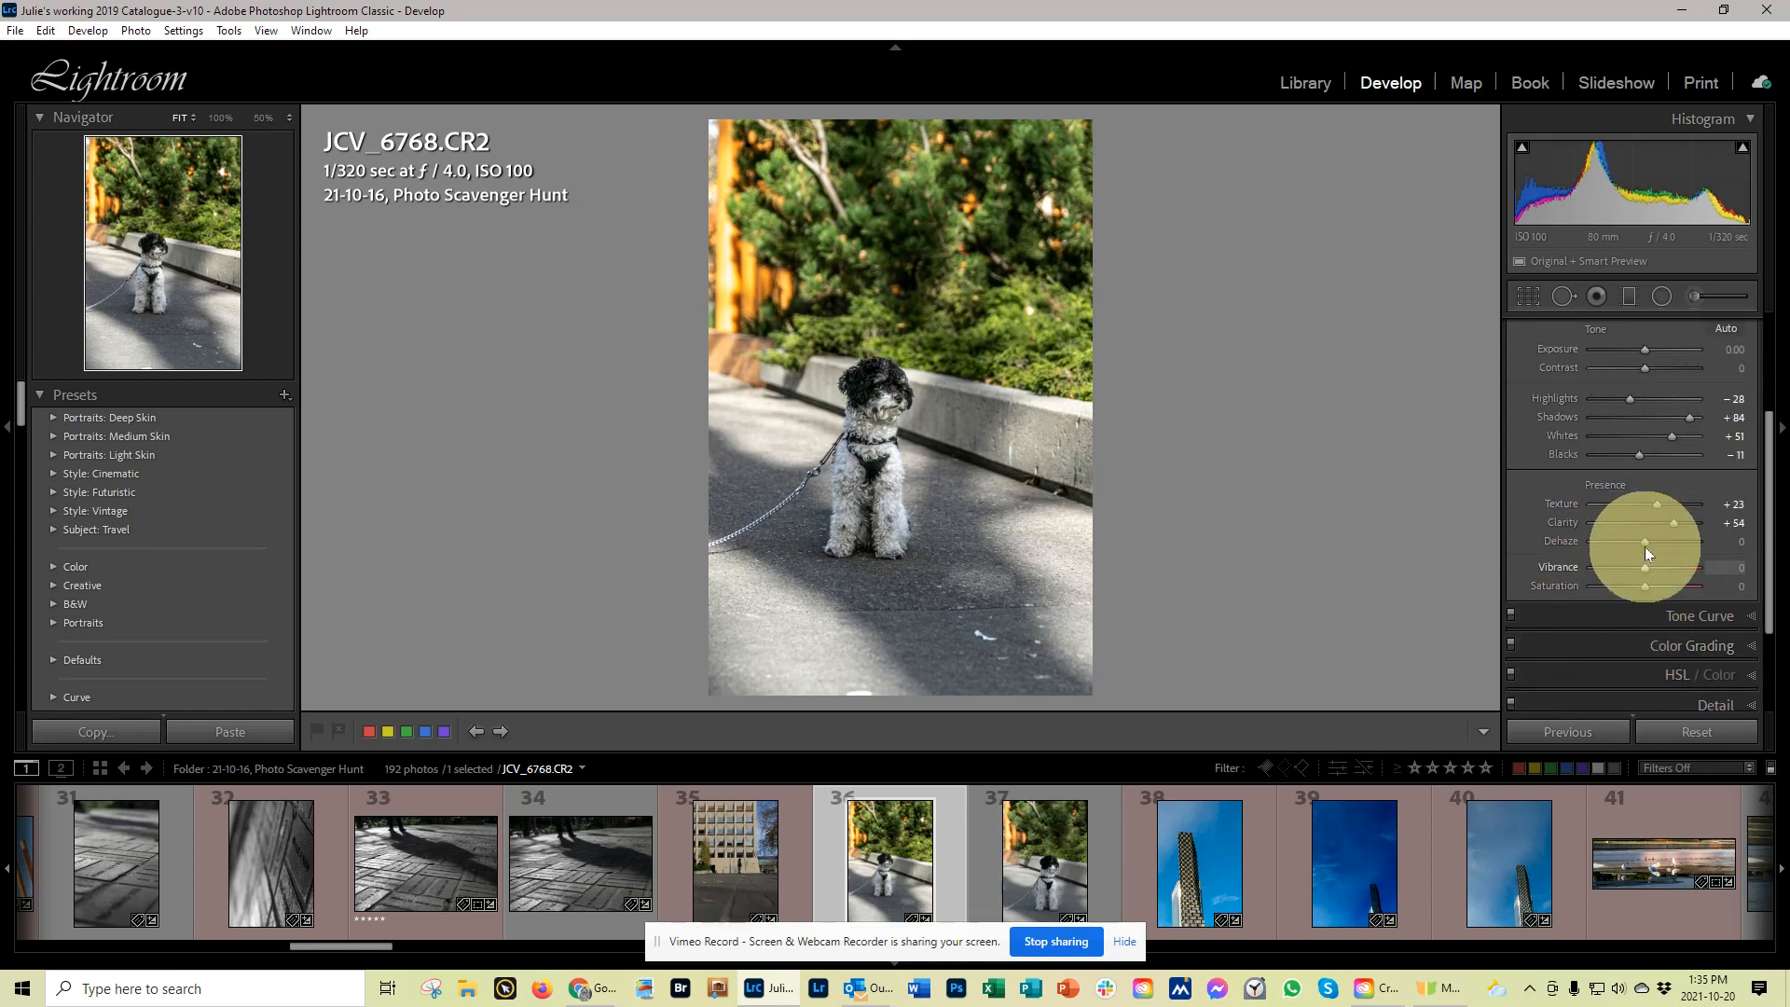
mouse_move(1649, 569)
left_mouse_down()
mouse_move(1691, 563)
mouse_move(1613, 567)
left_mouse_up()
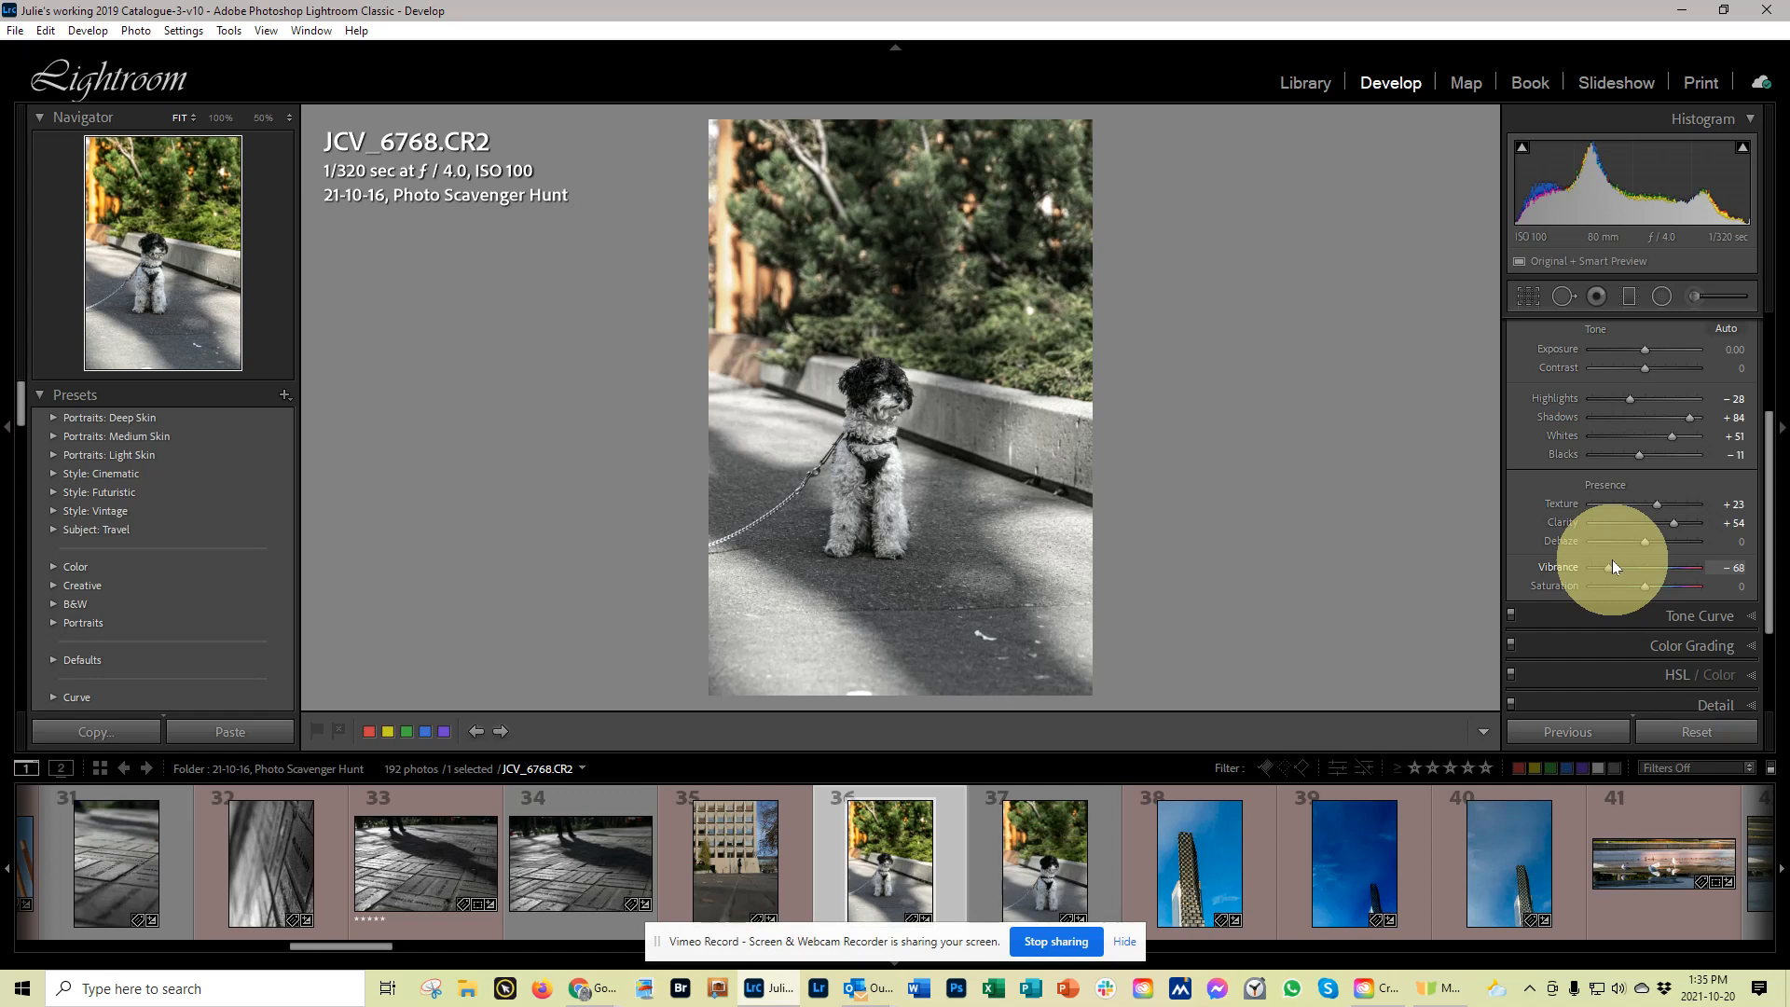
mouse_move(1613, 561)
left_mouse_down()
mouse_move(1517, 563)
mouse_move(1622, 570)
left_mouse_up()
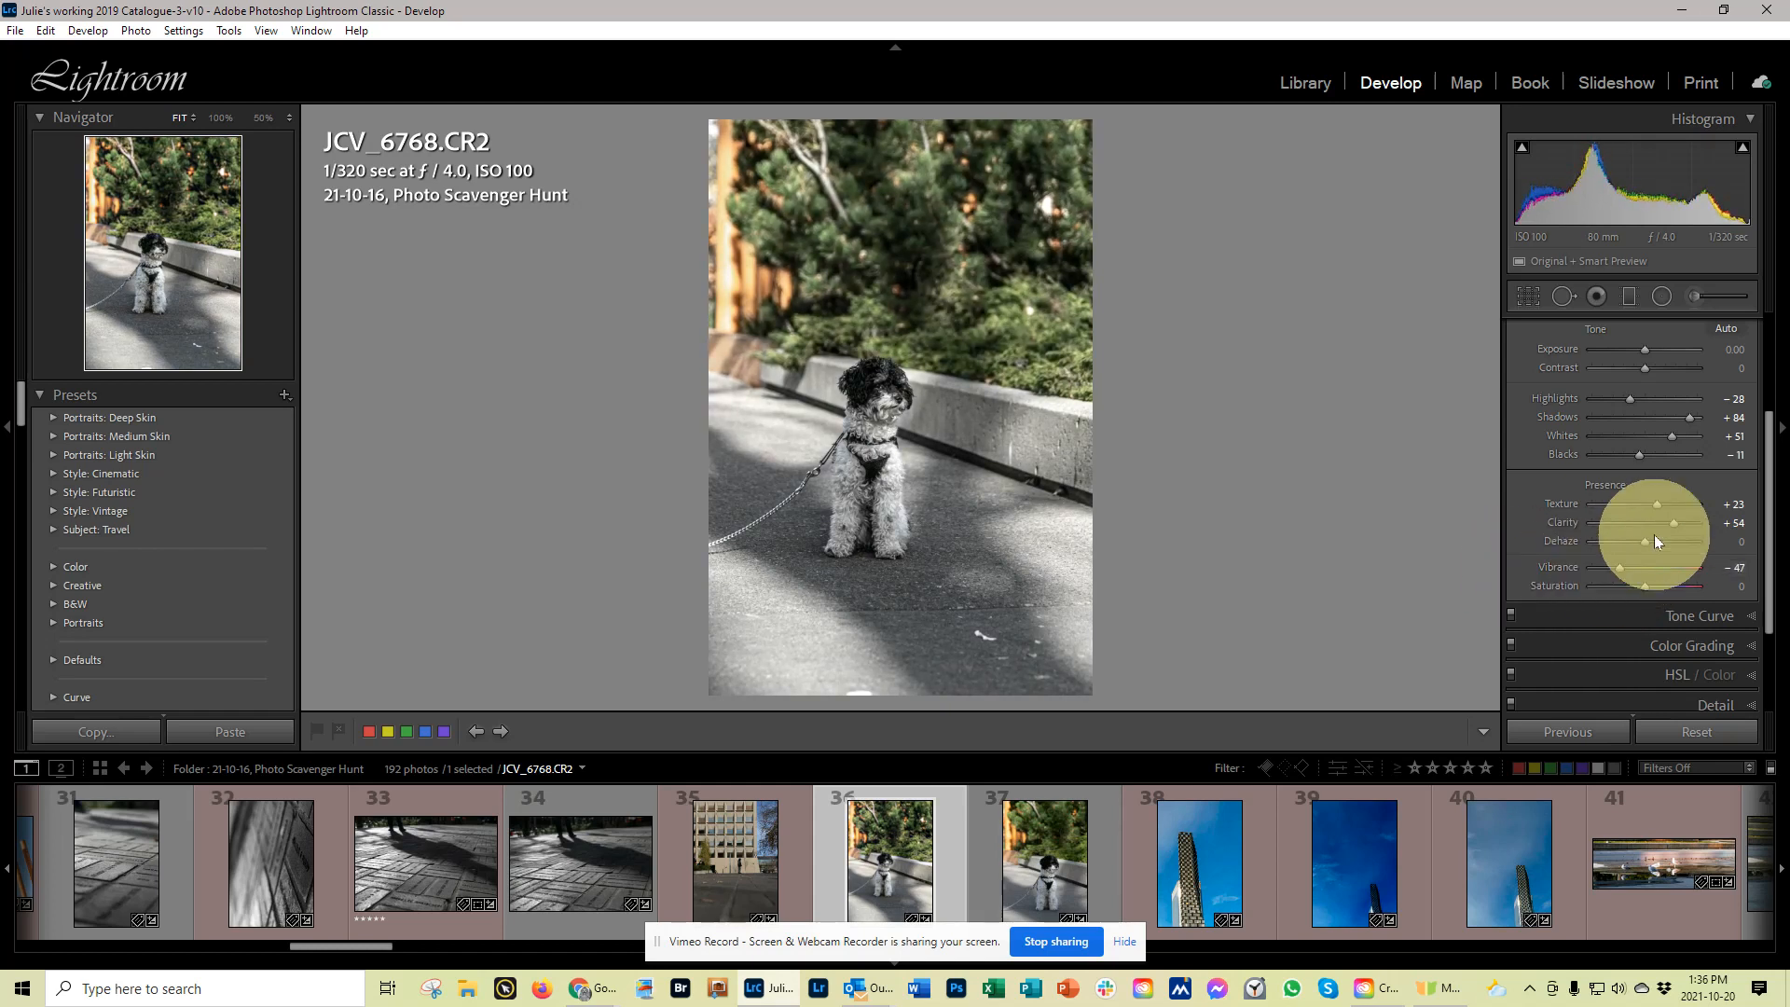
left_click(1646, 590)
mouse_move(1646, 590)
left_mouse_down()
mouse_move(1685, 590)
mouse_move(1623, 591)
mouse_move(1641, 591)
left_mouse_up()
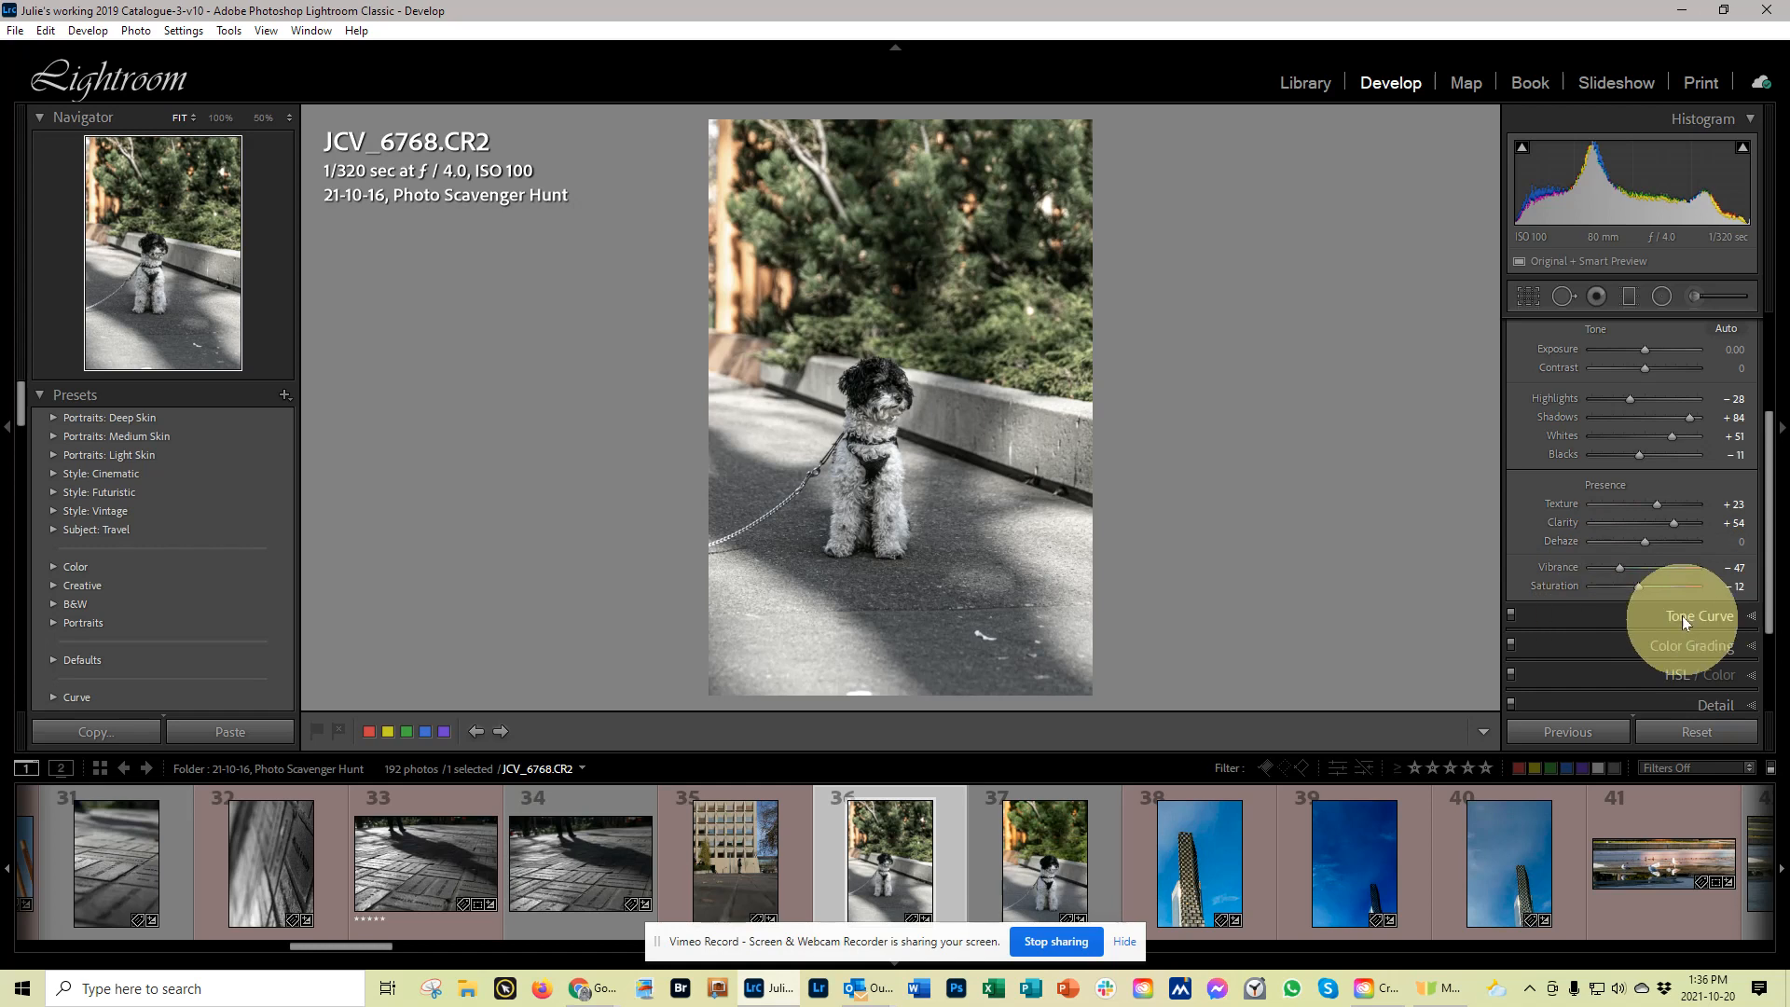
- Reset the Vibrance and Saturation adjustments to zero, and set only Vibrance to -33
double_click(1557, 569)
double_click(1557, 587)
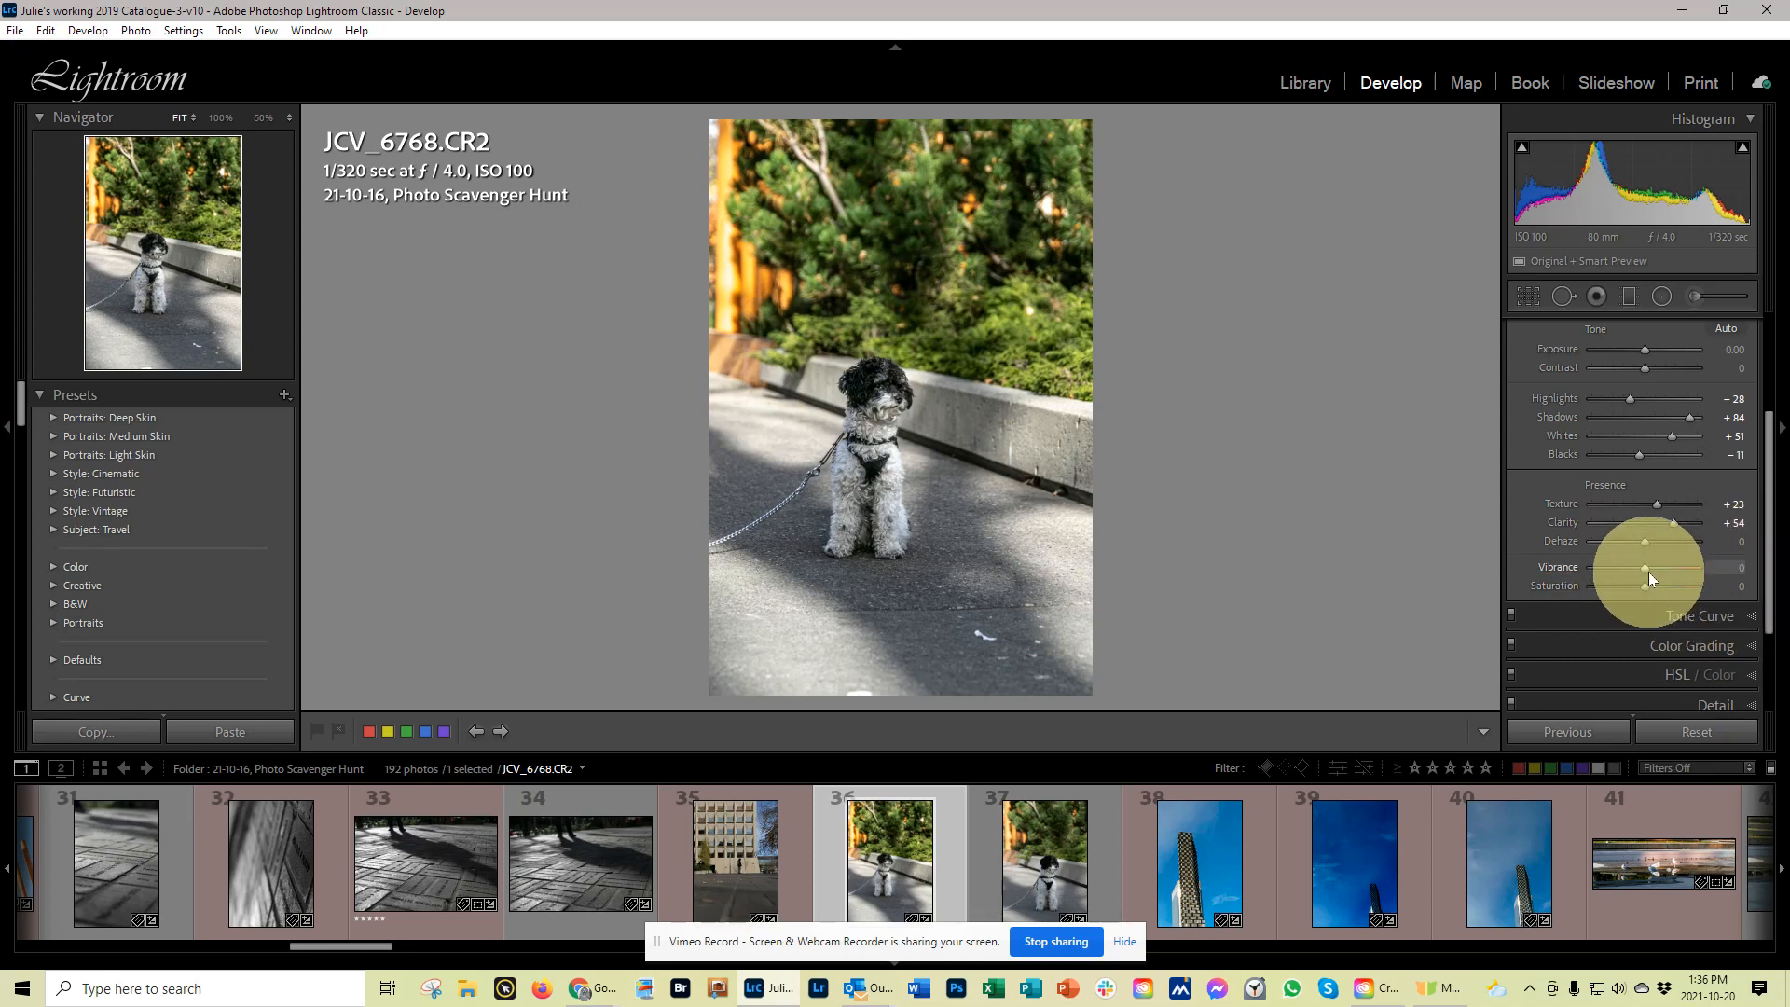
left_click_drag(1649, 574, 1631, 577)
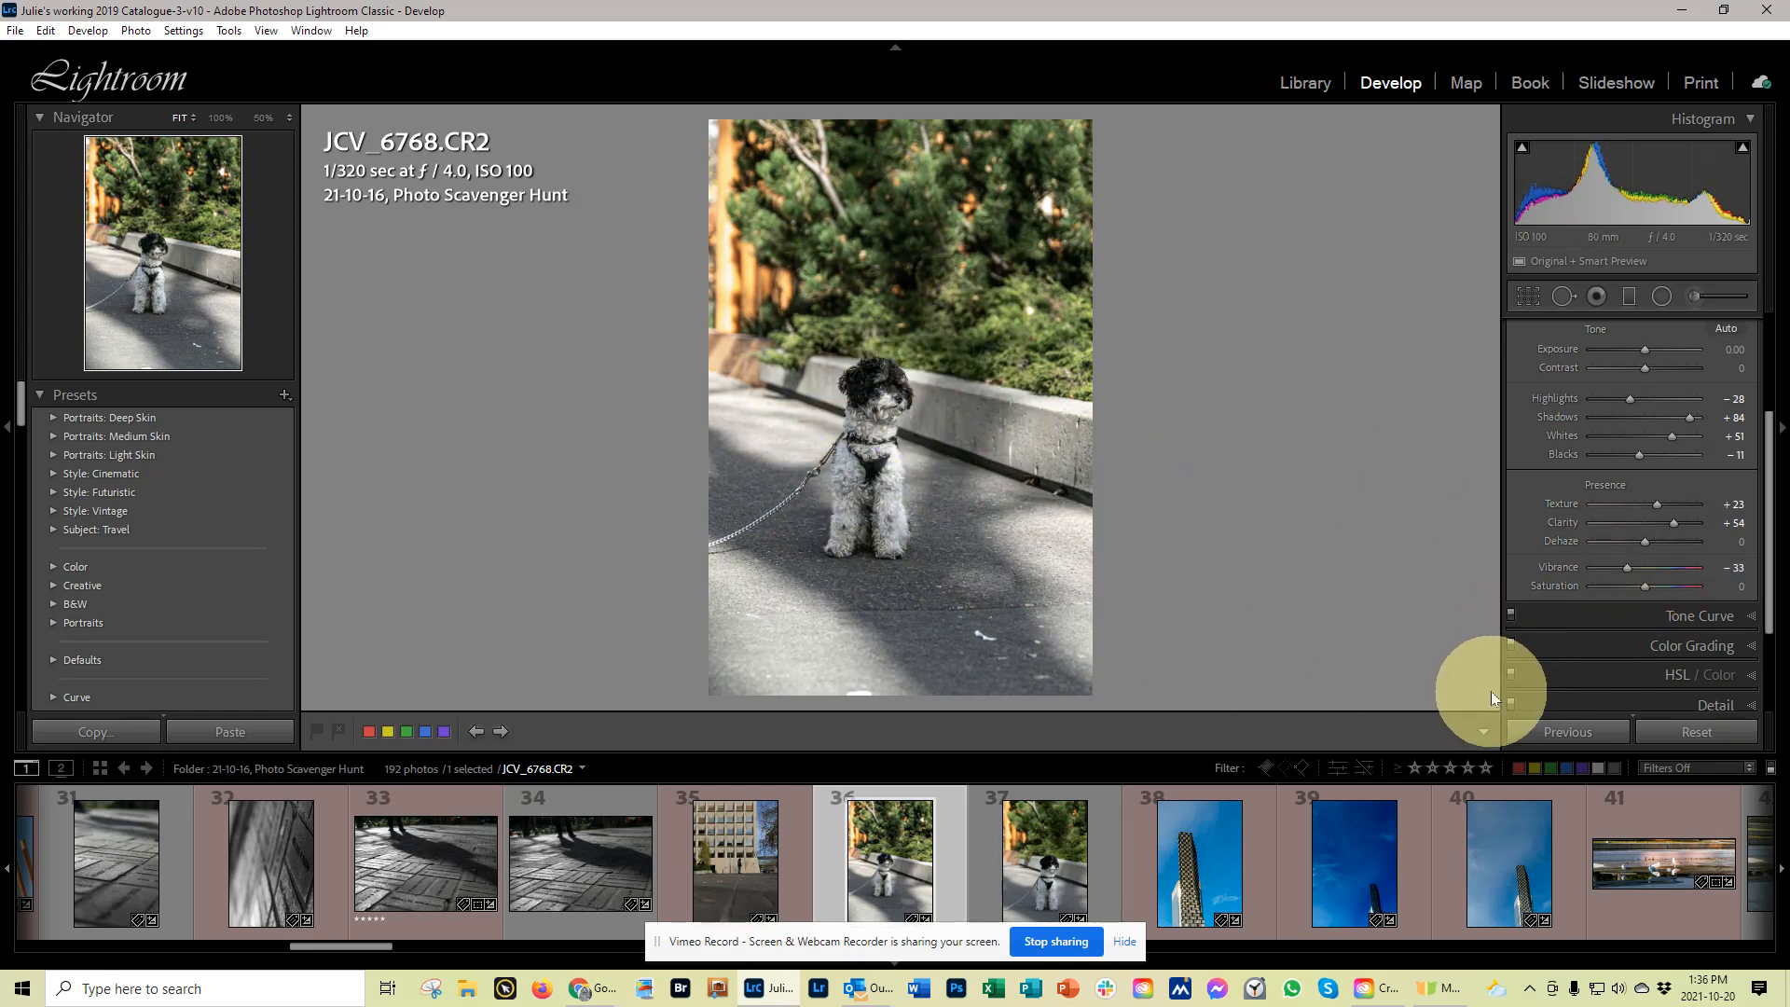
- Adjust the parametric tone curve with Highlights at +17, Lights at +9 and Darks at +11
scroll(1641, 585, "down", 2)
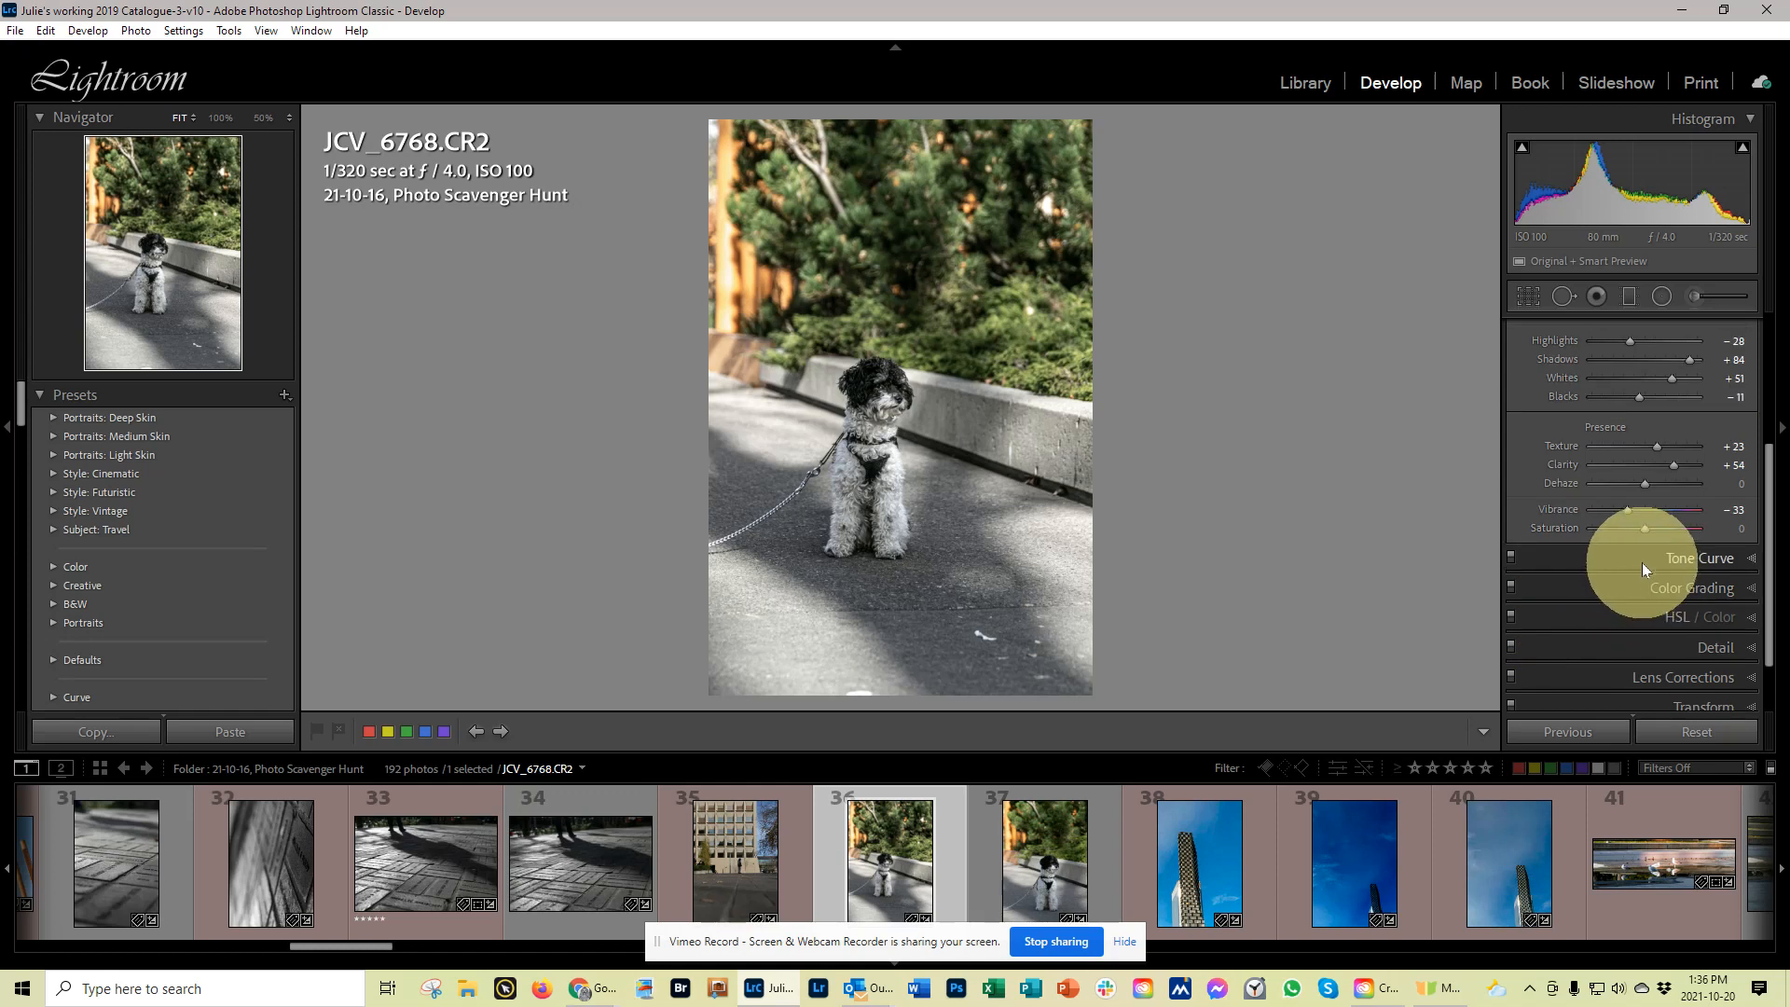
left_click(1637, 558)
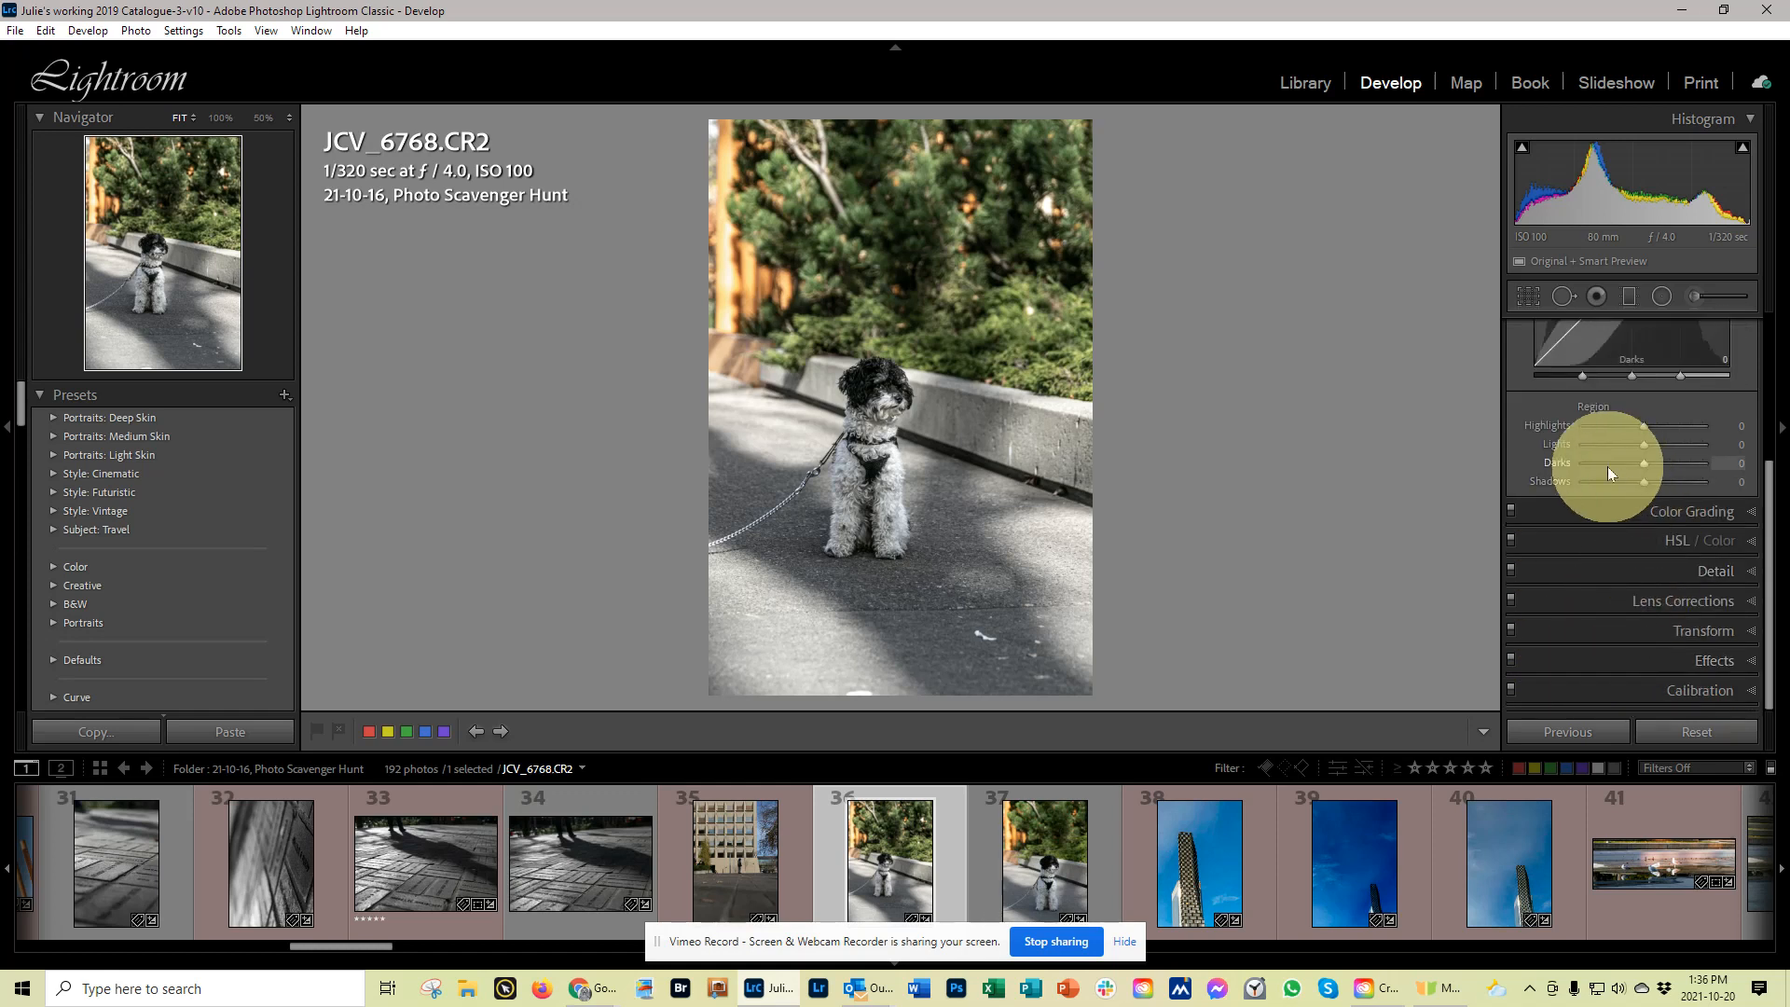
scroll(1605, 461, "up", 4)
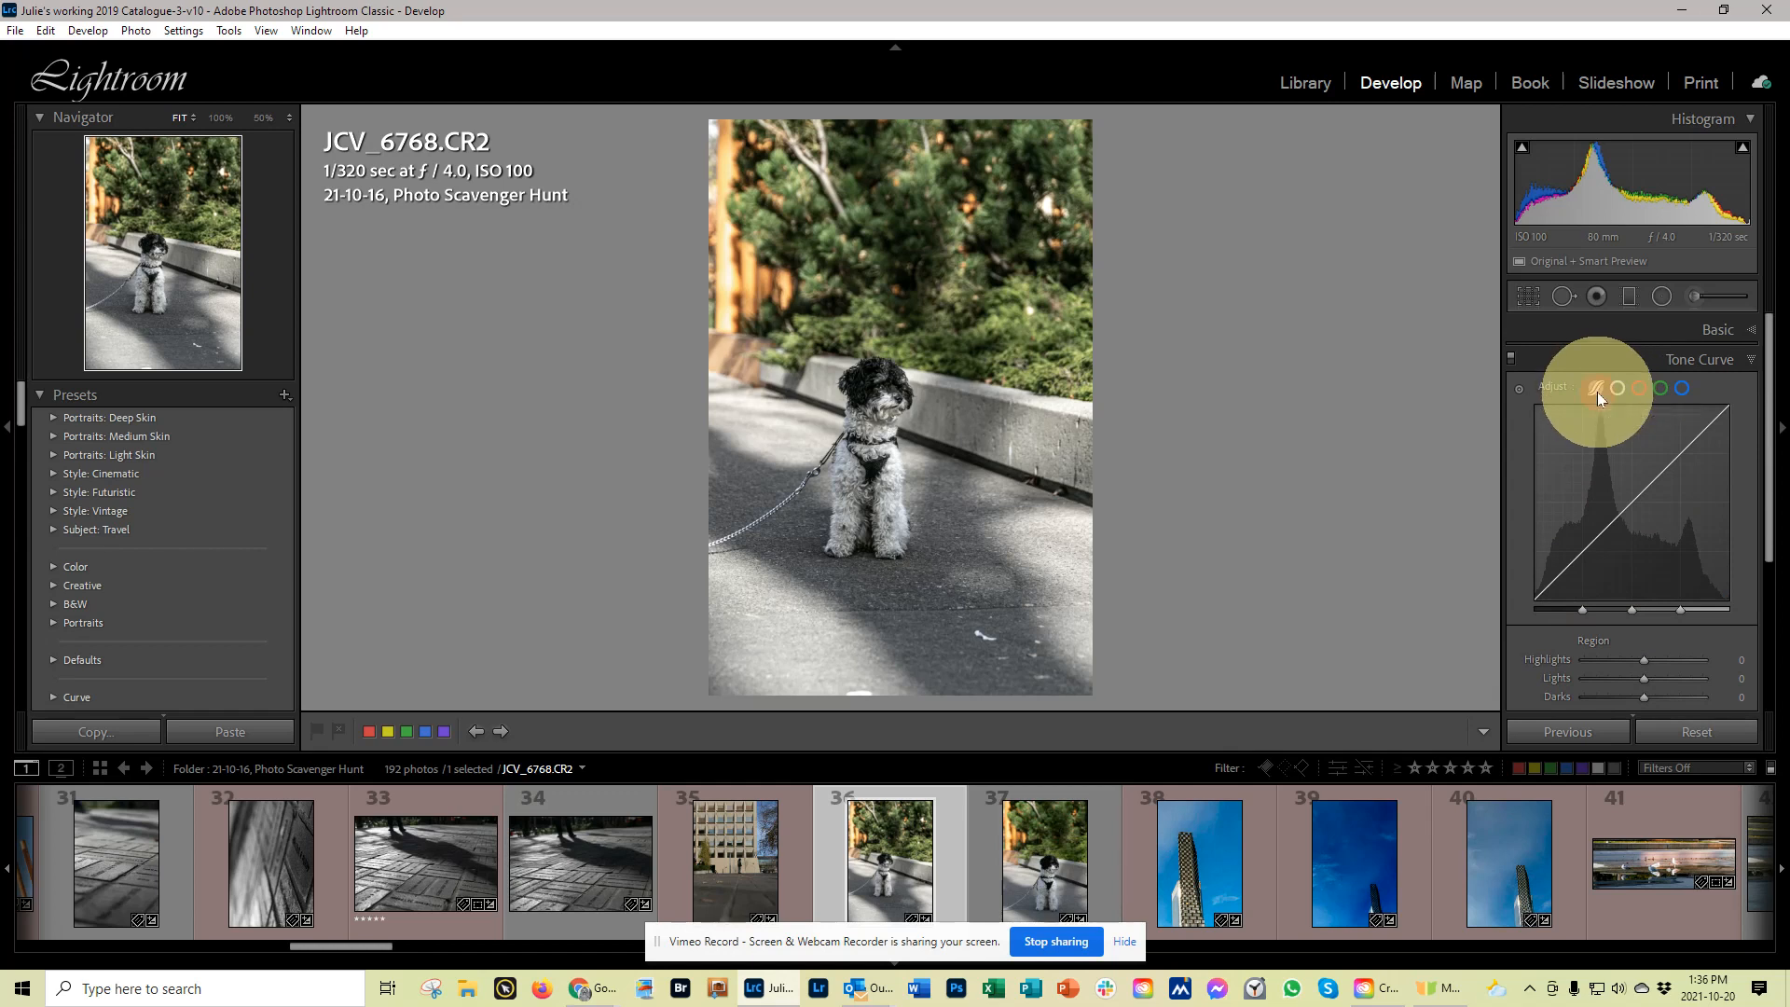
mouse_move(1642, 484)
left_mouse_down()
mouse_move(1633, 471)
mouse_move(1629, 517)
mouse_move(1624, 479)
left_mouse_up()
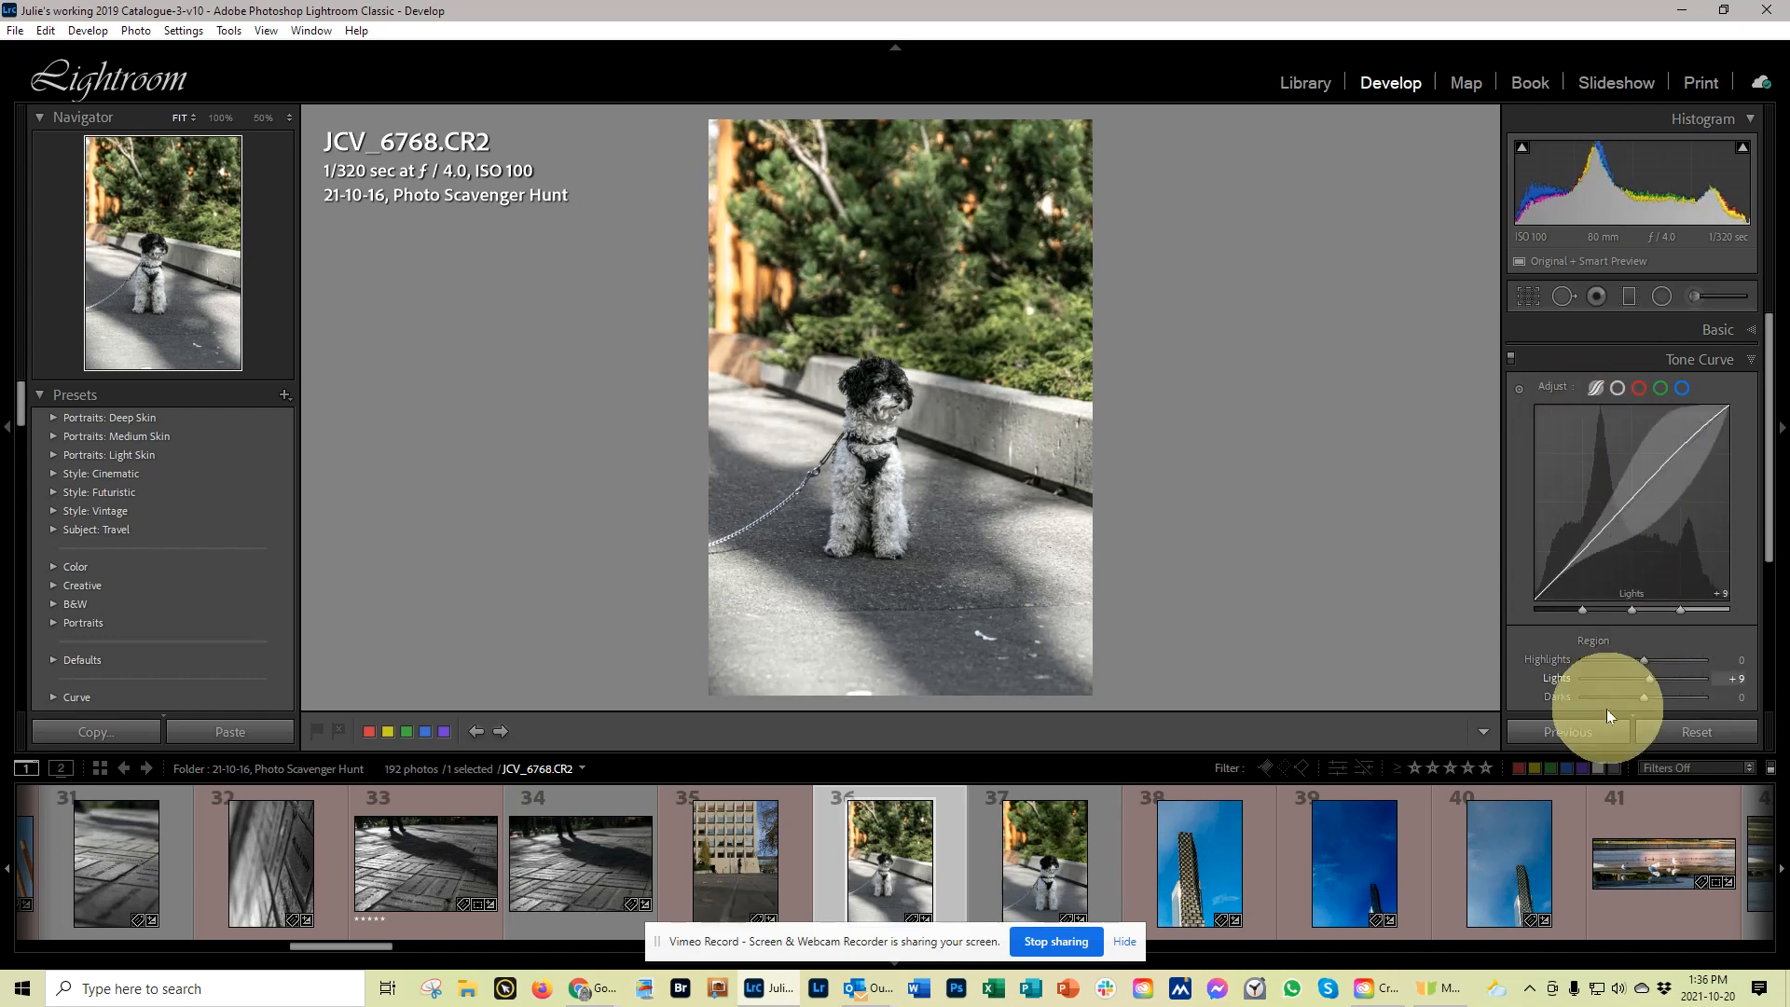
scroll(1598, 619, "down", 2)
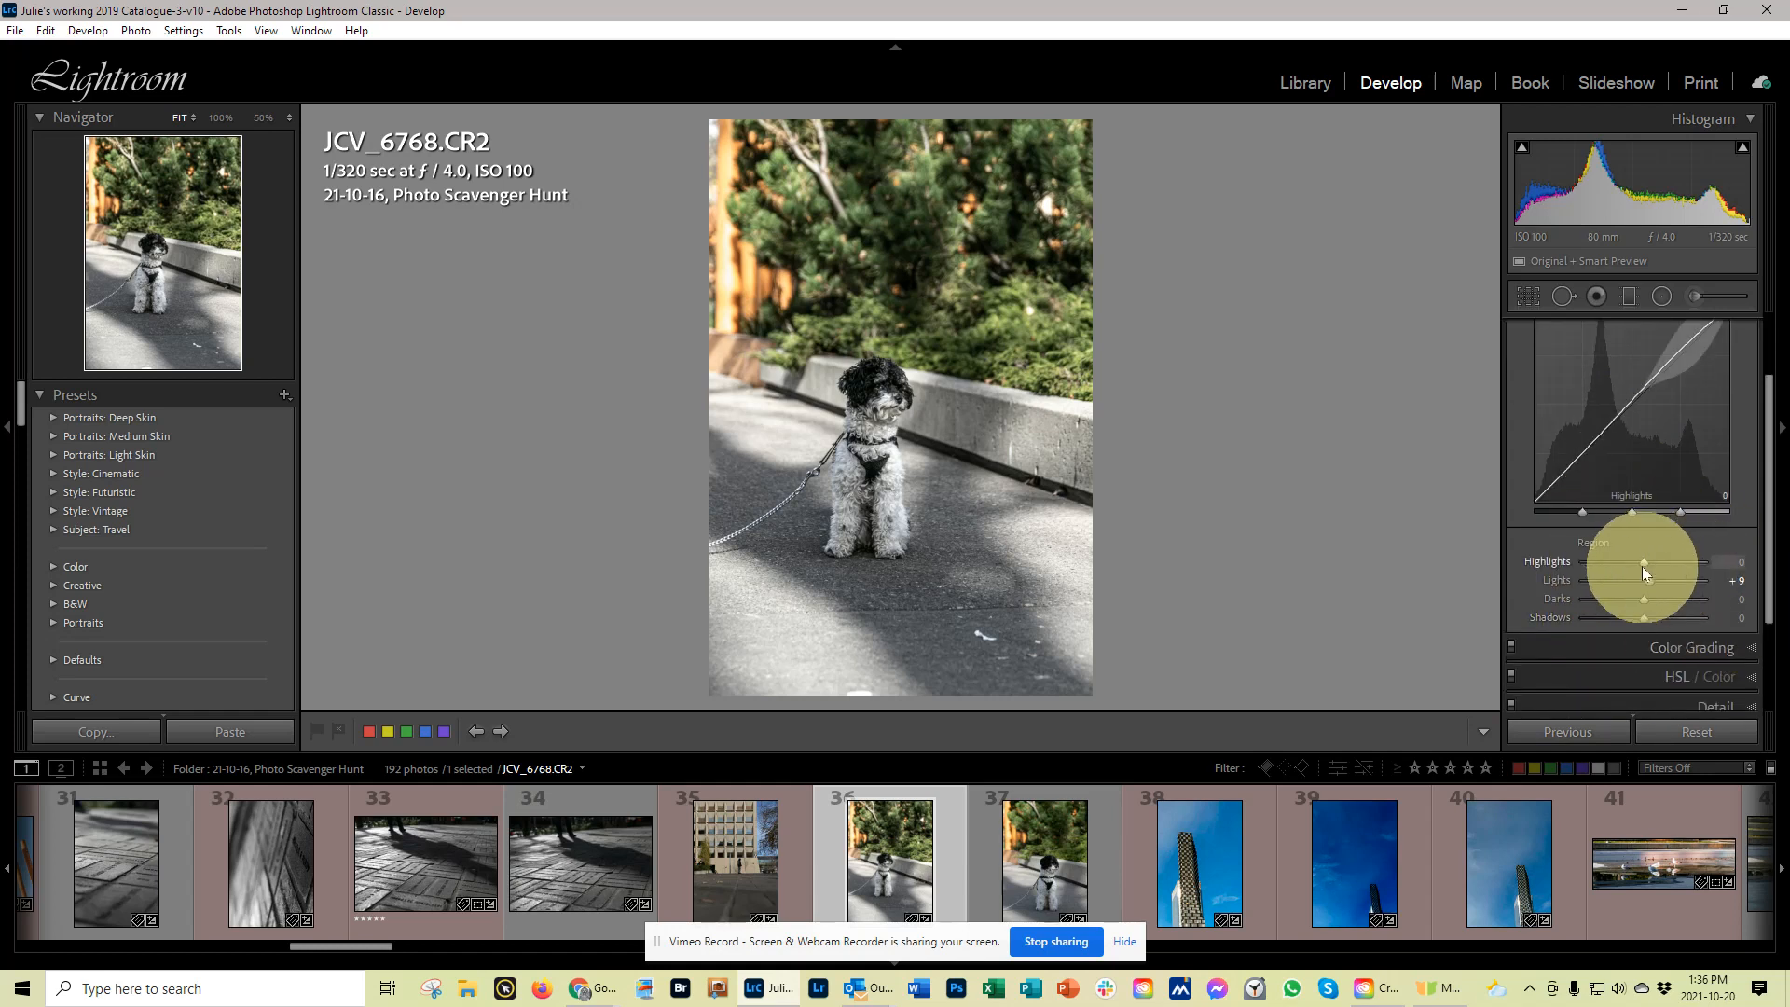
left_click_drag(1646, 562, 1652, 600)
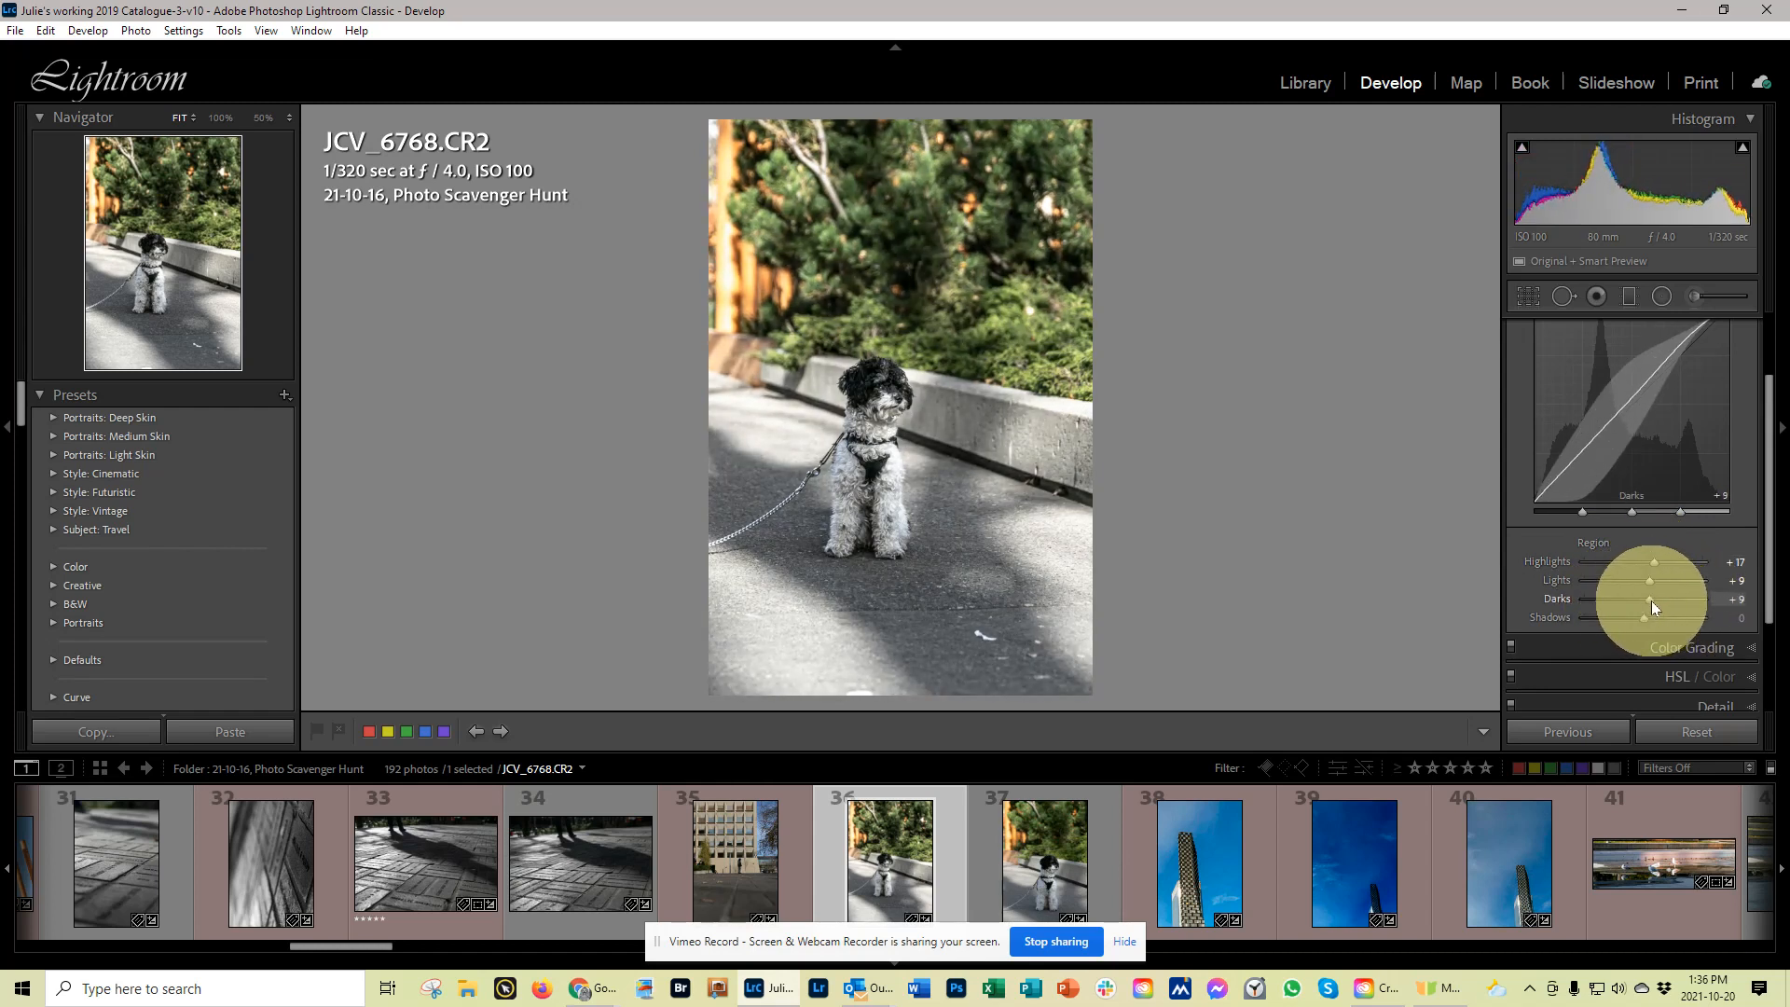
scroll(1637, 578, "up", 2)
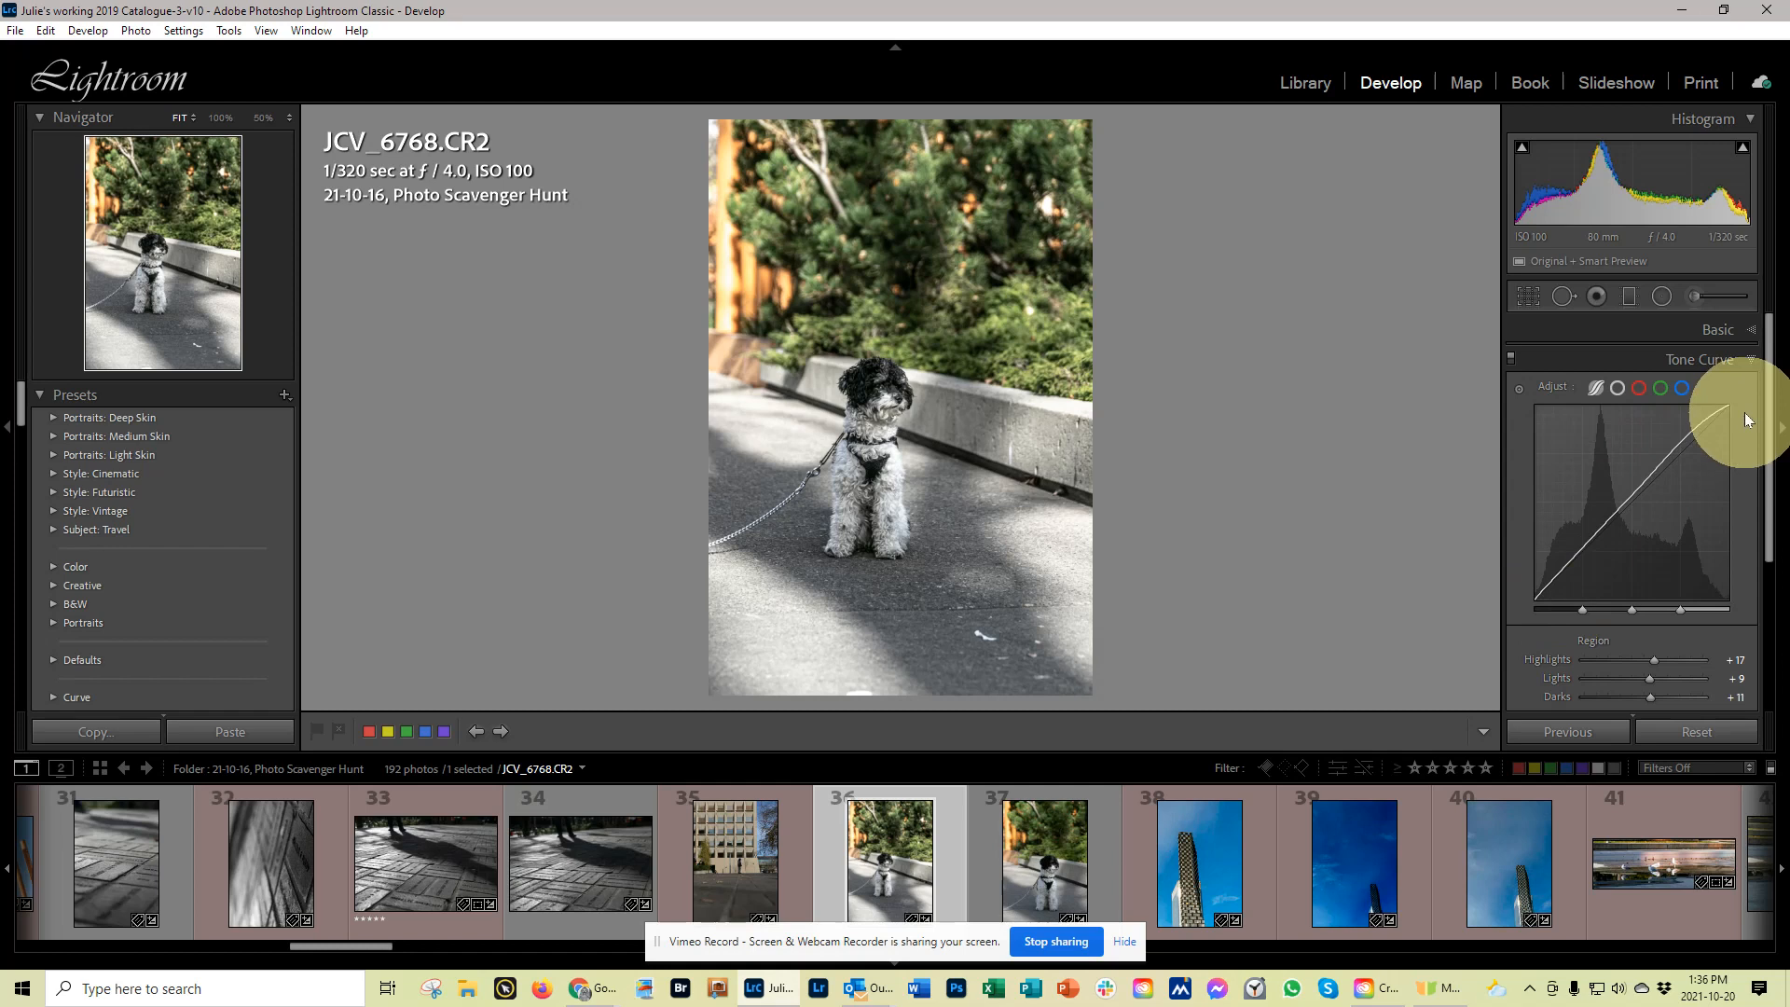
- Try a faded point curve with raised blacks, lowered whites, a brighter upper-tone point and a shadow point at Input 91, Output 99
left_click(1617, 387)
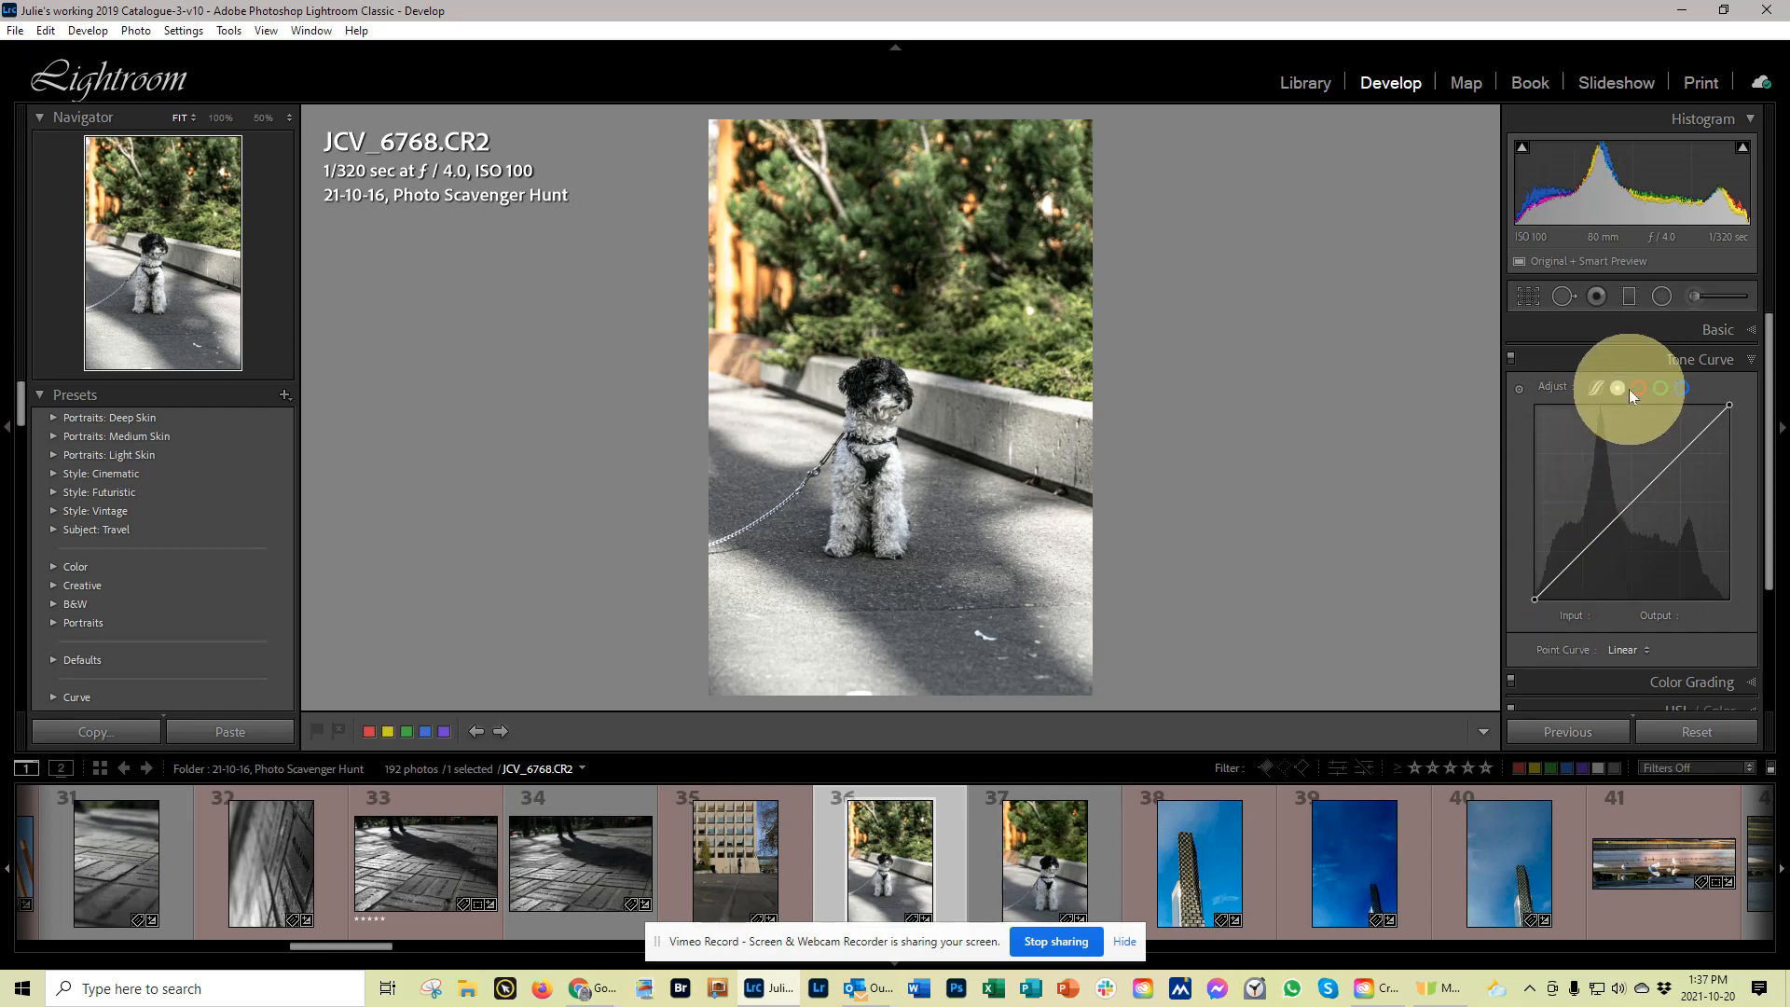
left_click_drag(1532, 599, 1525, 550)
left_click_drag(1728, 405, 1676, 442)
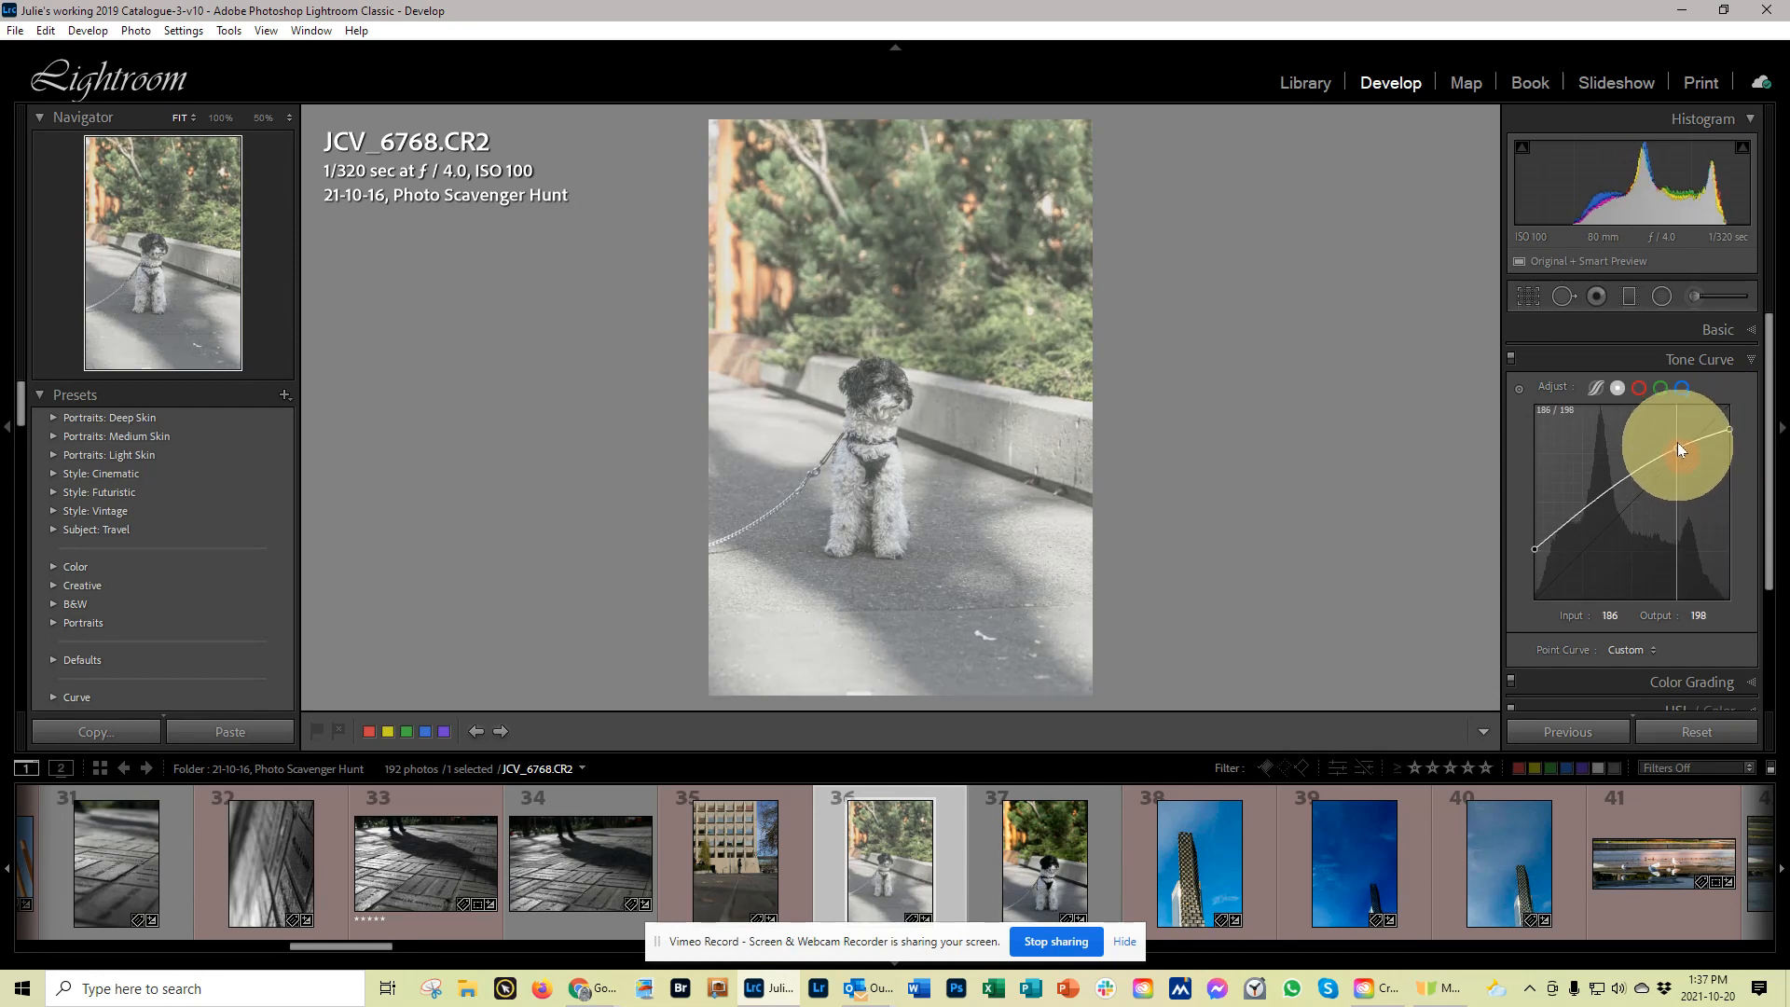
left_click_drag(1597, 505, 1603, 523)
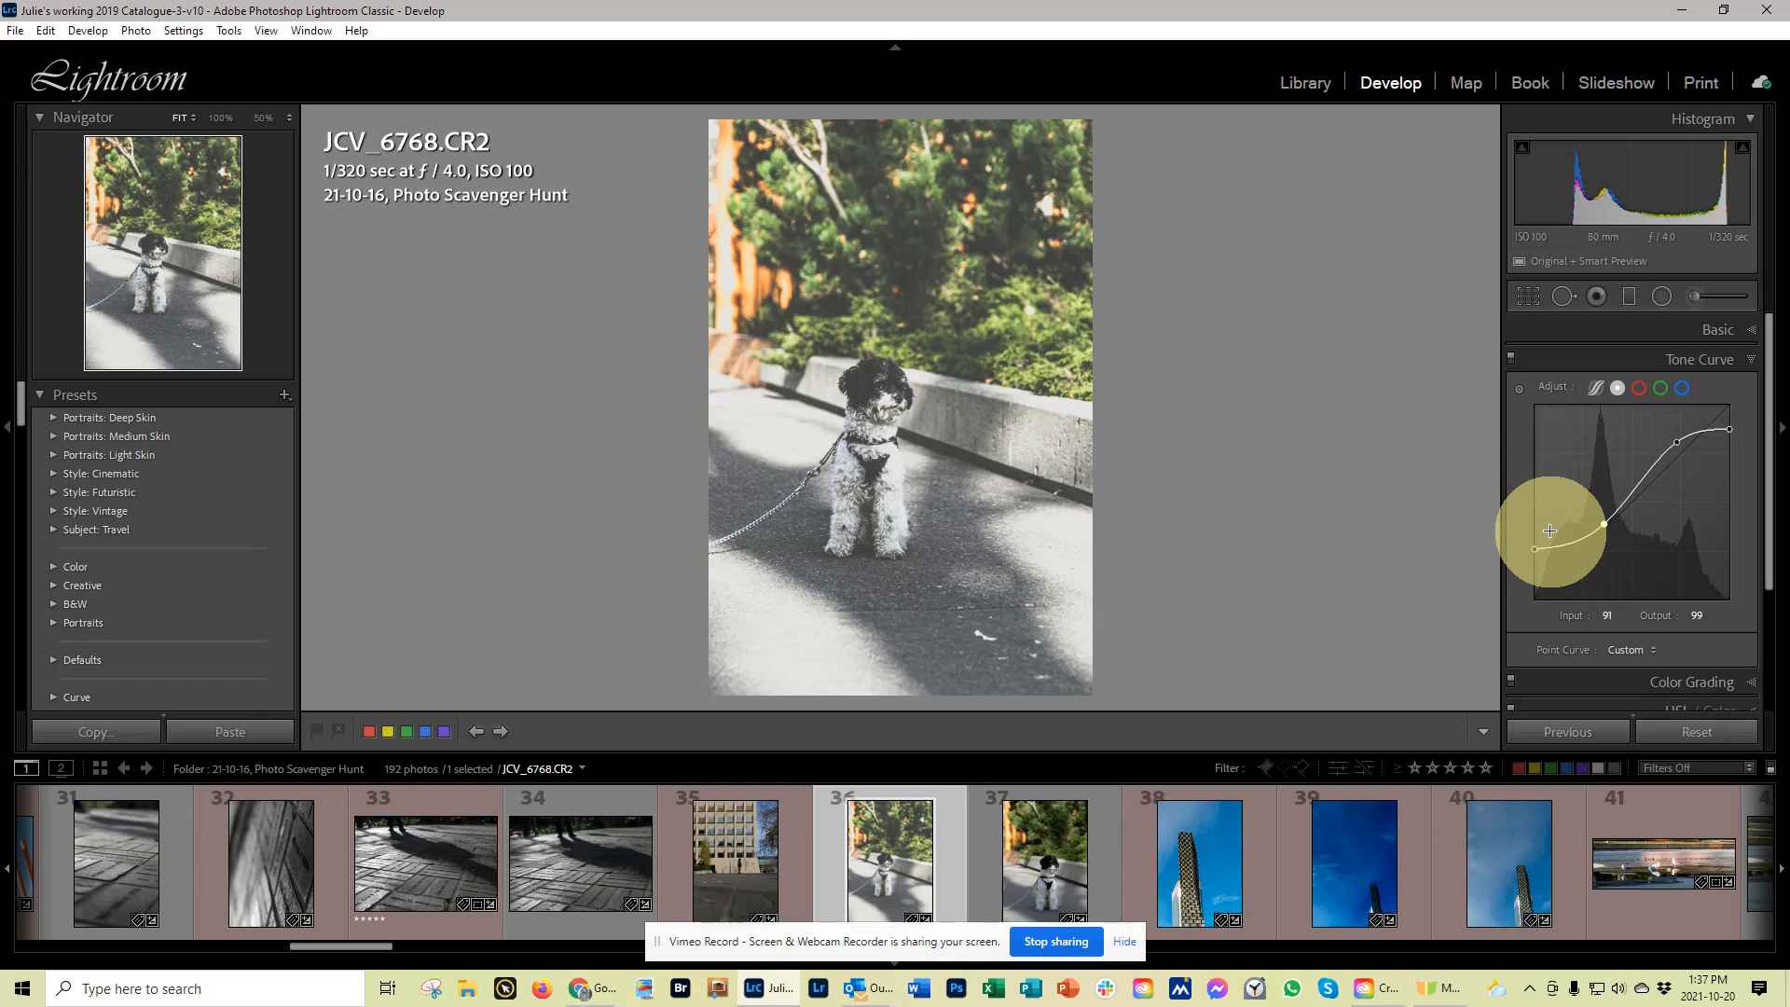
- Undo the custom point curve edits back to Linear and return to the parametric curve
key("ctrl+z")
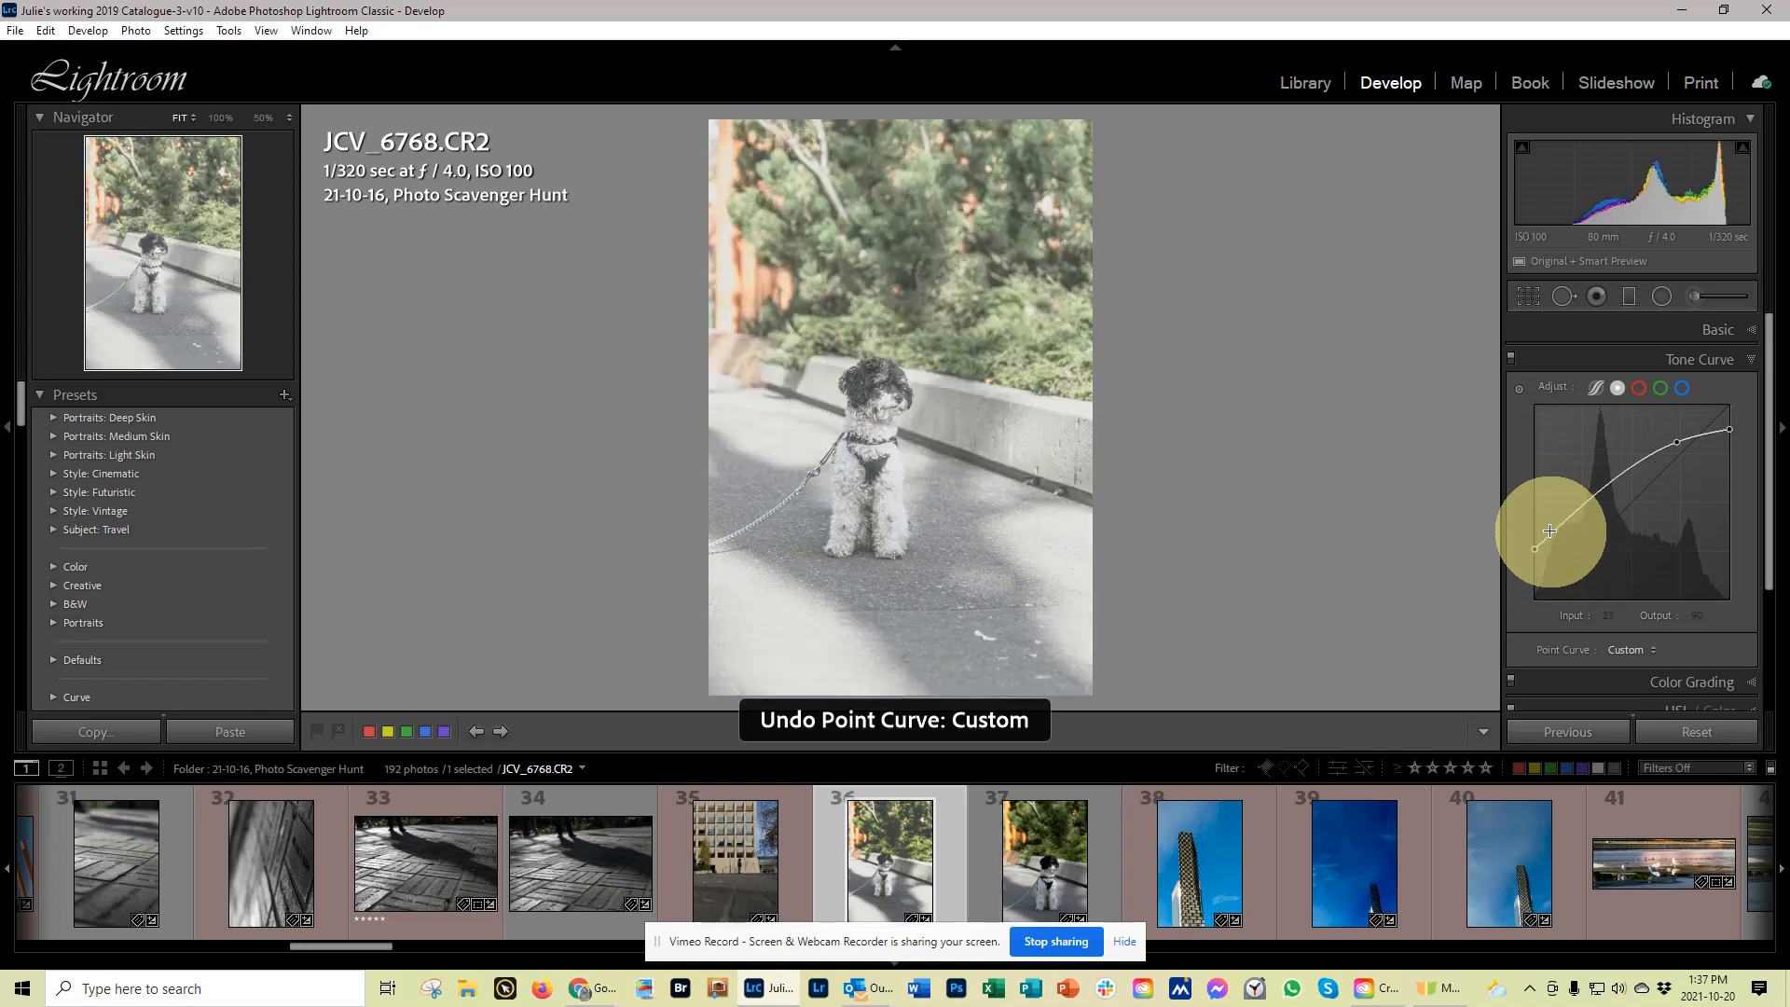
key("ctrl+z")
key("ctrl+z")
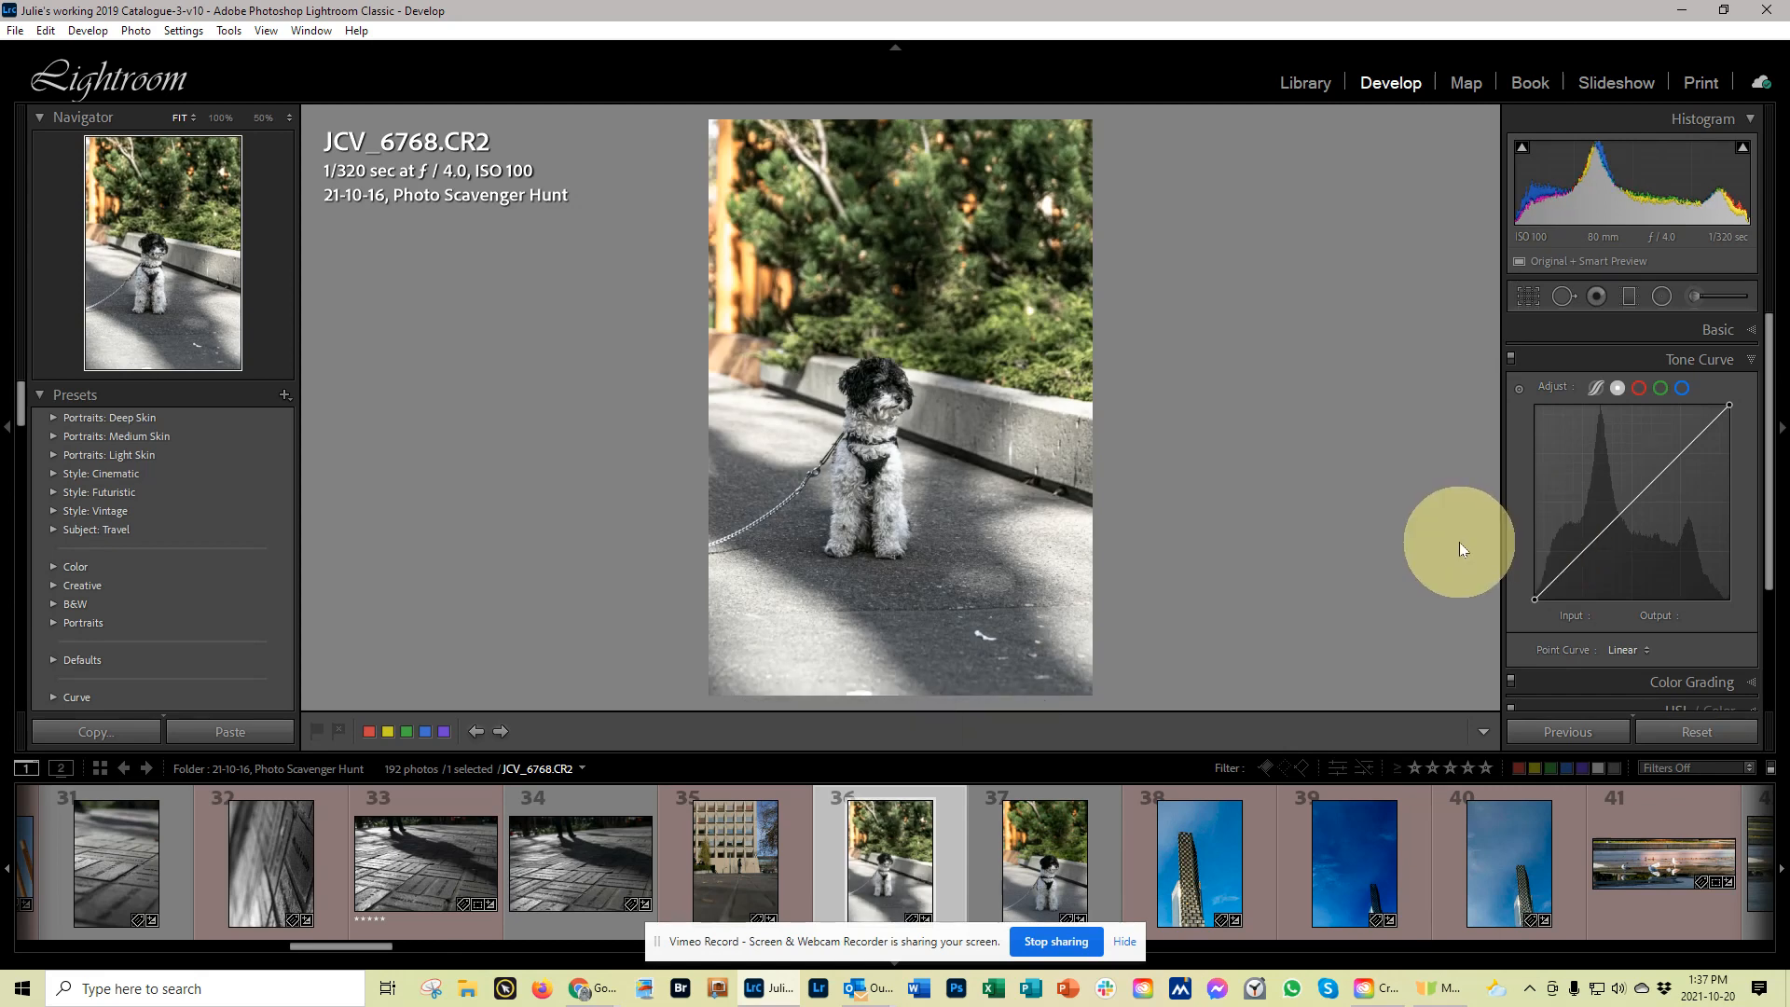
left_click(1596, 389)
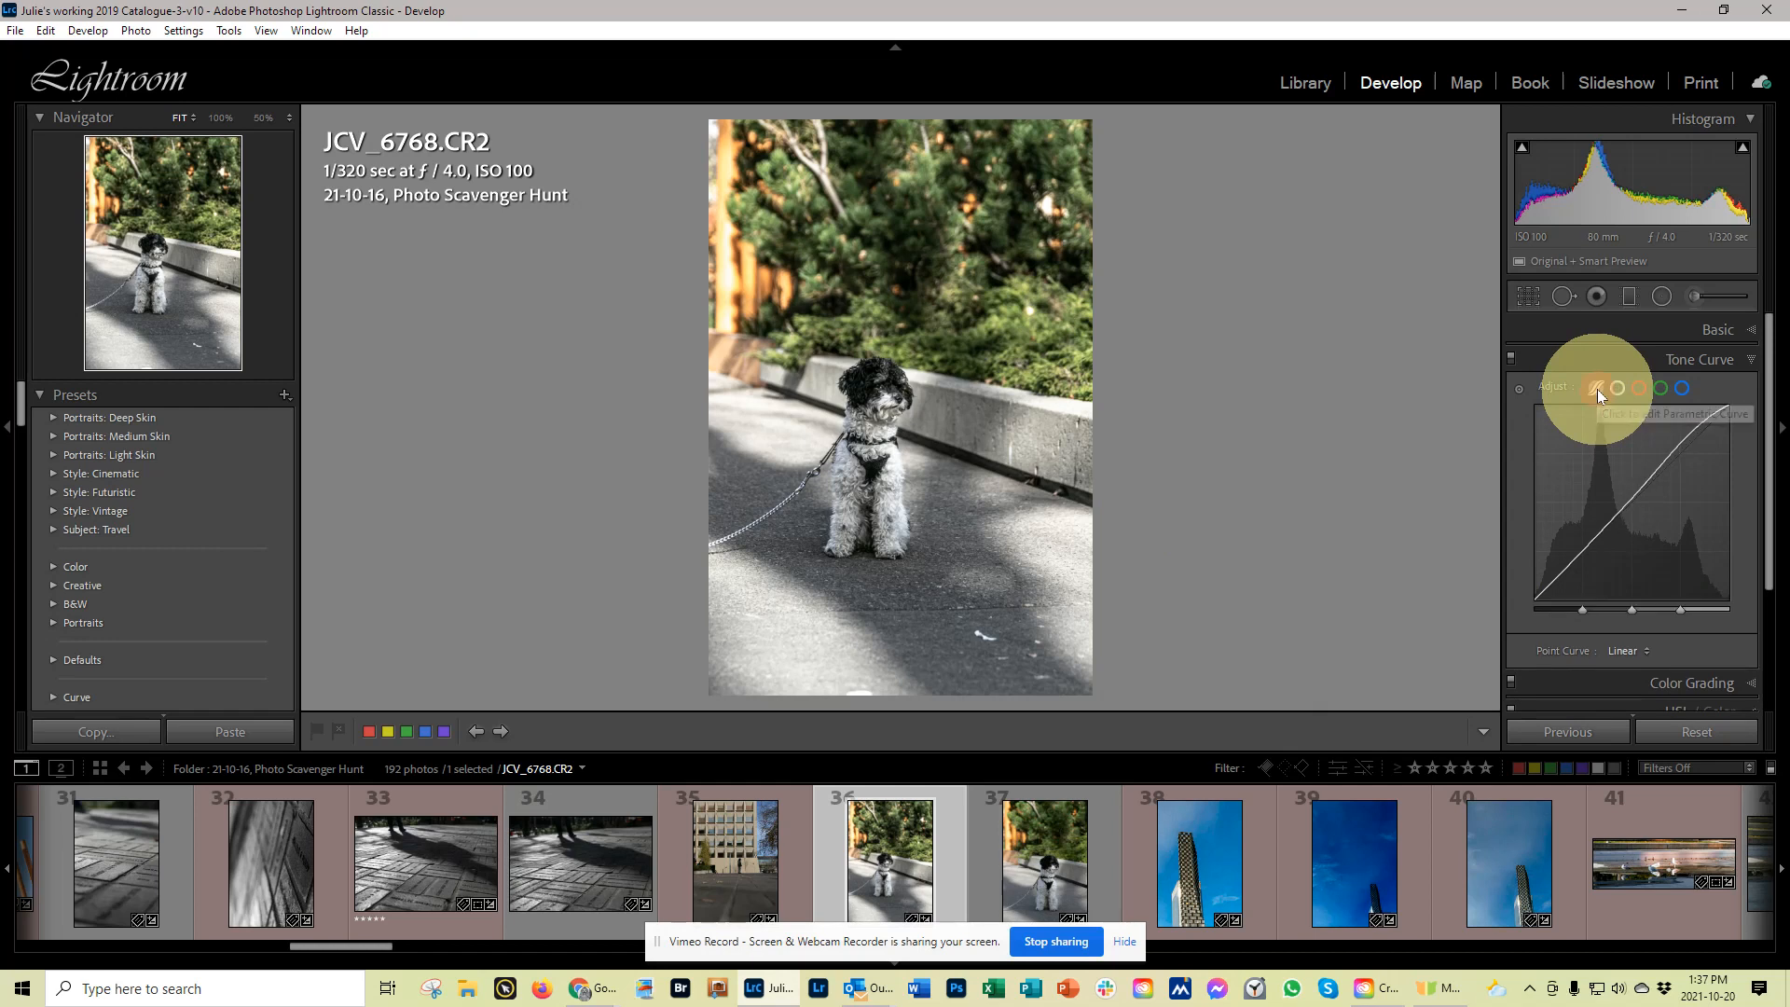
- Open the HSL / Color adjustments and look through the Hue, Saturation and Luminance controls for each colour
scroll(1655, 597, "down", 1)
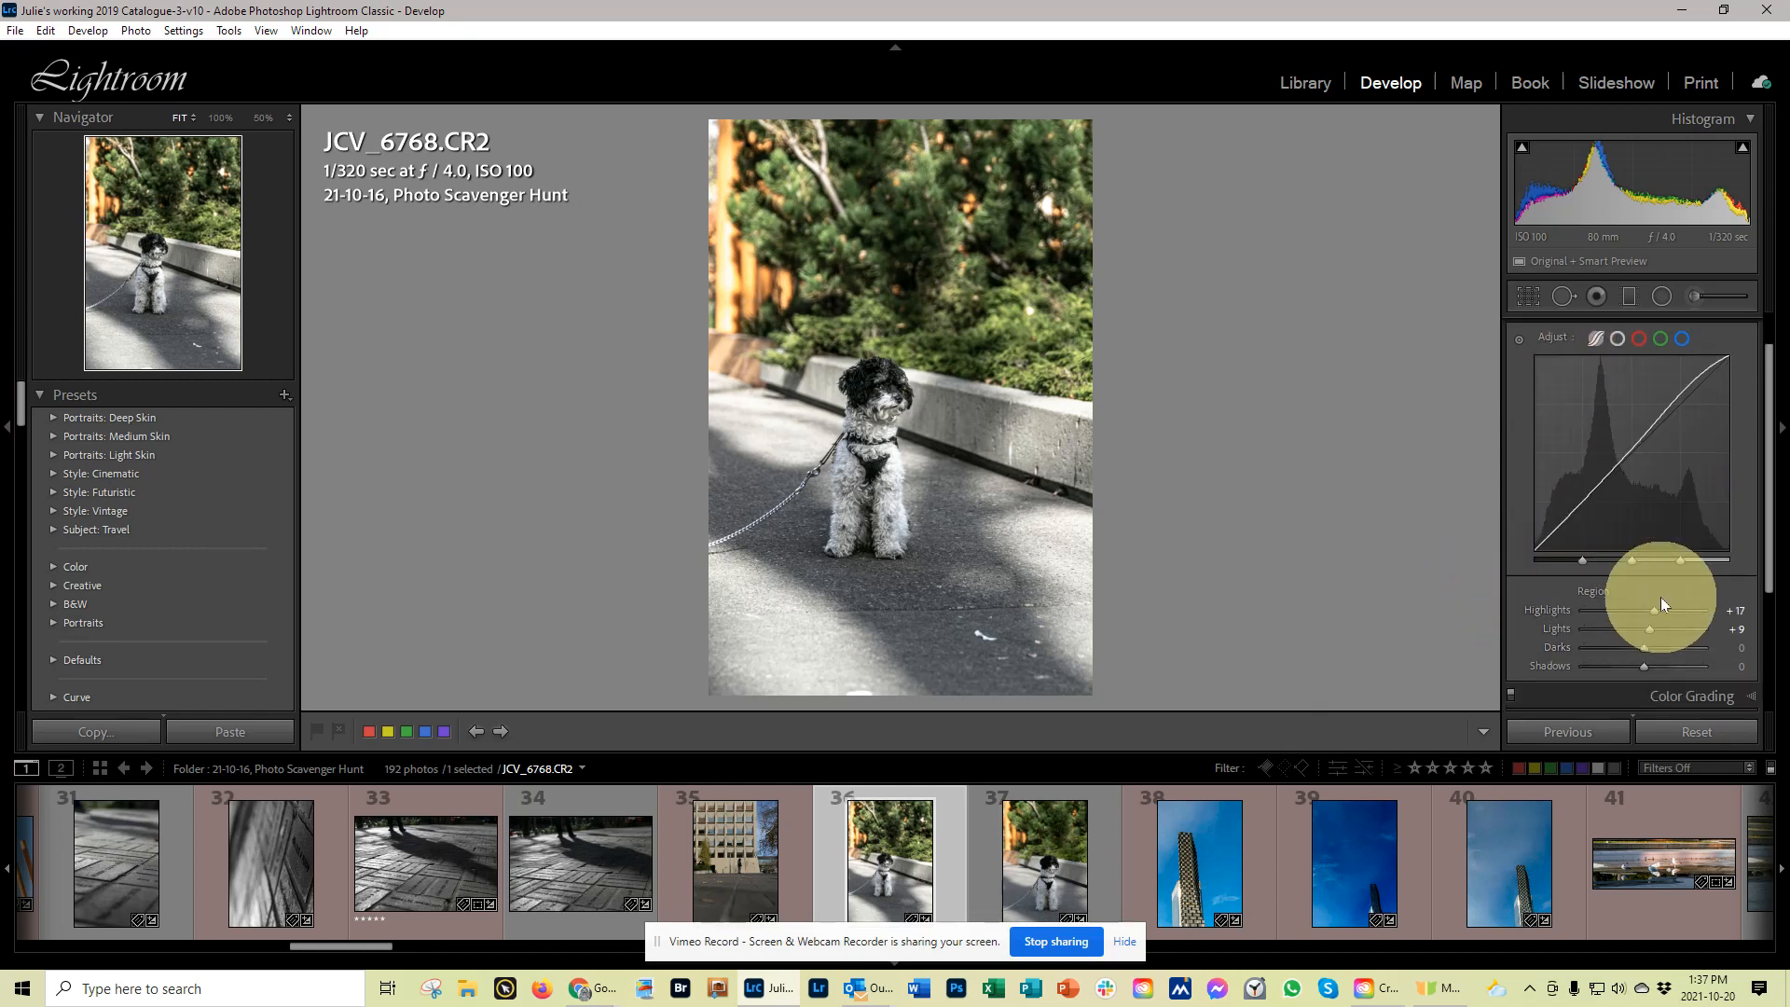
scroll(1568, 513, "down", 3)
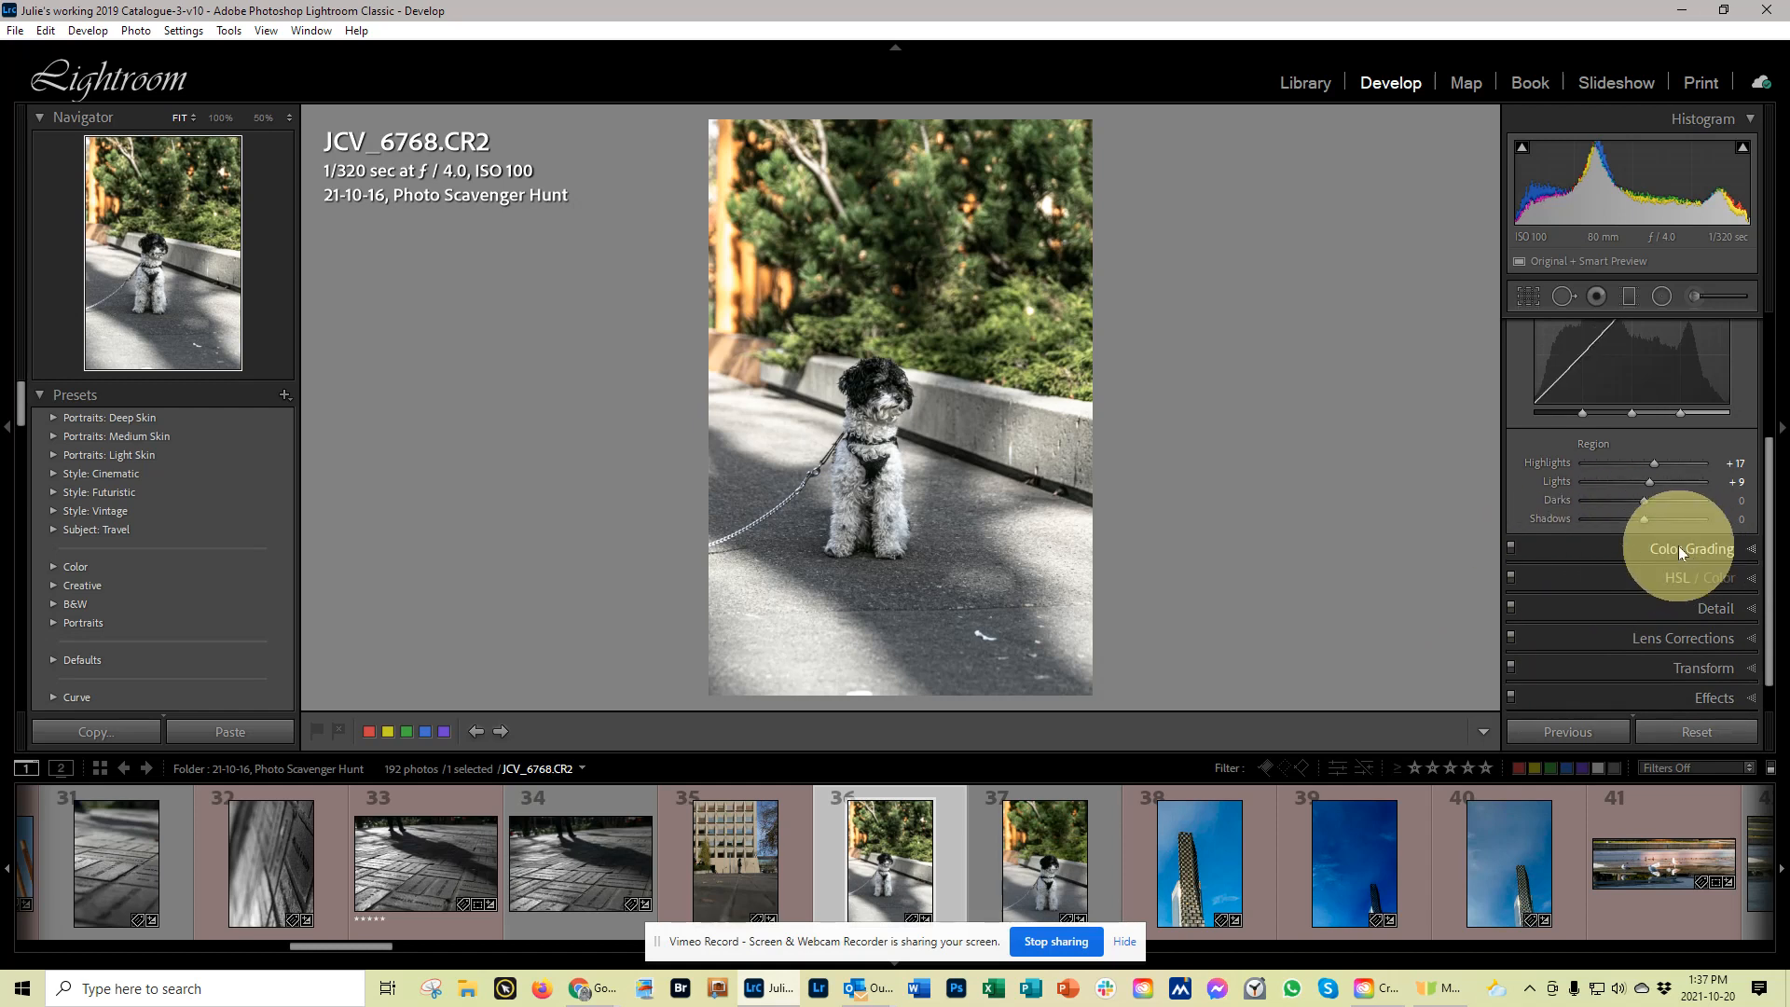
left_click(1614, 578)
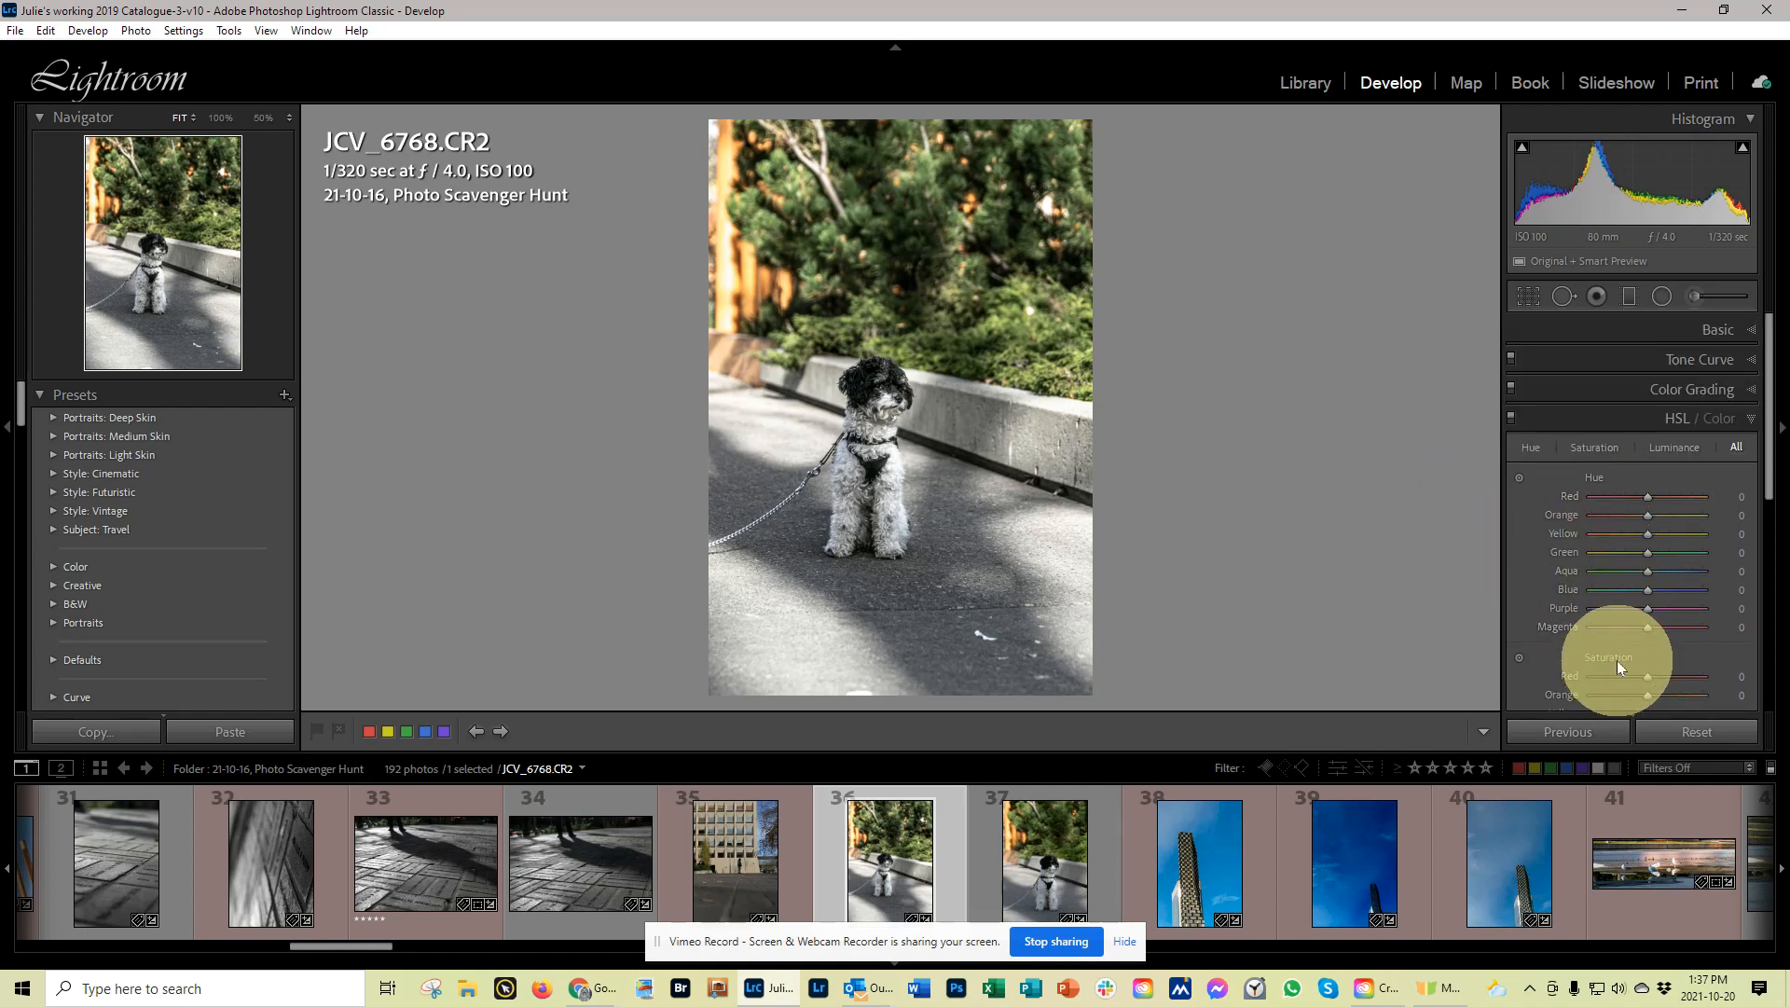
scroll(1617, 664, "down", 3)
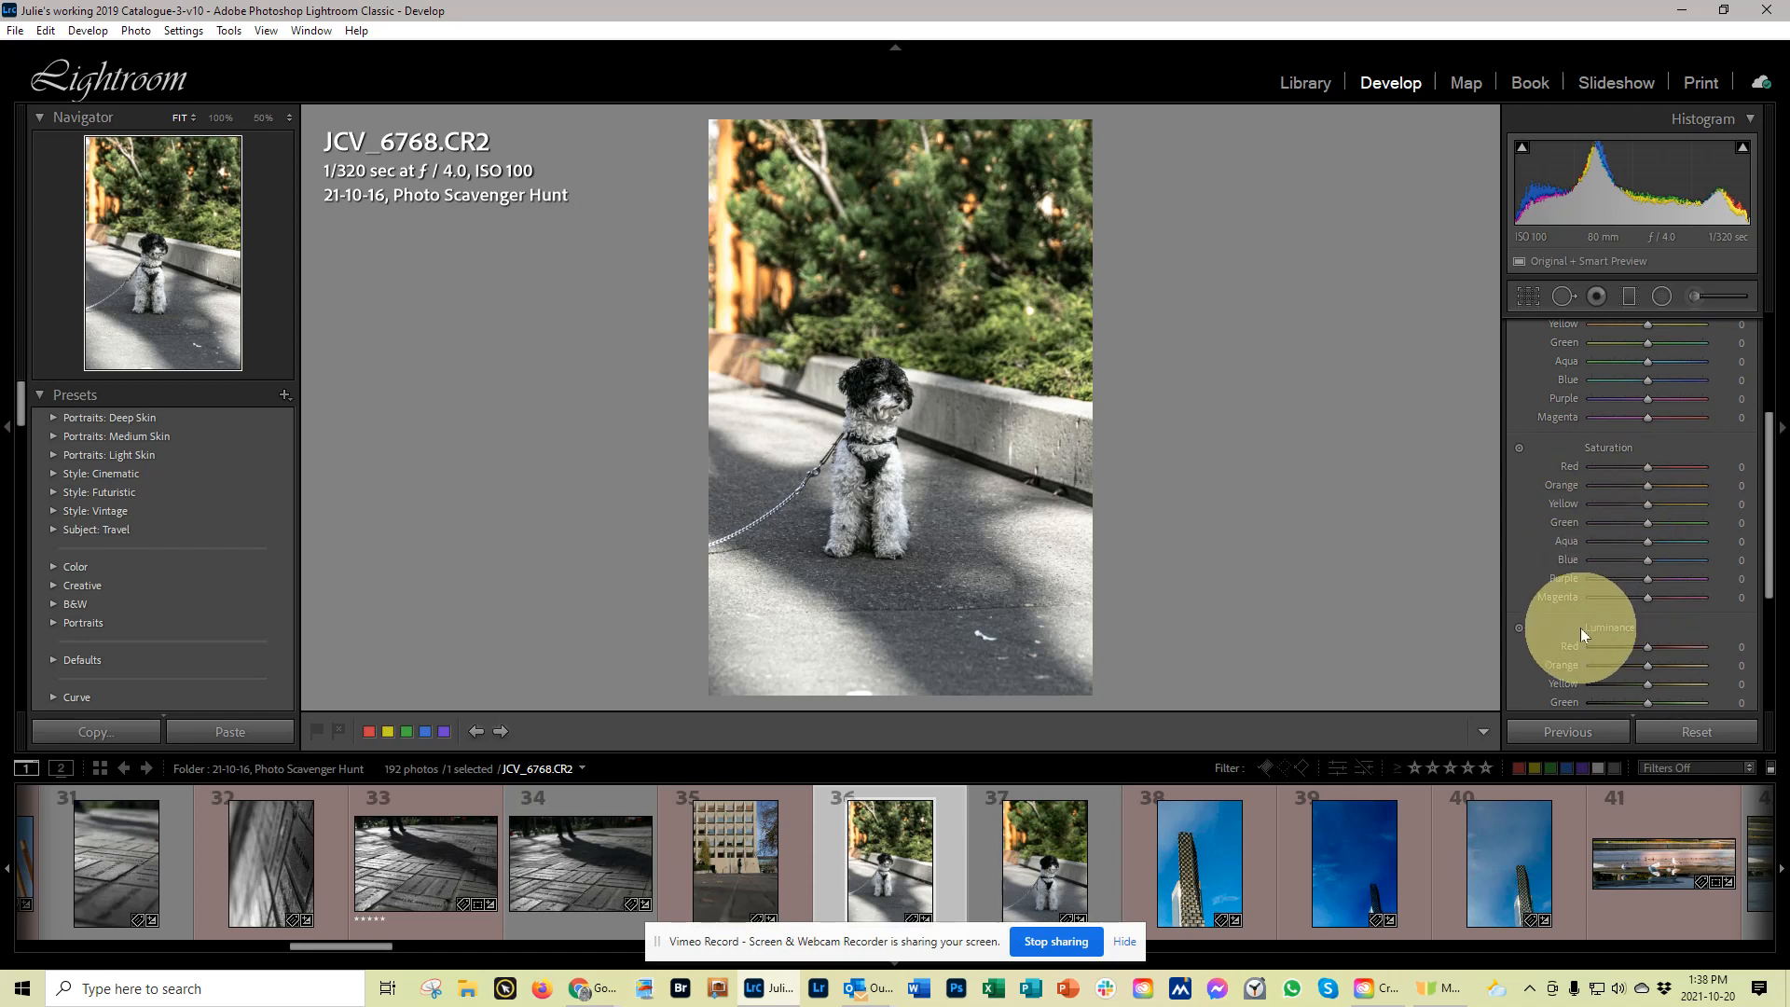
scroll(1580, 628, "up", 2)
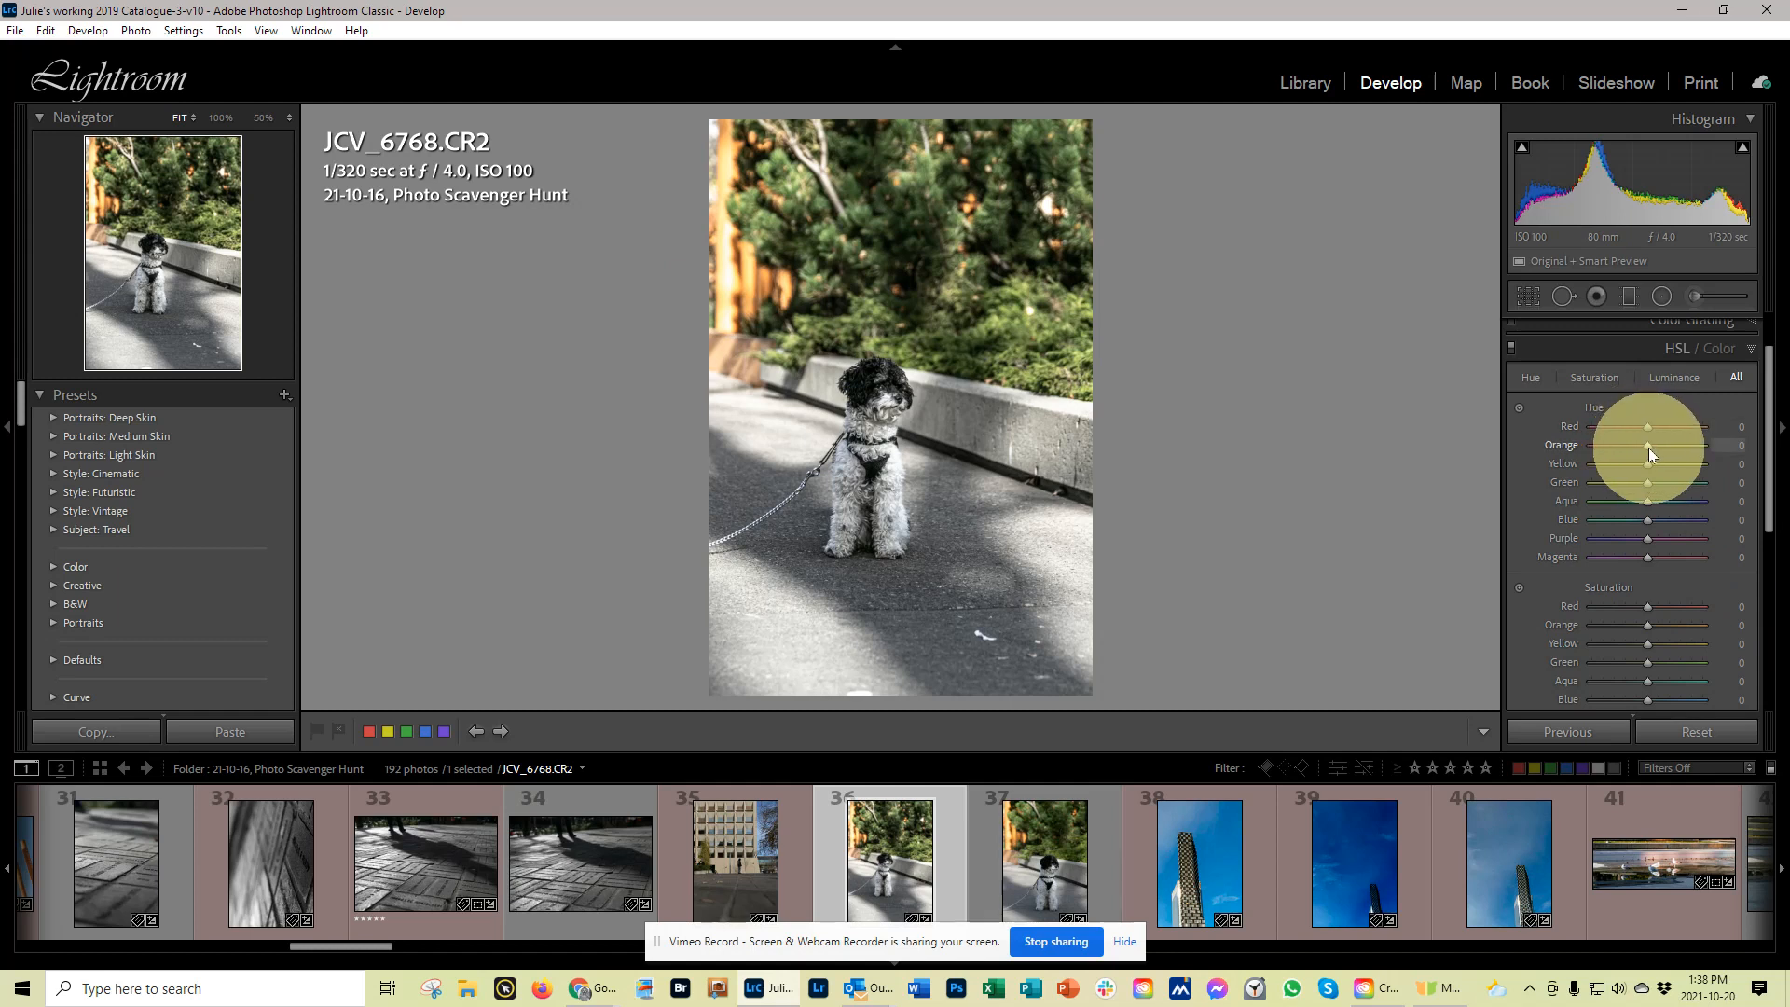
- Try shifting the Orange hue to -100 and +83 and the Yellow hue, resetting each to zero
left_click_drag(1647, 446, 1574, 445)
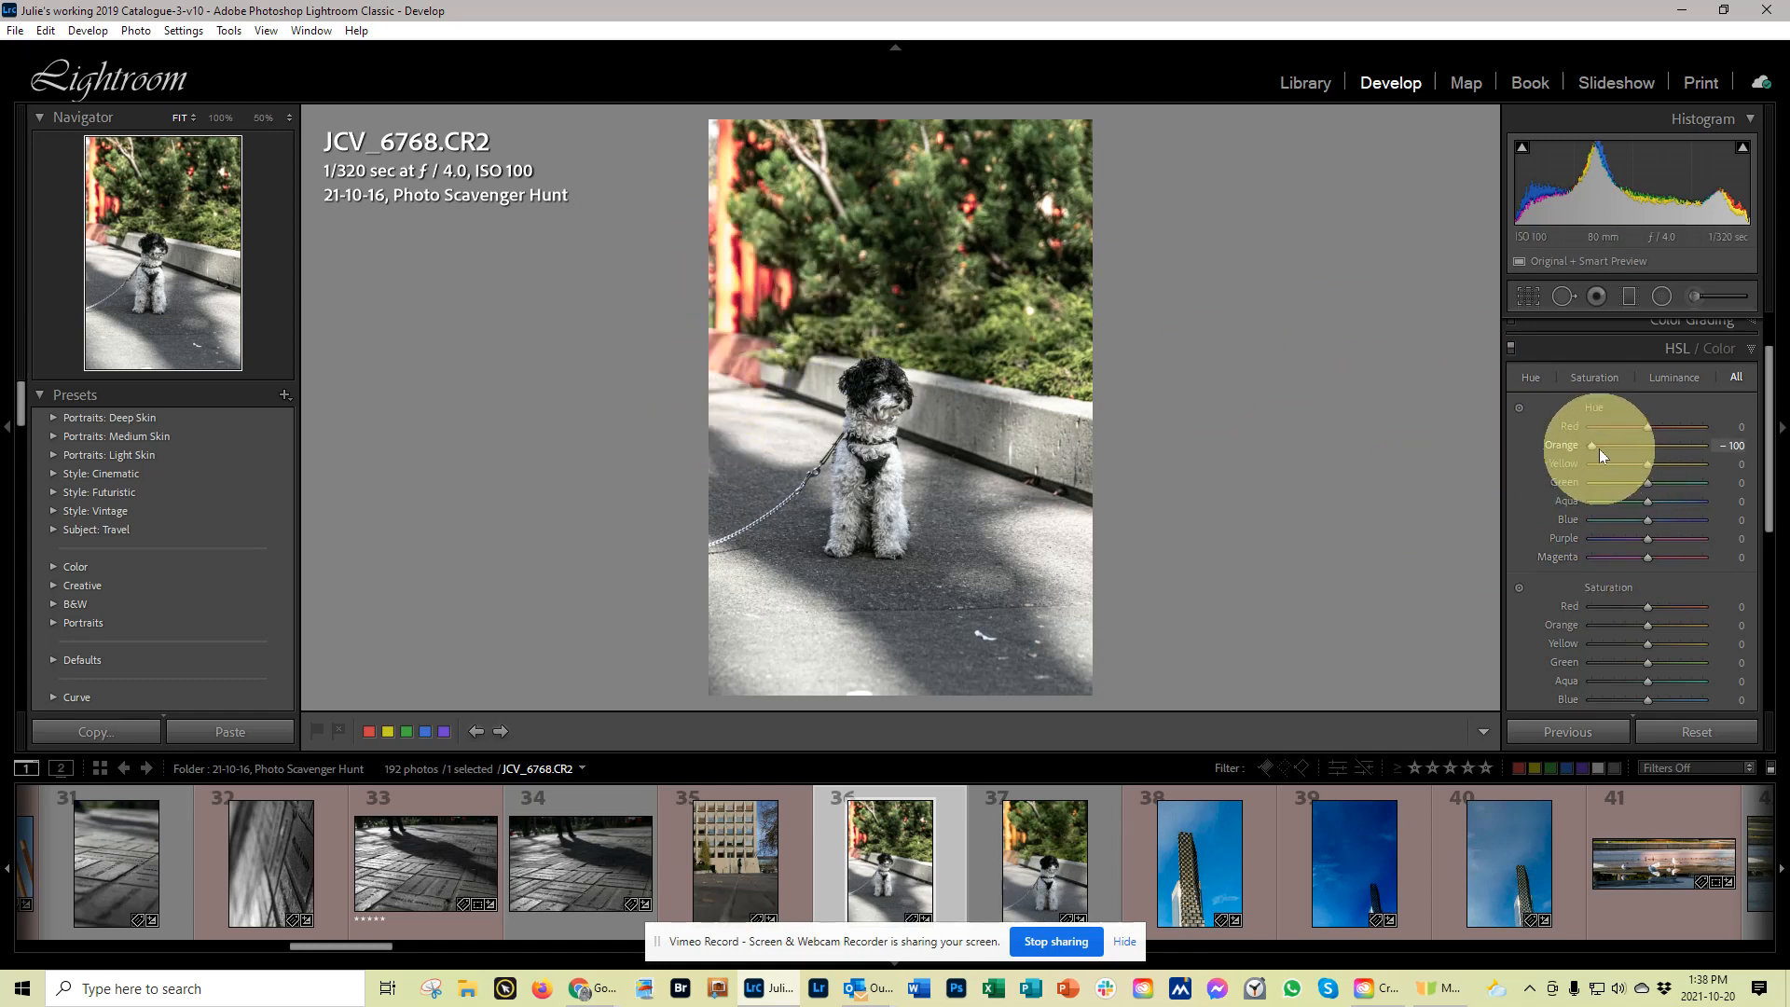
left_click_drag(1591, 445, 1715, 446)
double_click(1687, 447)
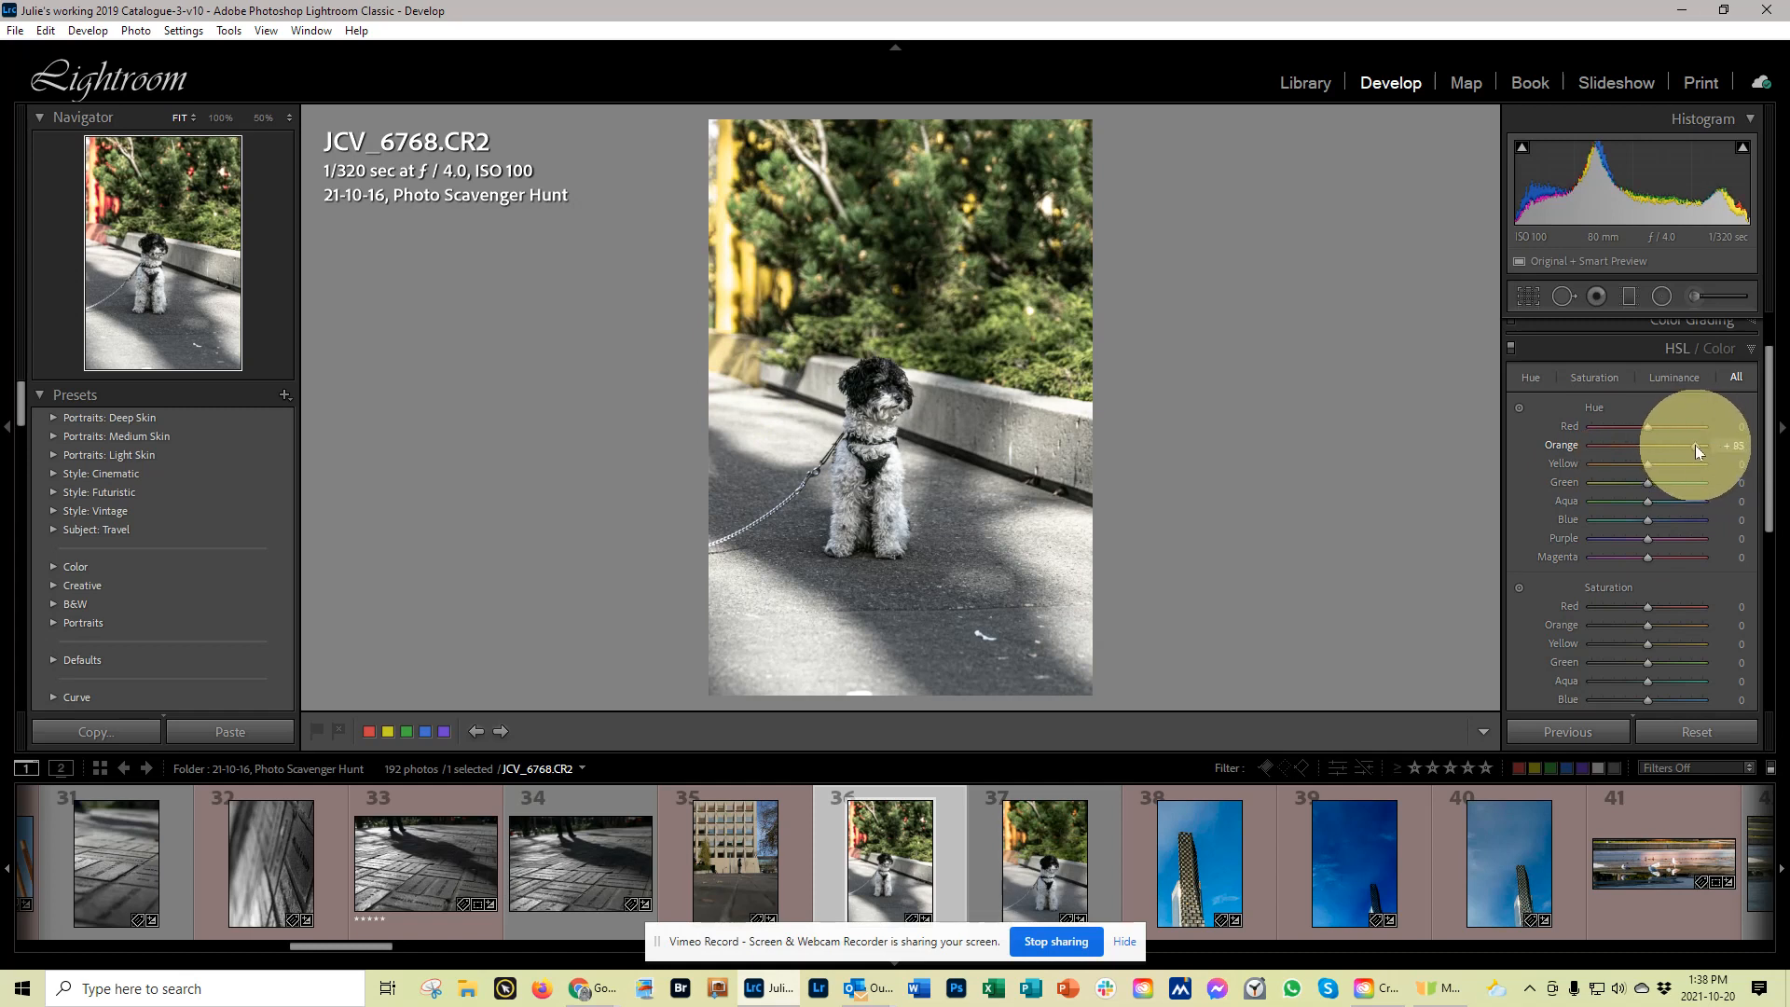
left_click_drag(1645, 466, 1693, 479)
double_click(1573, 464)
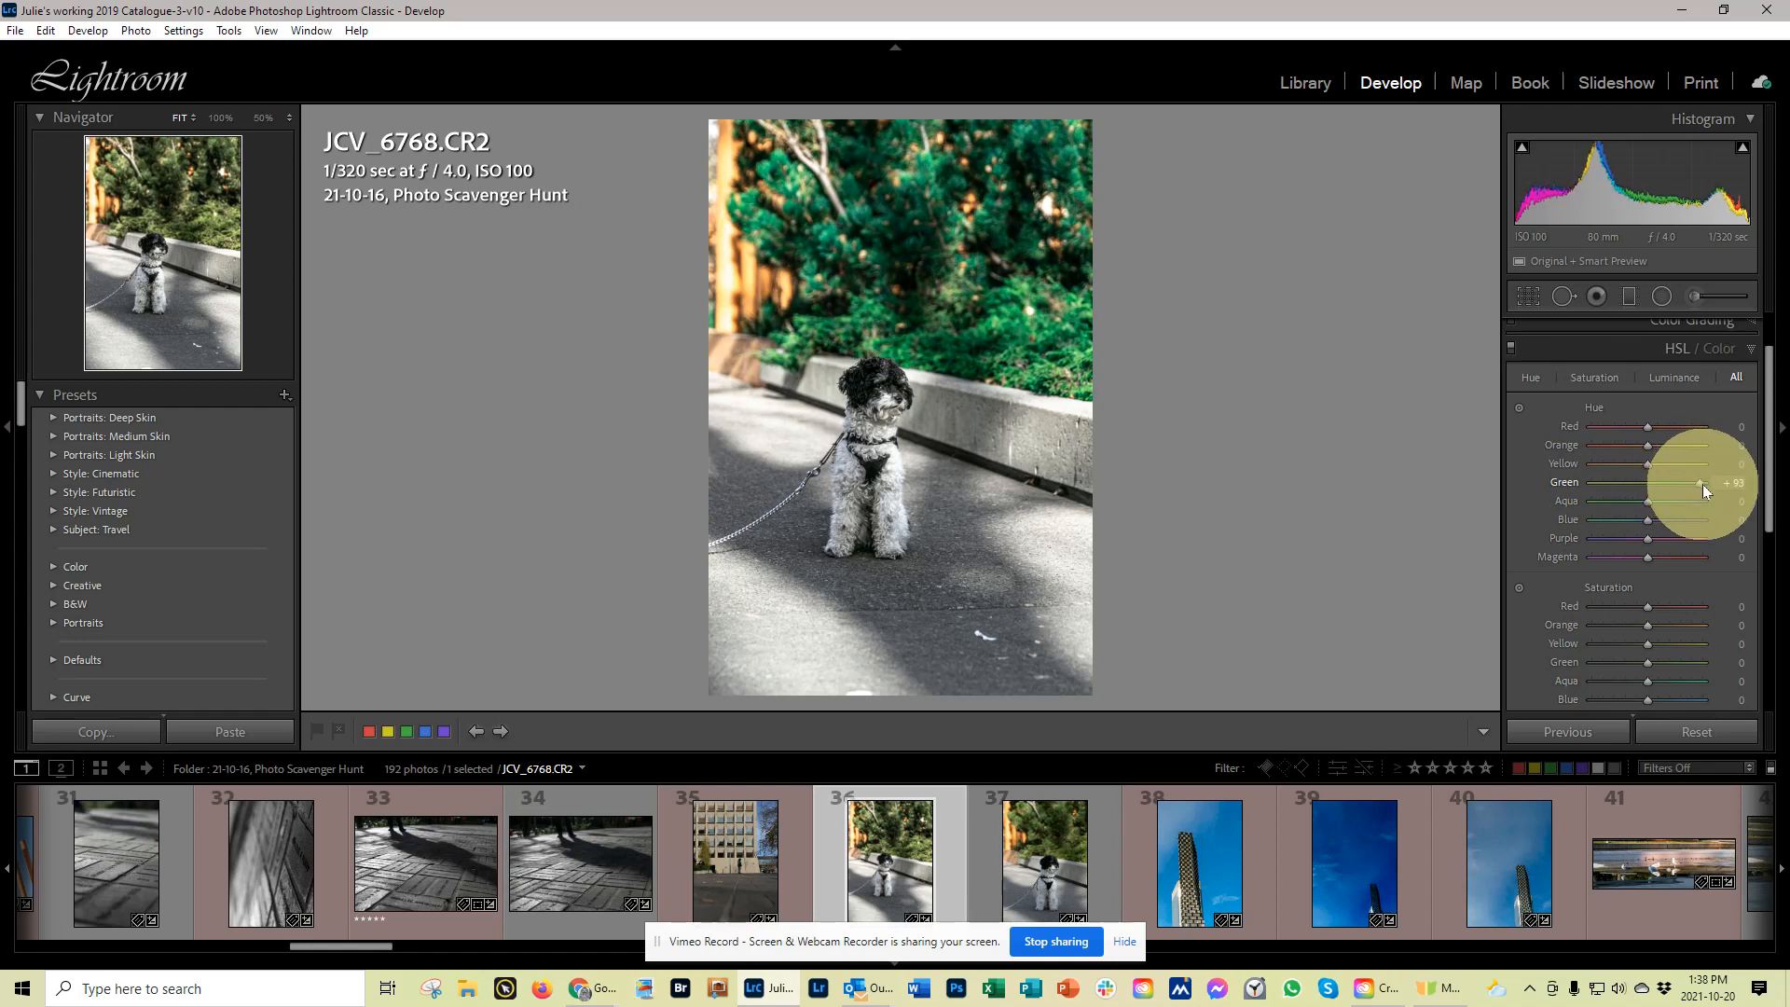
- Set the Green hue to -33 and the Green saturation to +15 for the foliage
left_click_drag(1702, 484, 1636, 492)
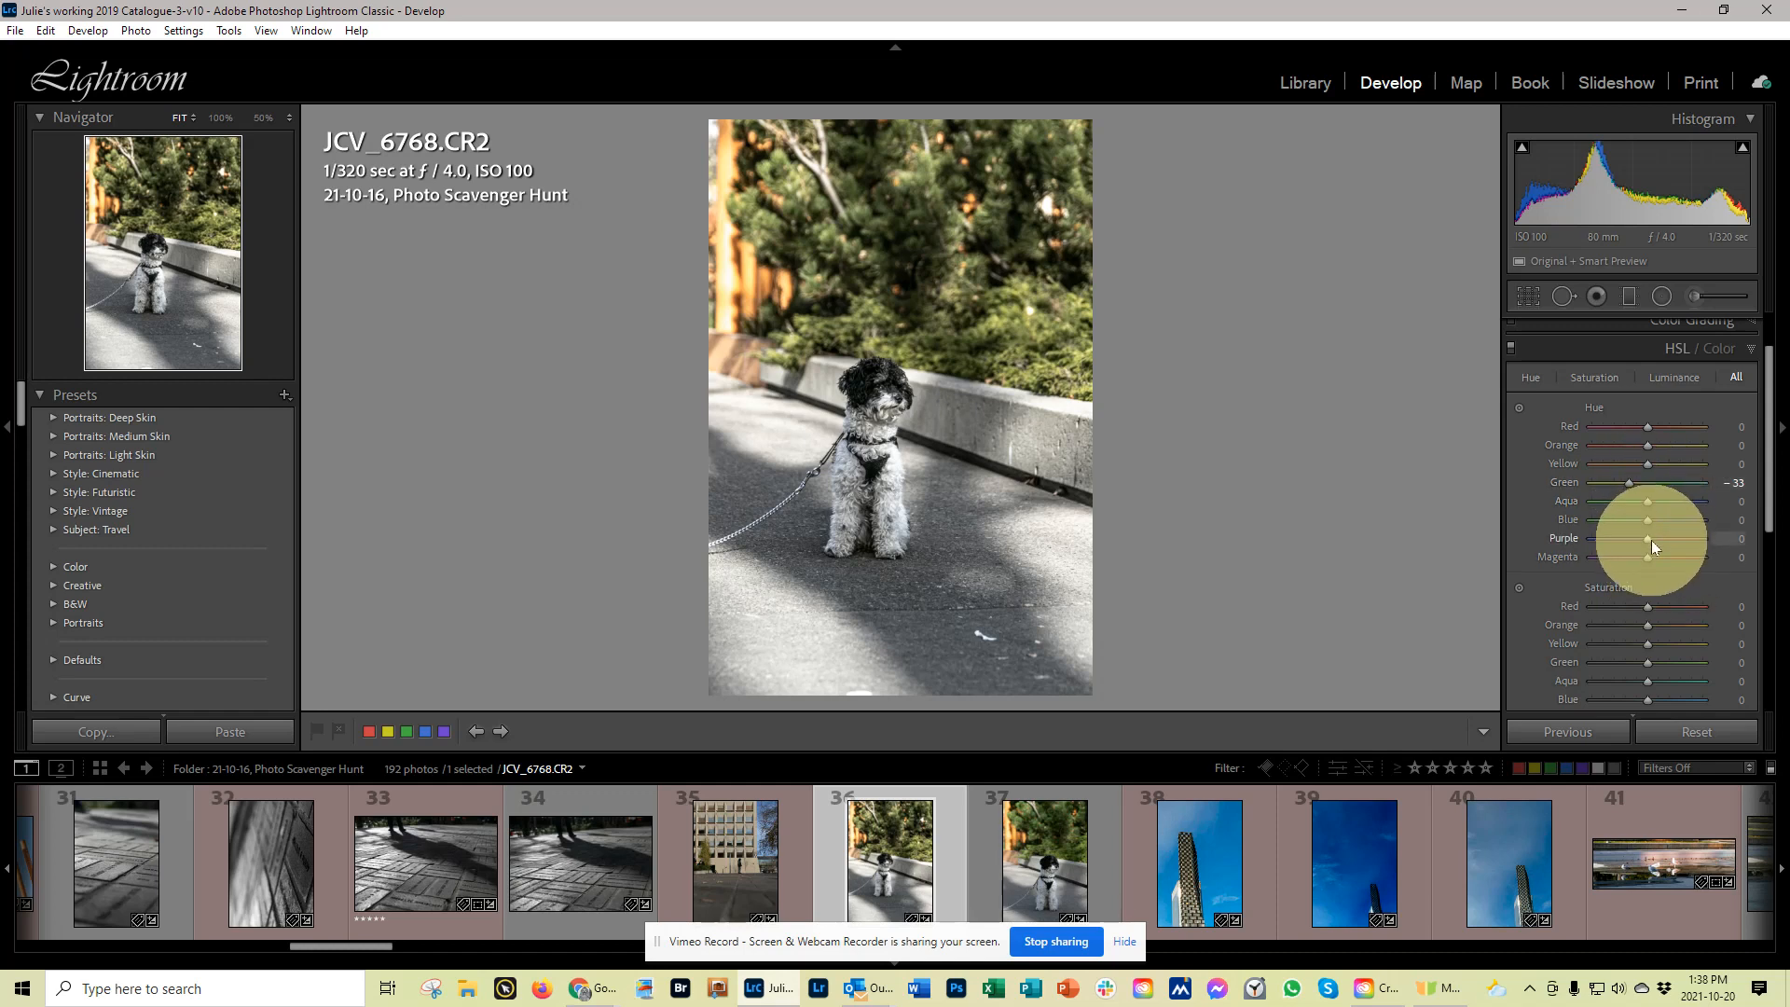
scroll(1643, 585, "down", 3)
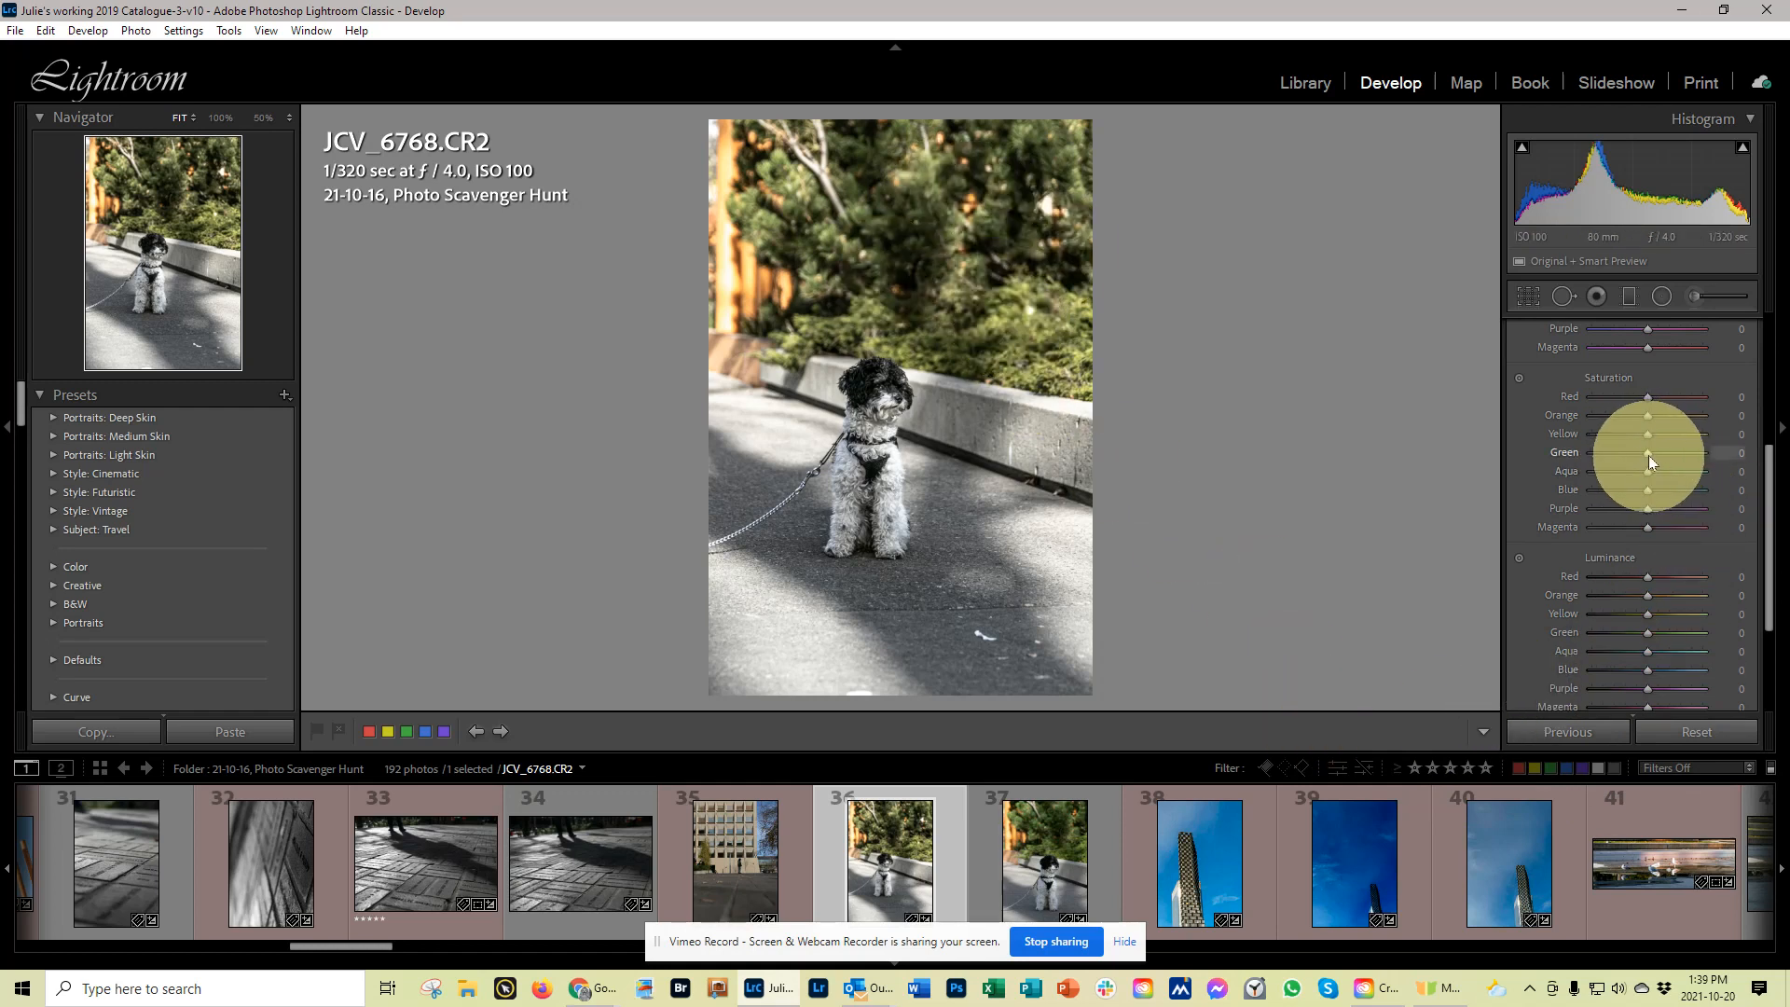
mouse_move(1647, 452)
left_mouse_down()
mouse_move(1708, 465)
mouse_move(1563, 455)
mouse_move(1658, 460)
left_mouse_up()
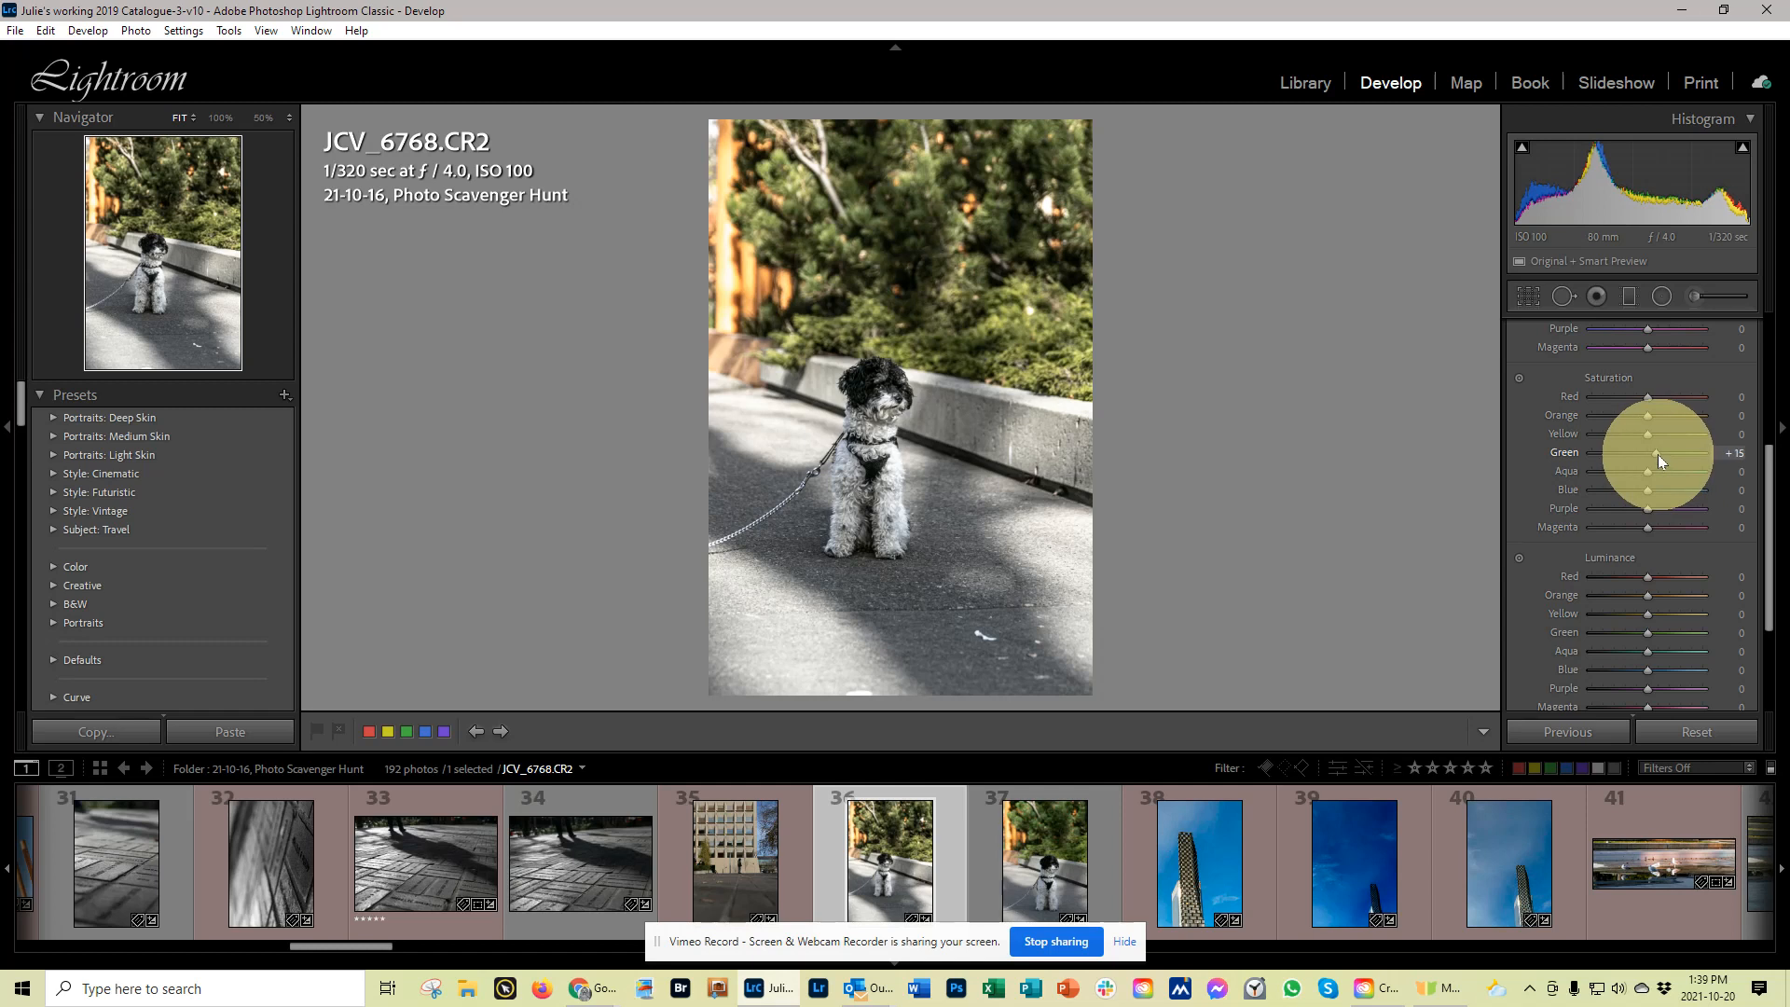
- Test the Green luminance at +92 and lower it to +7
scroll(1618, 635, "down", 3)
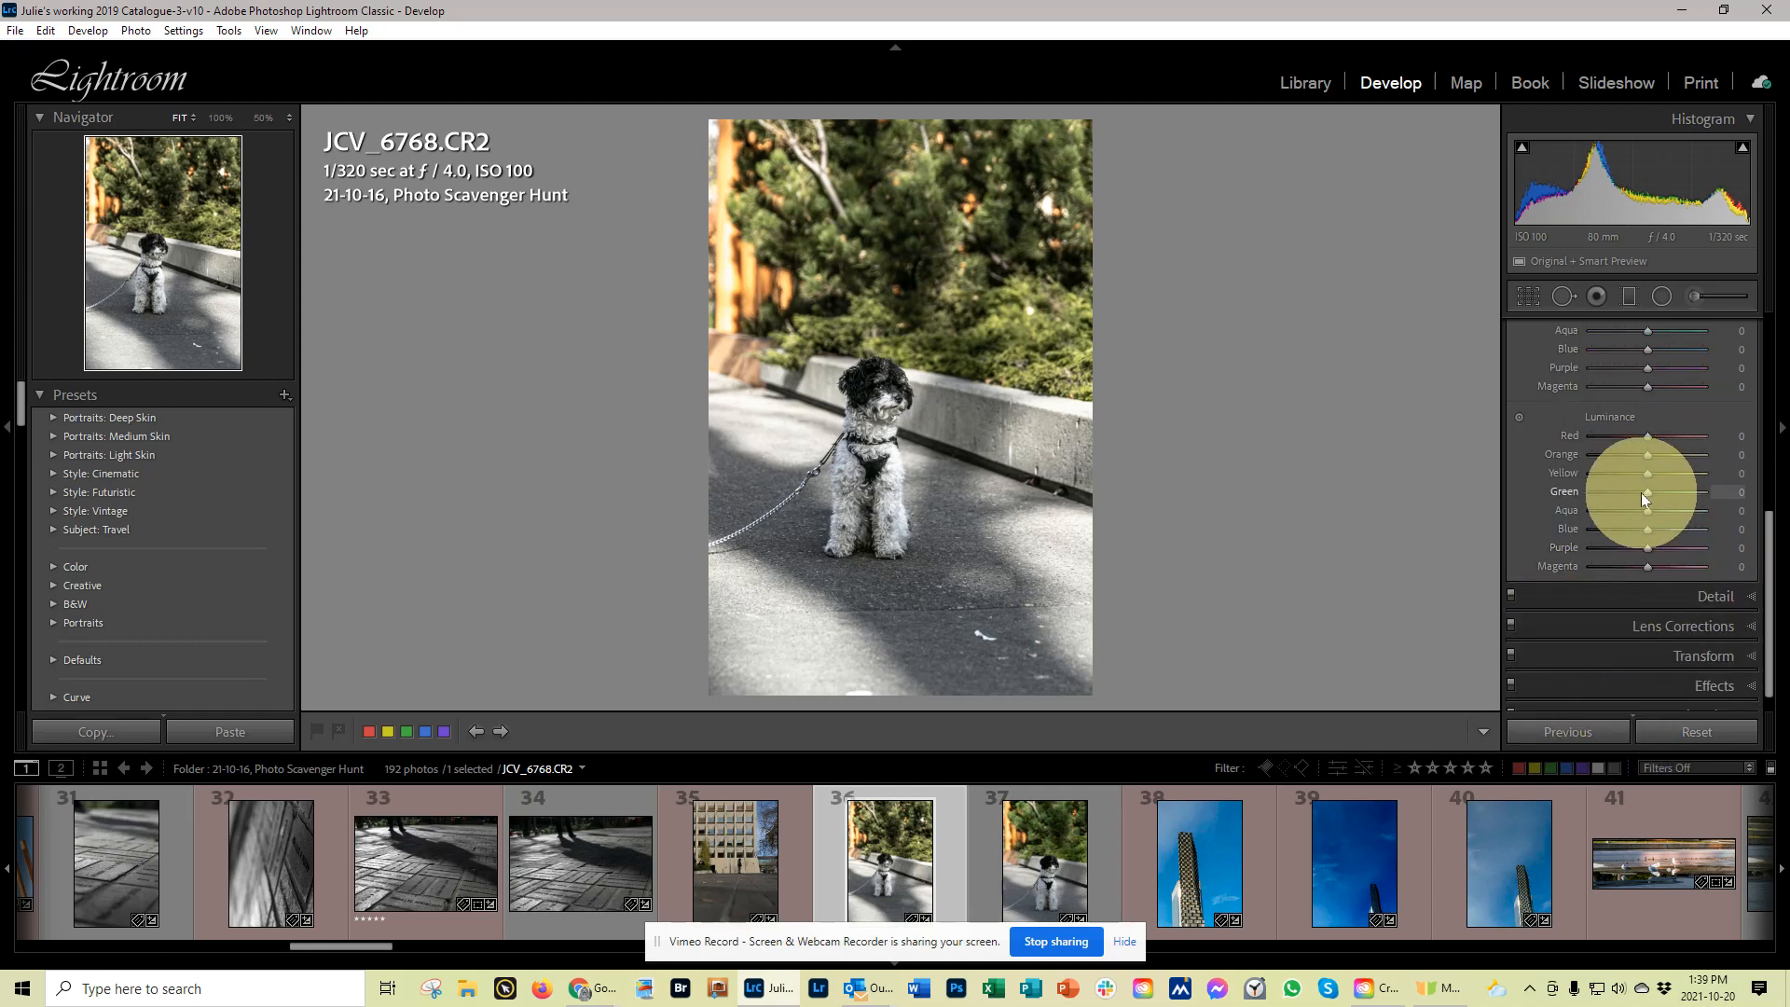
left_click_drag(1646, 494, 1700, 488)
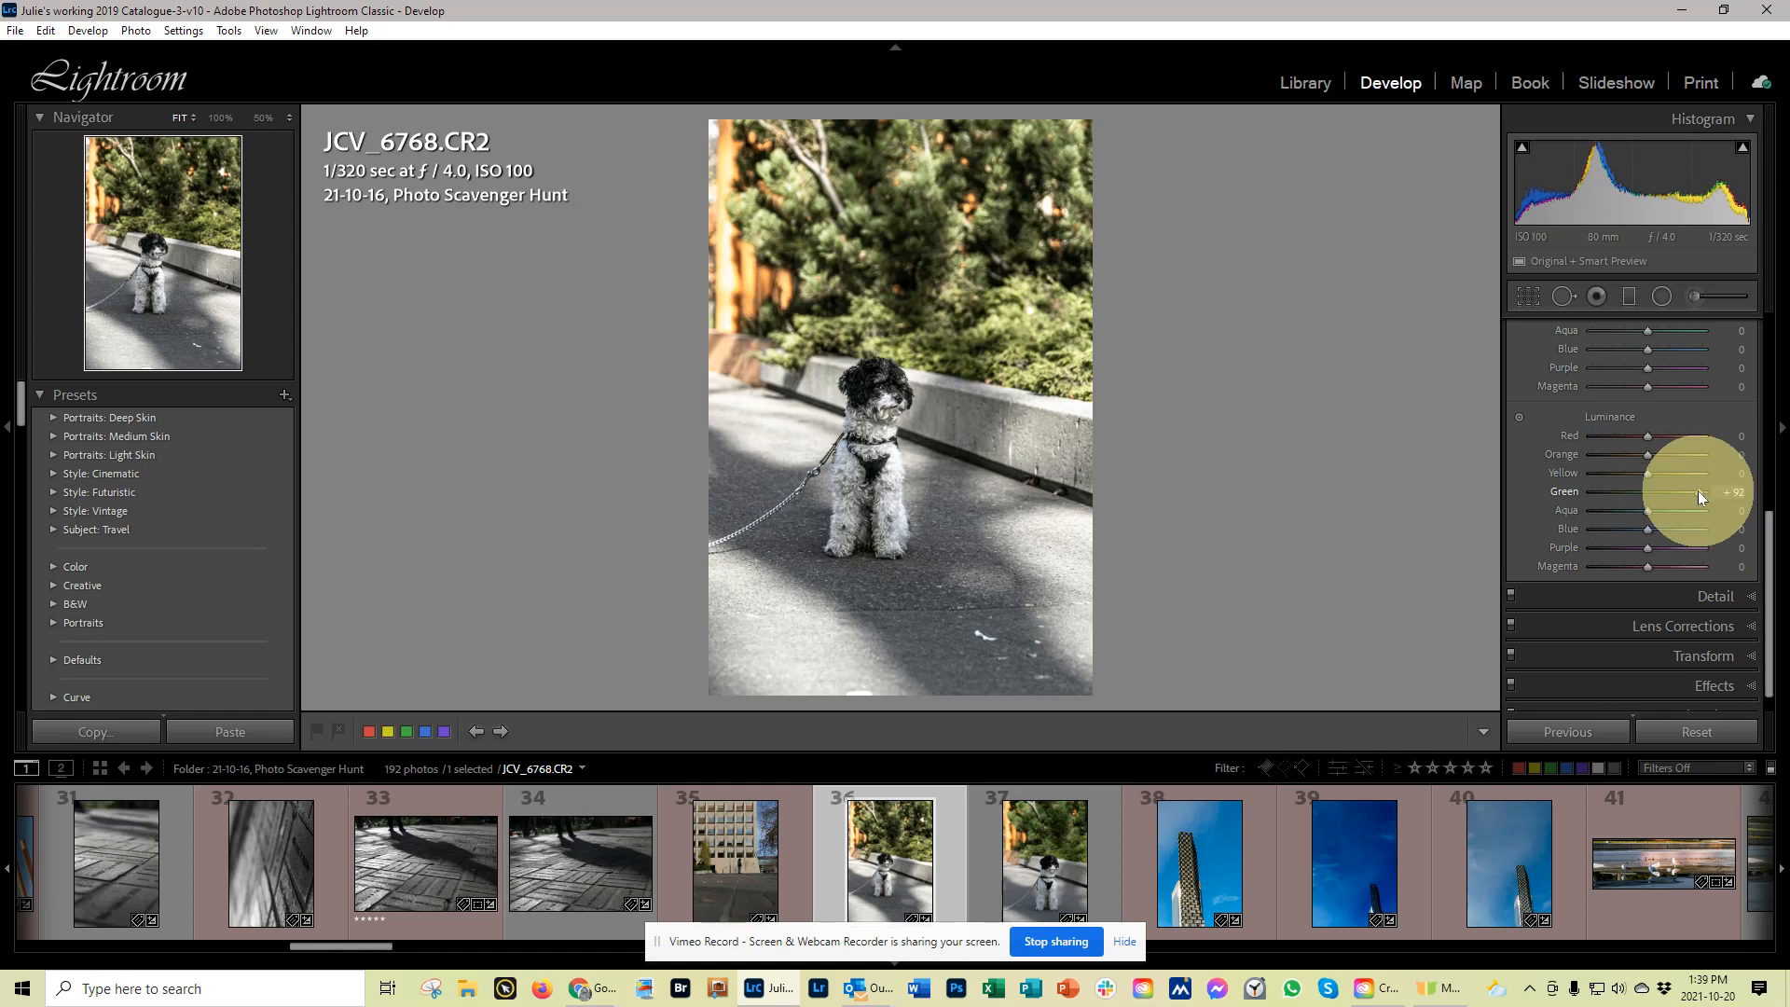
left_click_drag(1698, 490, 1650, 492)
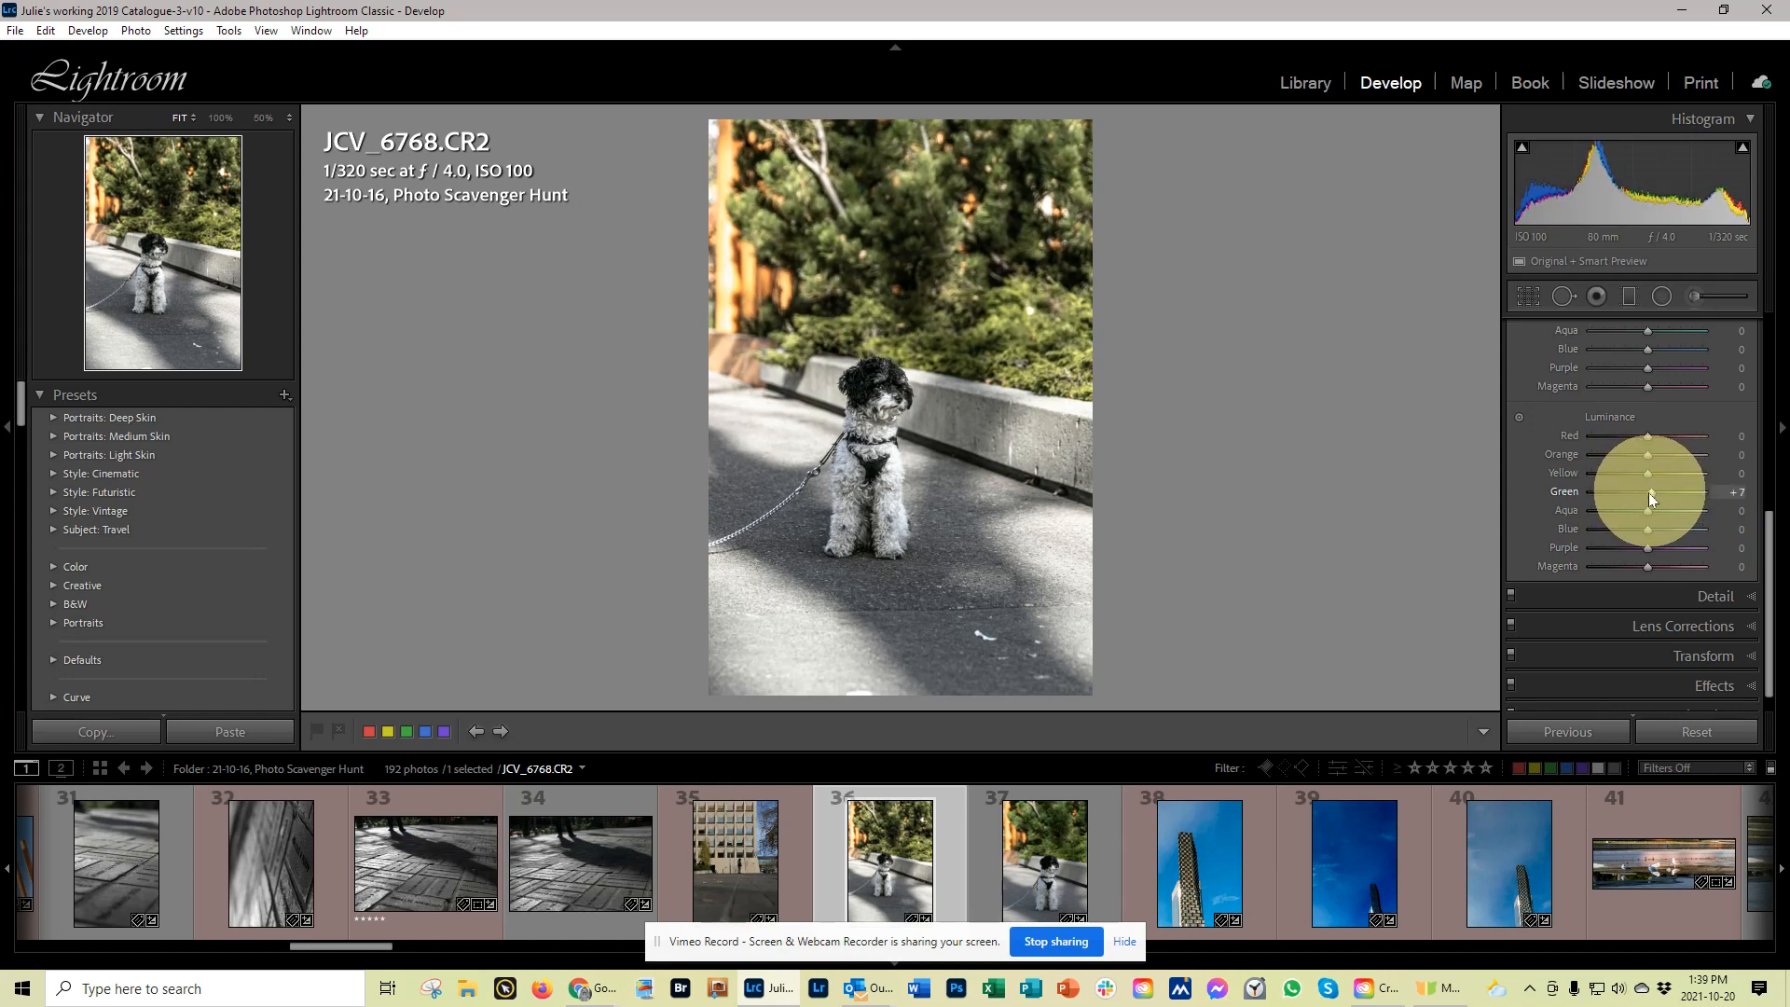
- Fine-tune the foliage directly in the photo to Saturation Yellow +6 and Green +14, and Hue Yellow +5 and Green -25
scroll(1638, 528, "up", 5)
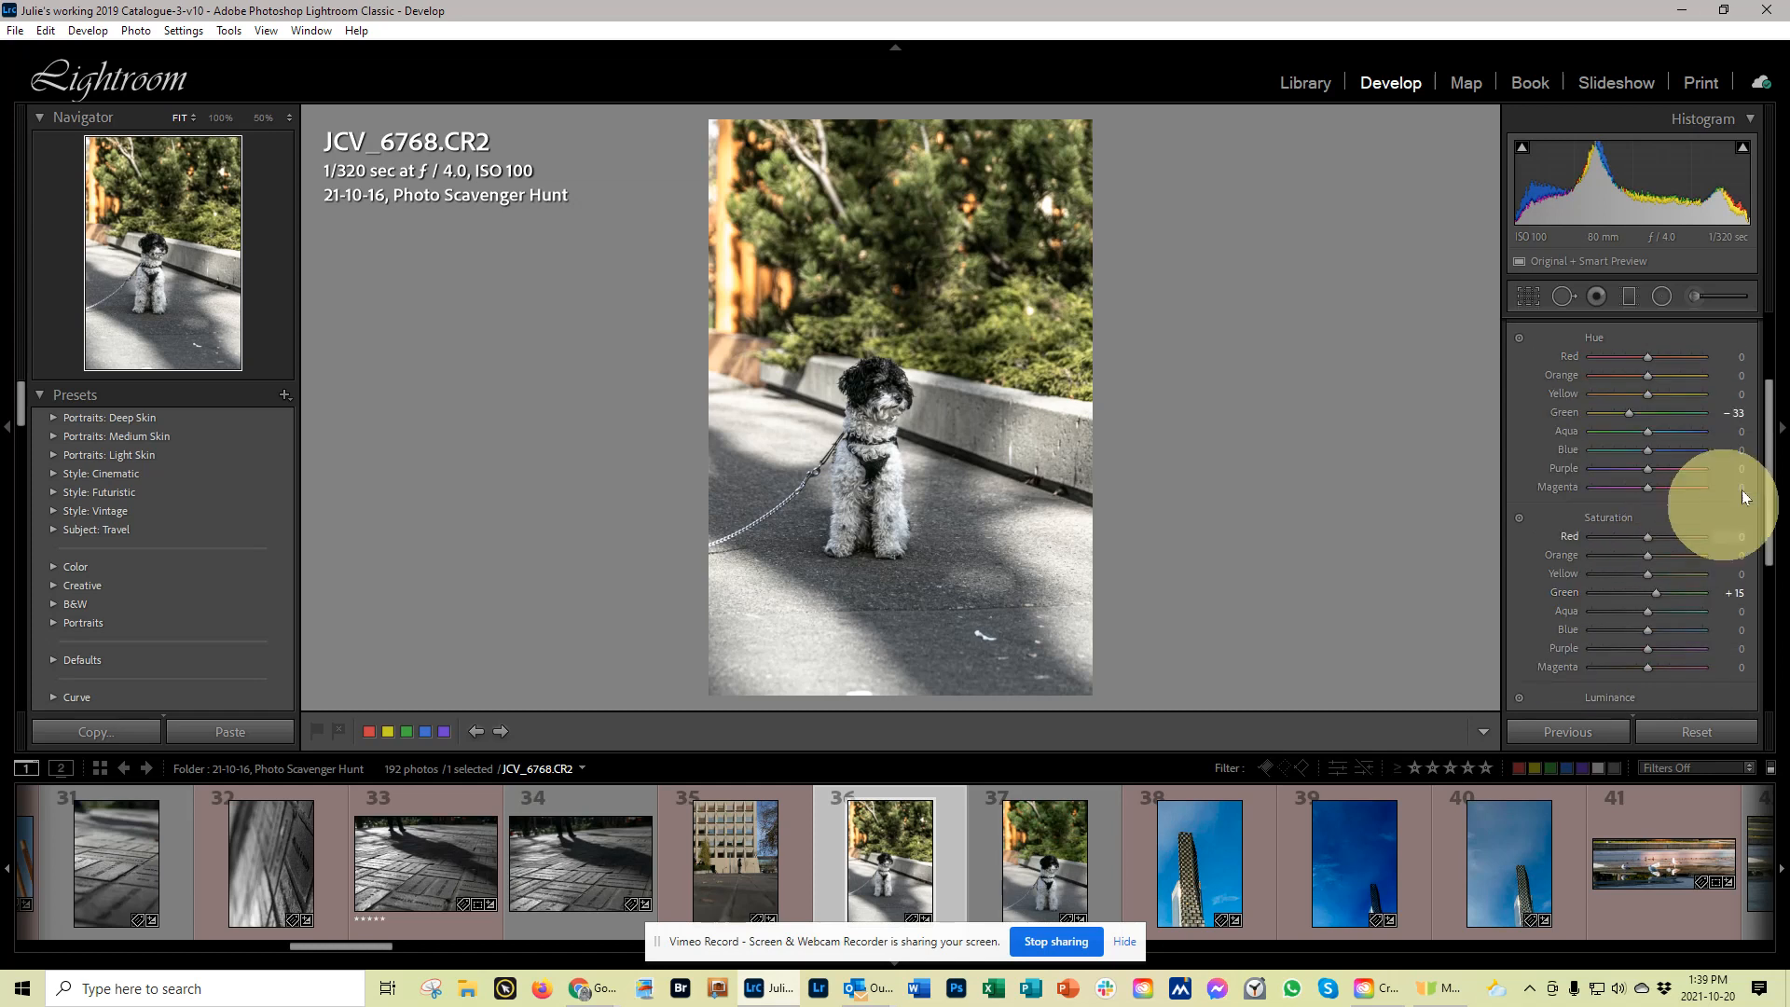
left_click(1518, 518)
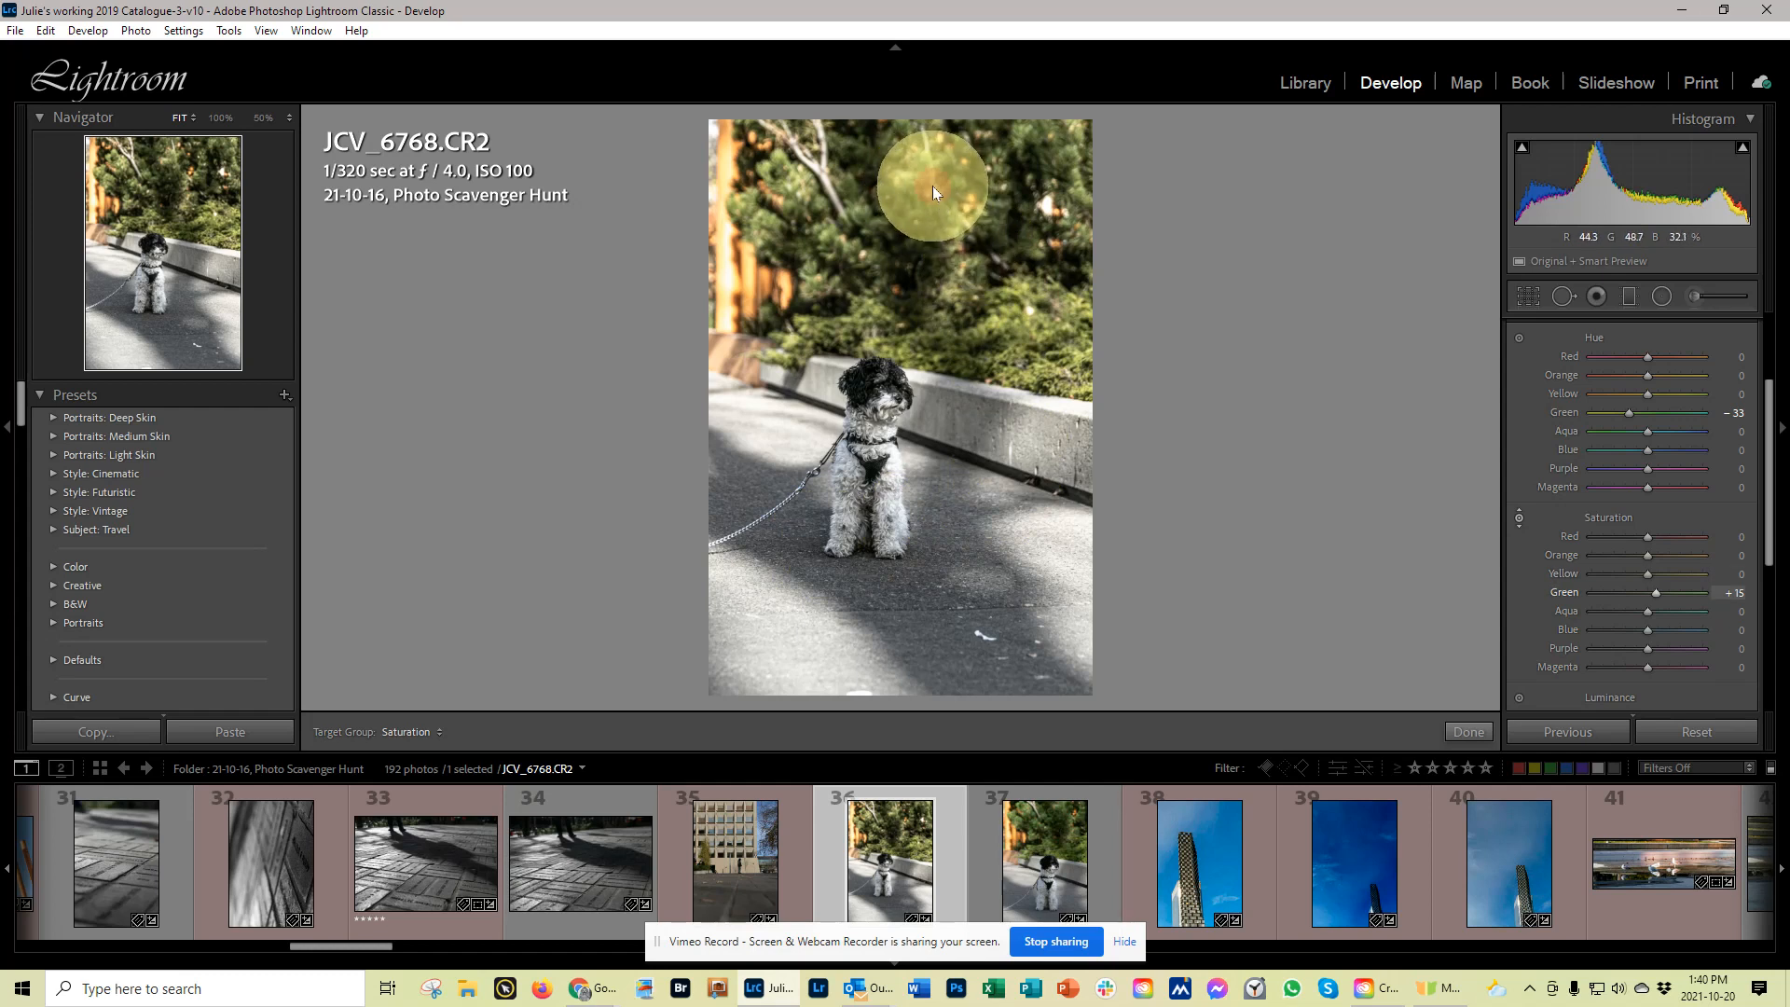
left_click_drag(932, 187, 981, 712)
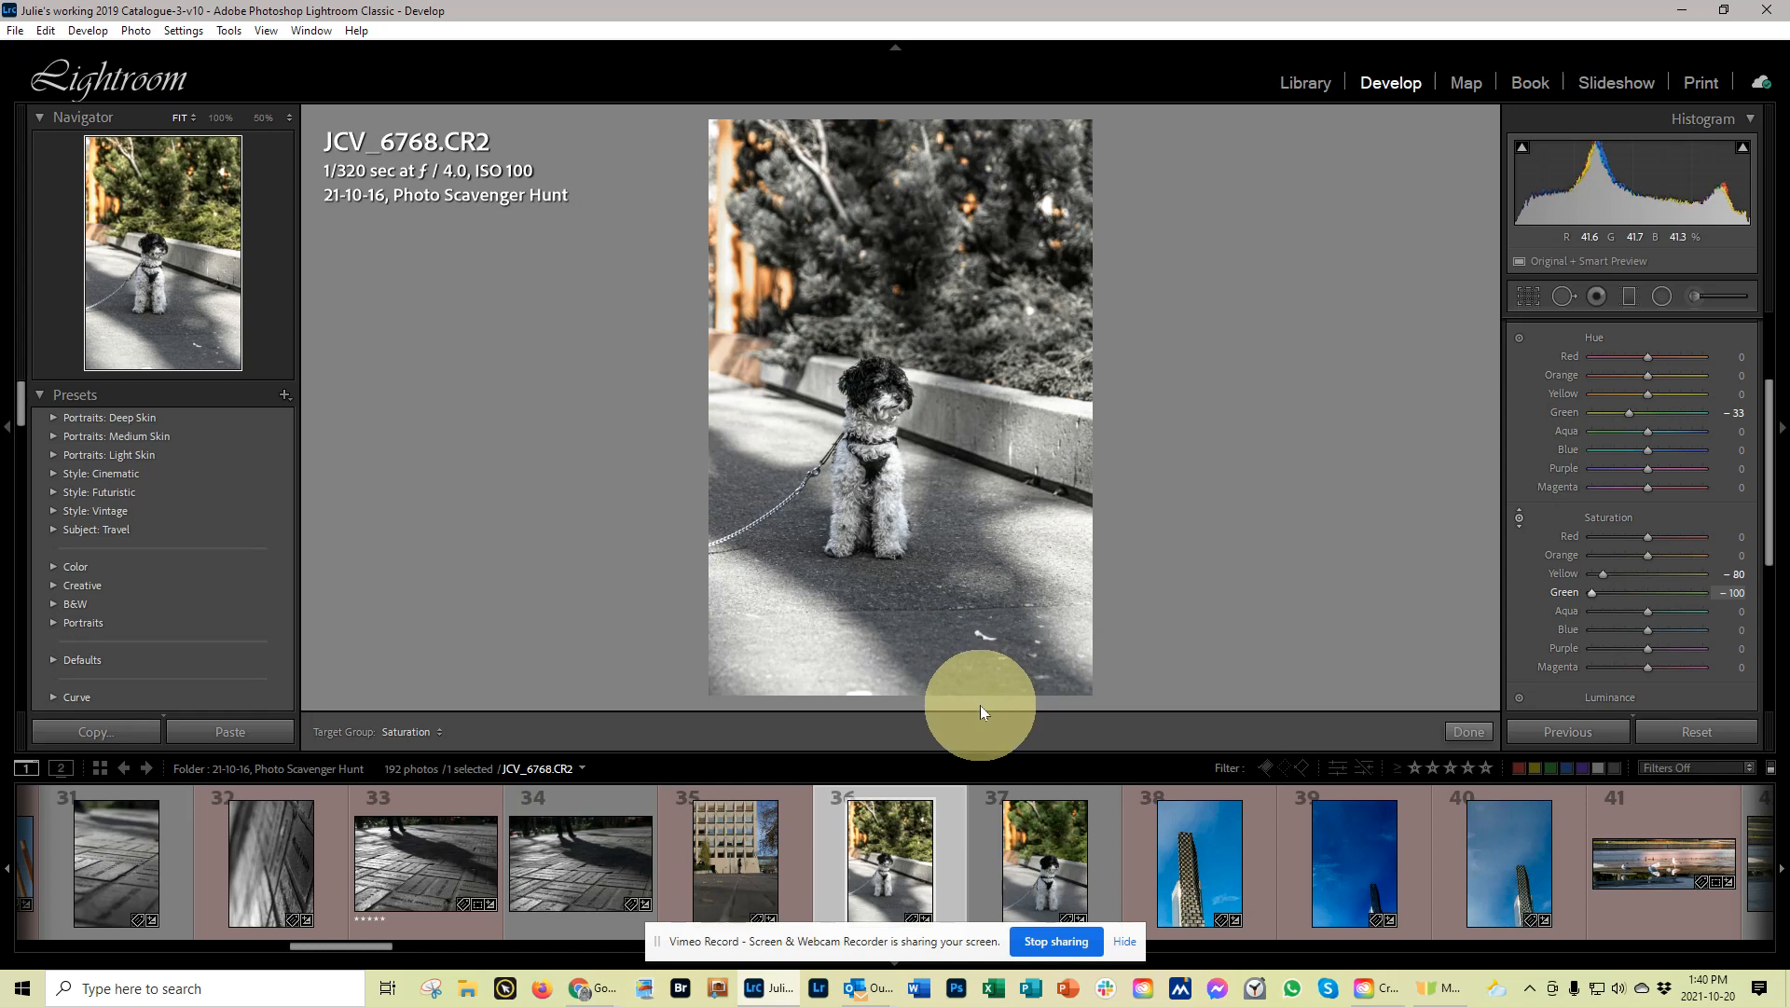
left_click_drag(981, 705, 936, 143)
left_click(1519, 520)
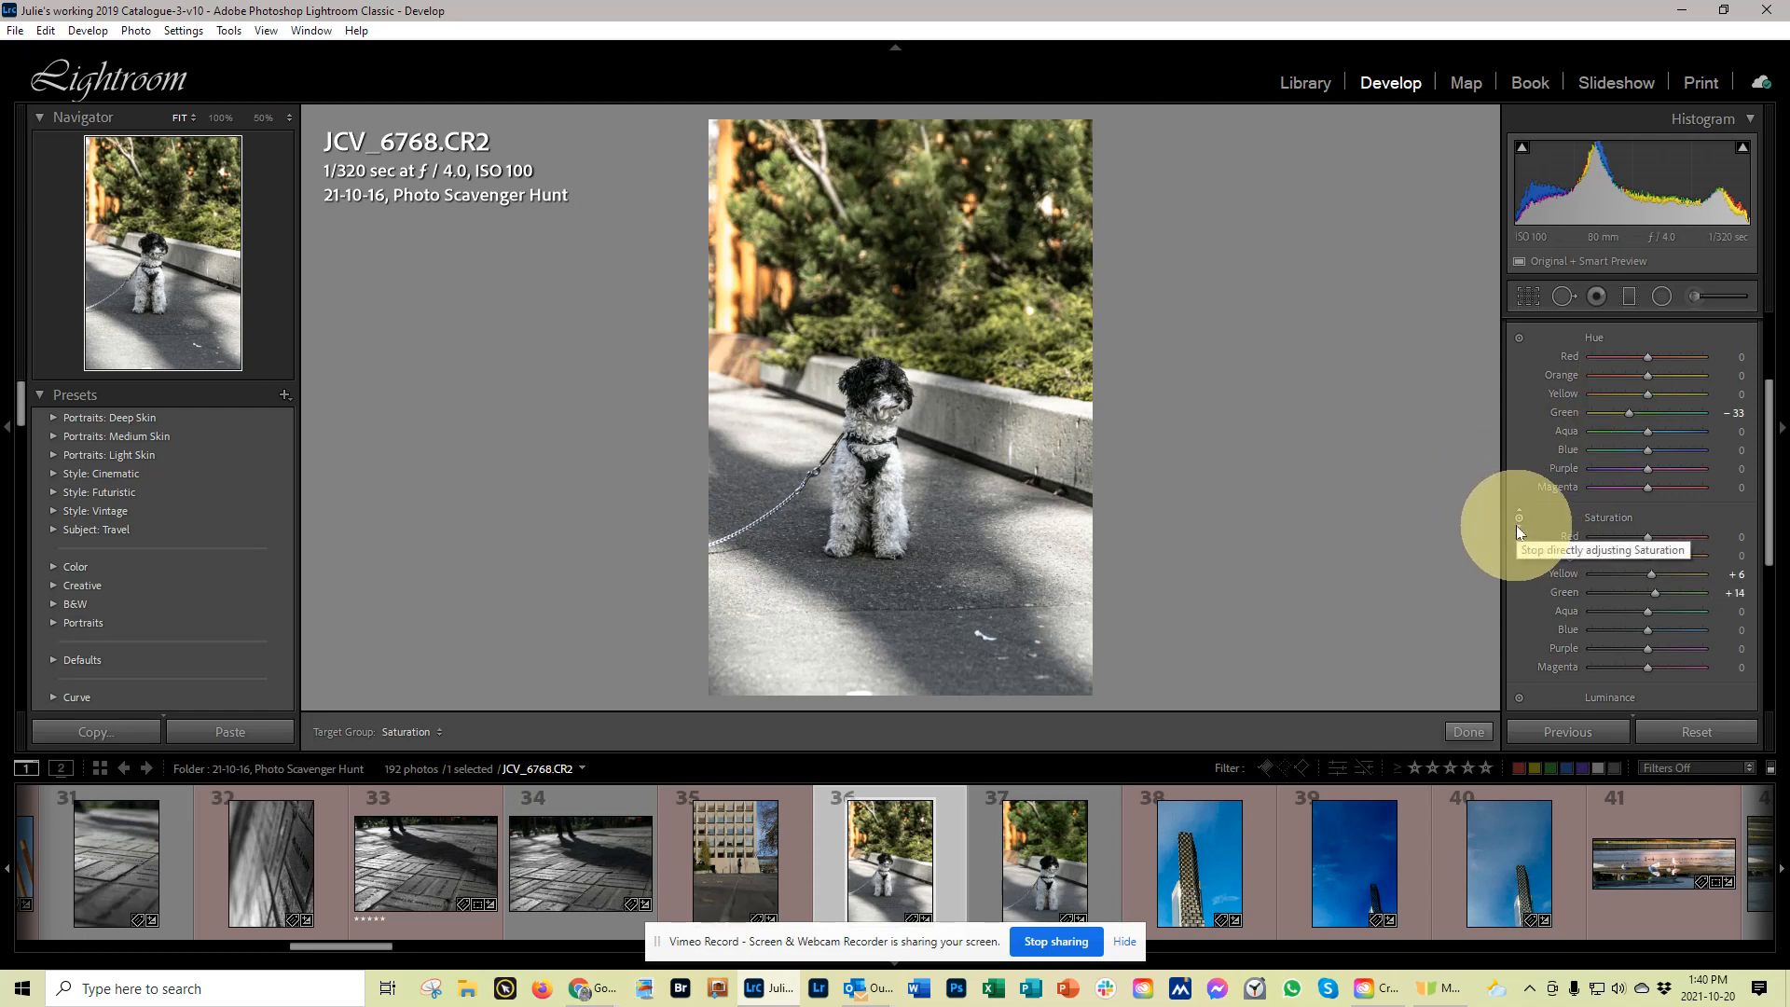
left_click(1519, 339)
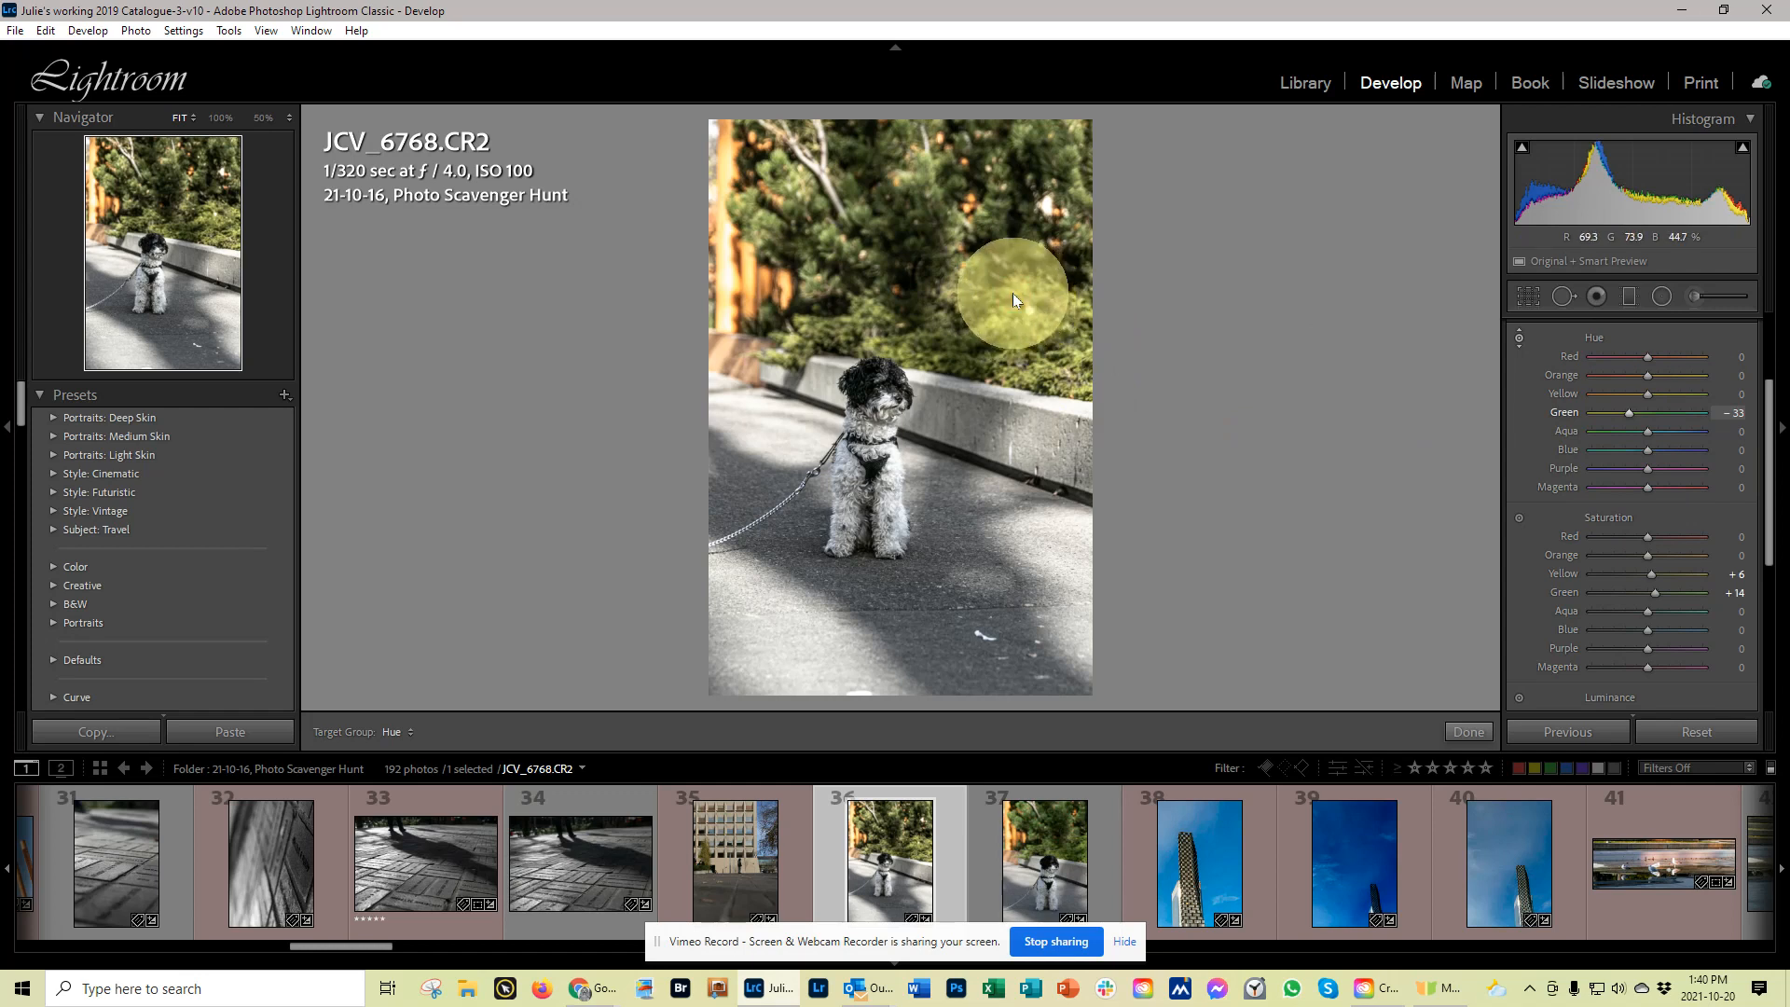
mouse_move(1013, 293)
left_mouse_down()
mouse_move(1027, 360)
mouse_move(1014, 149)
mouse_move(1025, 336)
mouse_move(1020, 283)
left_mouse_up()
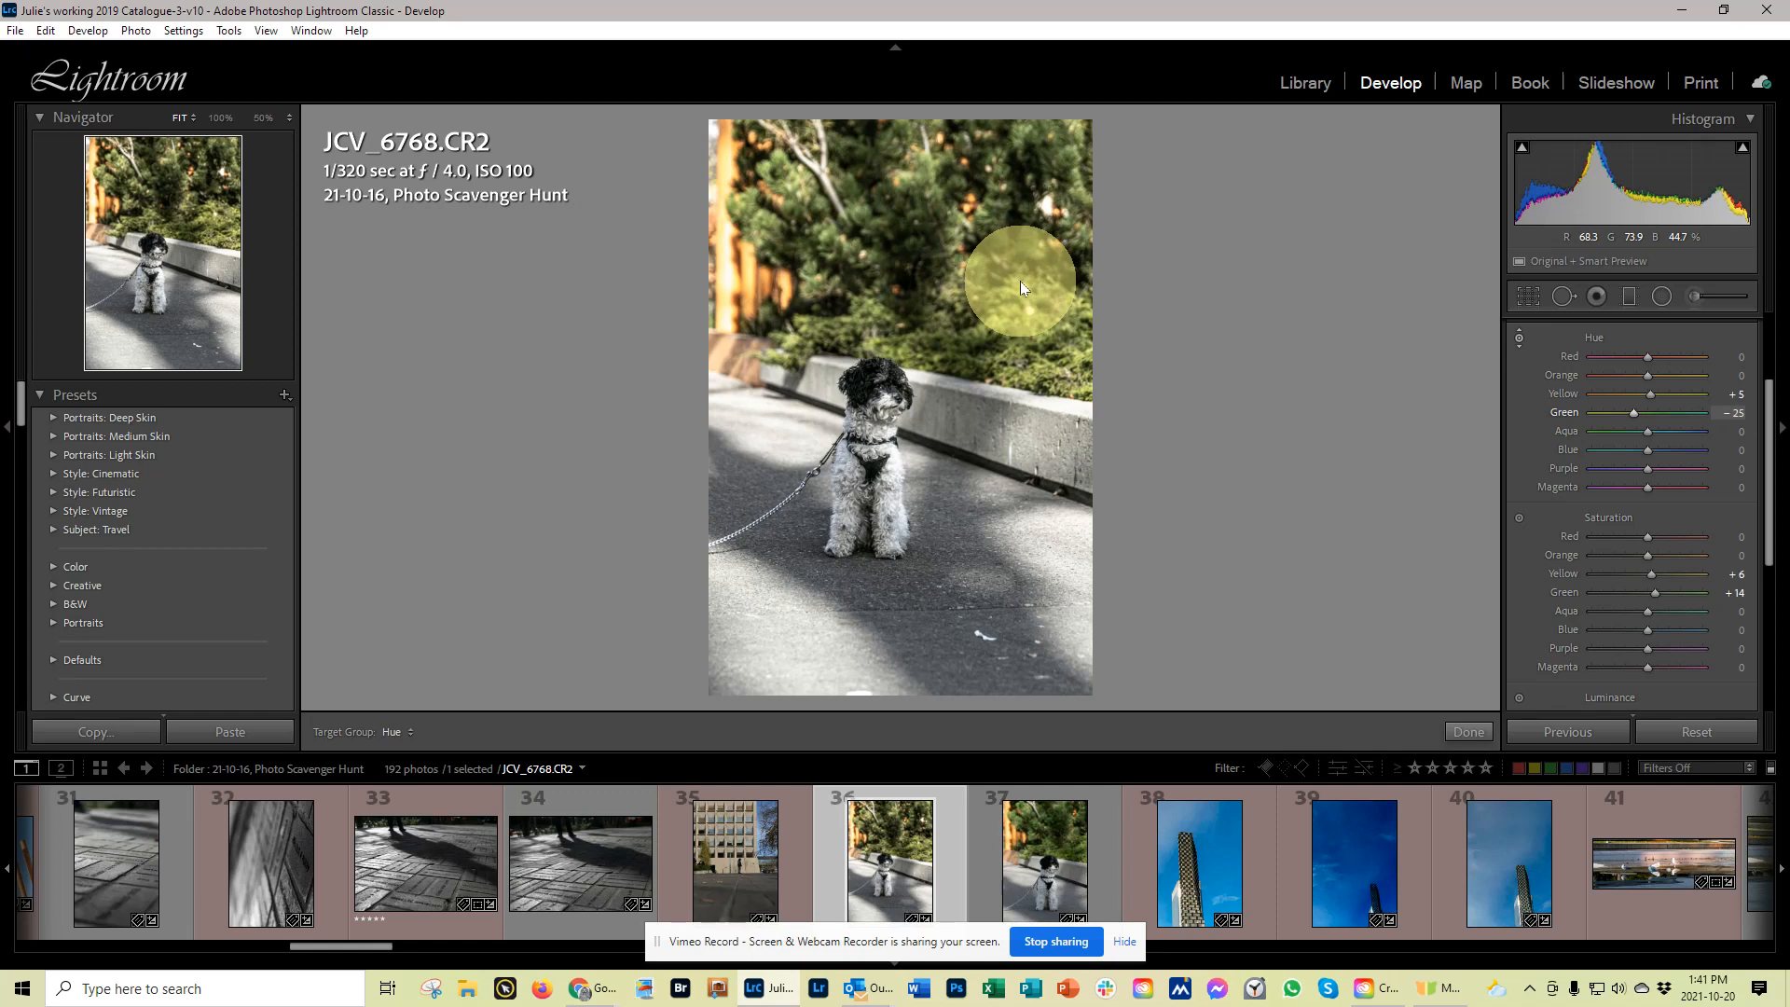
- Try adjusting the foliage's luminance directly in the photo, undo it, and reset the Green luminance to zero
scroll(1575, 468, "down", 3)
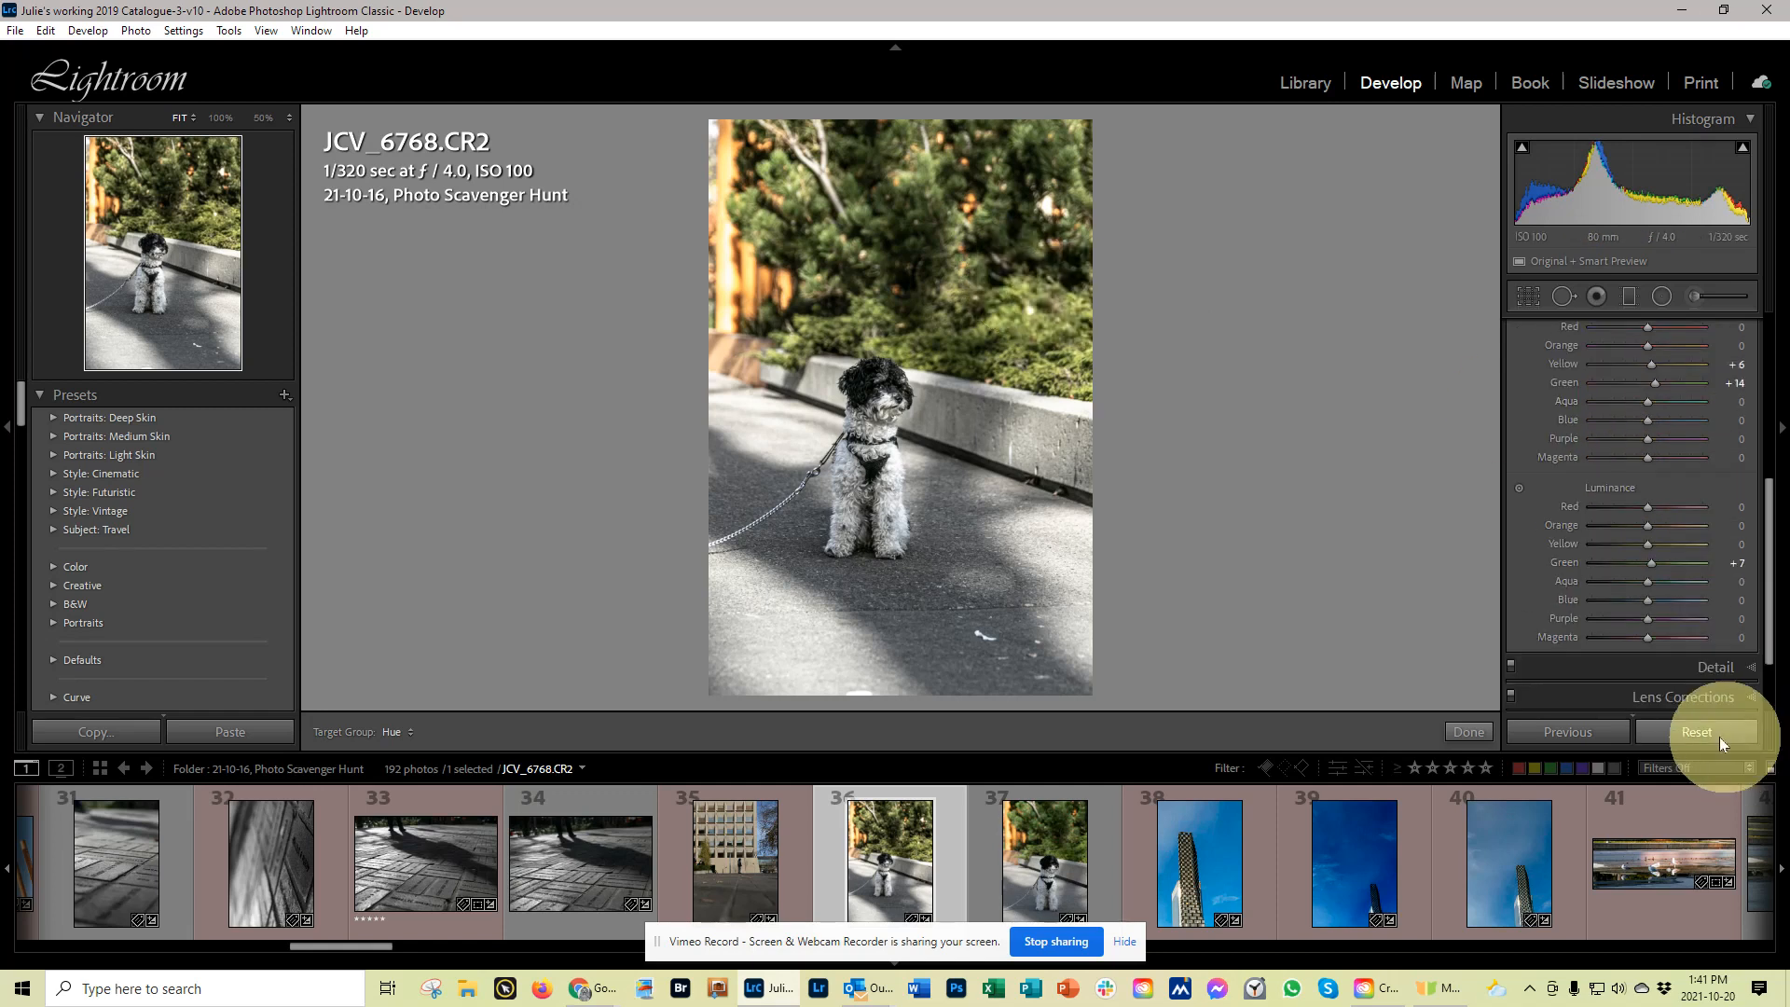
left_click(1520, 488)
mouse_move(1031, 328)
left_mouse_down()
mouse_move(1010, 165)
mouse_move(1033, 506)
mouse_move(1021, 326)
left_mouse_up()
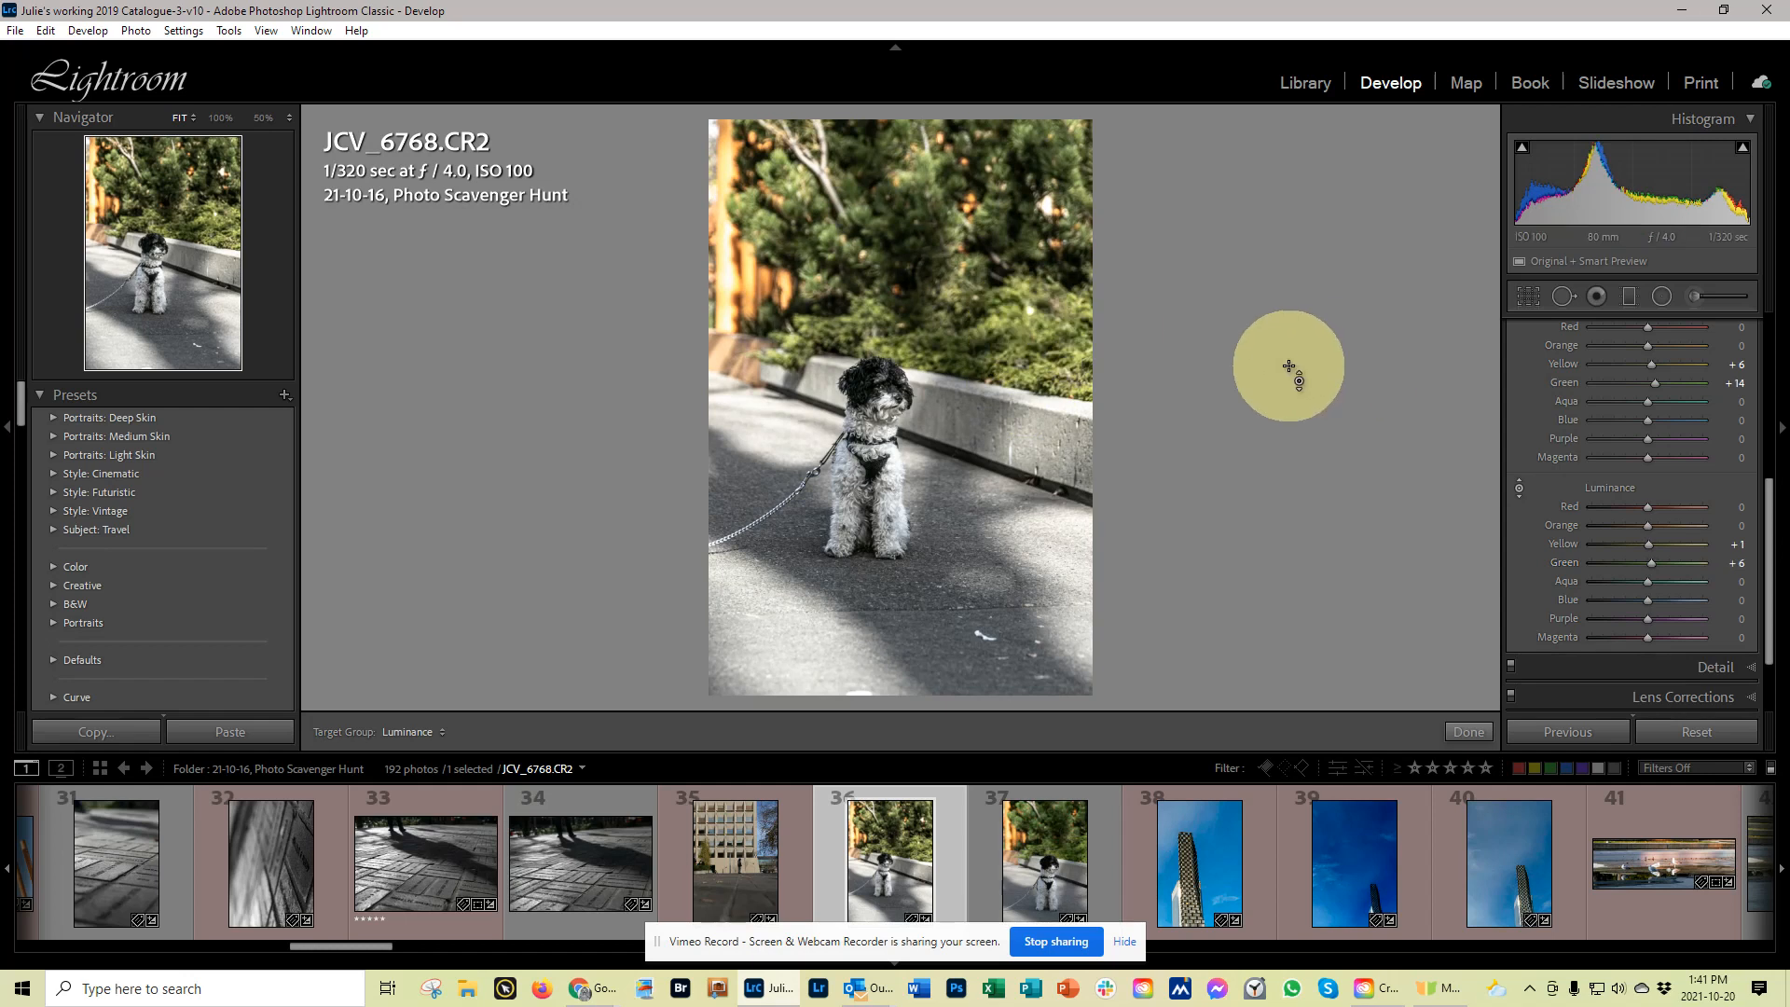
key("ctrl+z")
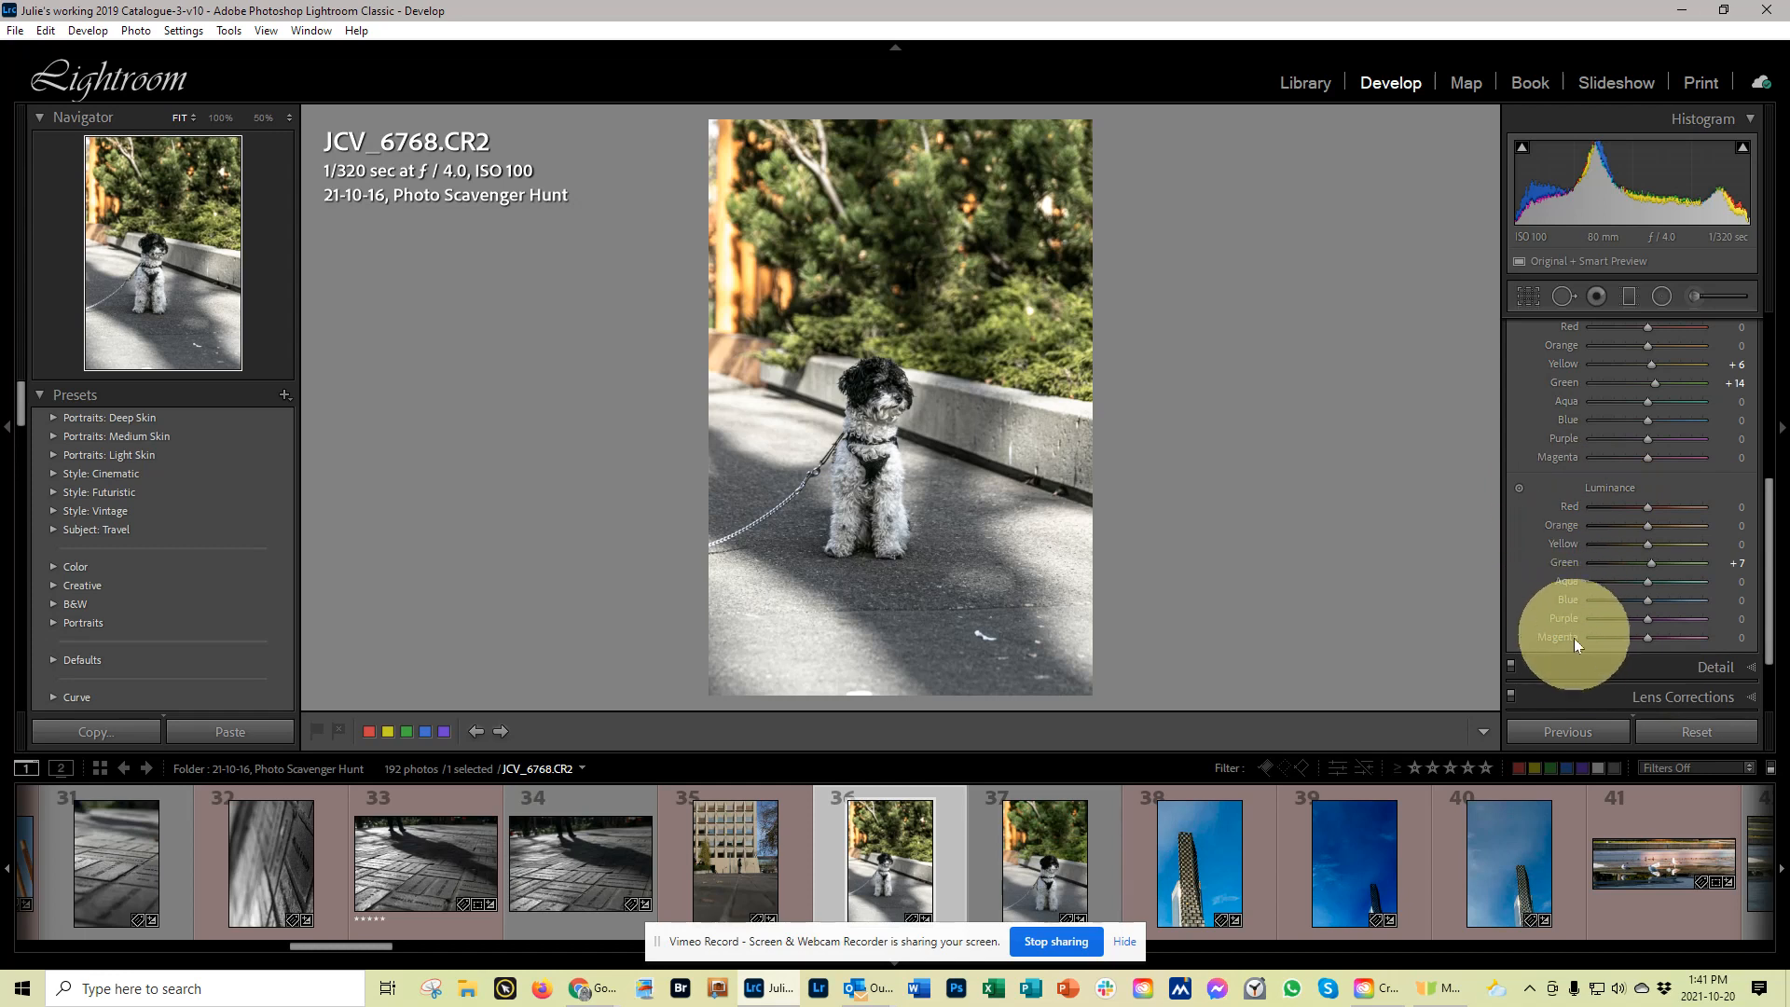
double_click(1564, 561)
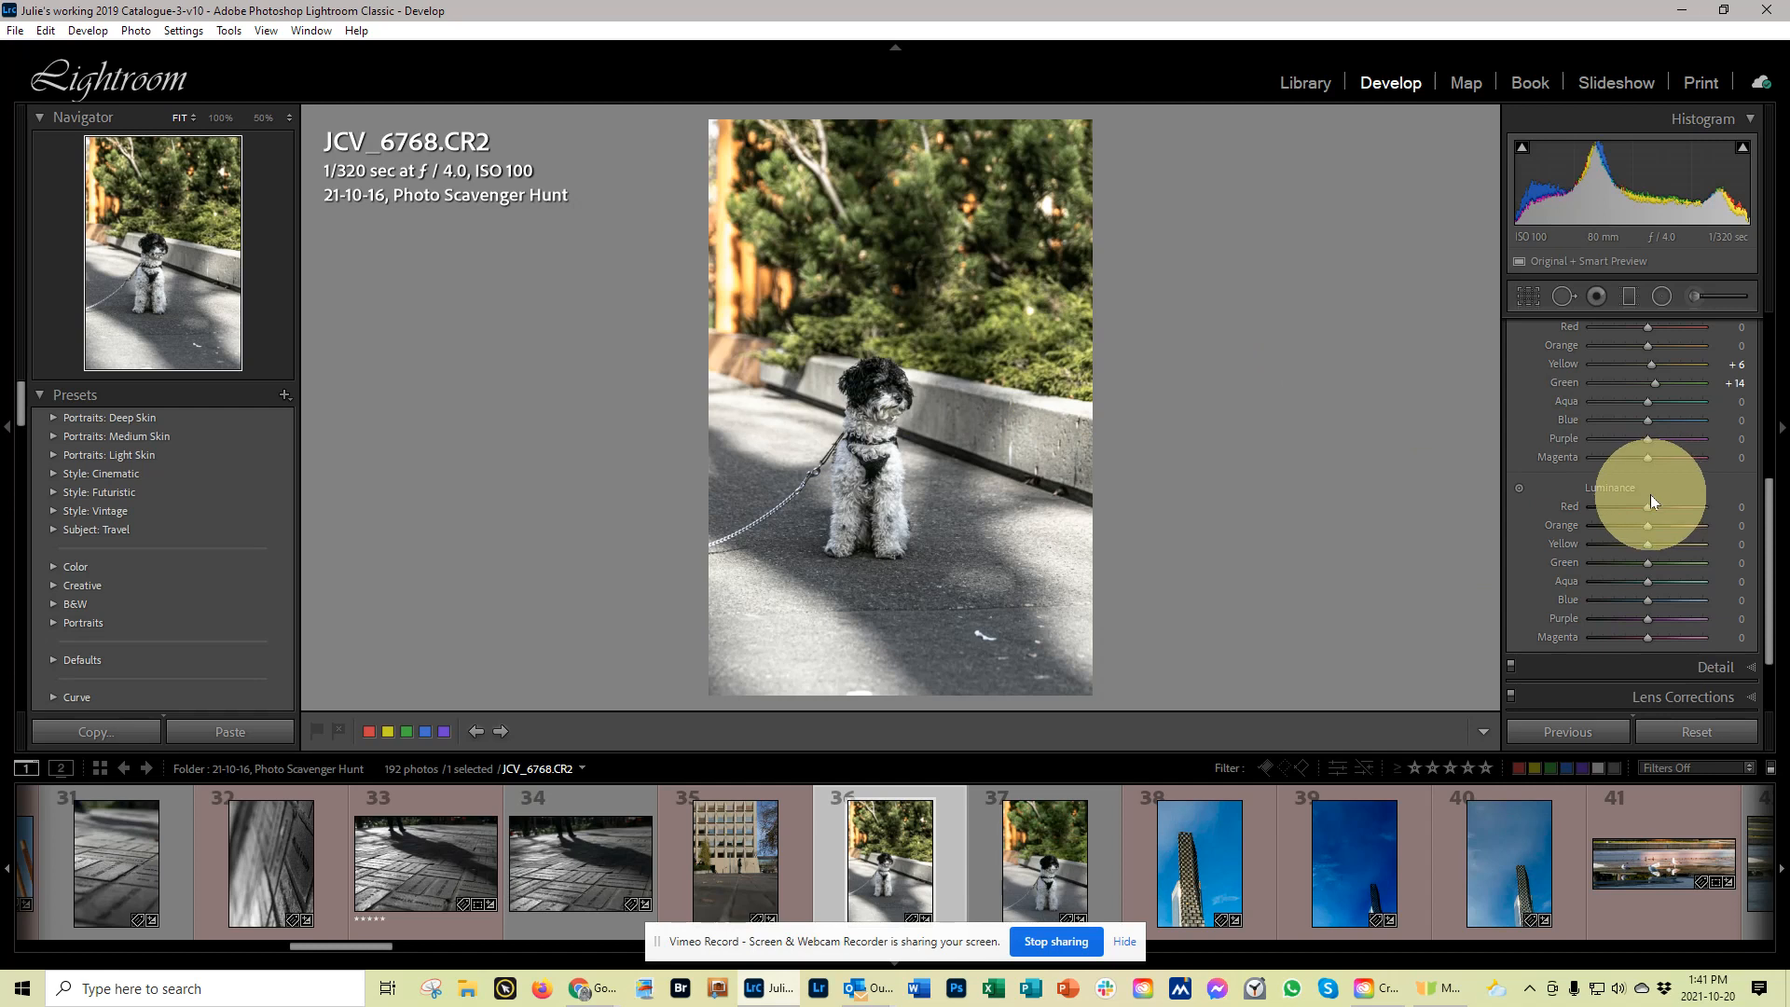
- Sharpen the photo with Amount 57, Radius 1.2, Detail 37 and Masking 75, previewing the mask while setting it
key("ctrl+5")
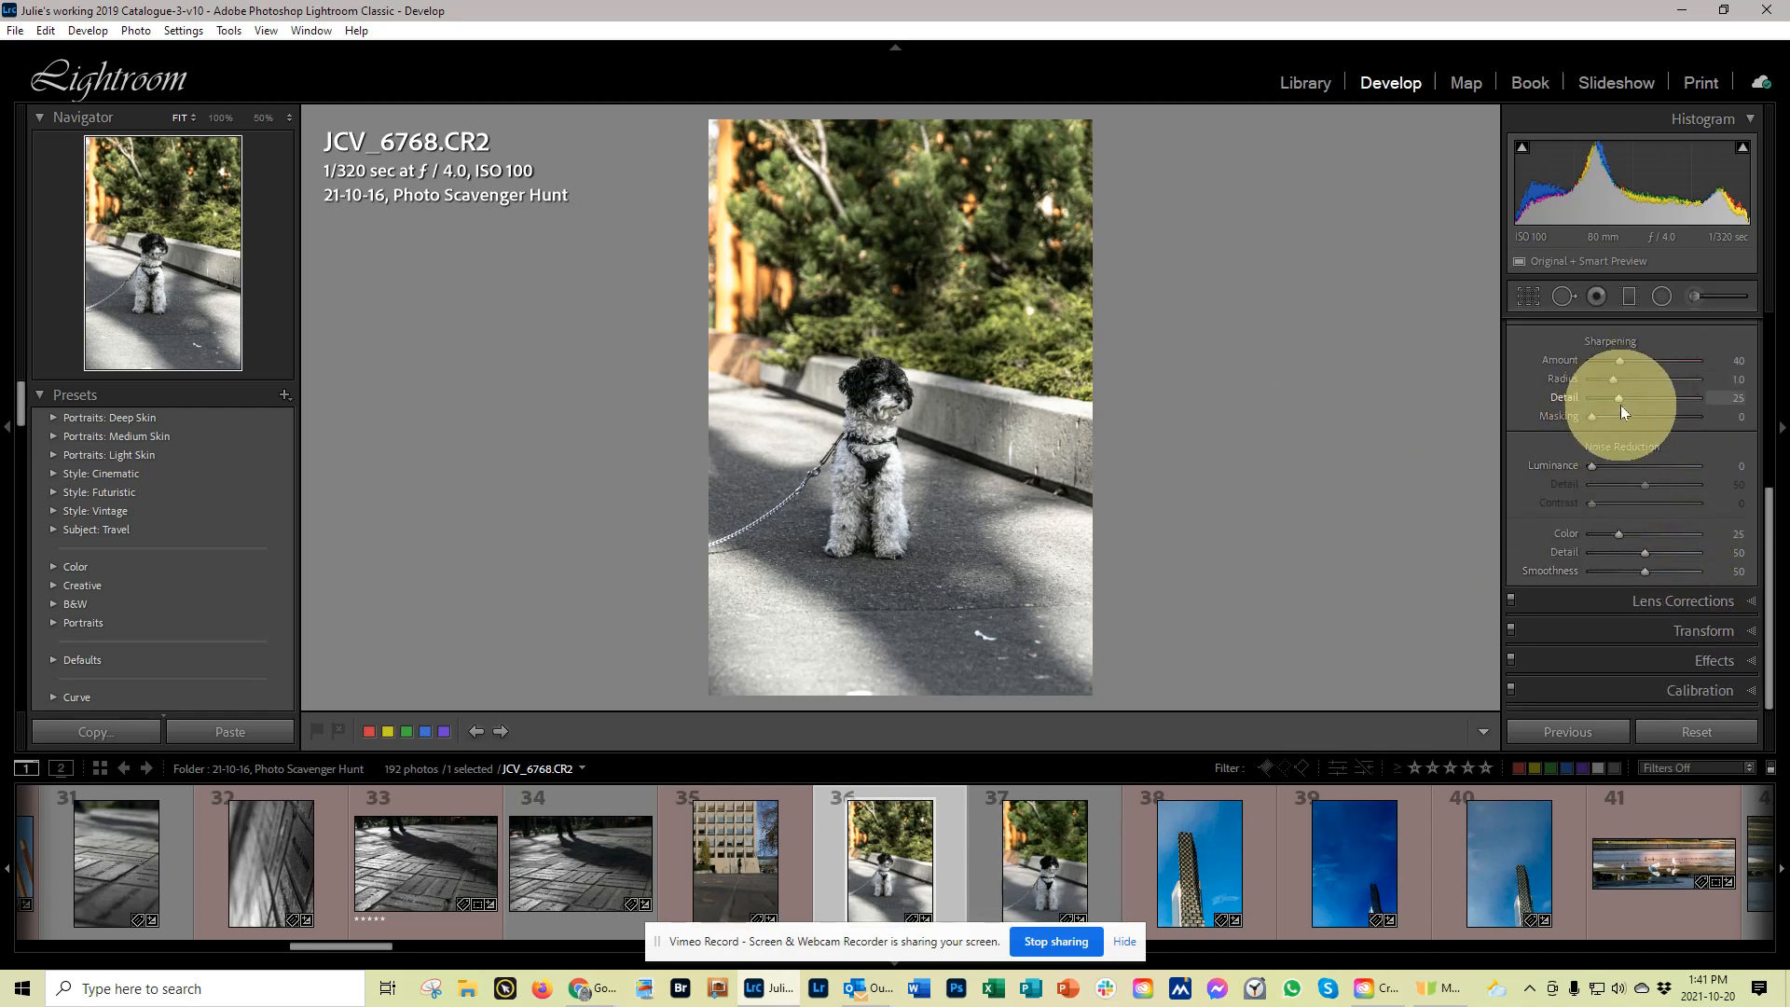
left_click_drag(1619, 399, 1633, 365)
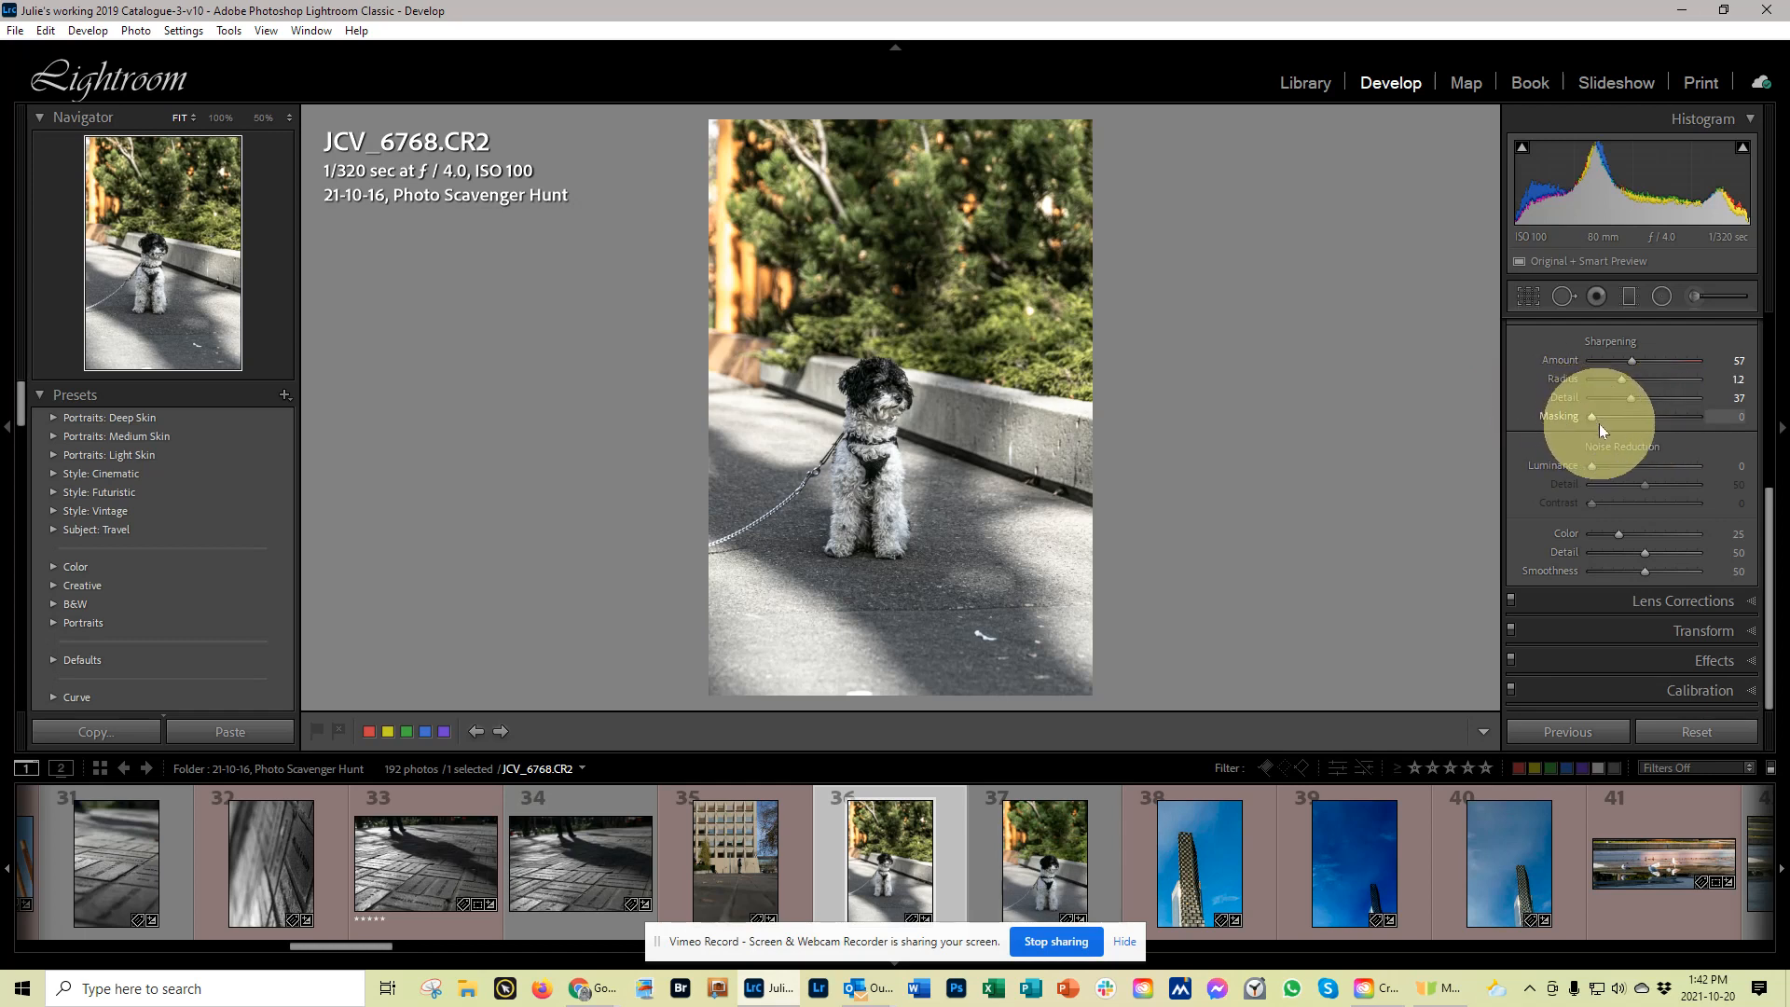
key("alt")
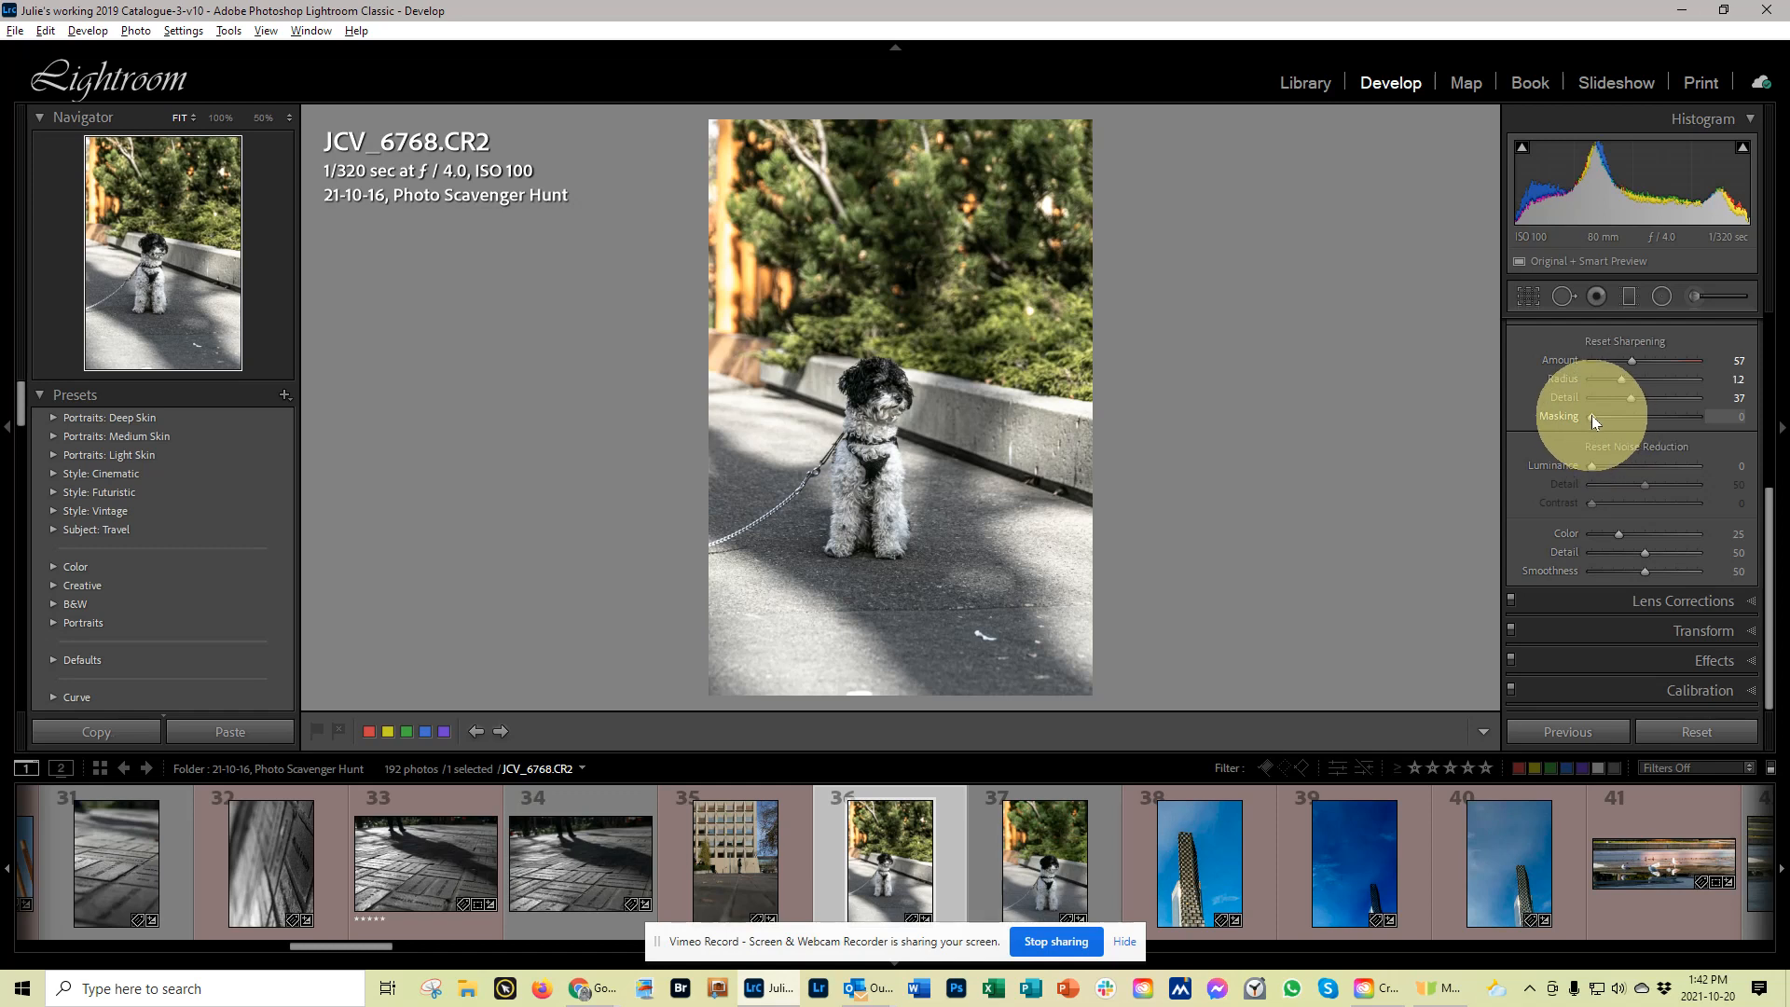
left_click_drag(1591, 415, 1590, 416)
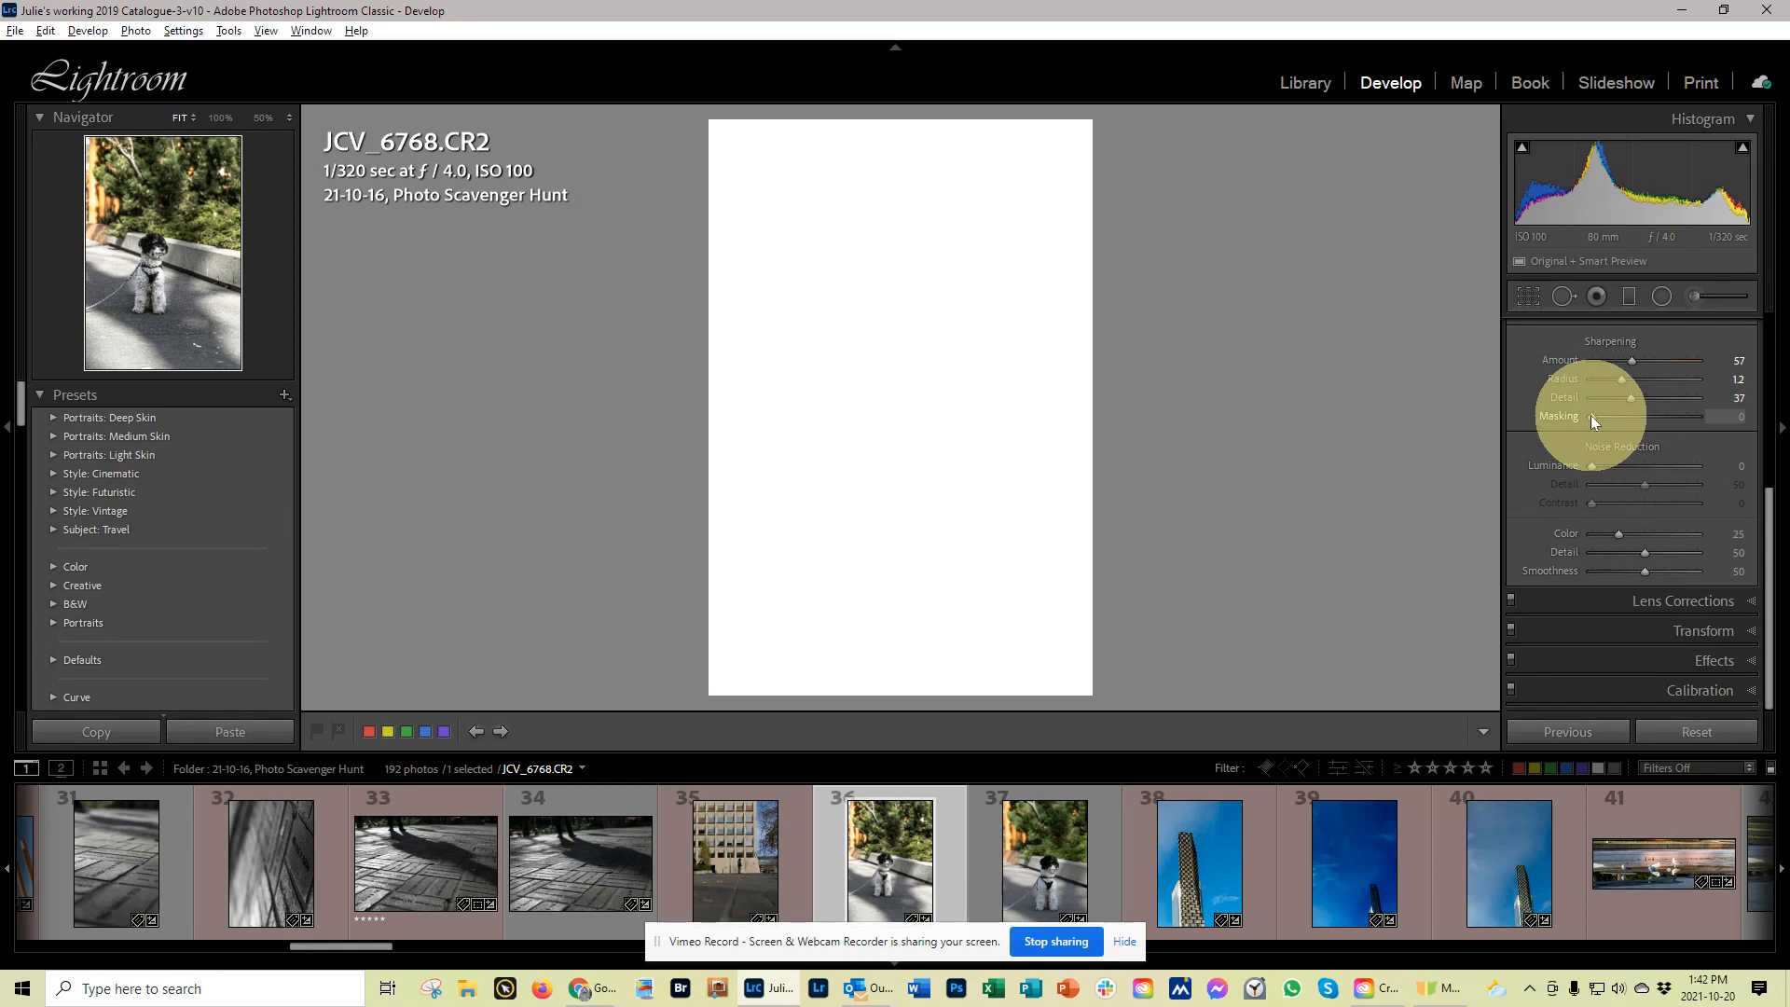
left_click_drag(1590, 416, 1632, 416)
mouse_move(1641, 414)
left_mouse_down()
mouse_move(1696, 420)
mouse_move(1670, 418)
left_mouse_up()
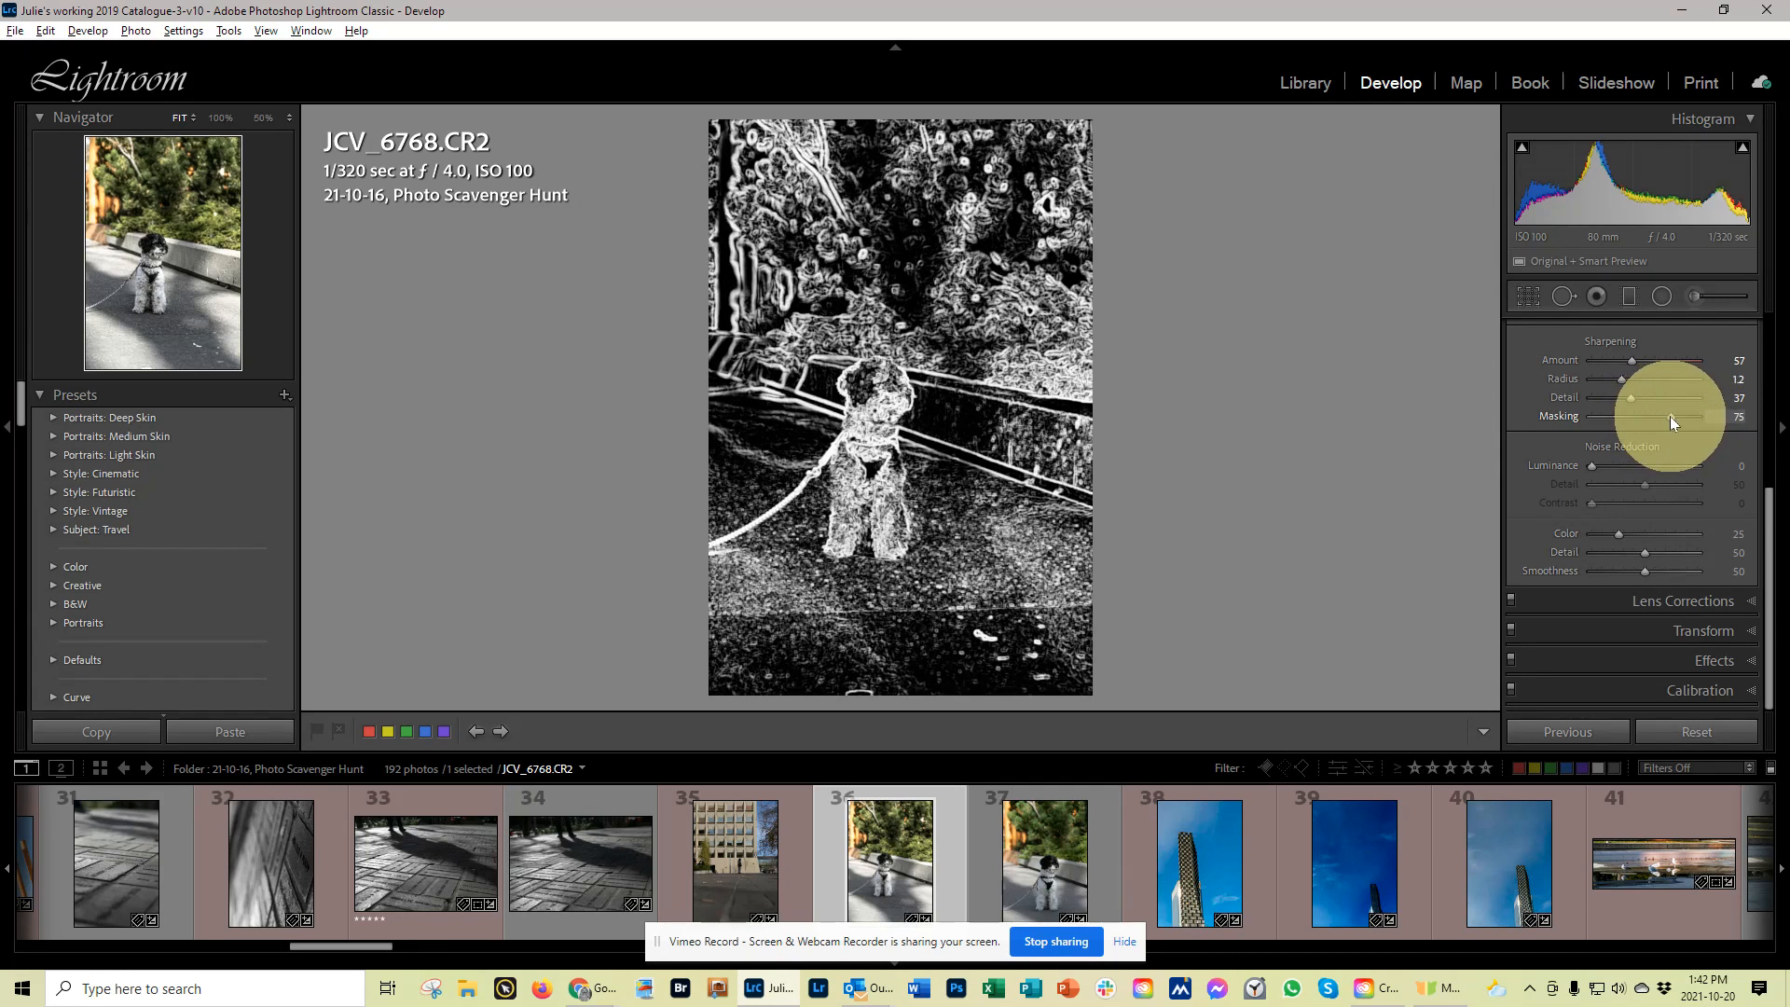
- Preview the sharpening mask up to 100 and set Masking to 66
left_click_drag(1669, 416, 1711, 411)
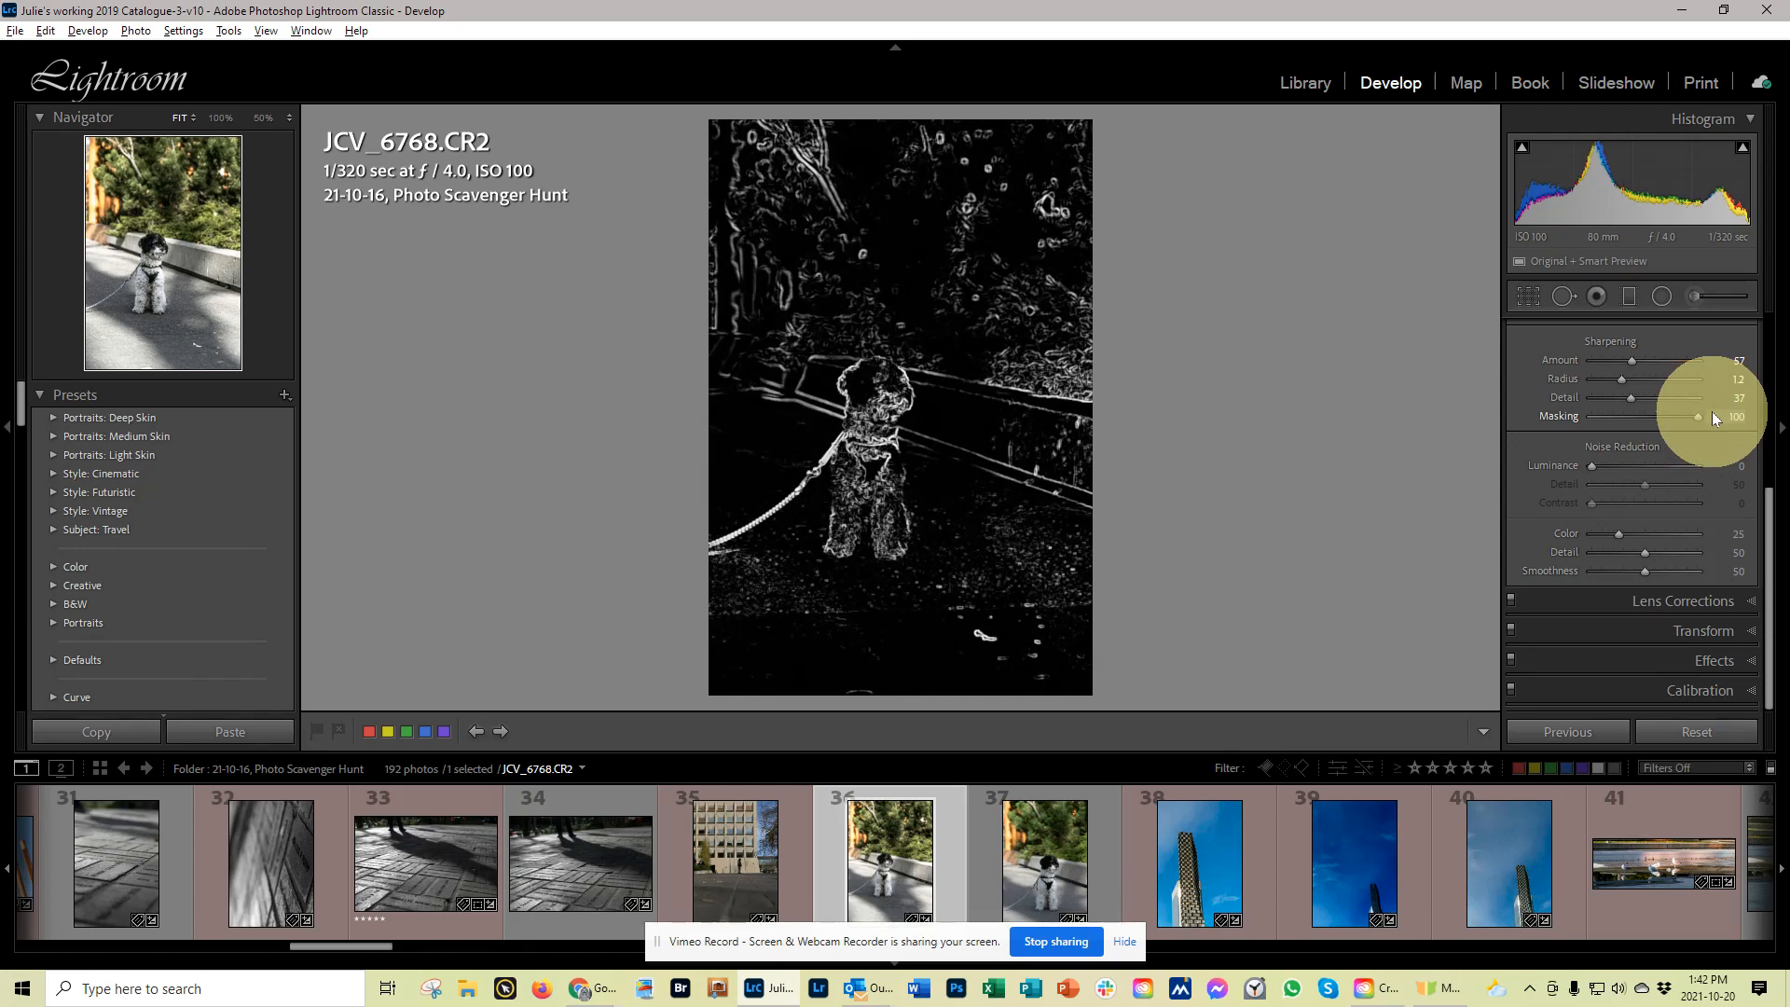
left_click_drag(1712, 416, 1659, 421)
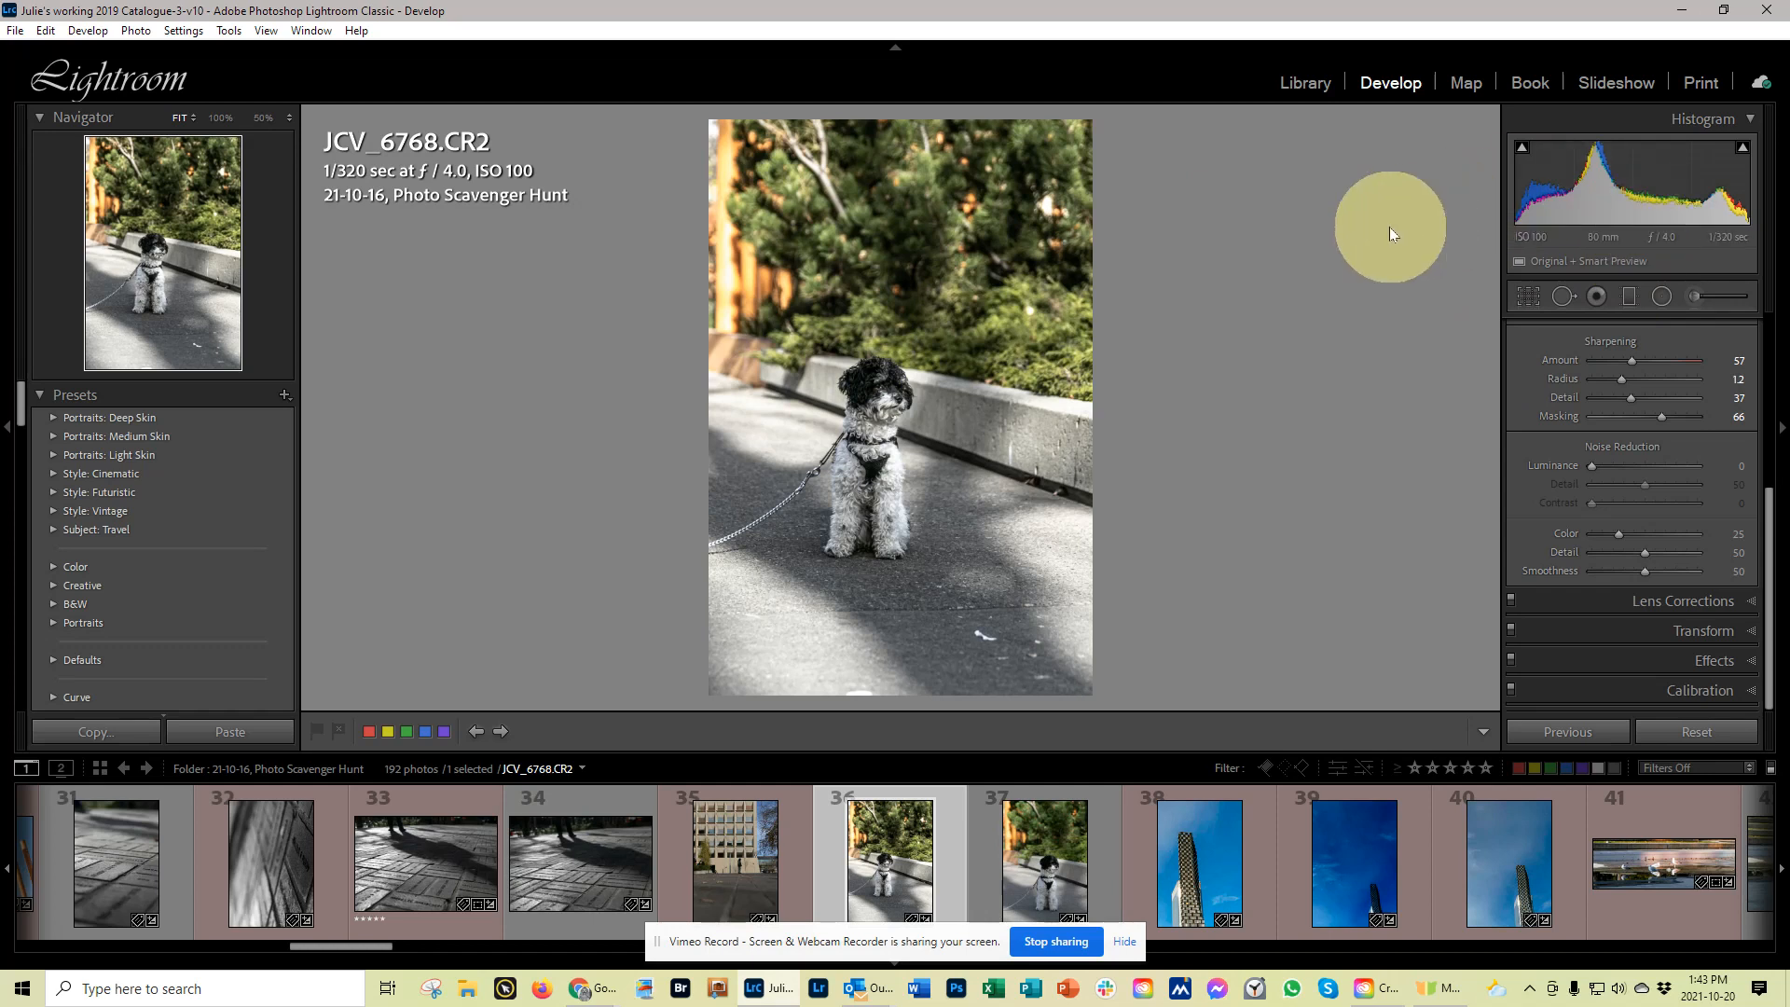
mouse_move(1675, 268)
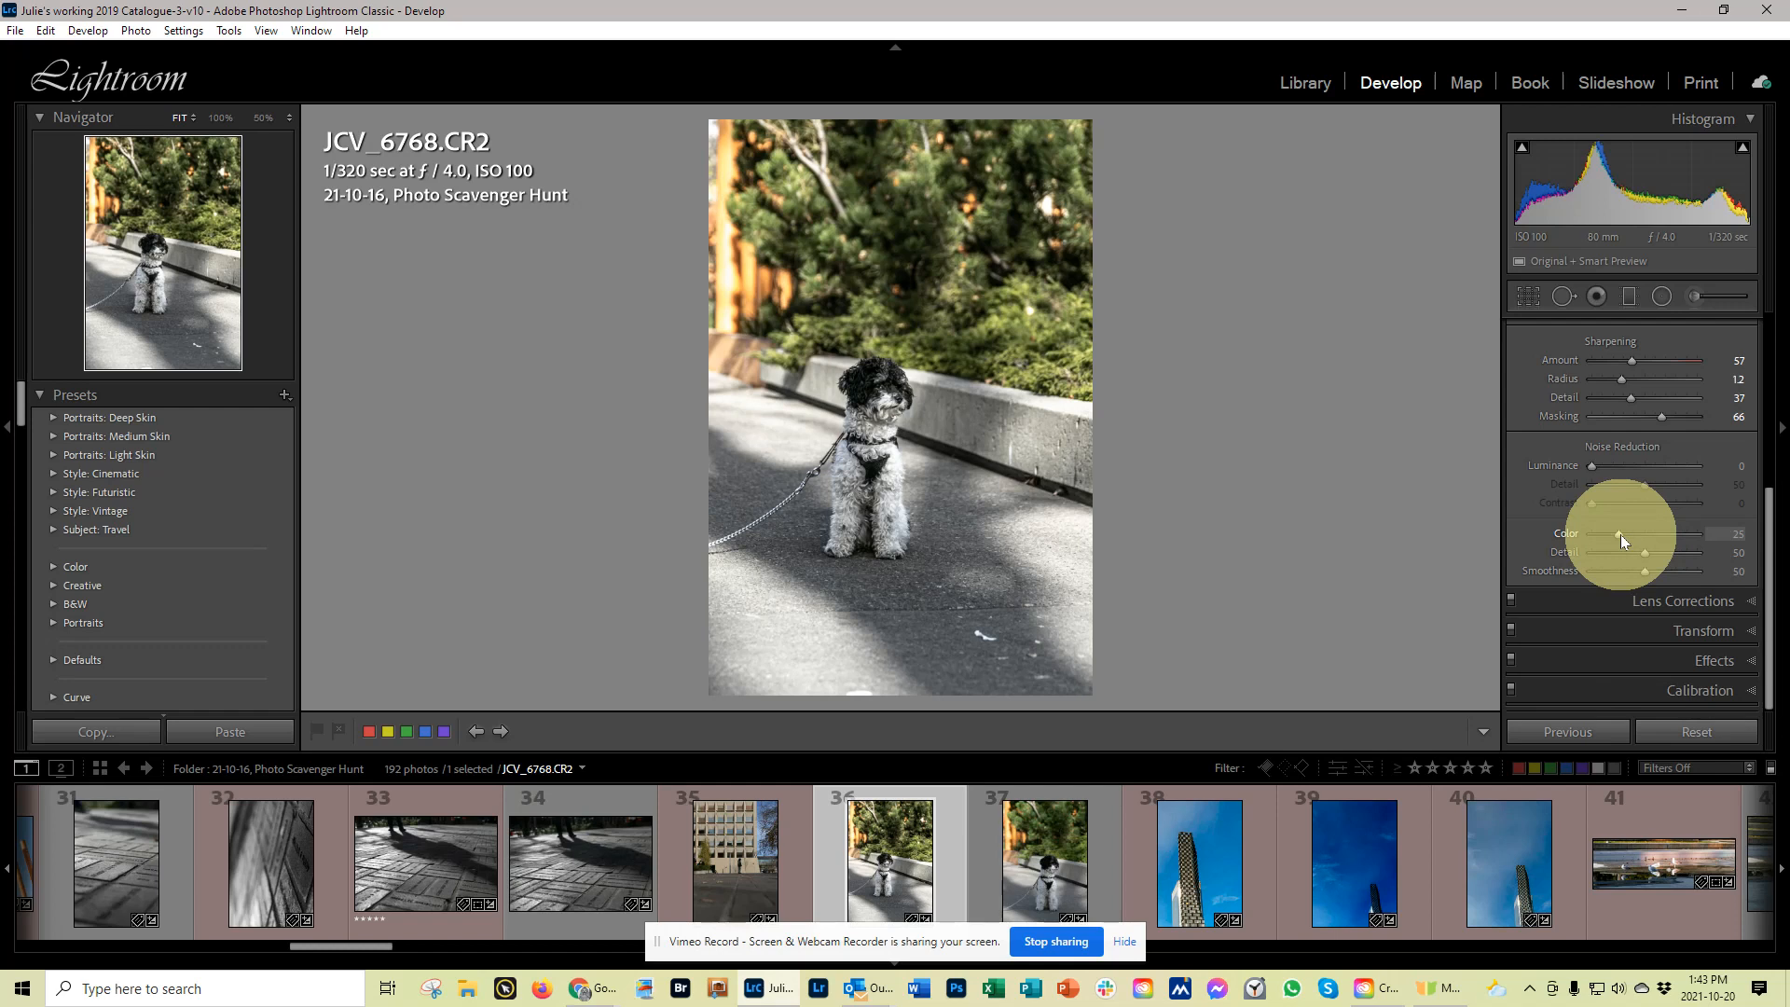
- Examine the lens profile settings, including the enabled corrections, the lens model and the Distortion and Vignetting amounts
left_click(1675, 600)
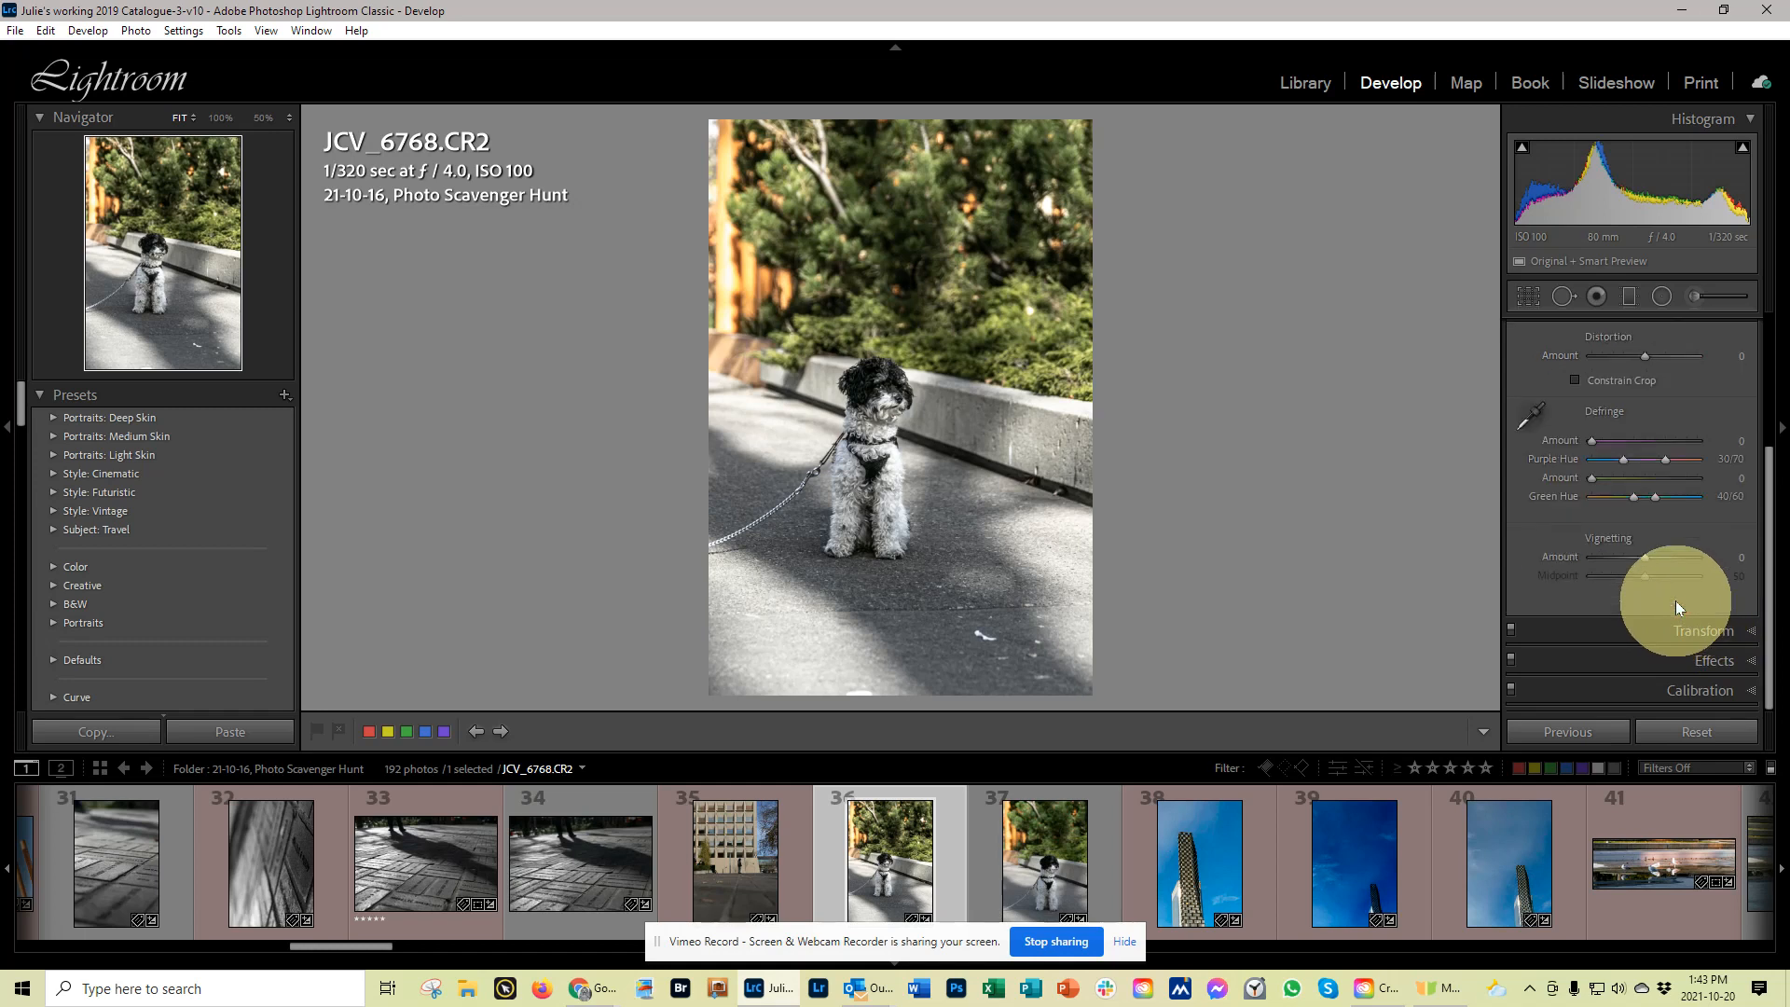
scroll(1671, 557, "up", 2)
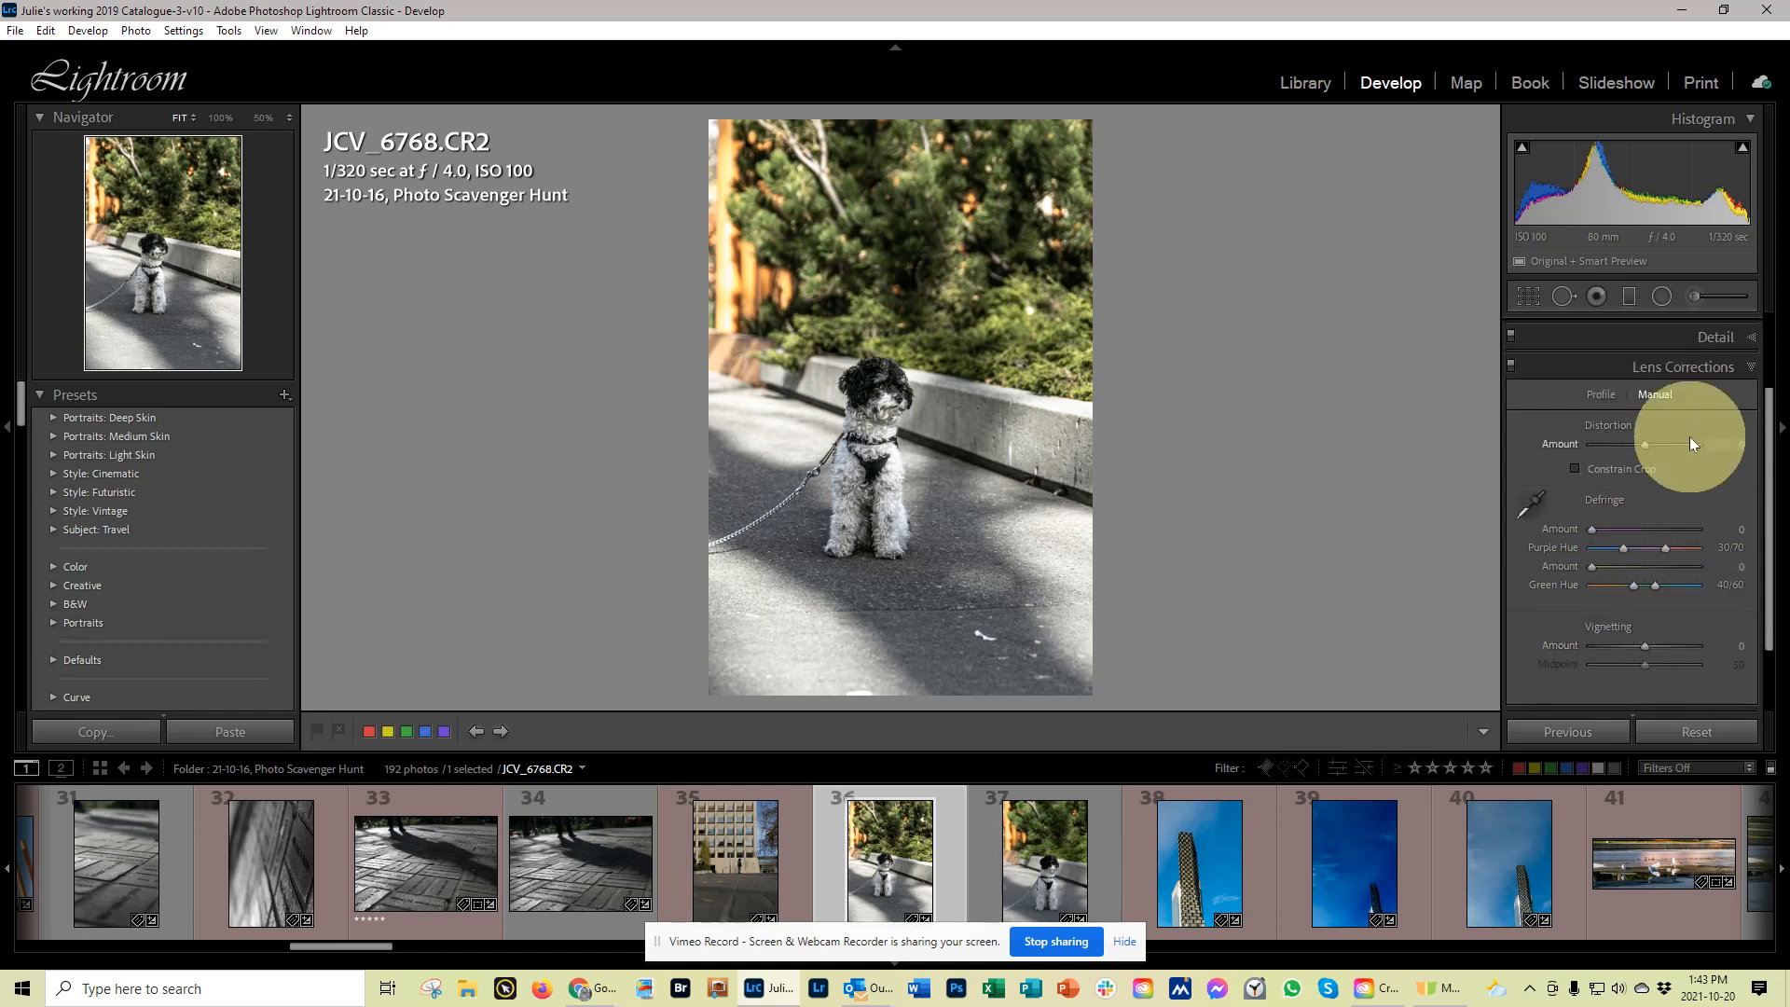
left_click(1601, 396)
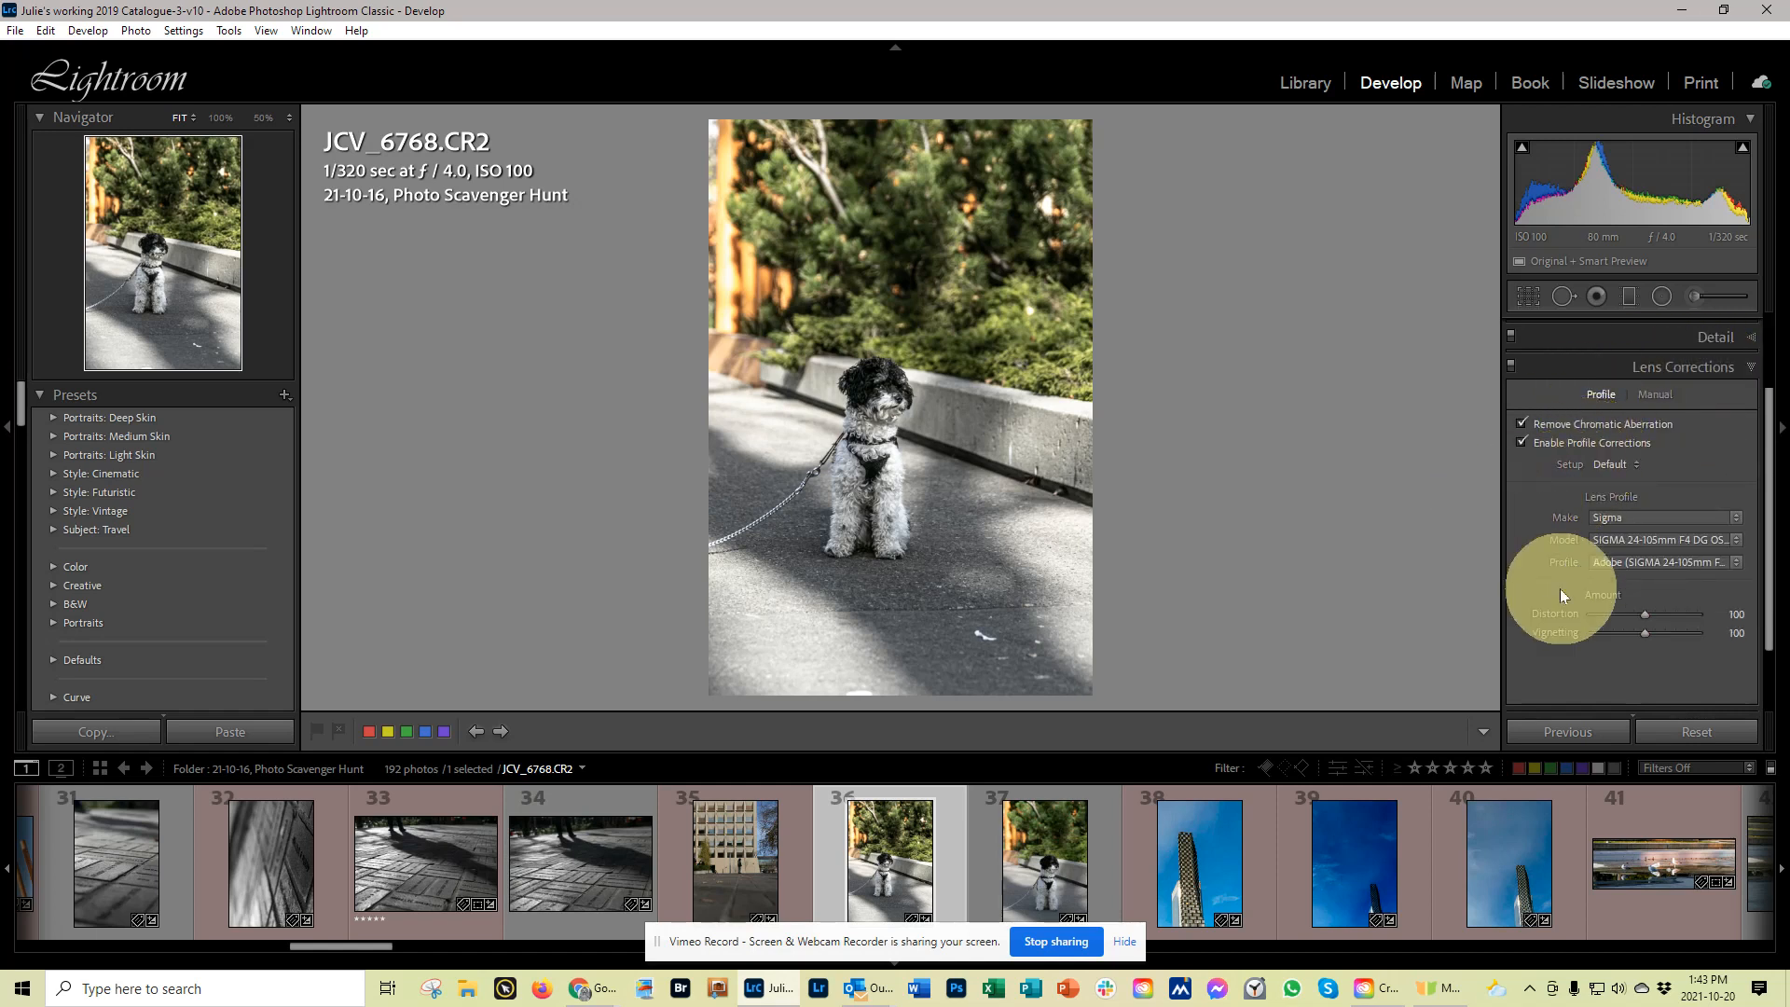
left_click(1670, 613)
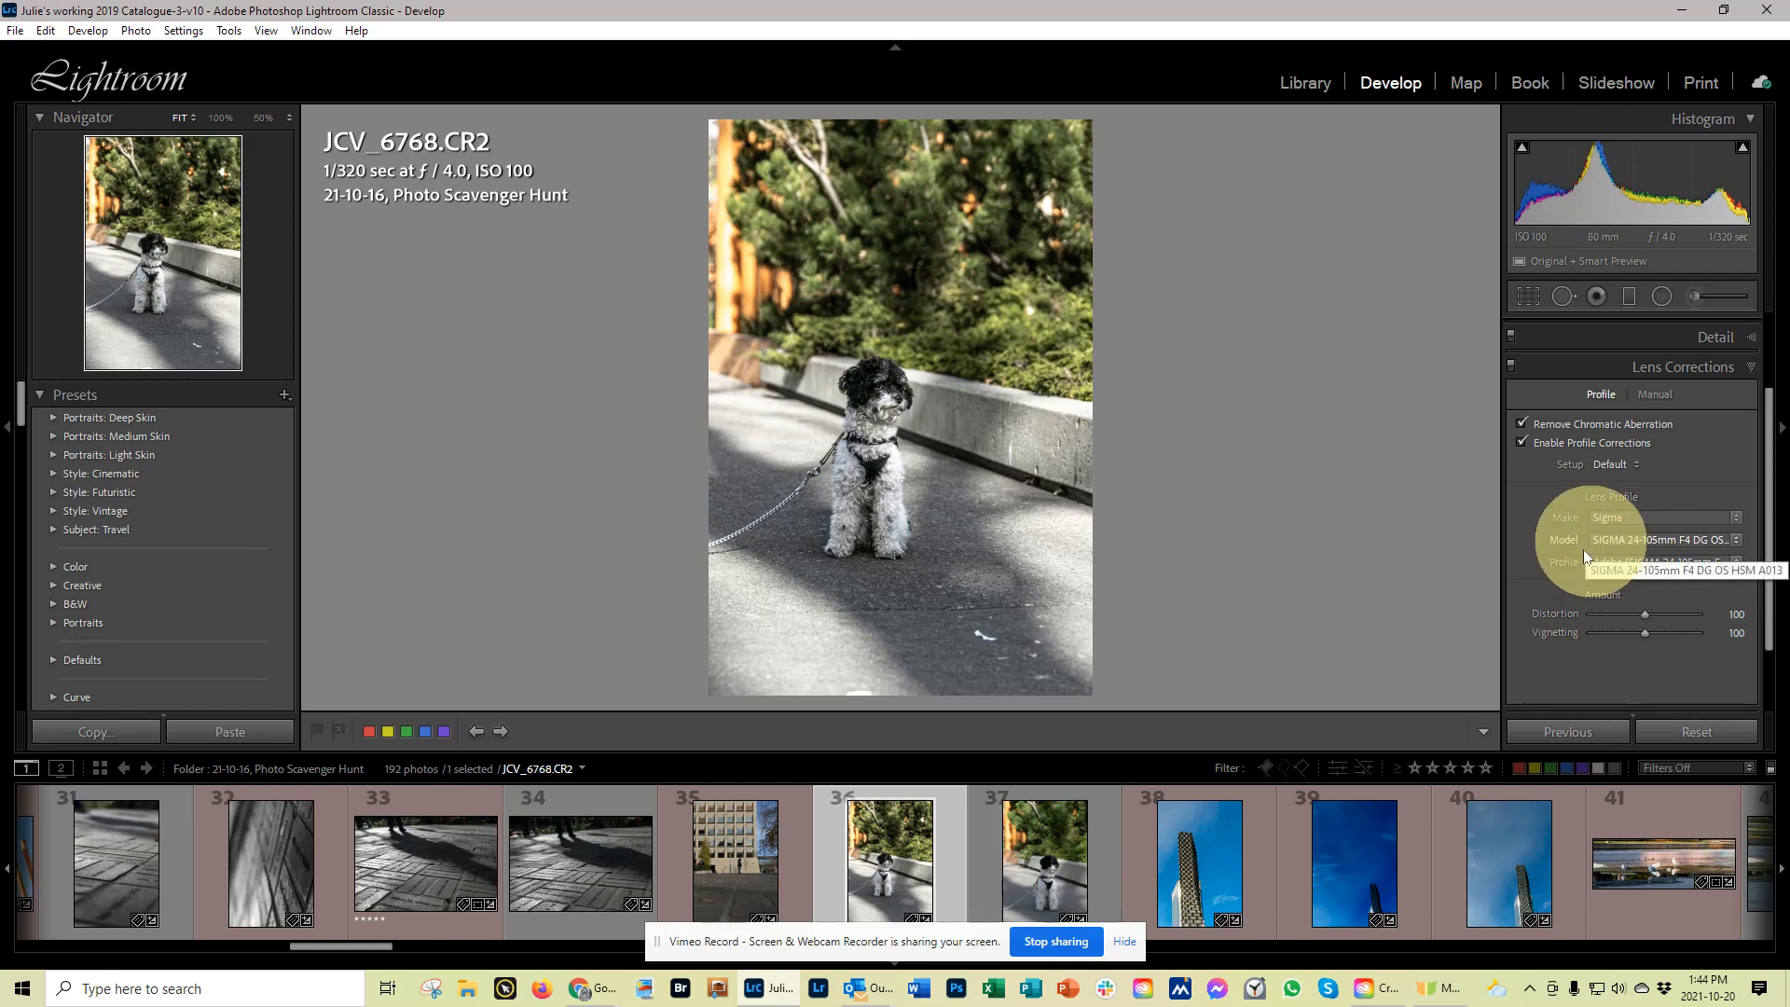
- Try the manual lens Distortion at -100 and reset it to zero
left_click(1657, 396)
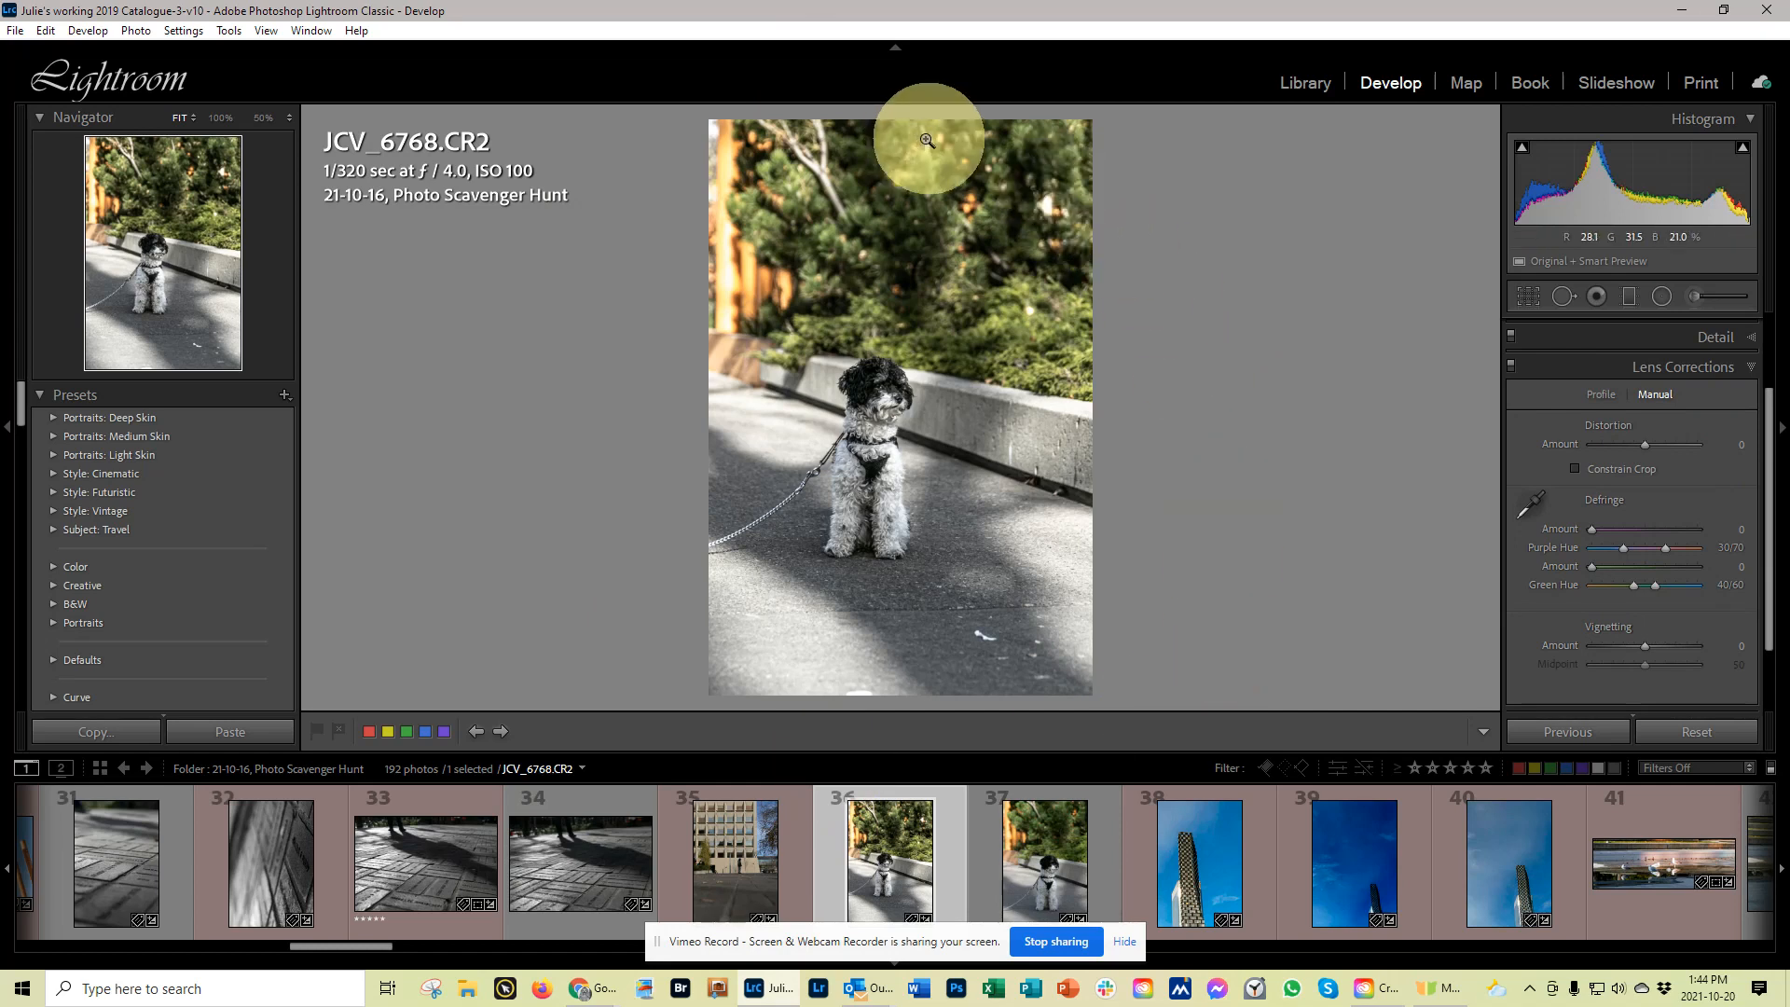
left_click(1755, 453)
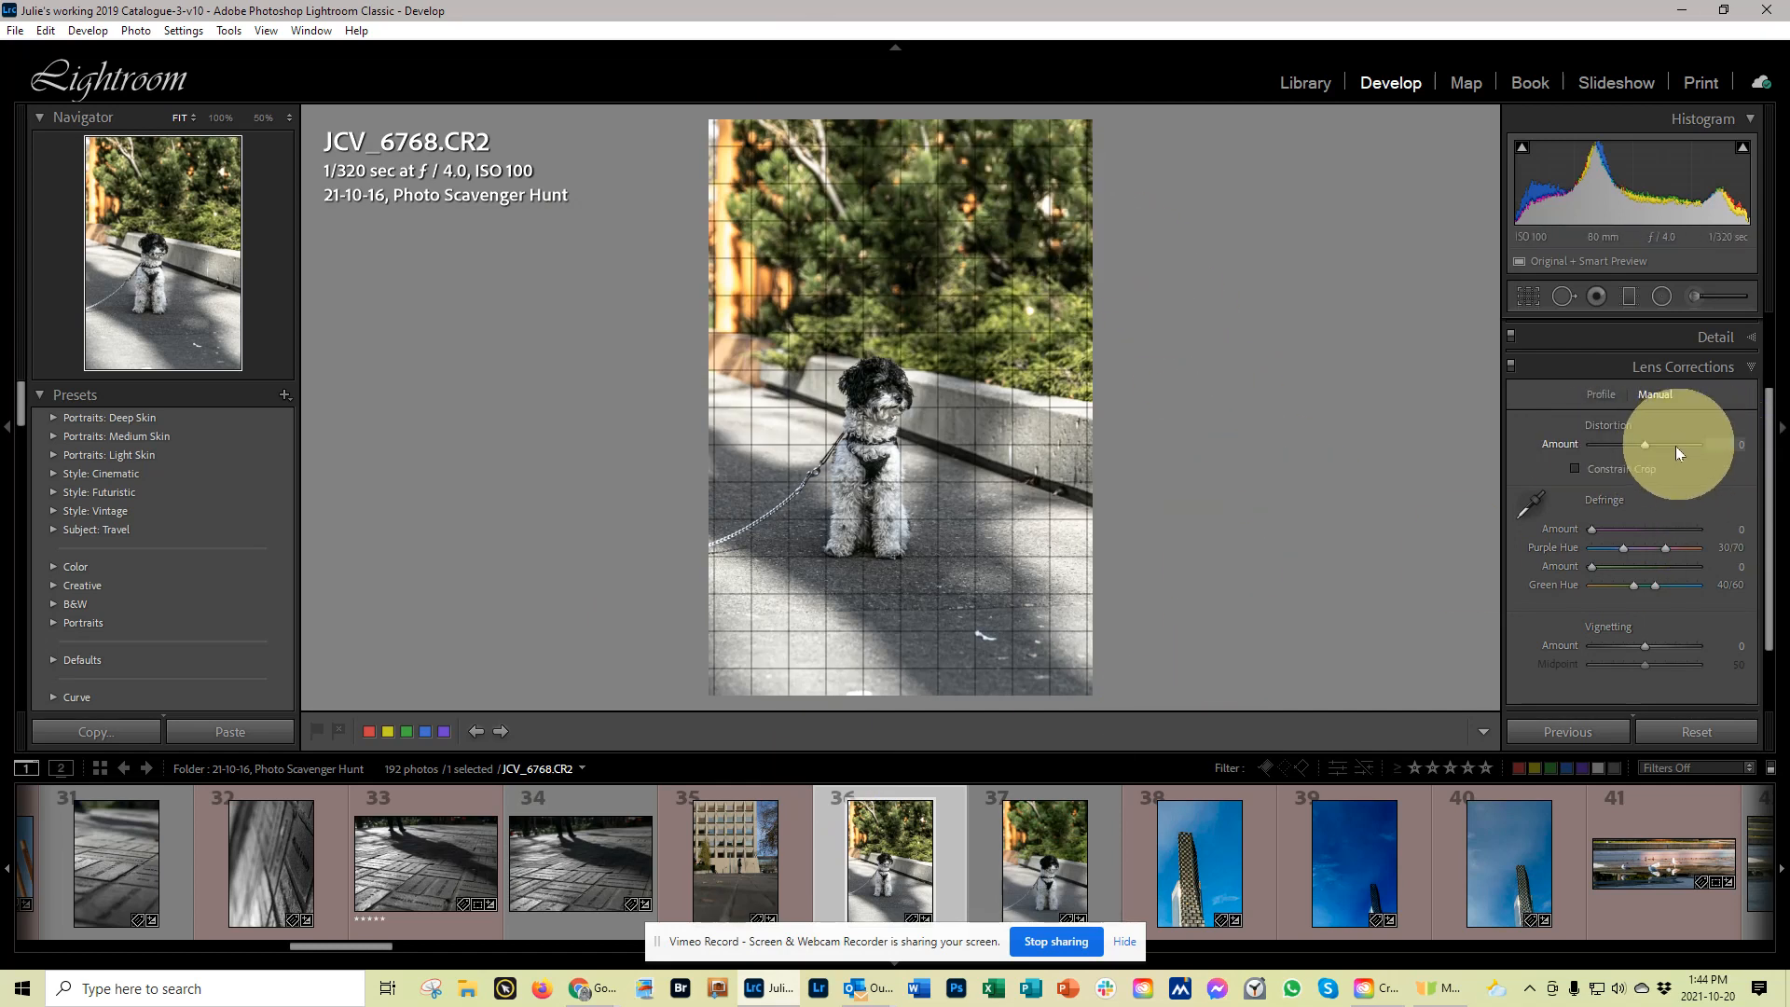
left_click(1647, 444)
left_click_drag(1647, 445, 1577, 454)
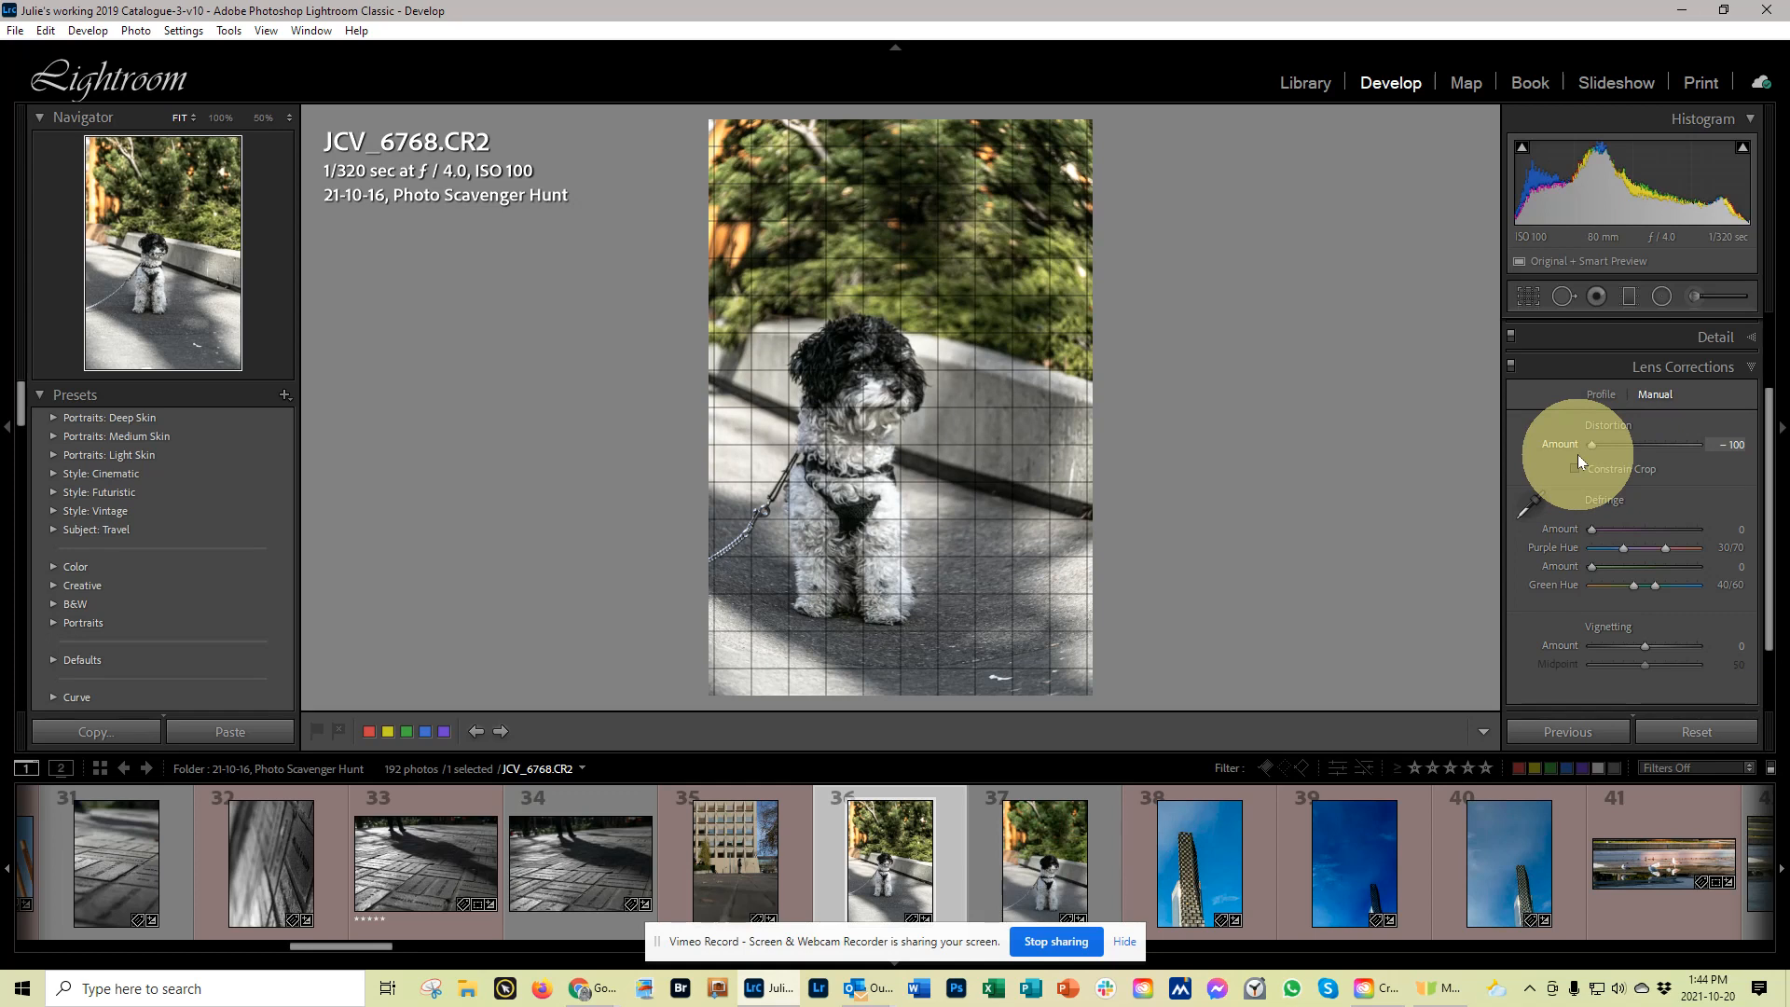
left_click_drag(1586, 455, 1641, 455)
double_click(1562, 443)
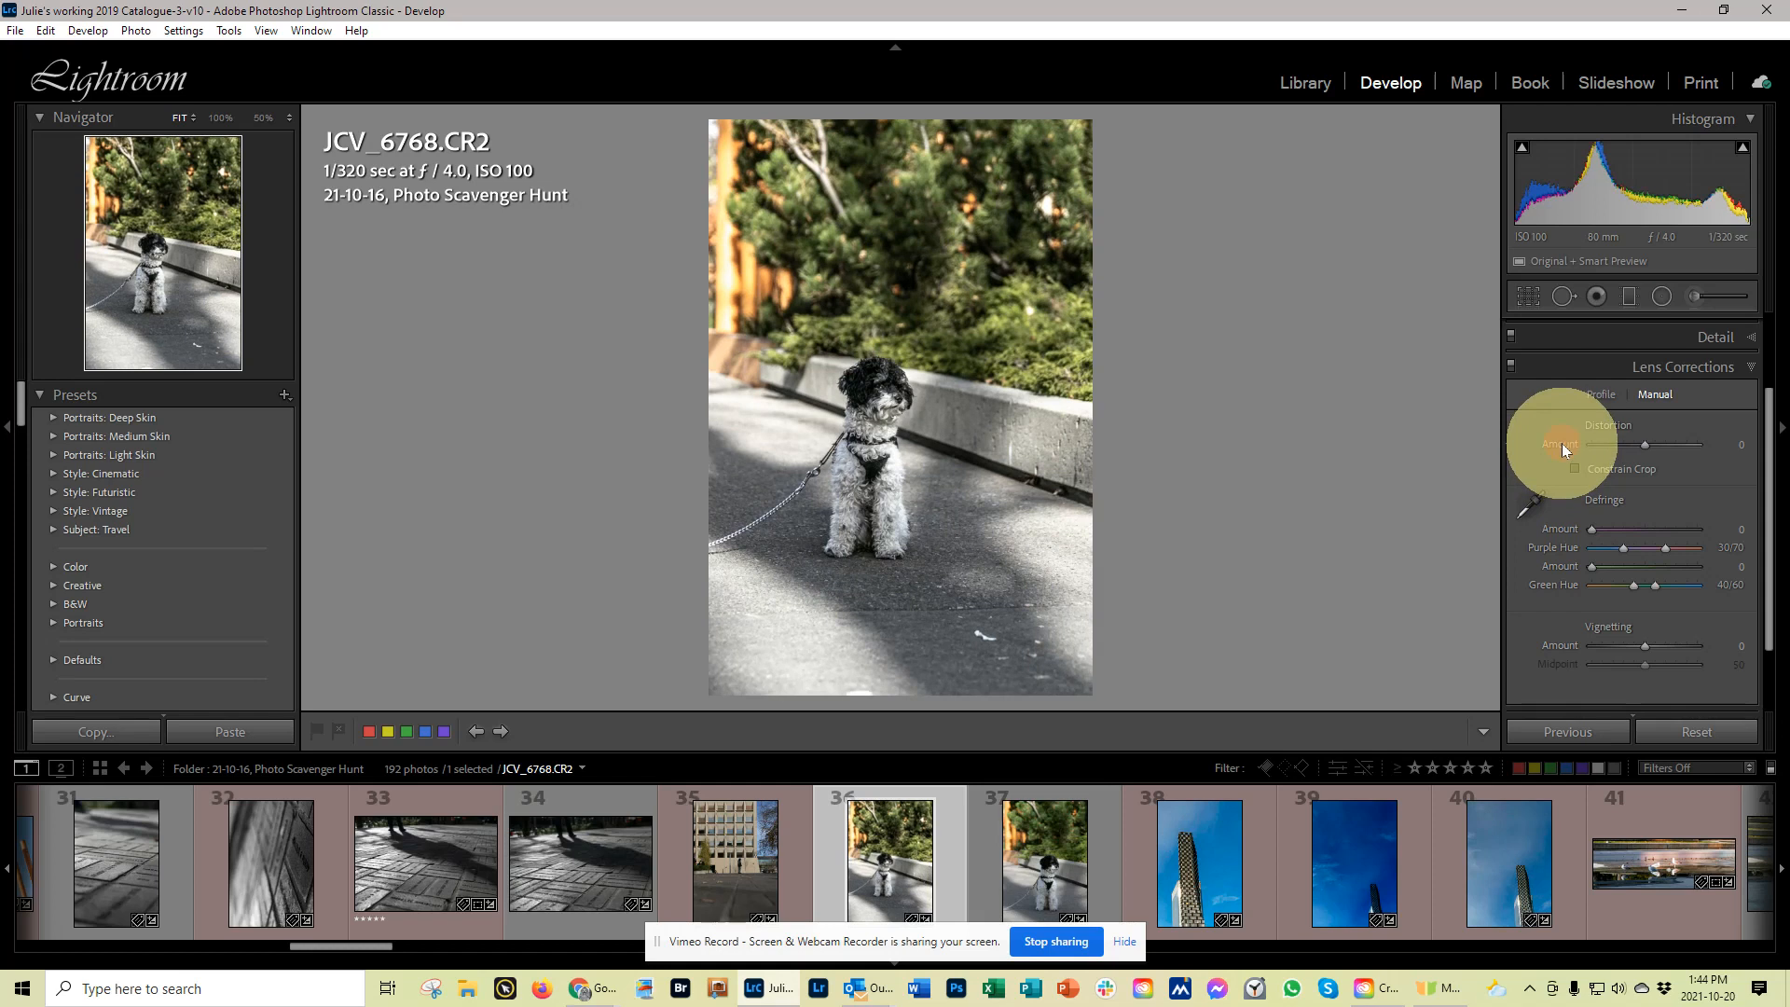
- Try Constrain Crop with the manual lens Distortion raised to +100
left_click(1609, 478)
left_click_drag(1643, 443, 1693, 446)
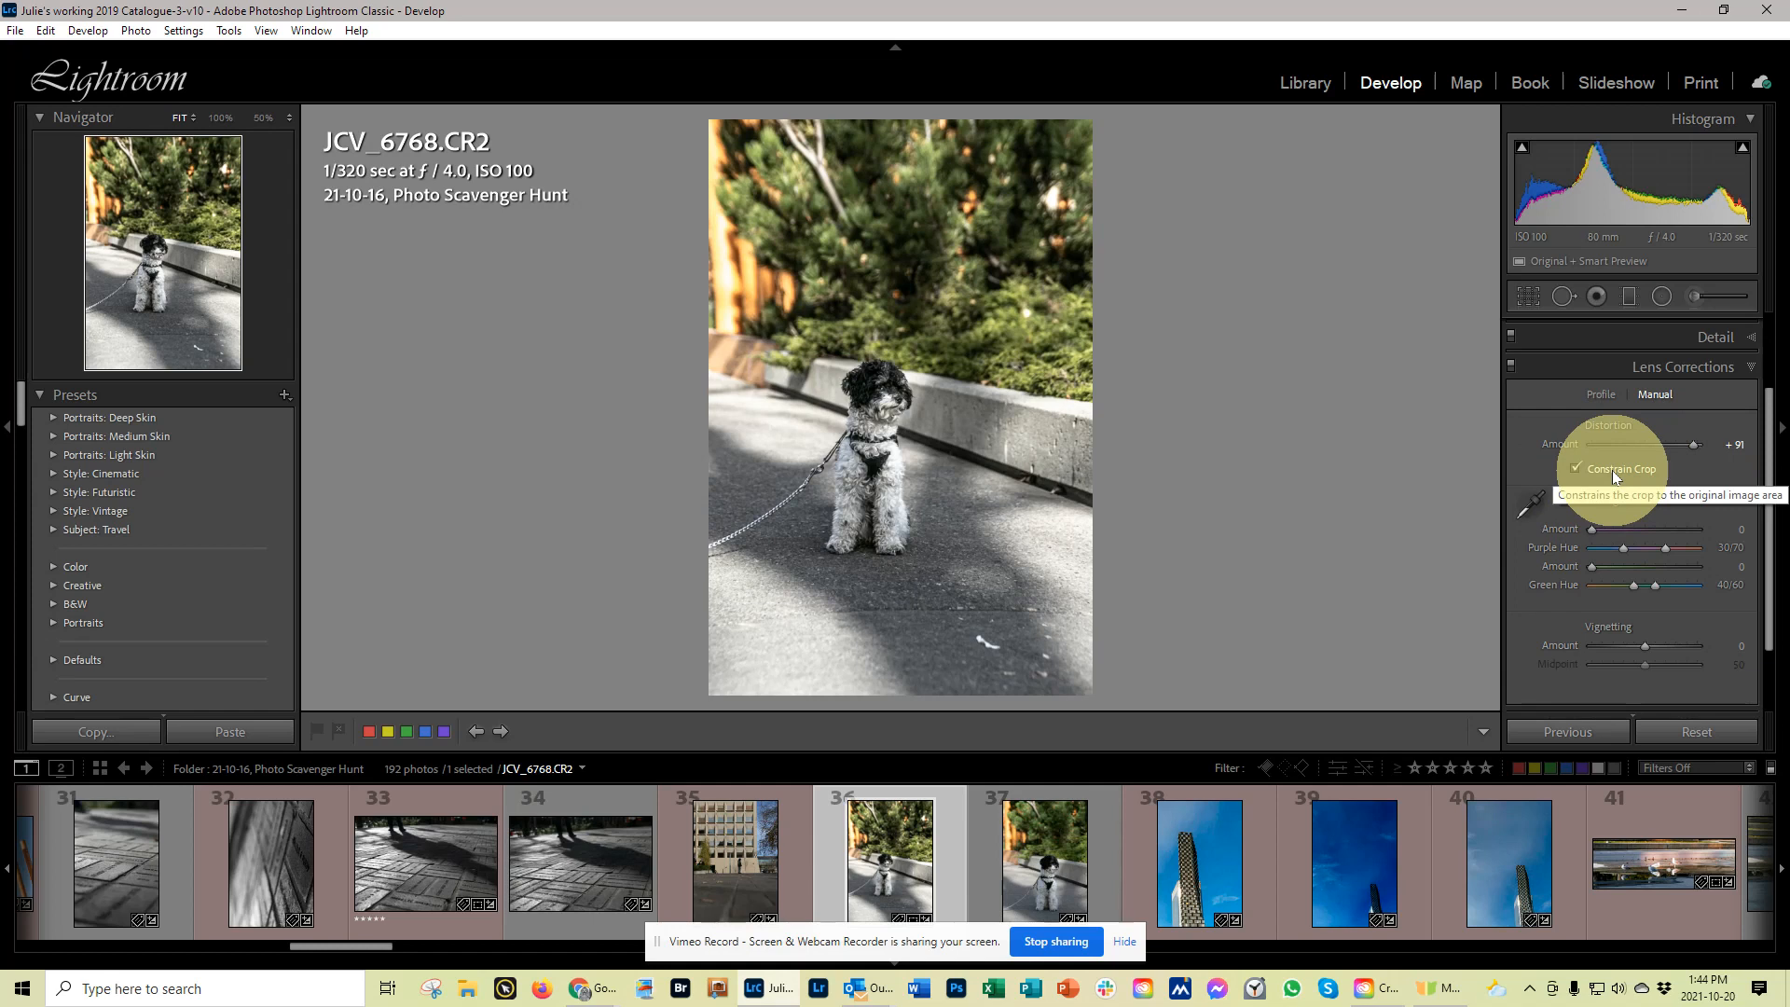
mouse_move(1693, 446)
left_mouse_down()
mouse_move(1650, 451)
mouse_move(1713, 455)
left_mouse_up()
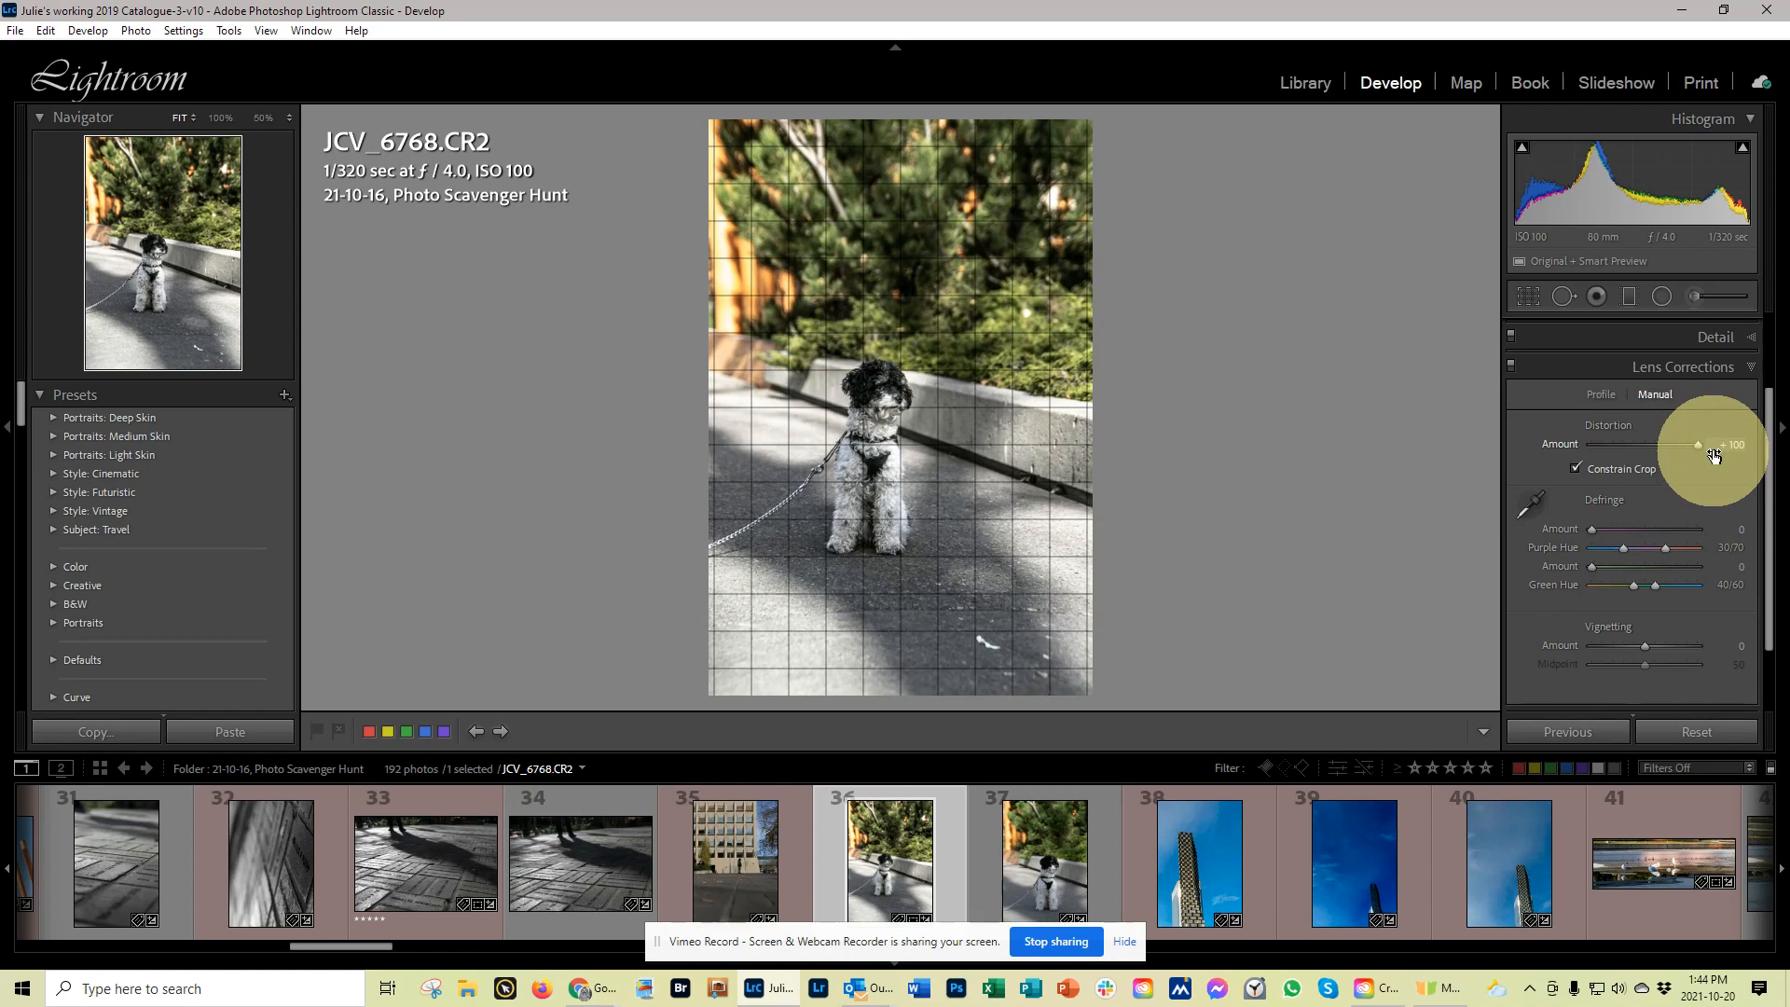
left_click_drag(1713, 455, 1713, 455)
left_click(1702, 444)
- Examine the crop frame on the distorted photo and the available crop aspect ratios
left_click(1528, 296)
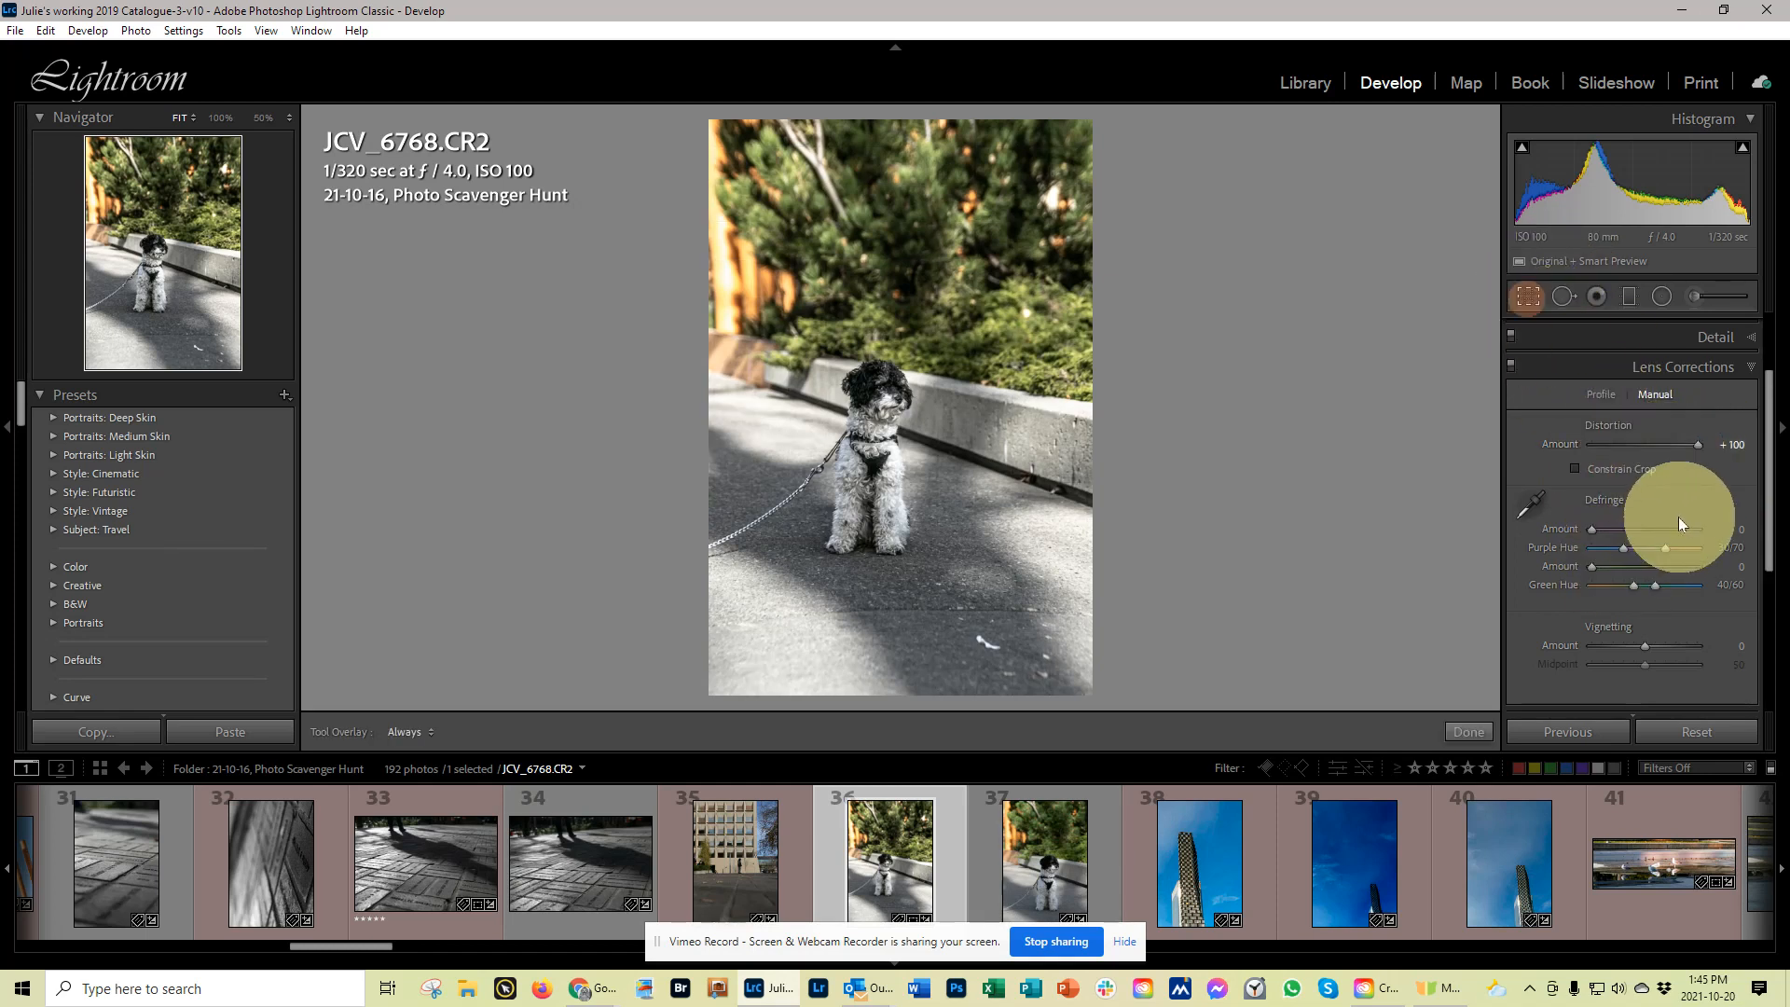
left_click(1696, 364)
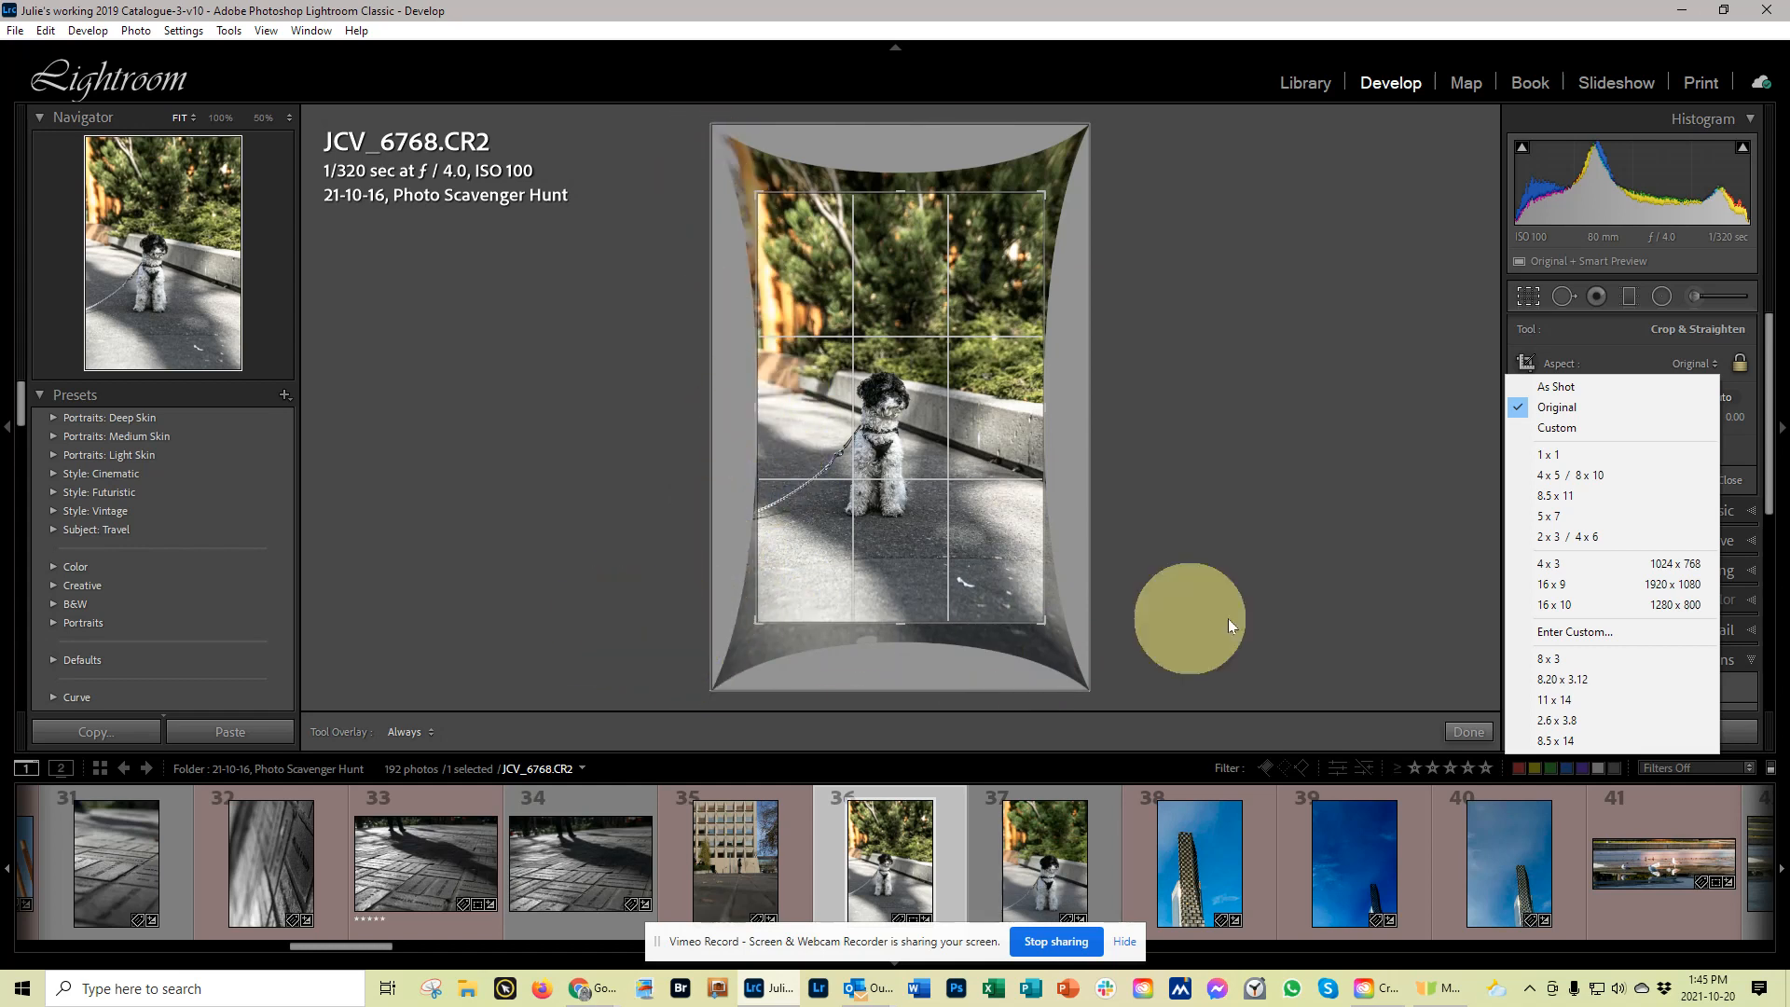
left_click(1473, 735)
scroll(1639, 528, "down", 3)
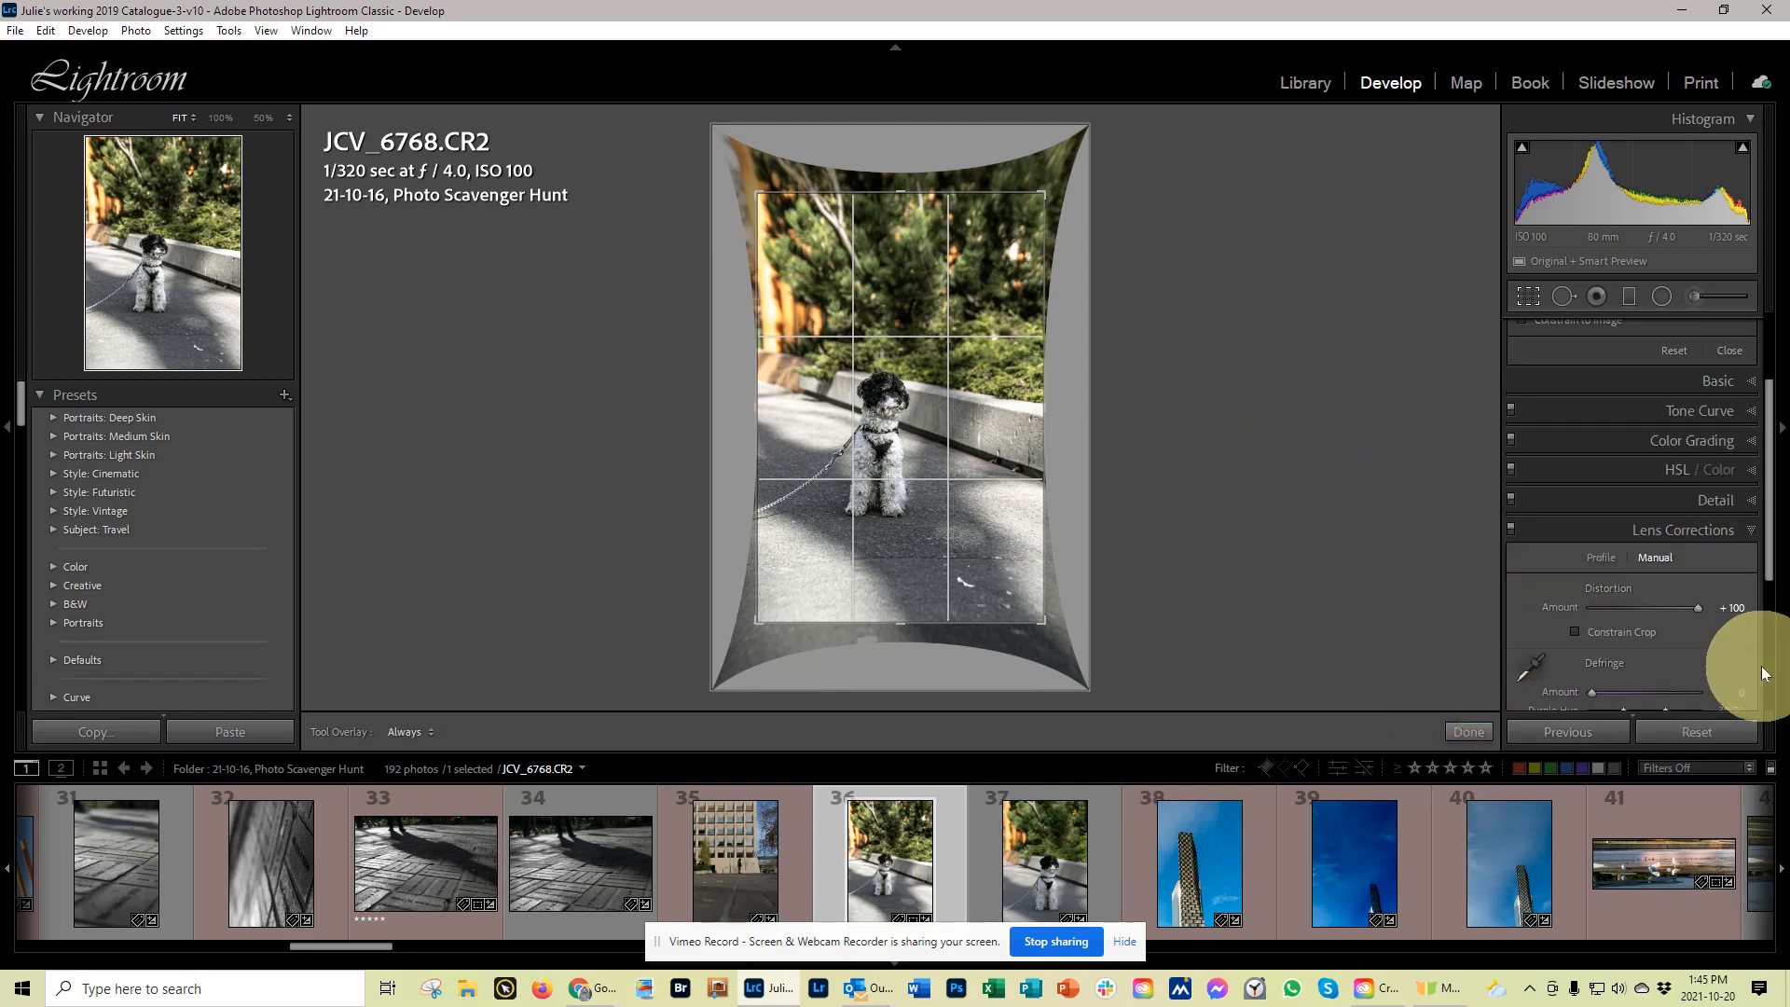
- Reset the manual lens Distortion to zero, restore the crop to the As Shot aspect and apply it
double_click(1574, 606)
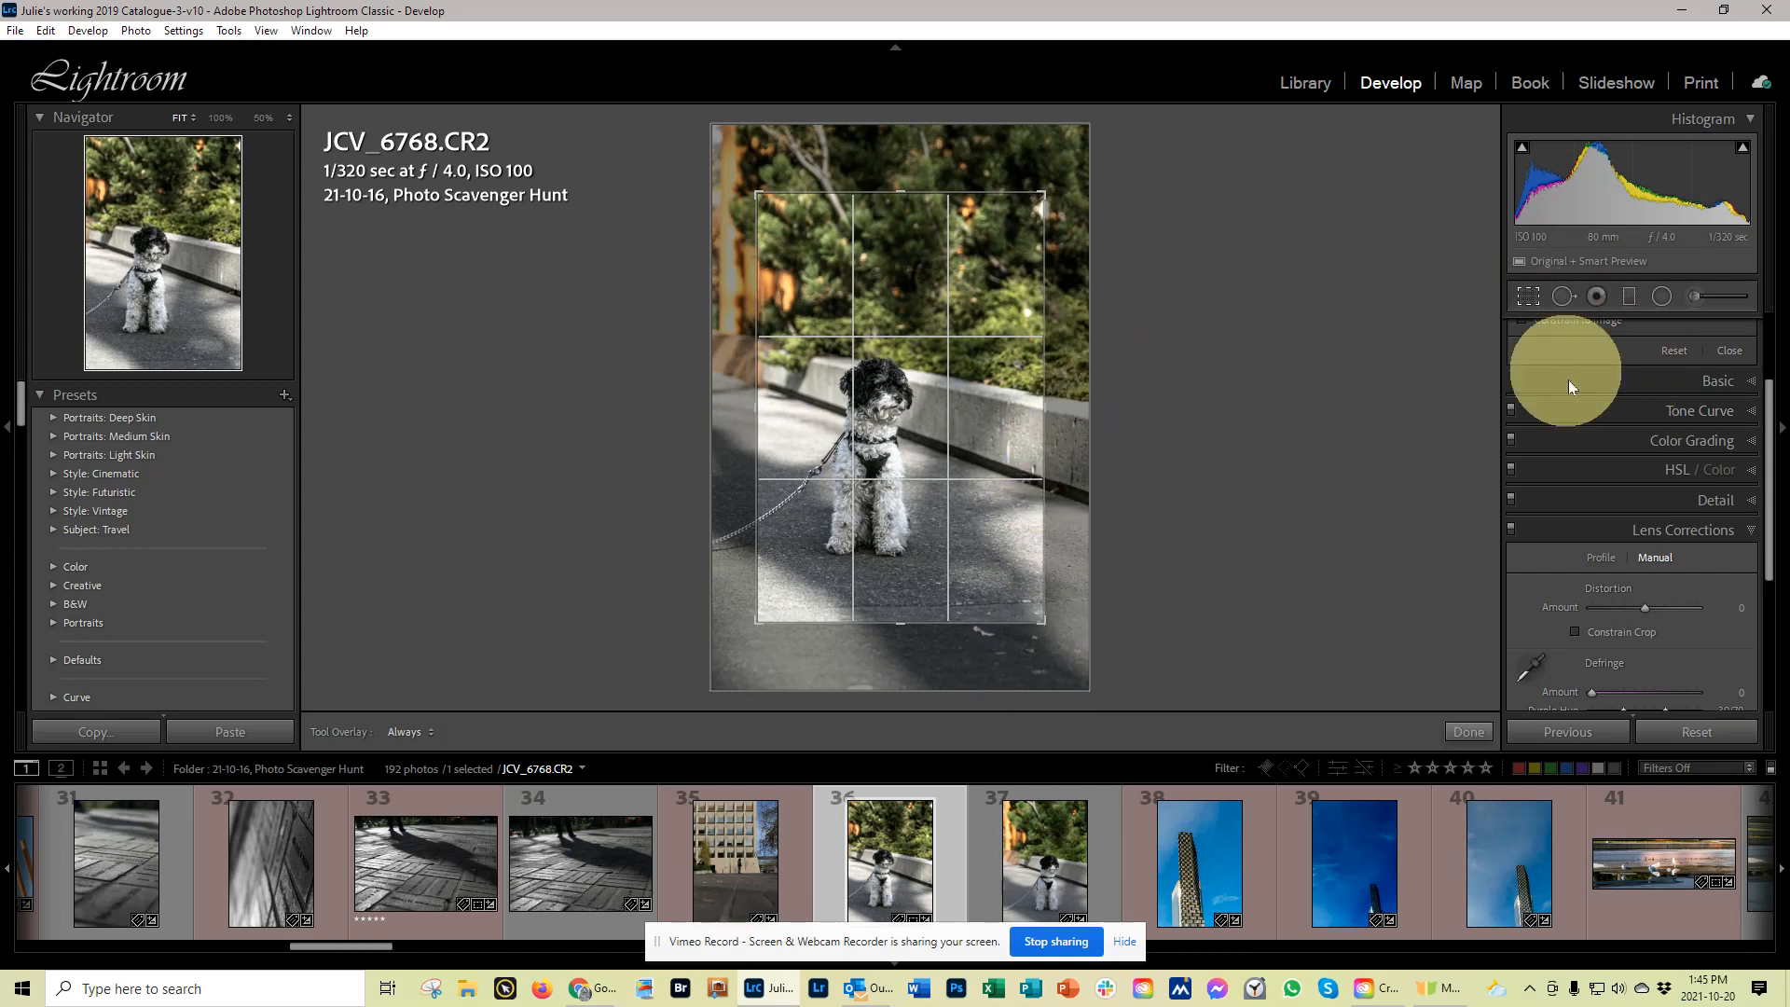
scroll(1568, 378, "up", 2)
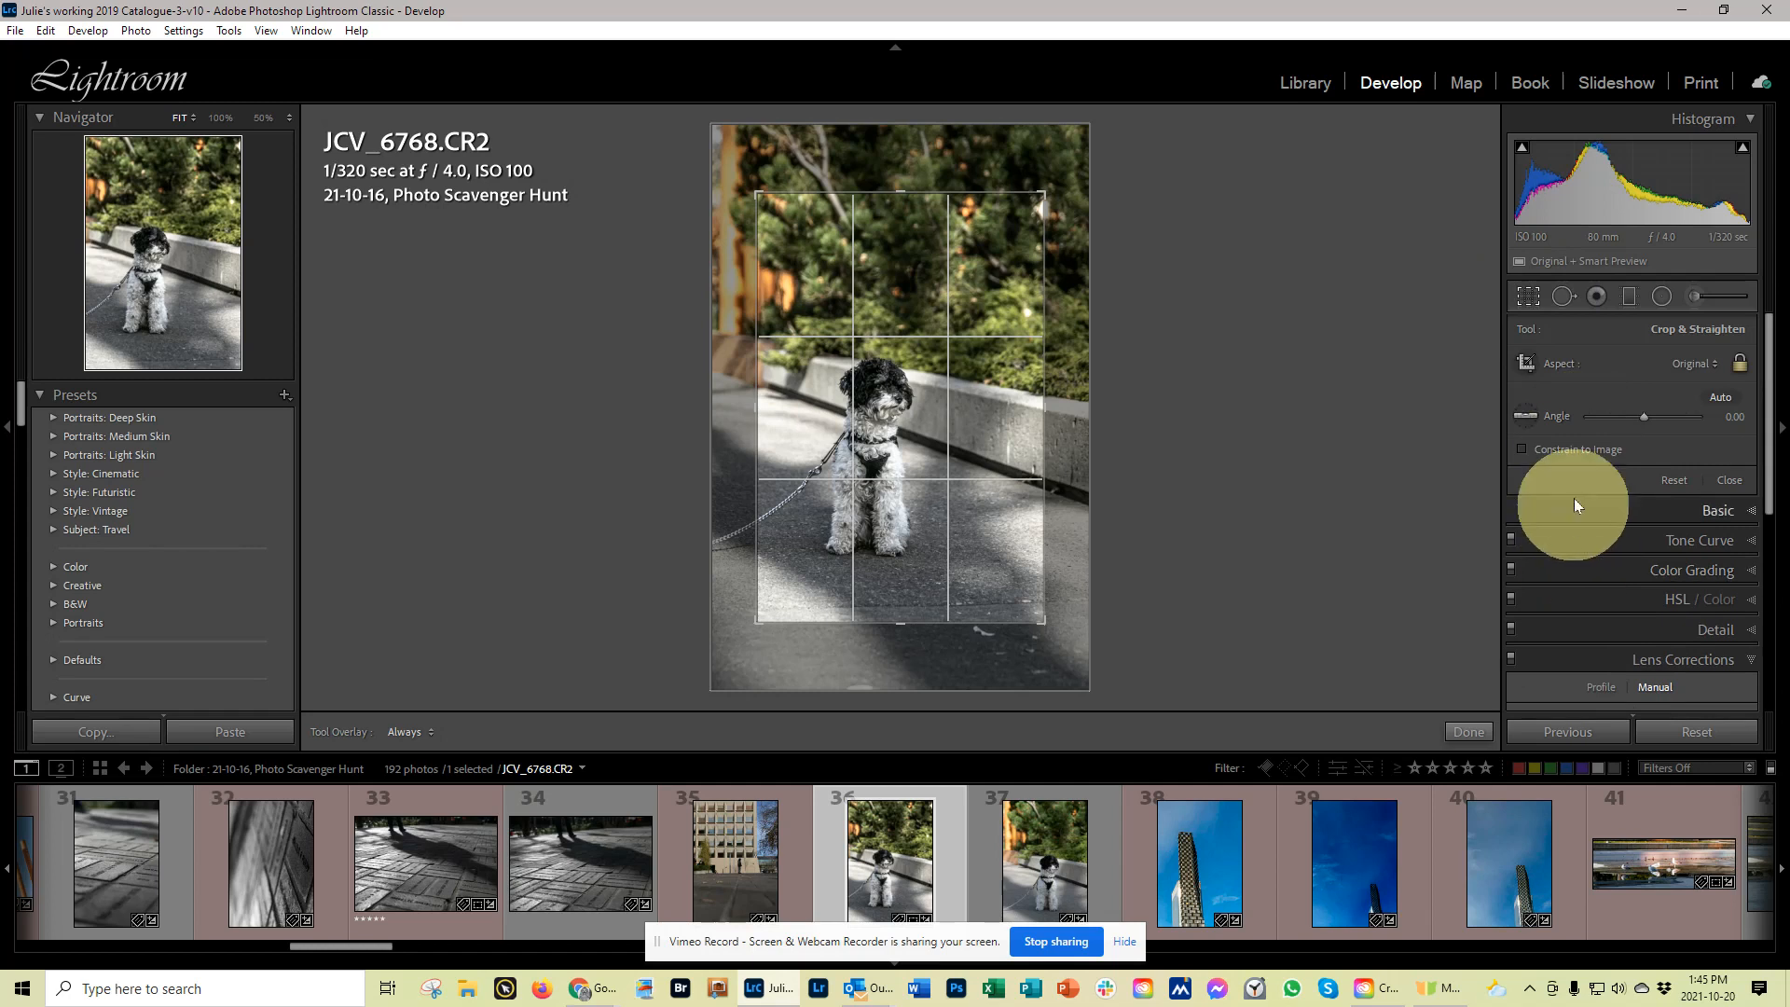
left_click(1694, 363)
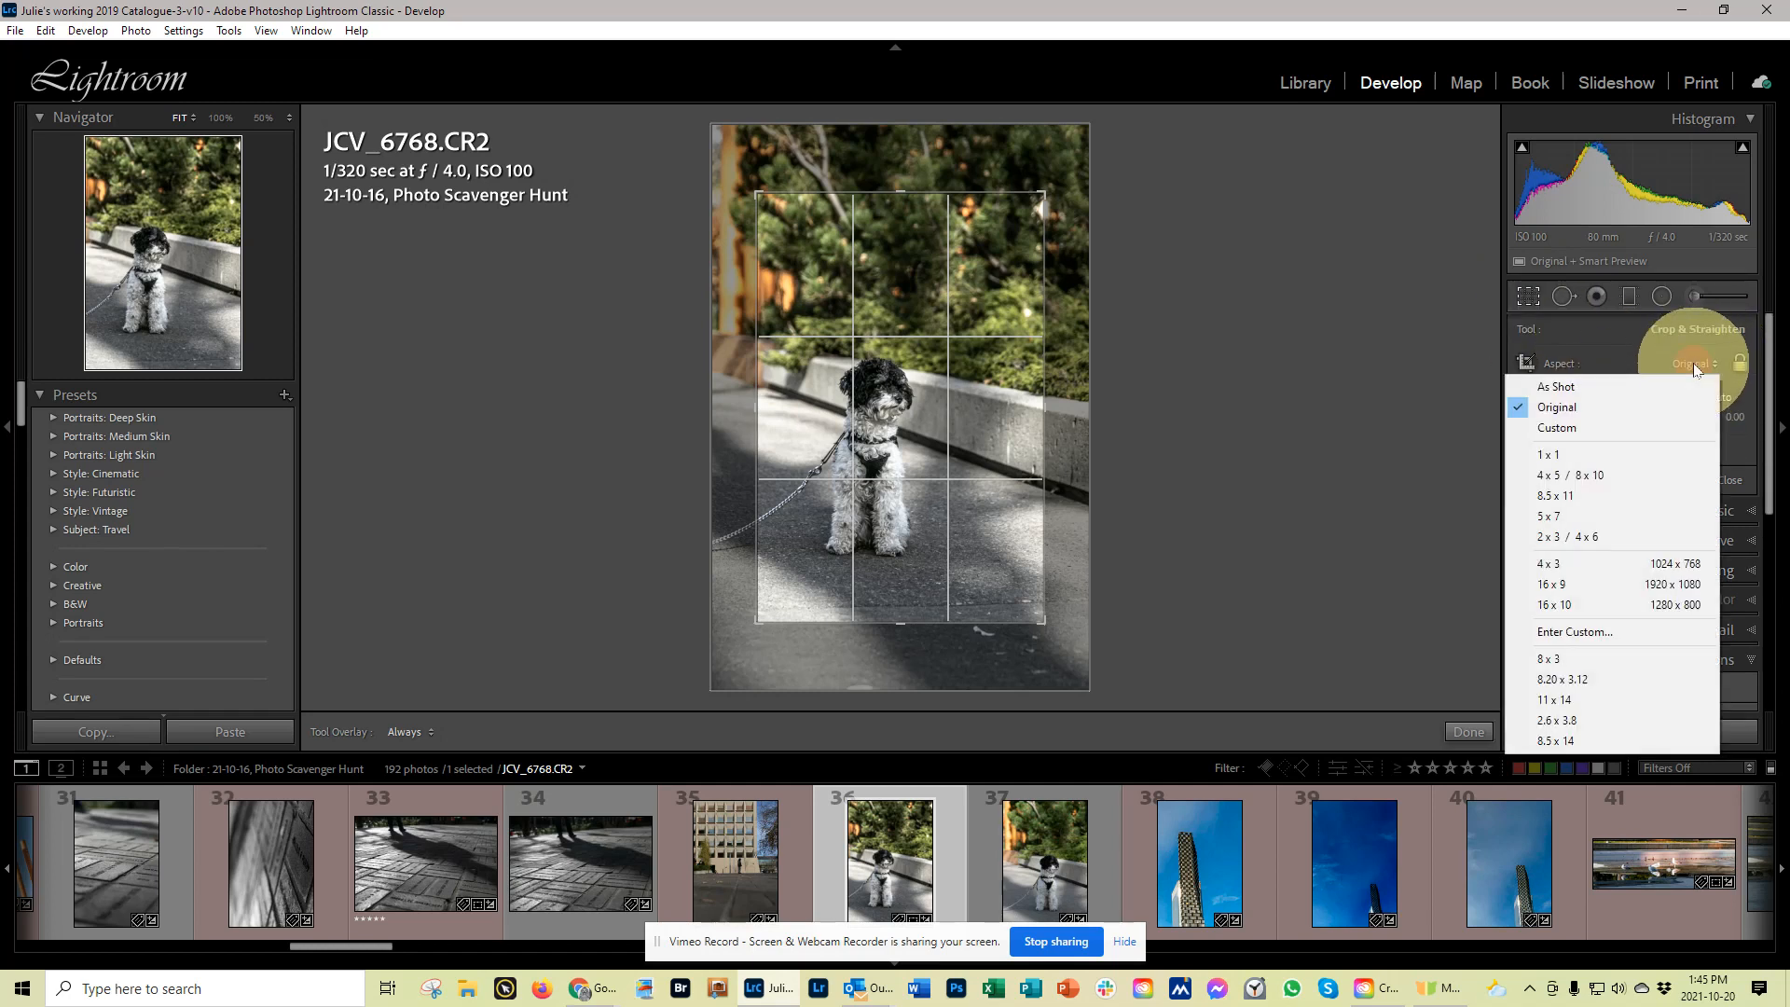
left_click(1577, 386)
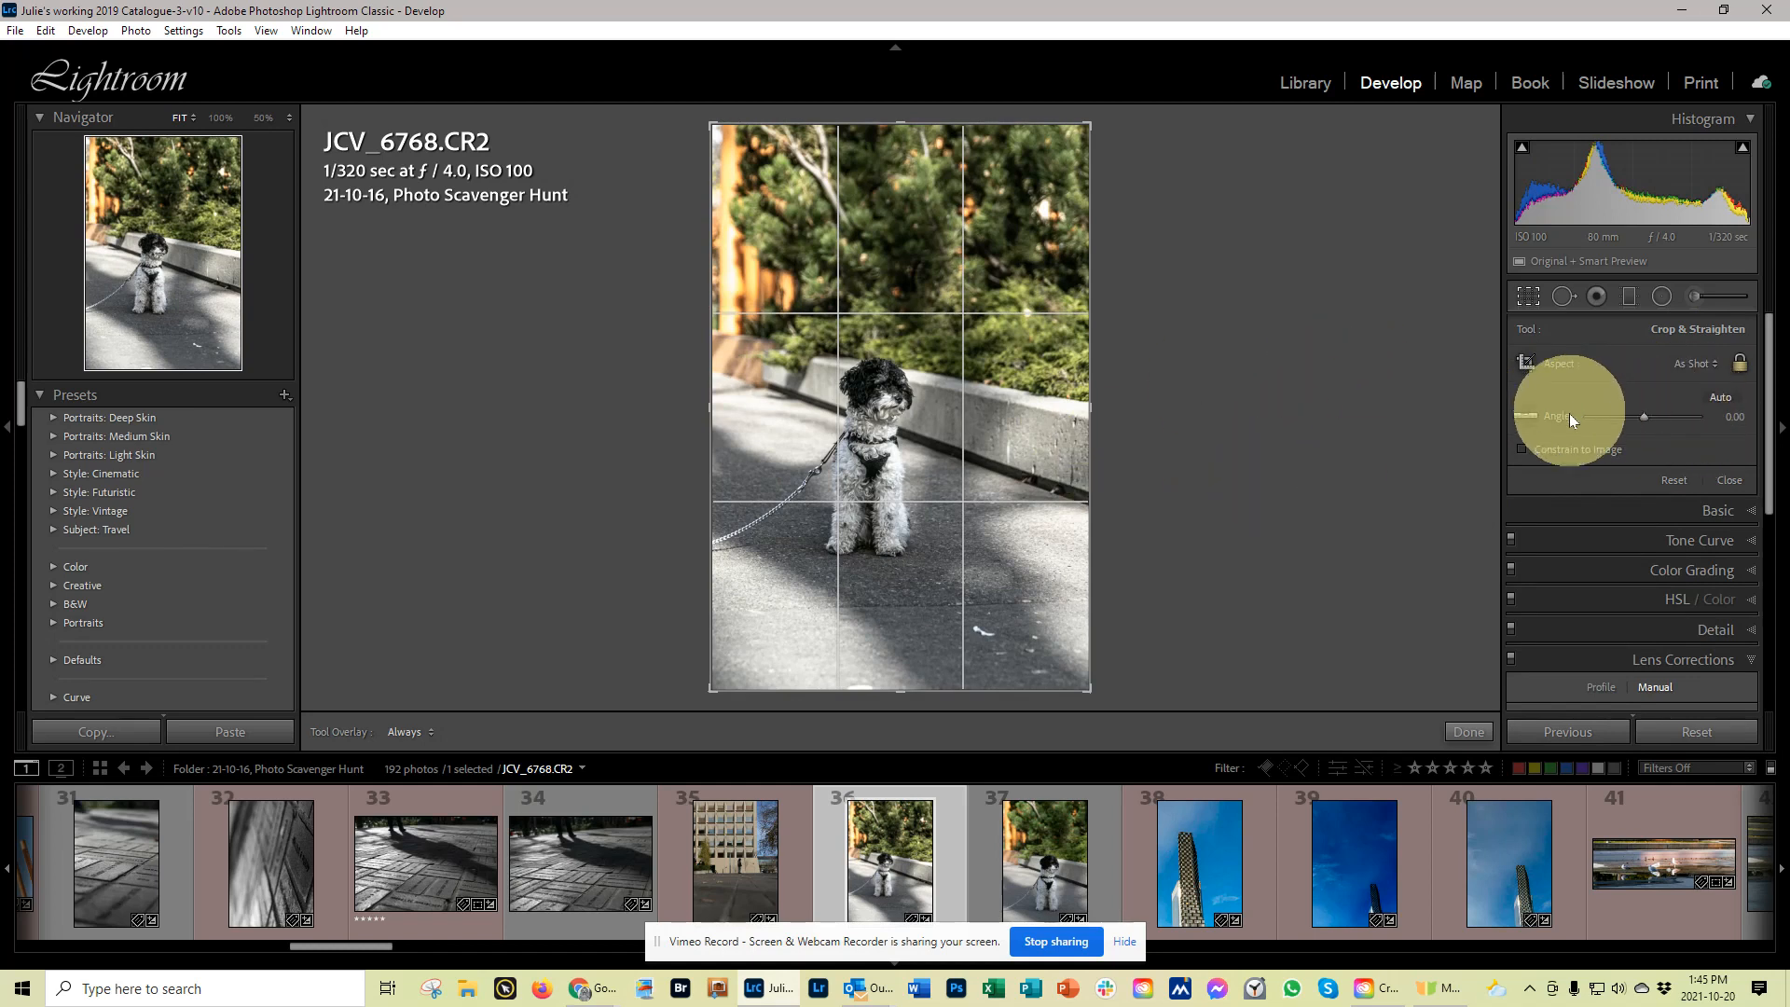
scroll(1569, 417, "down", 1)
scroll(1566, 455, "down", 1)
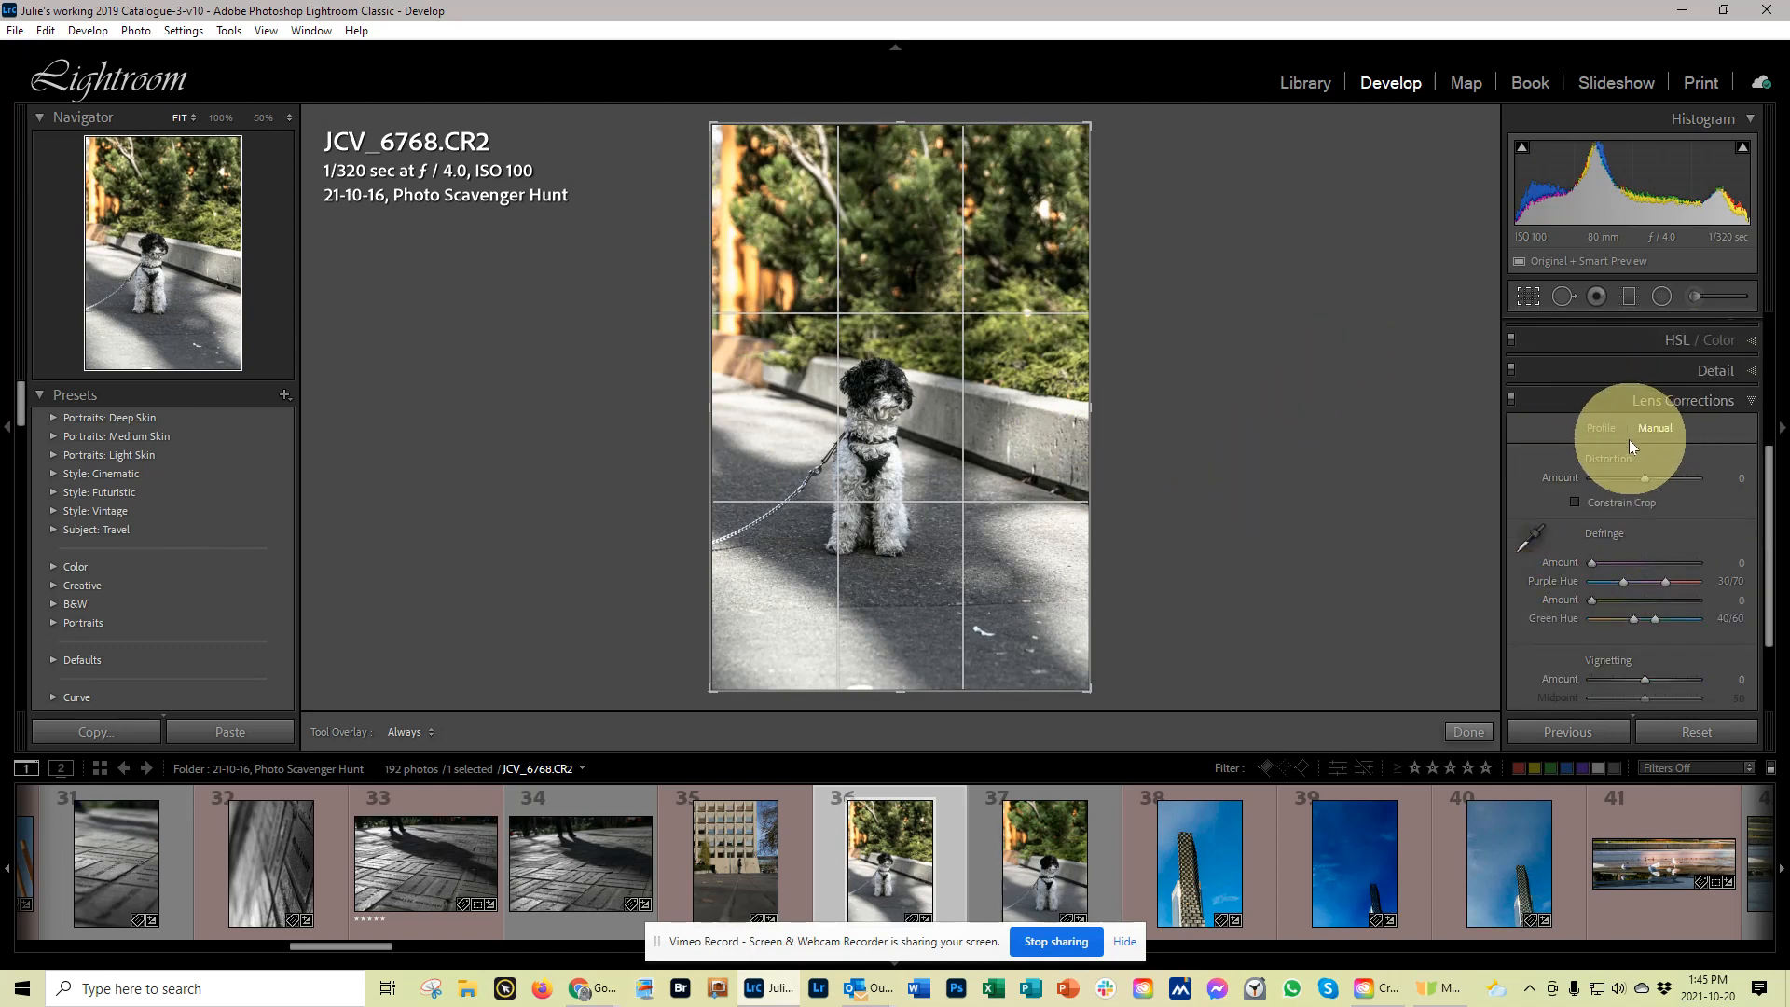
scroll(1618, 452, "down", 1)
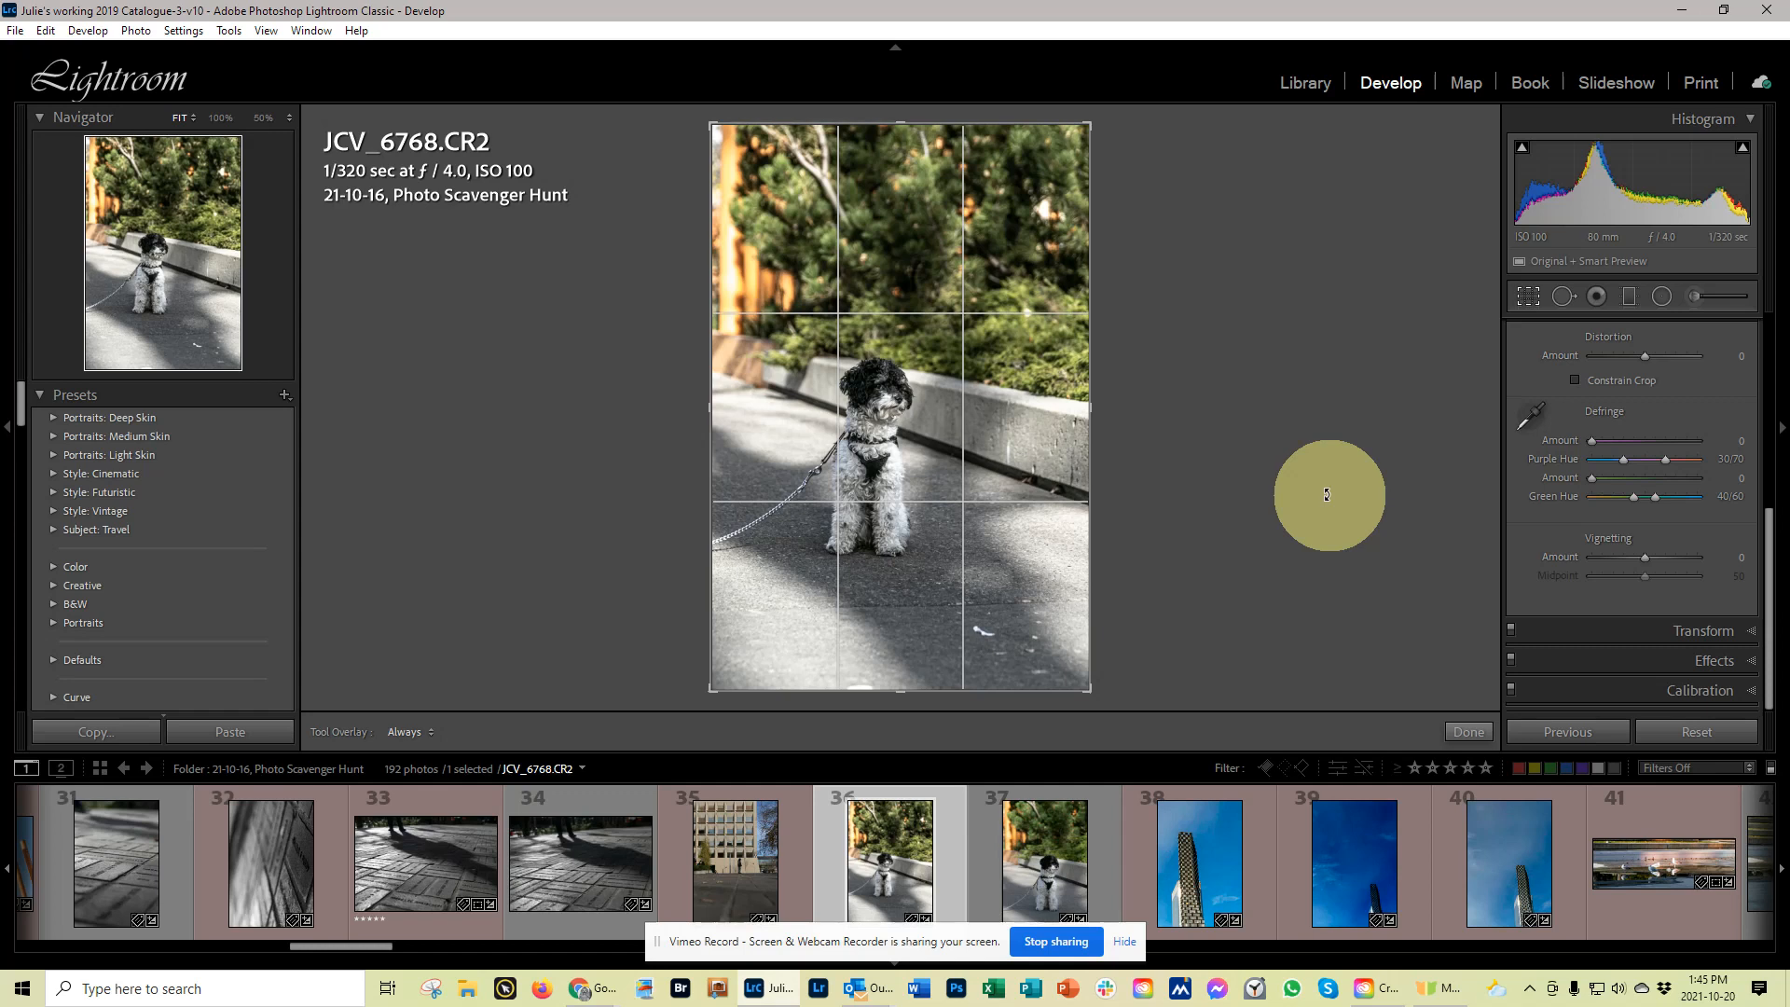
left_click(1727, 667)
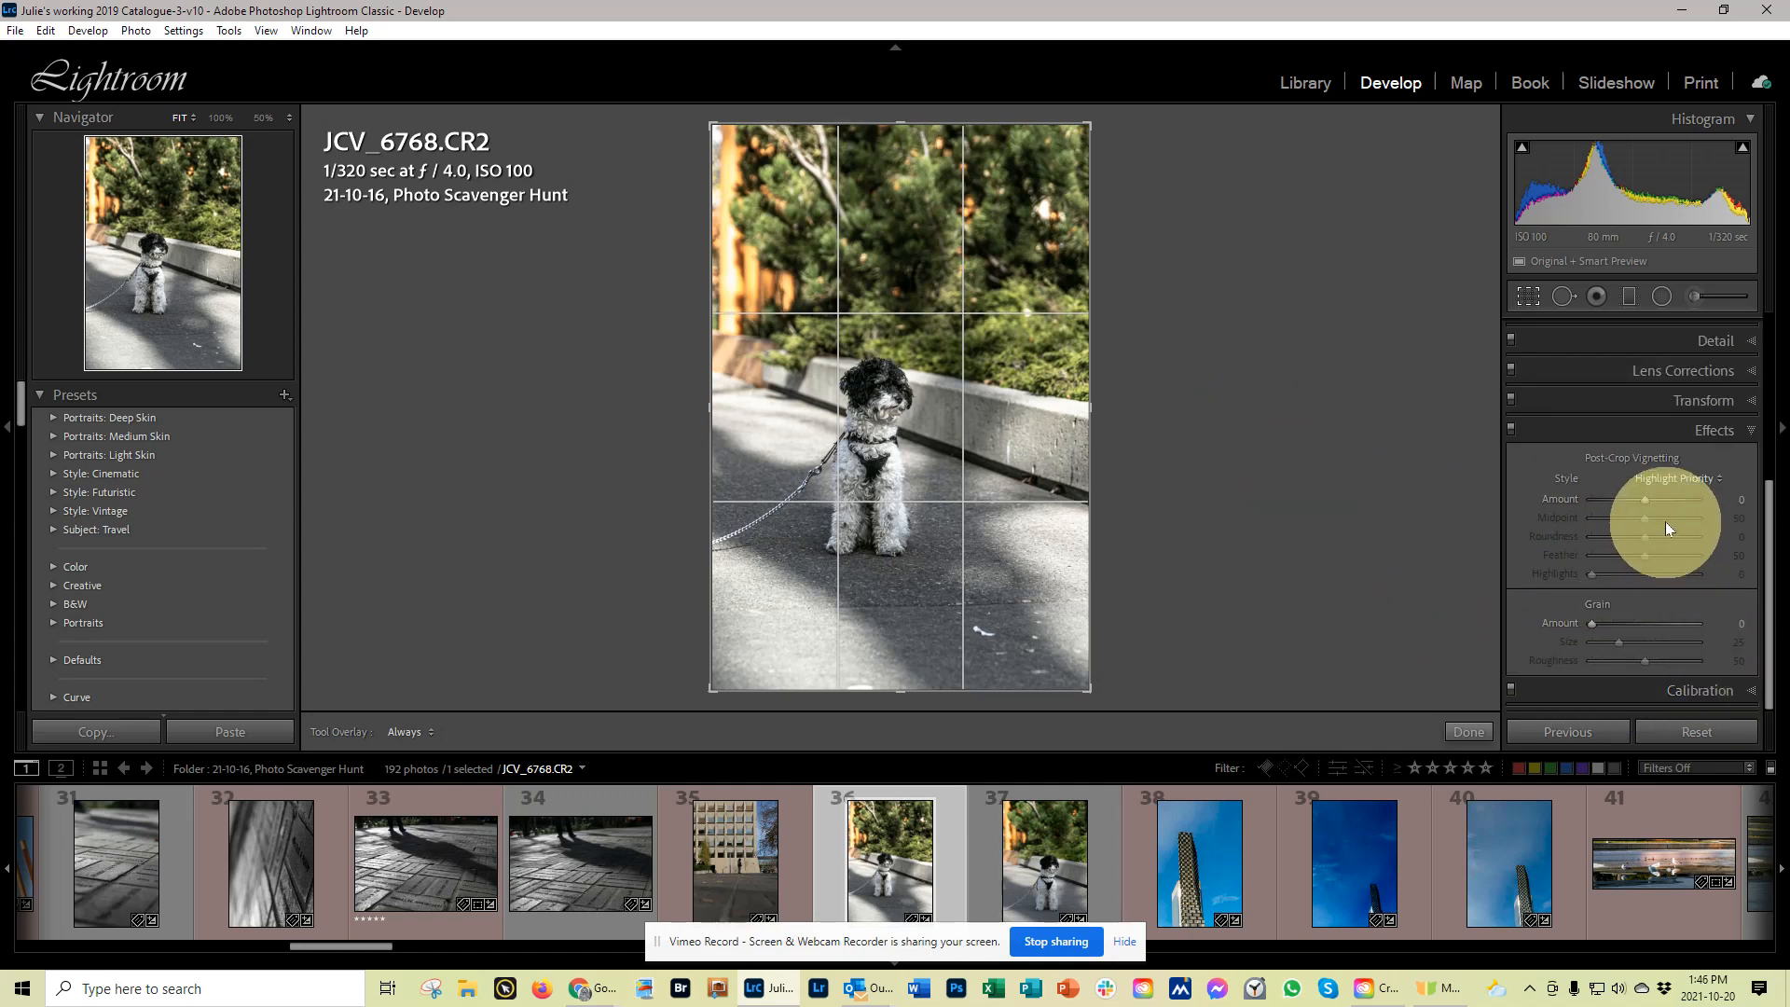
left_click(1469, 733)
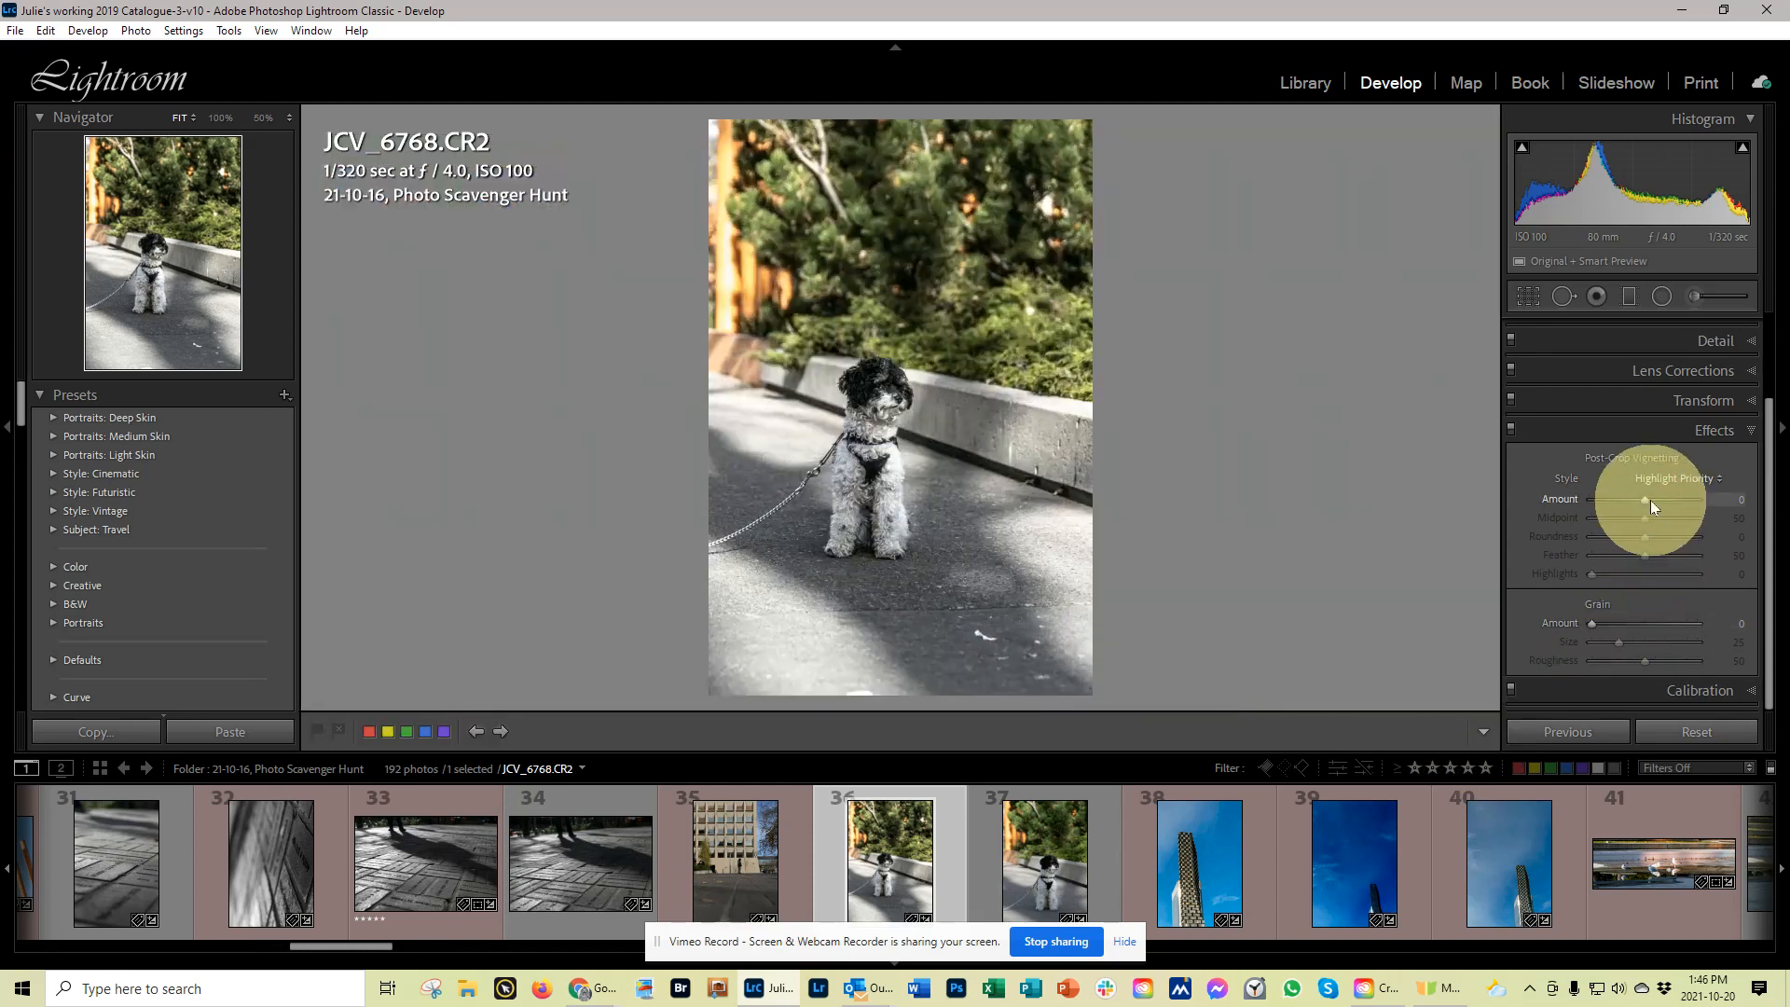
- Test the post-crop vignette Amount at -100 and +9, and reset it to zero
left_click_drag(1644, 499, 1566, 505)
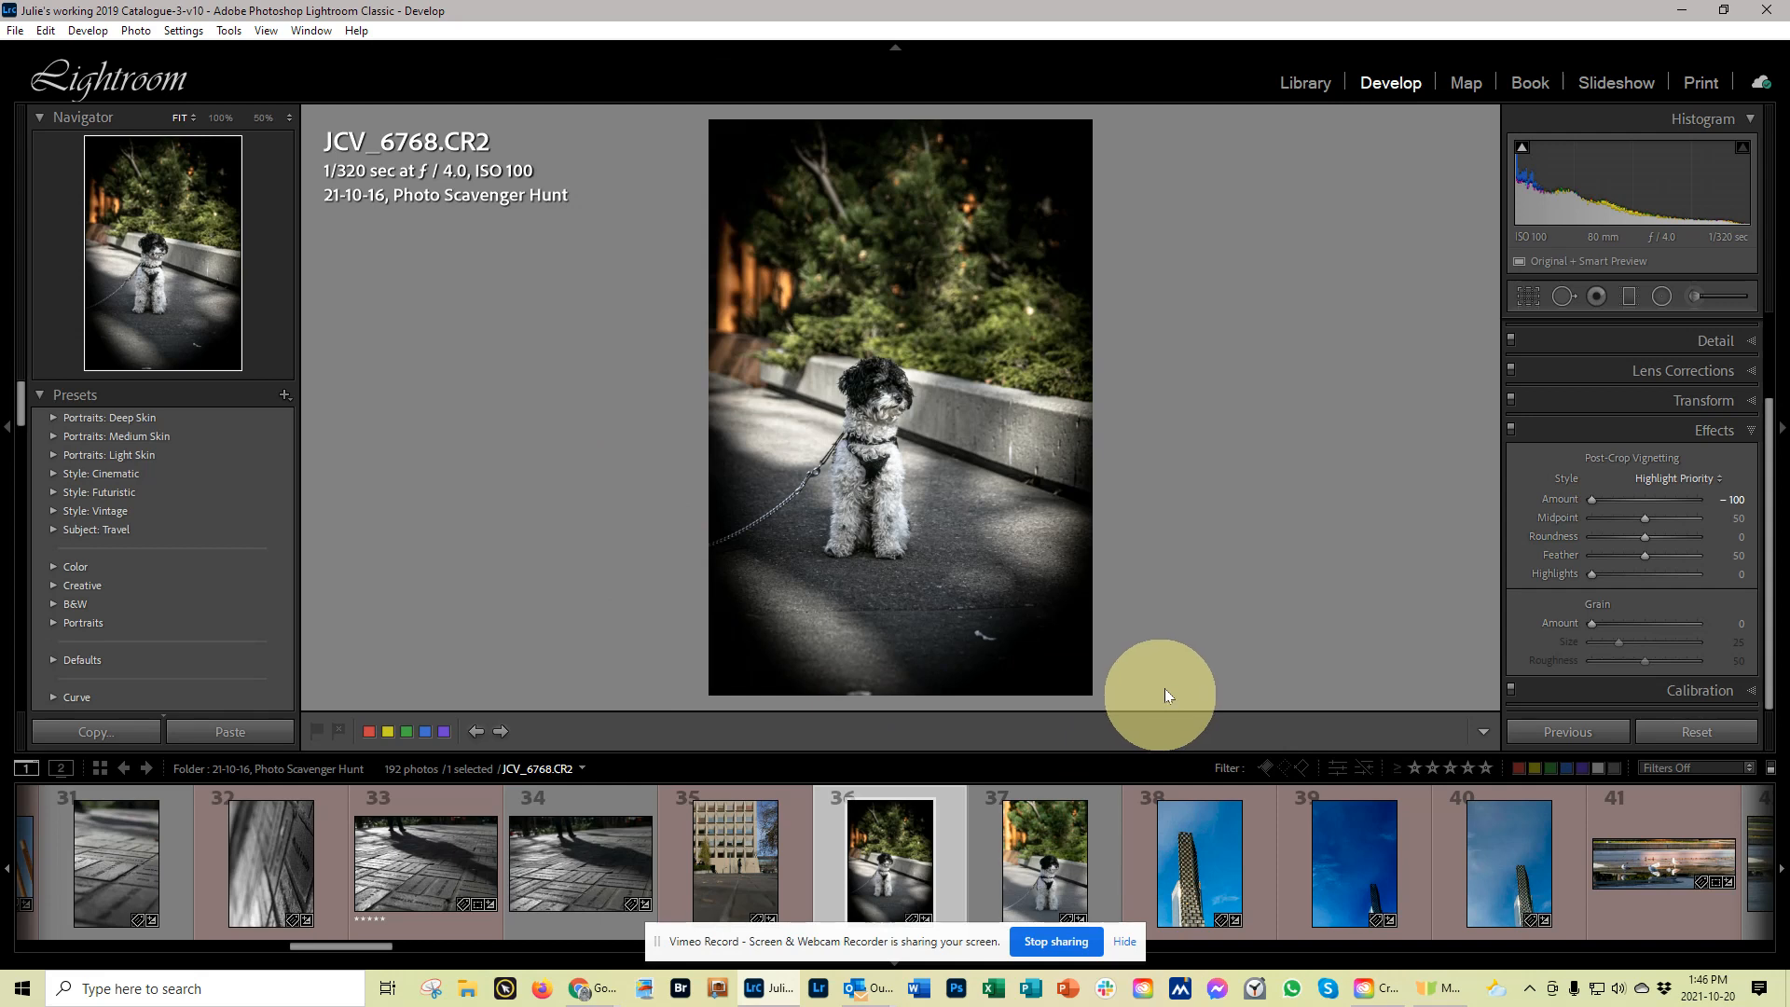
left_click_drag(1591, 500, 1643, 500)
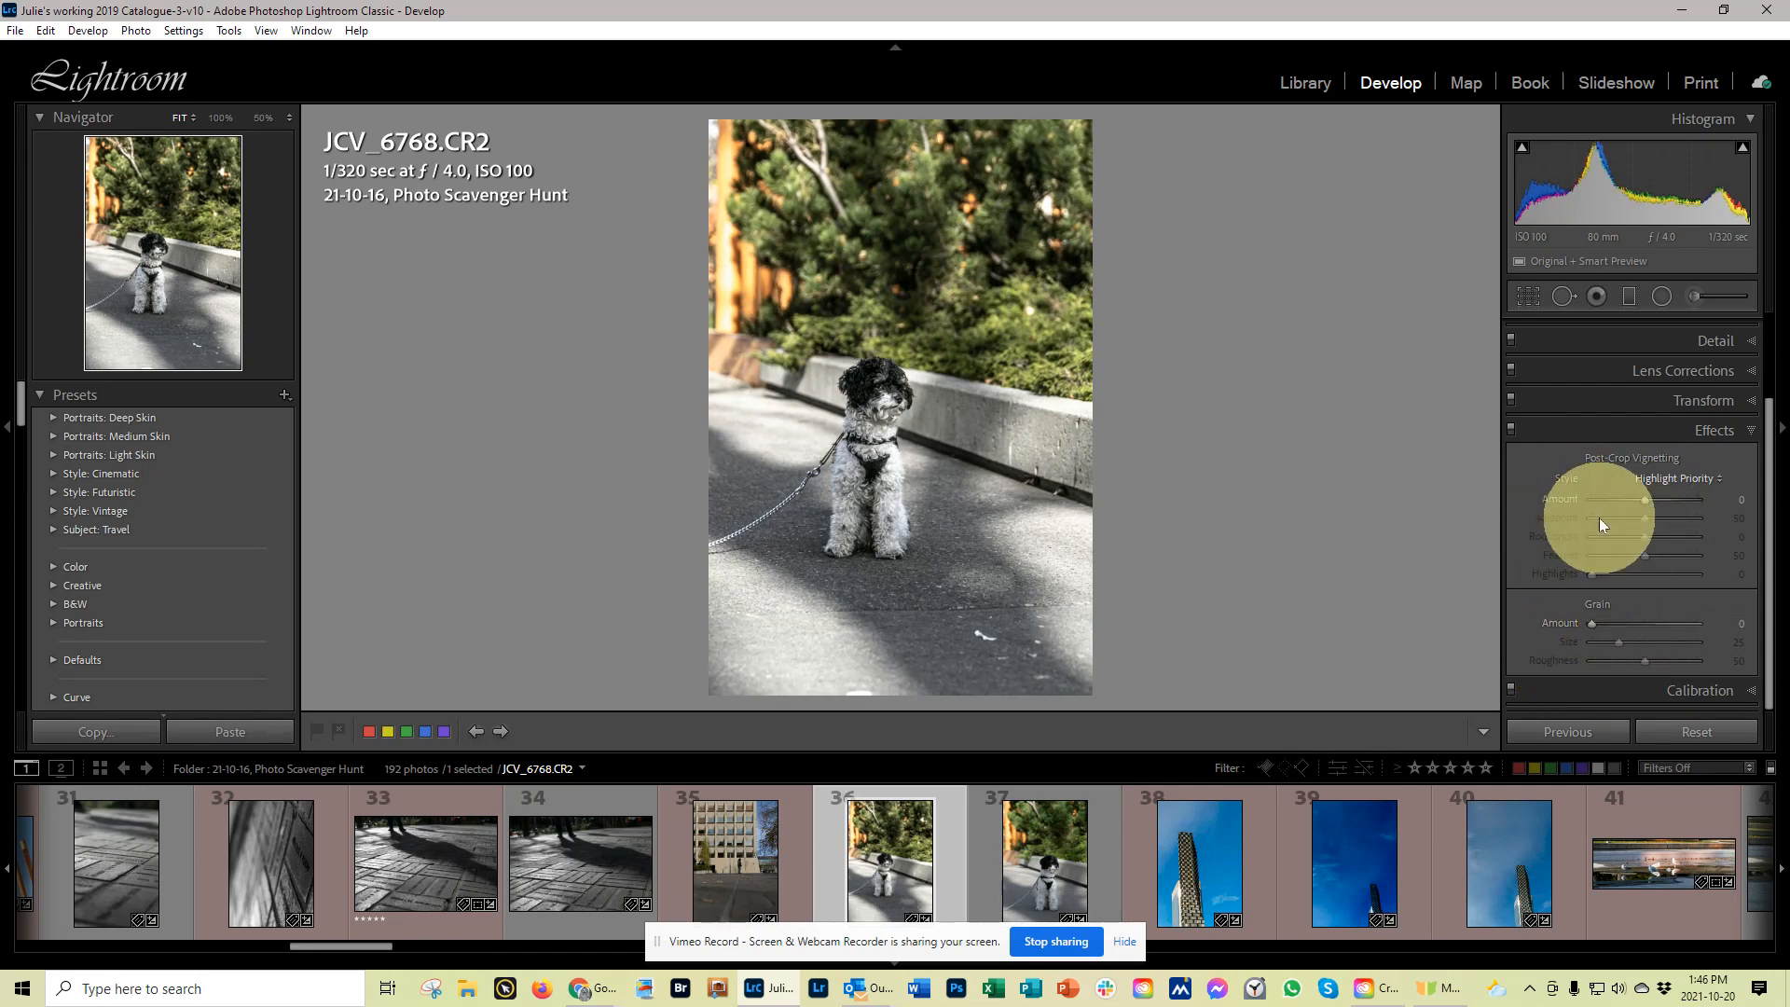
left_click_drag(1648, 496, 1651, 496)
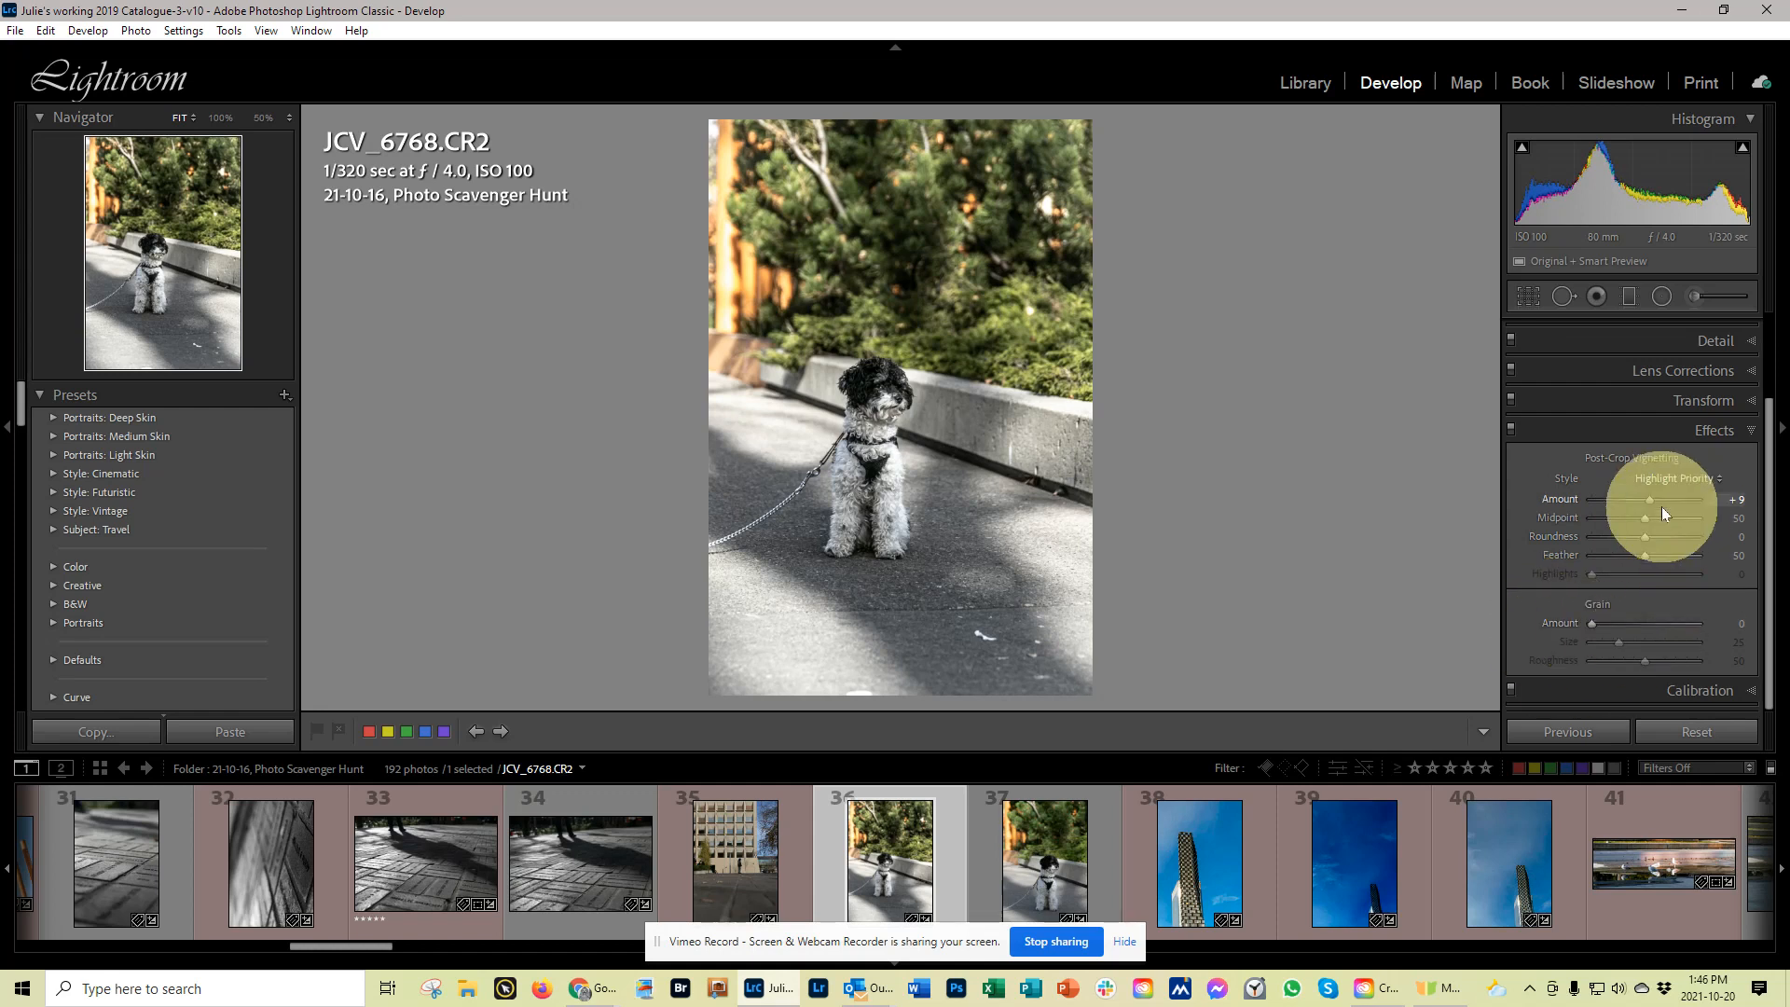
double_click(1575, 500)
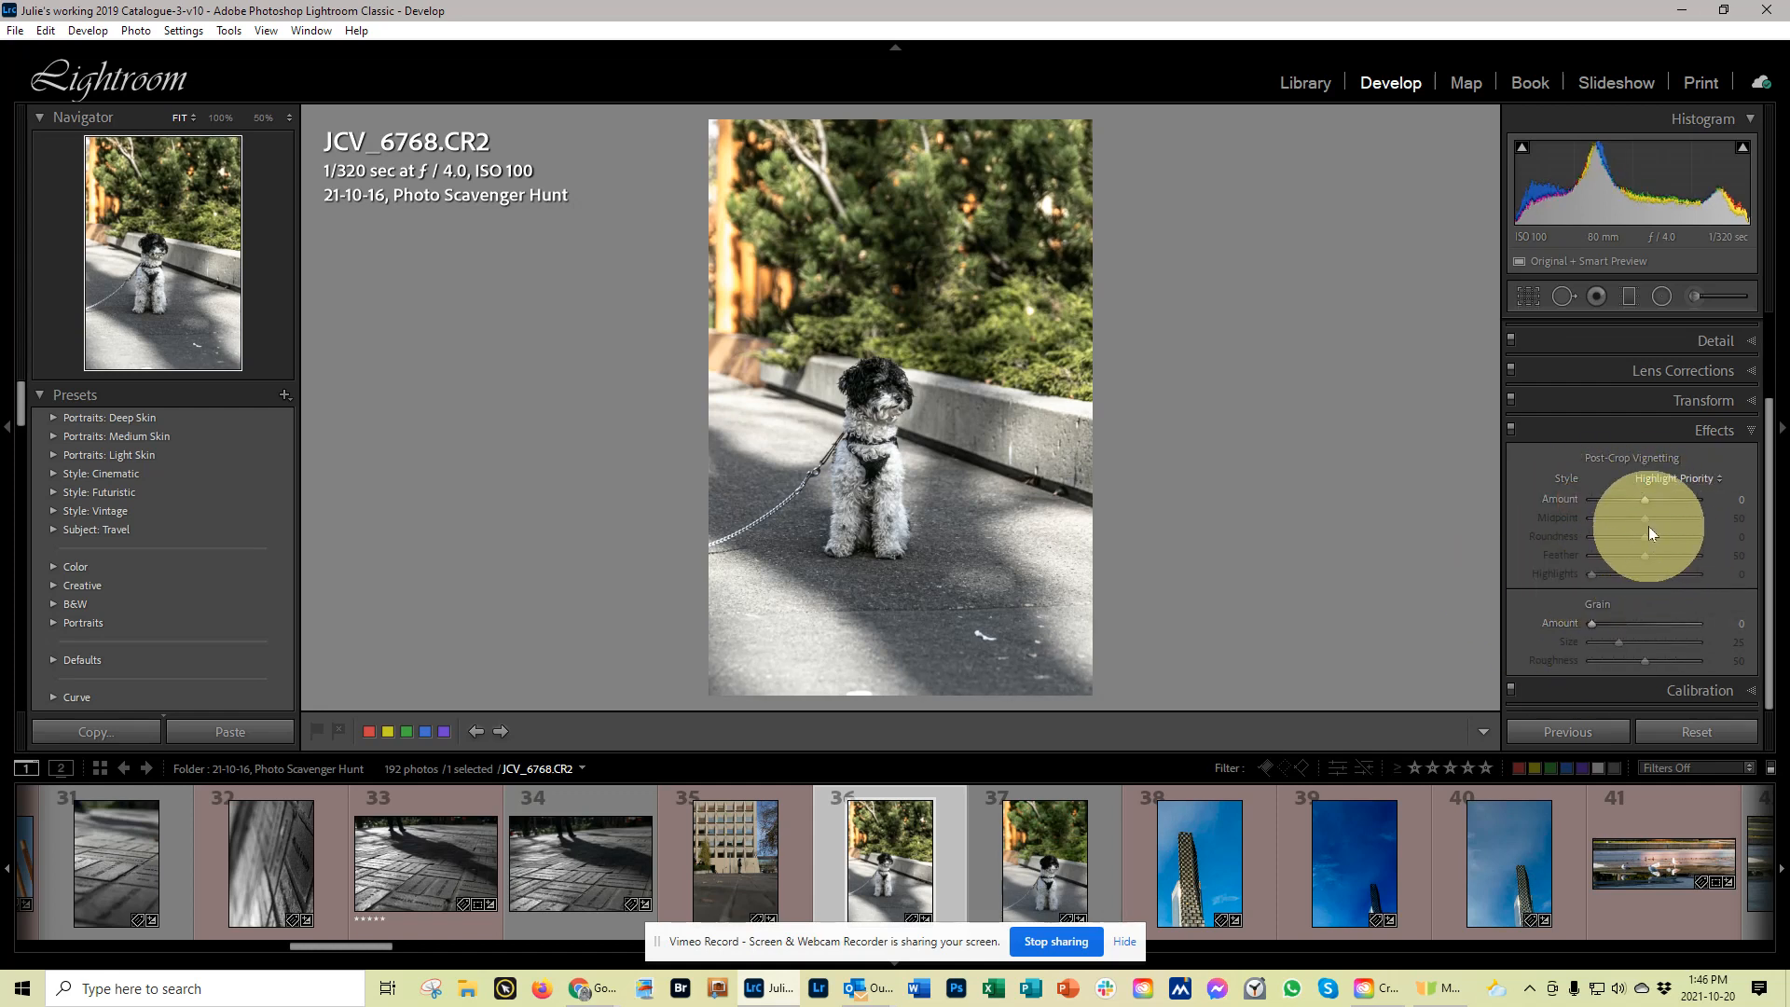
- Test a hard-edged oval vignette with Amount -82, Midpoint 11 and Feather 0
left_click_drag(1646, 500, 1637, 497)
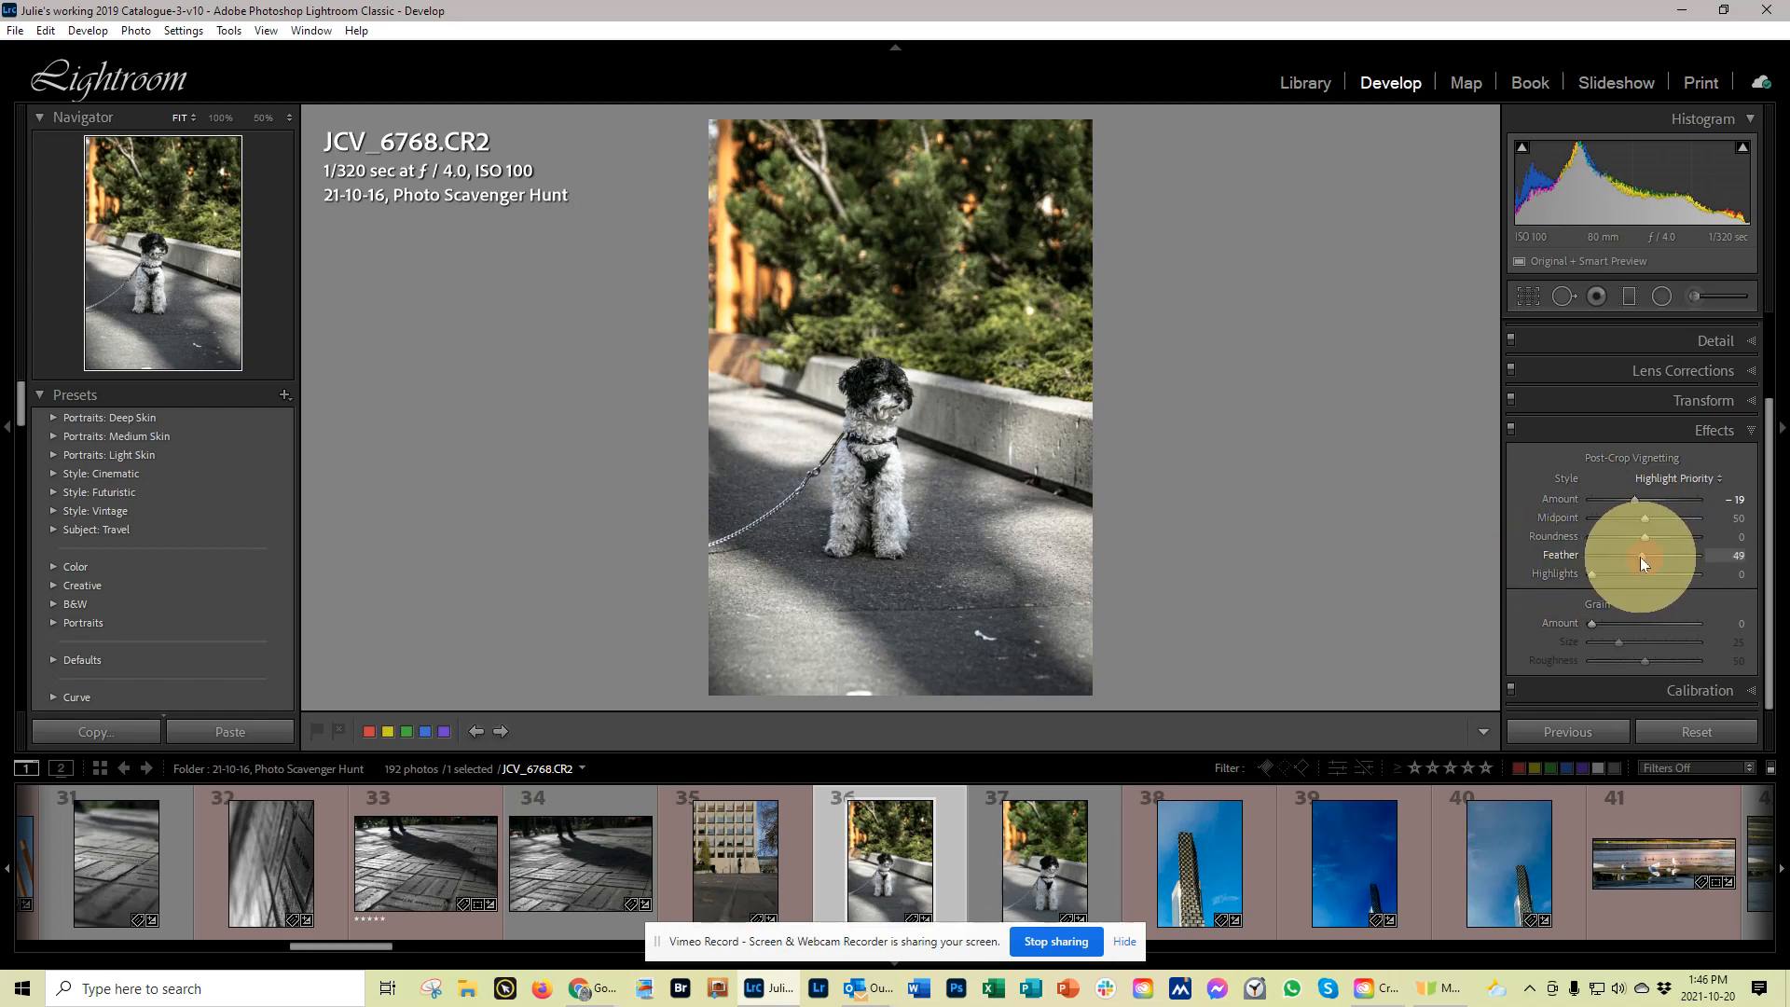
left_click_drag(1640, 557, 1578, 559)
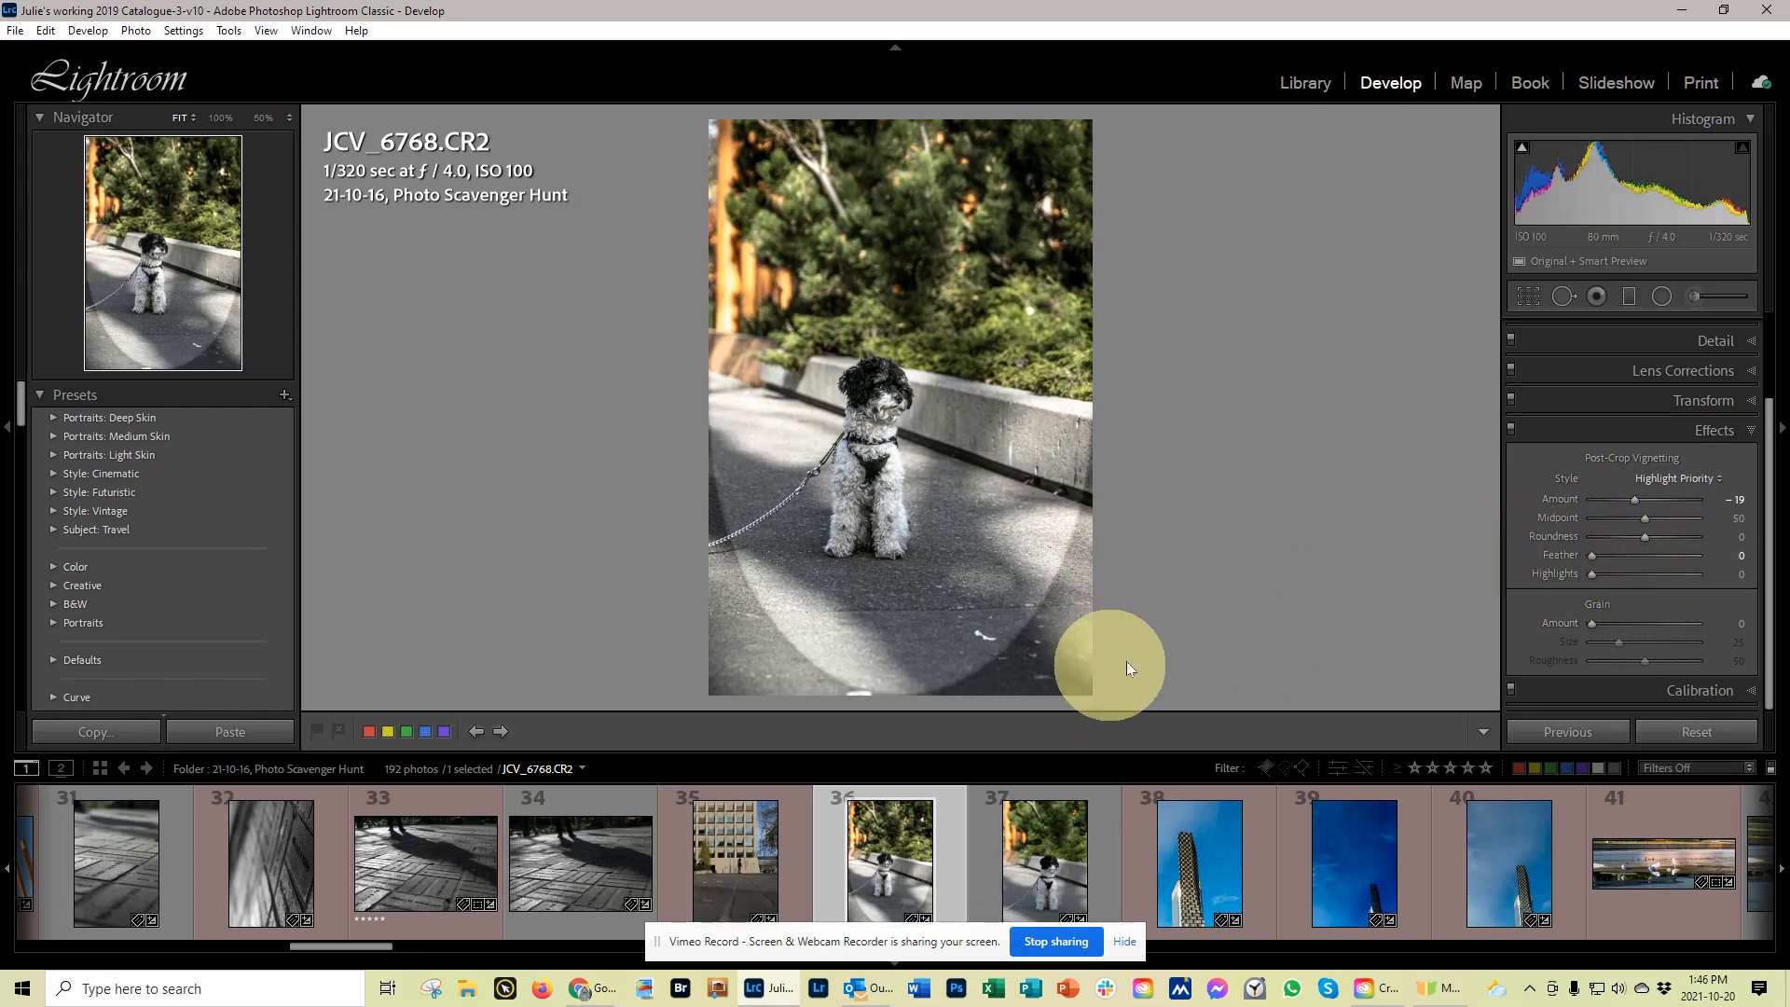
left_click_drag(1632, 502, 1597, 499)
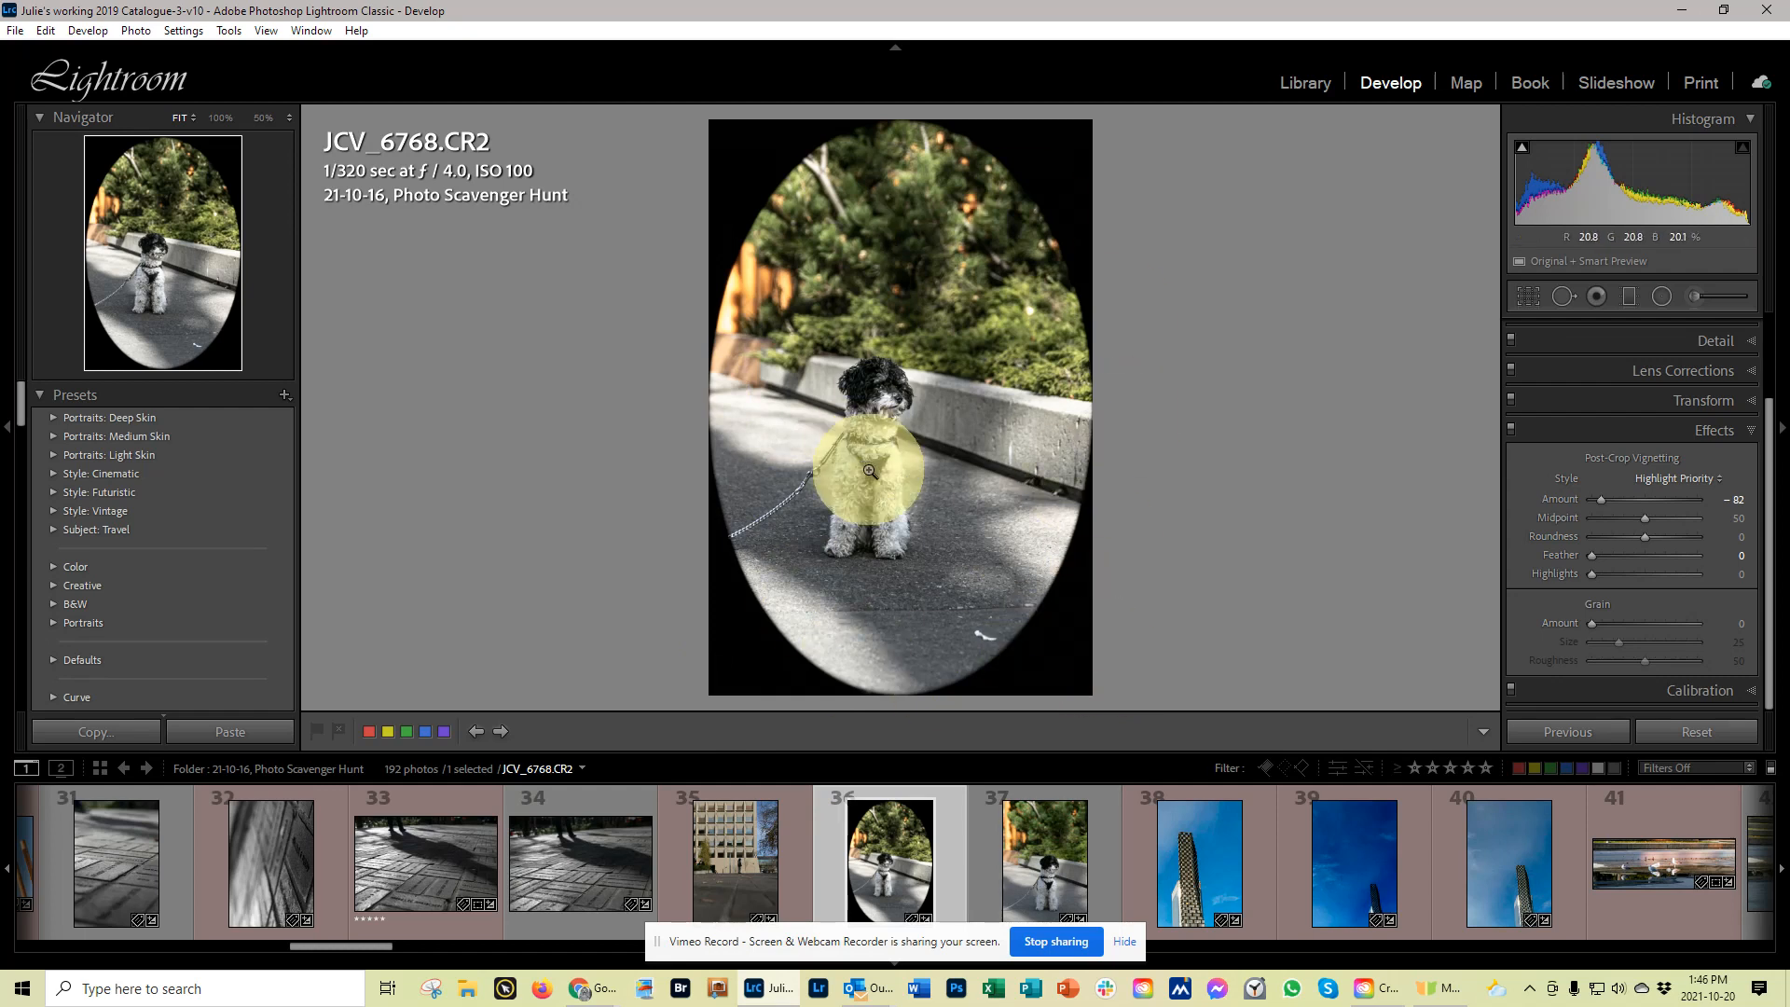
left_click_drag(1642, 518, 1603, 522)
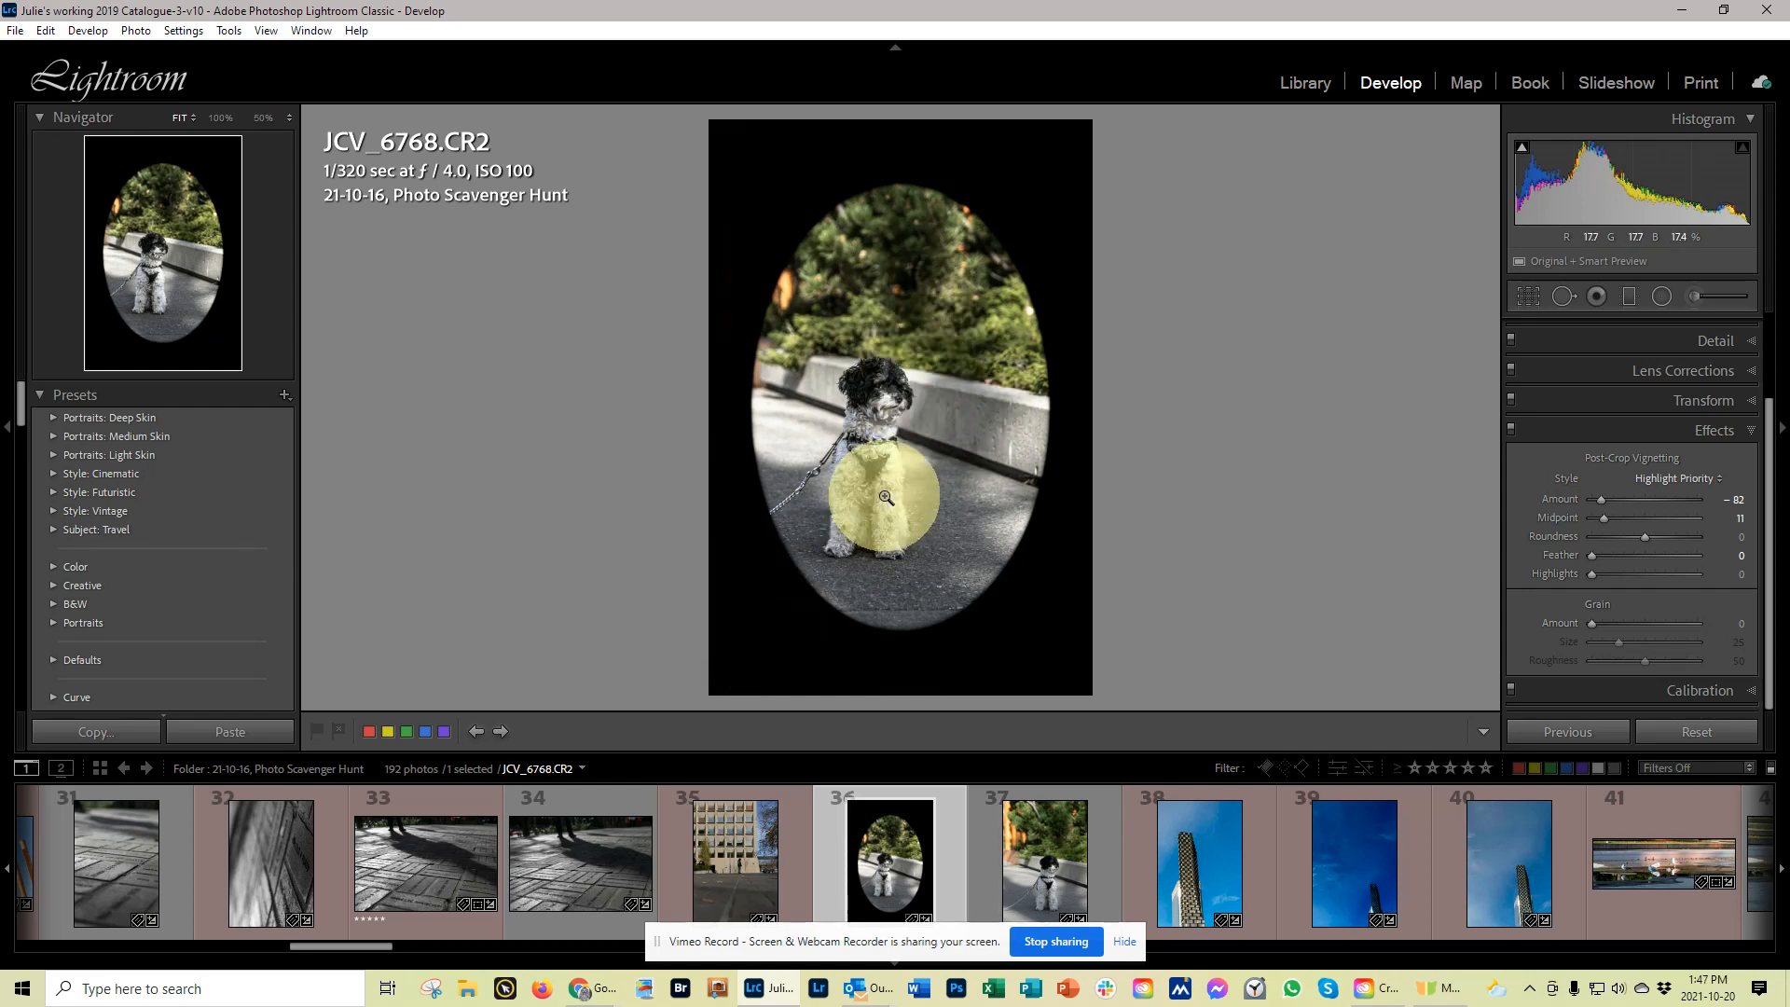
- Shape a soft dark vignette with Amount -30, Midpoint 17, Roundness +35 and Feather 55
left_click_drag(1603, 516, 1663, 535)
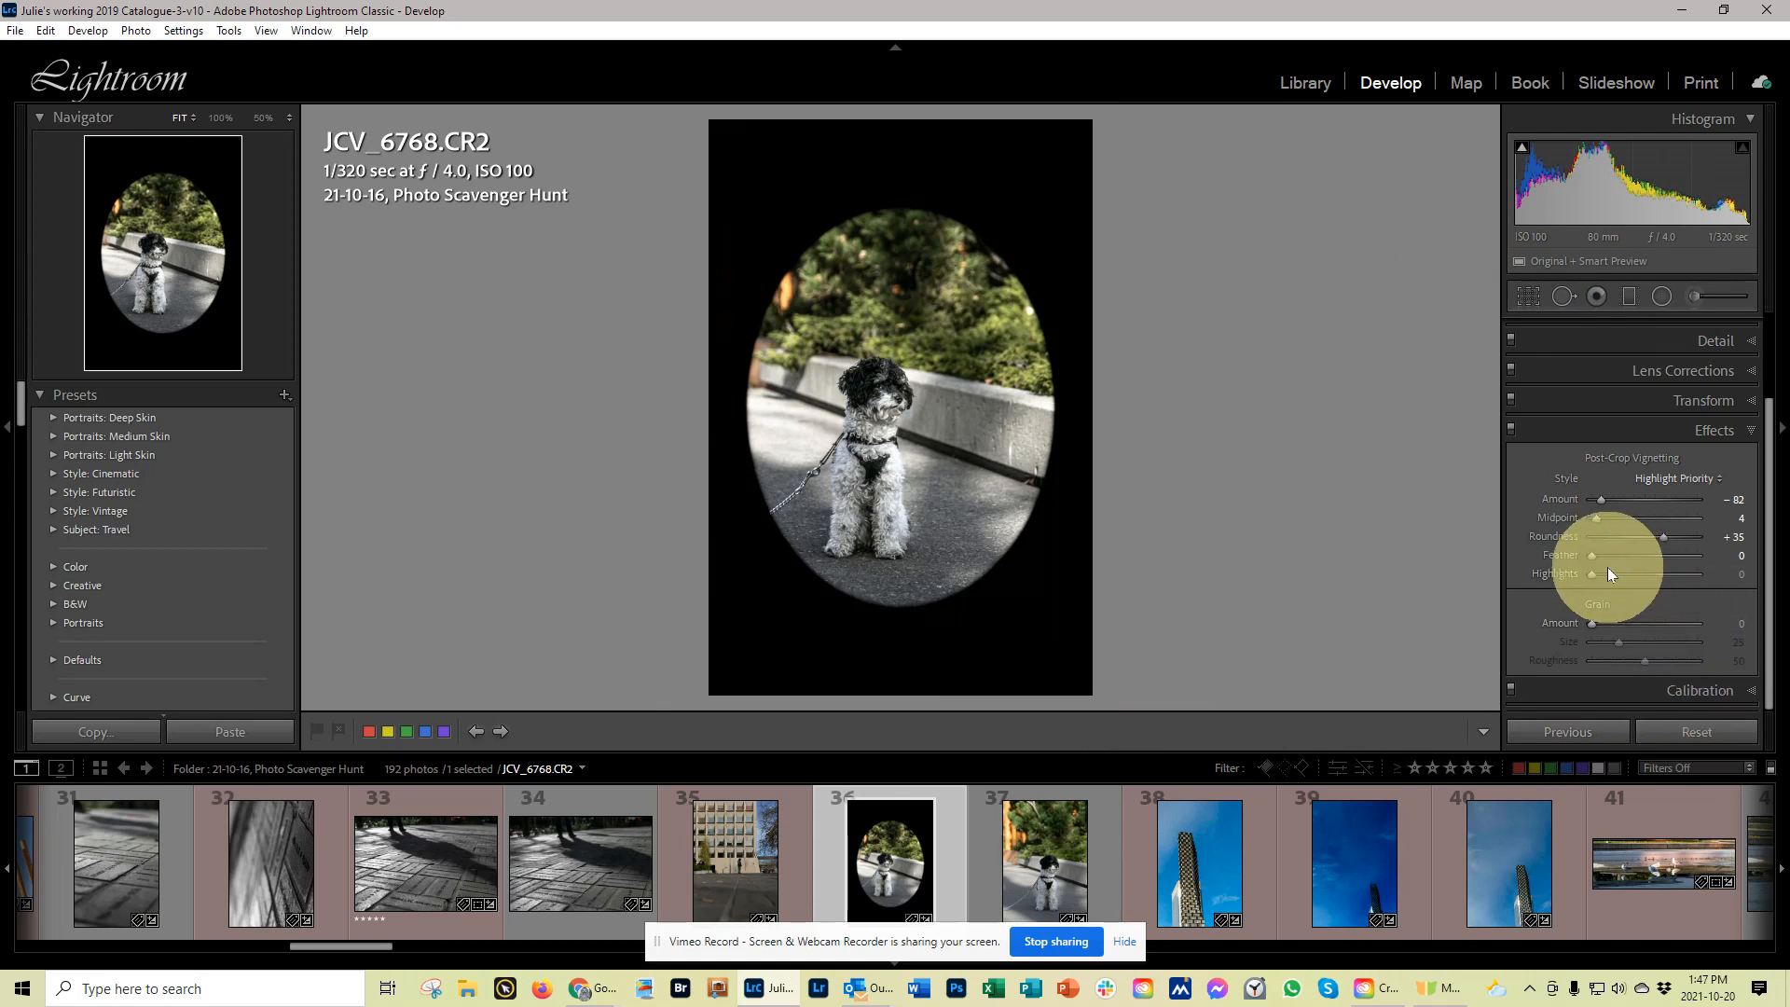
left_click_drag(1597, 516, 1650, 558)
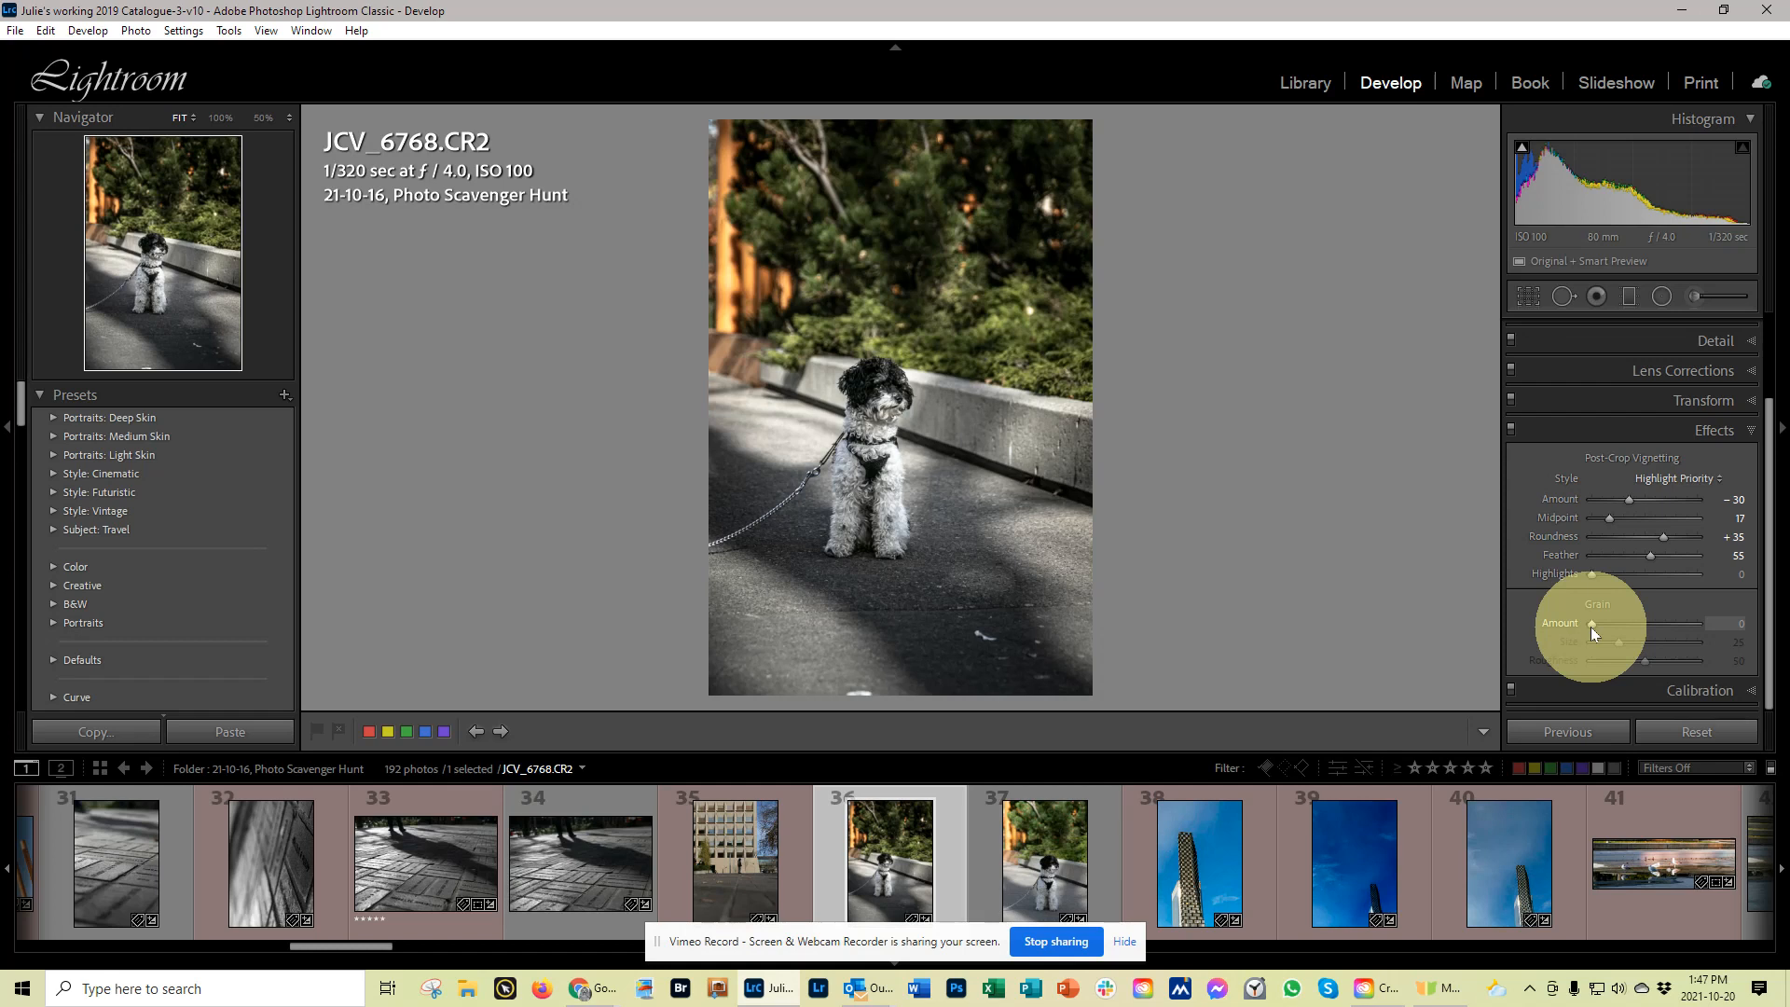
scroll(1655, 489, "up", 3)
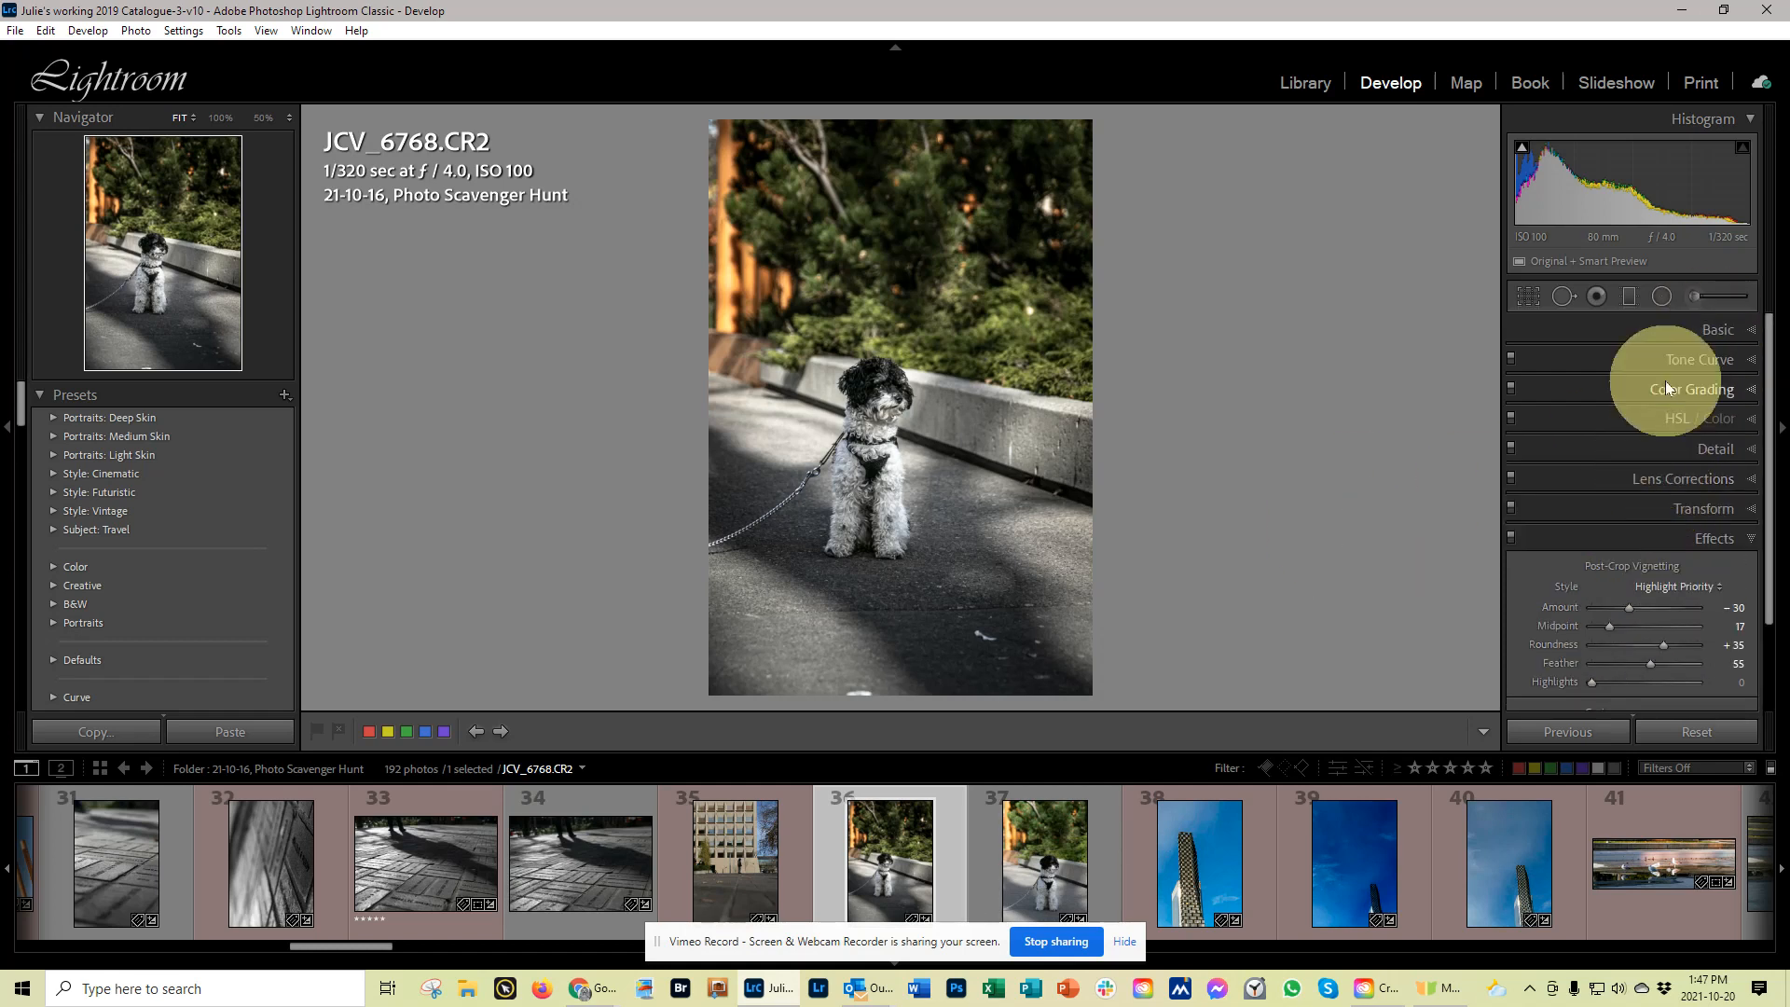
- Convert the photo to black and white and test film grain with Amount 100 and Size 100 at full magnification
left_click(1718, 333)
left_click(1719, 354)
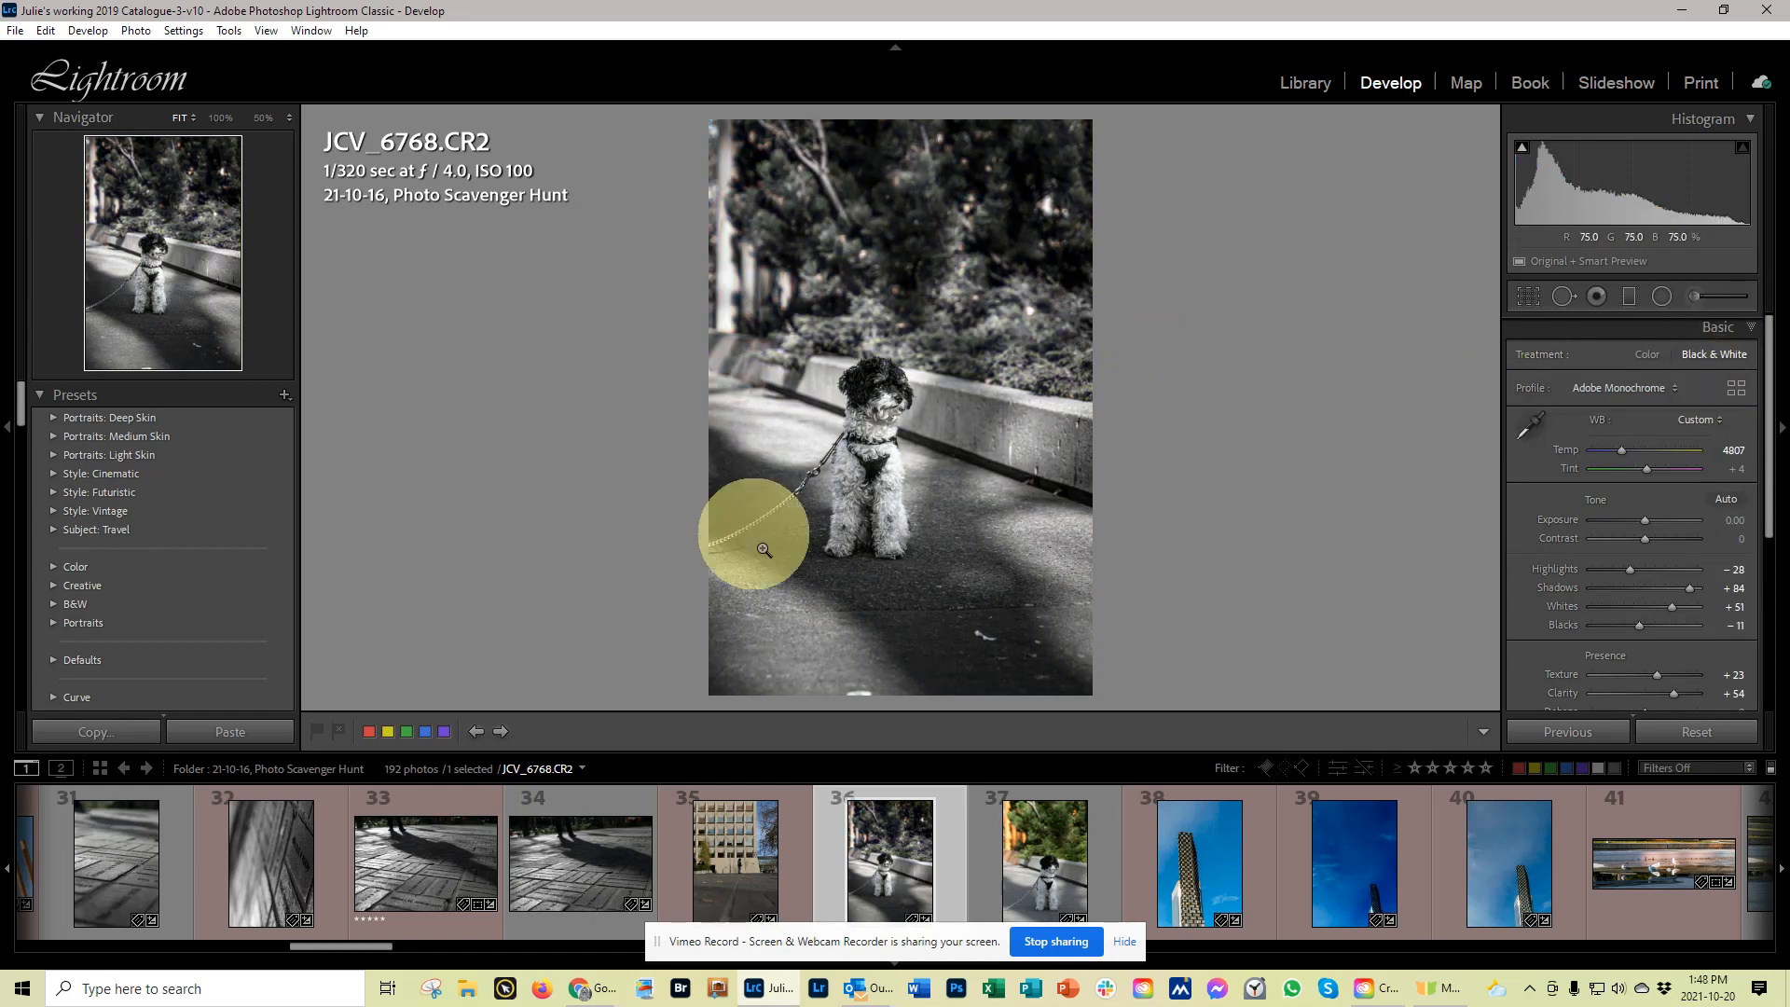
scroll(1641, 578, "down", 6)
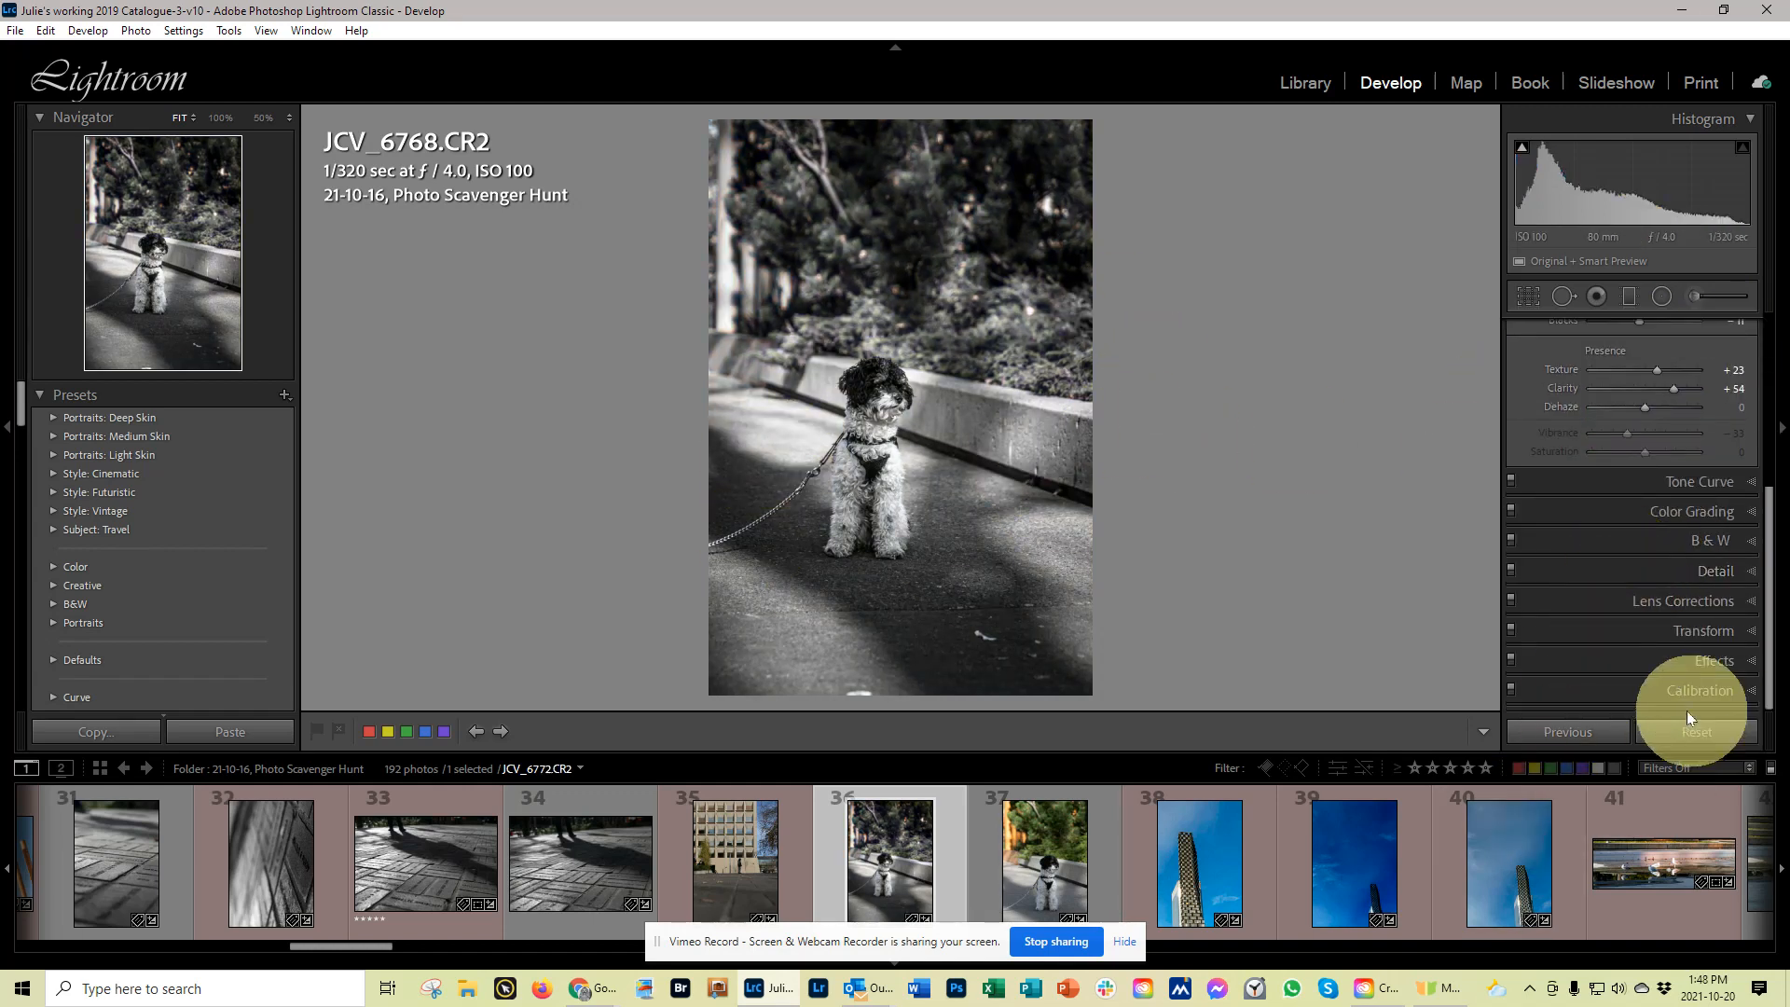
left_click(1622, 660)
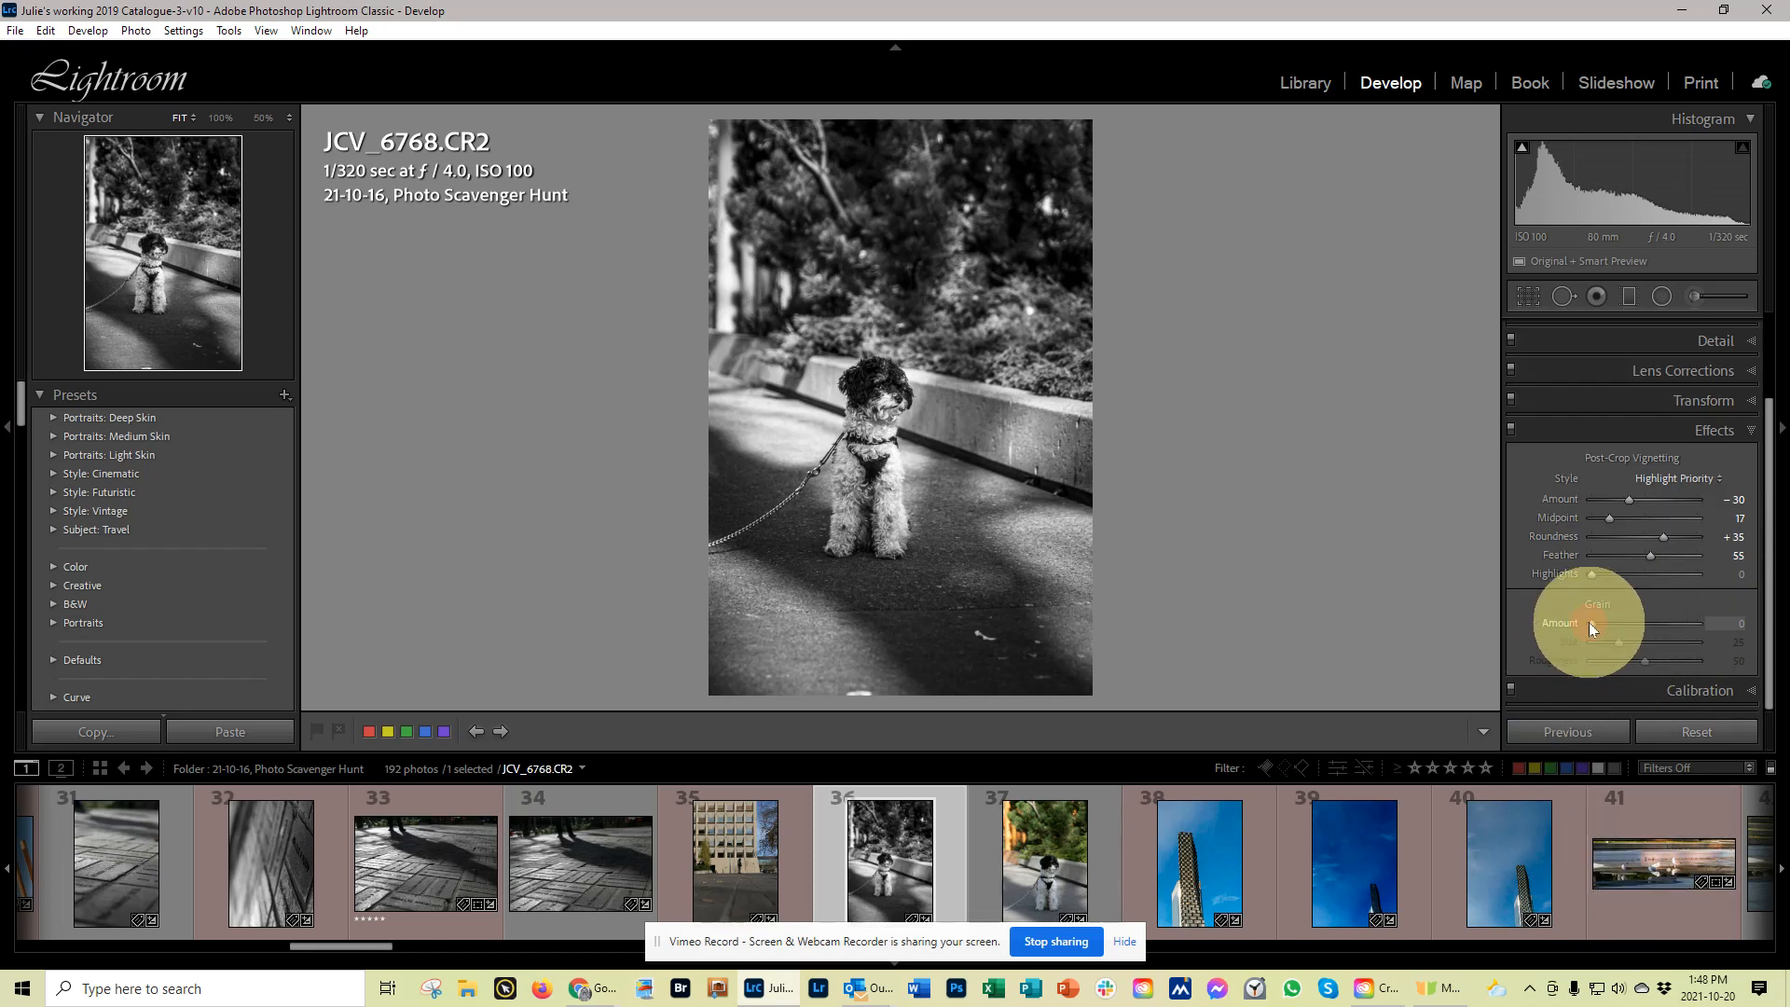
left_click_drag(1591, 625, 1631, 623)
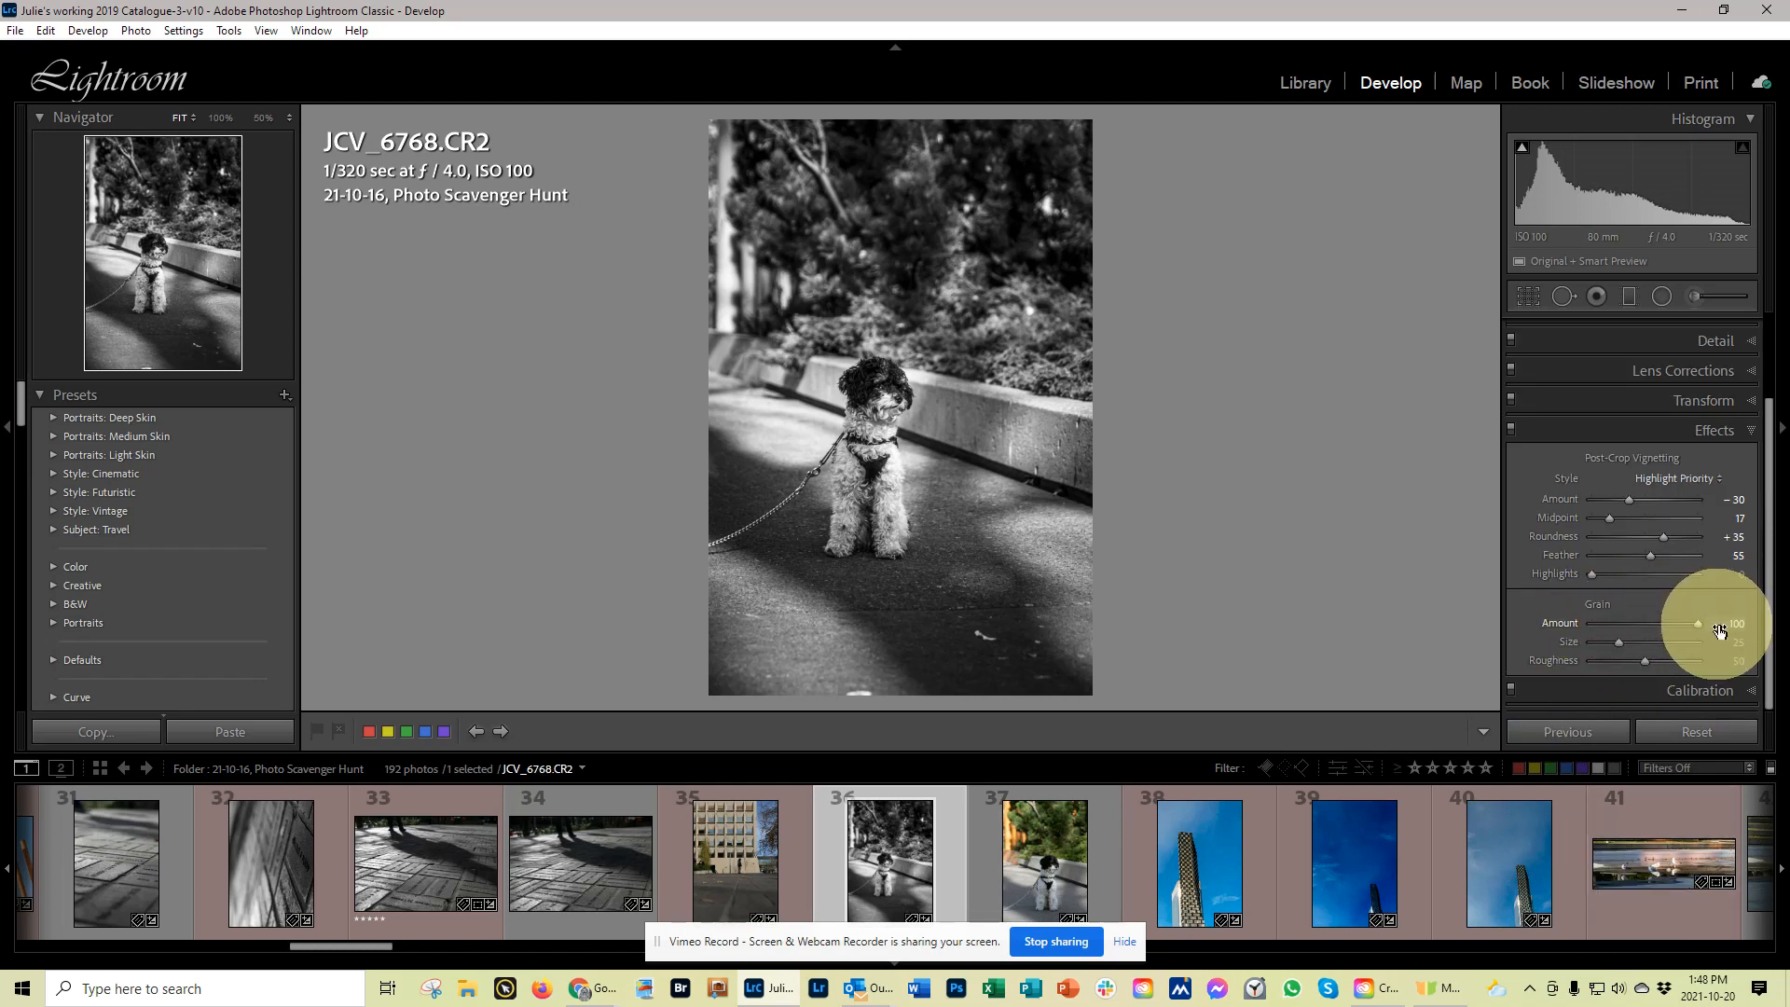
left_click_drag(1619, 641, 1704, 641)
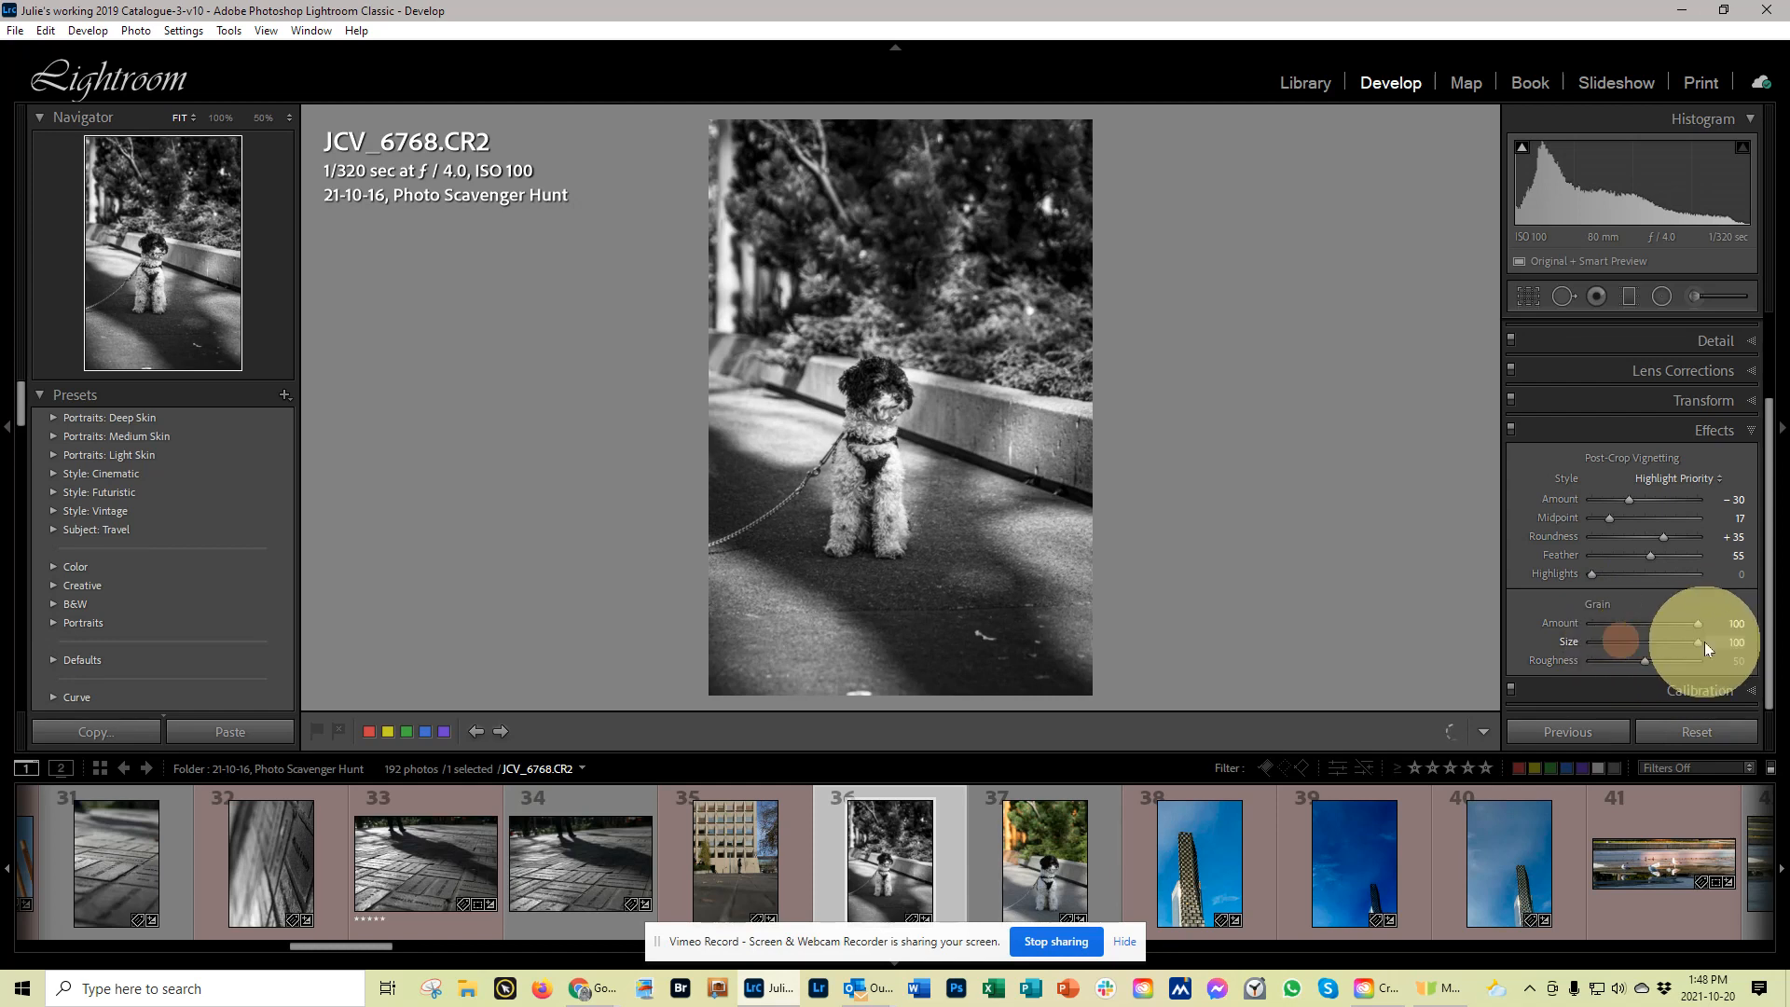
left_click(220, 118)
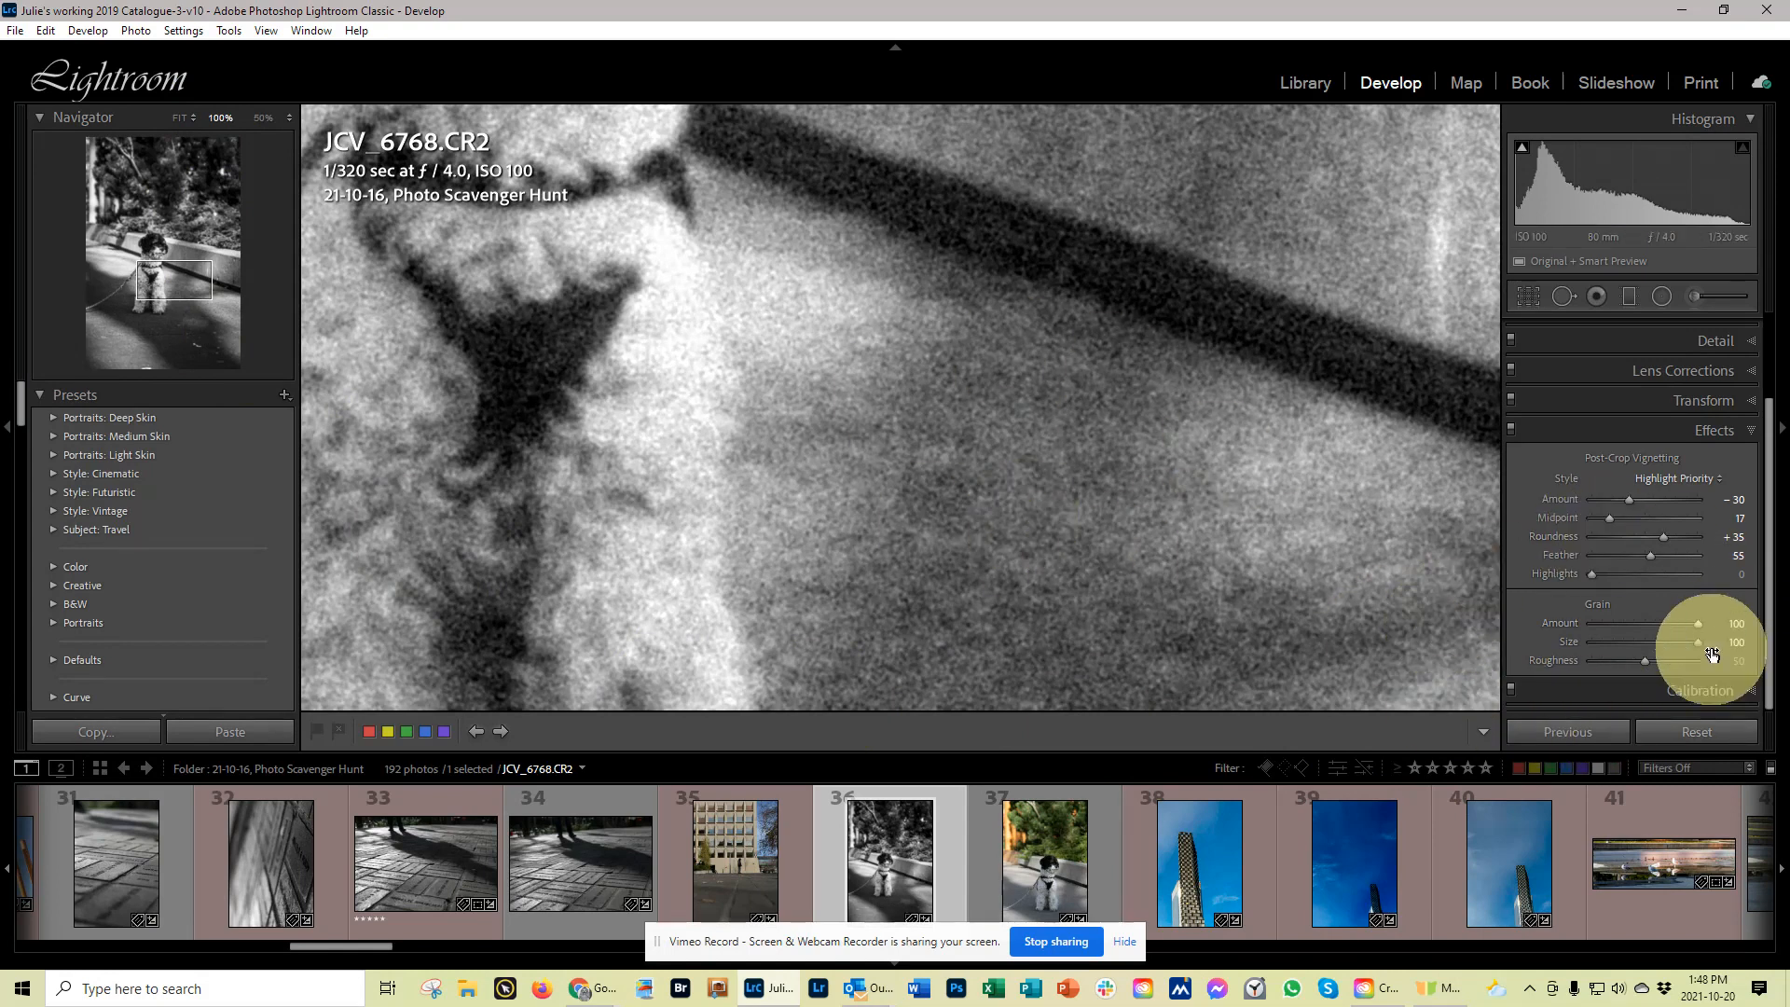
- Test a fine grain with Size 9 and a rough grain with Amount 75, Size 22 and Roughness 100
left_click_drag(1699, 643, 1604, 641)
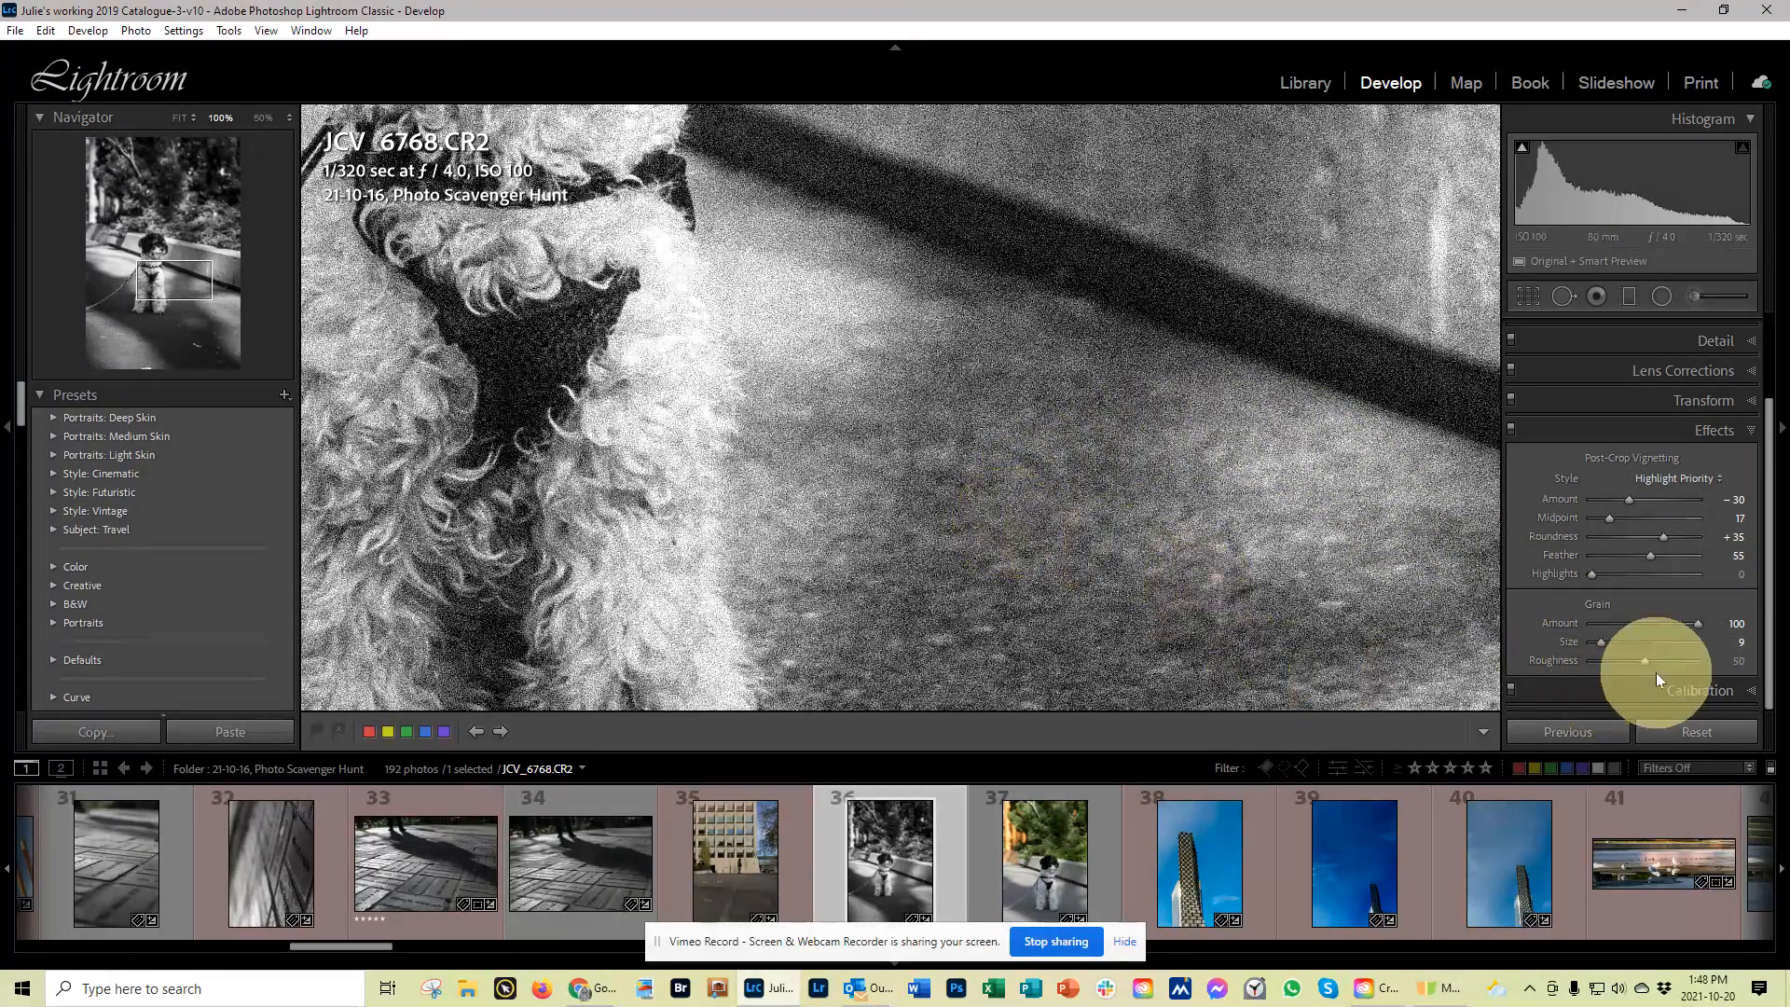
left_click_drag(1601, 642, 1692, 658)
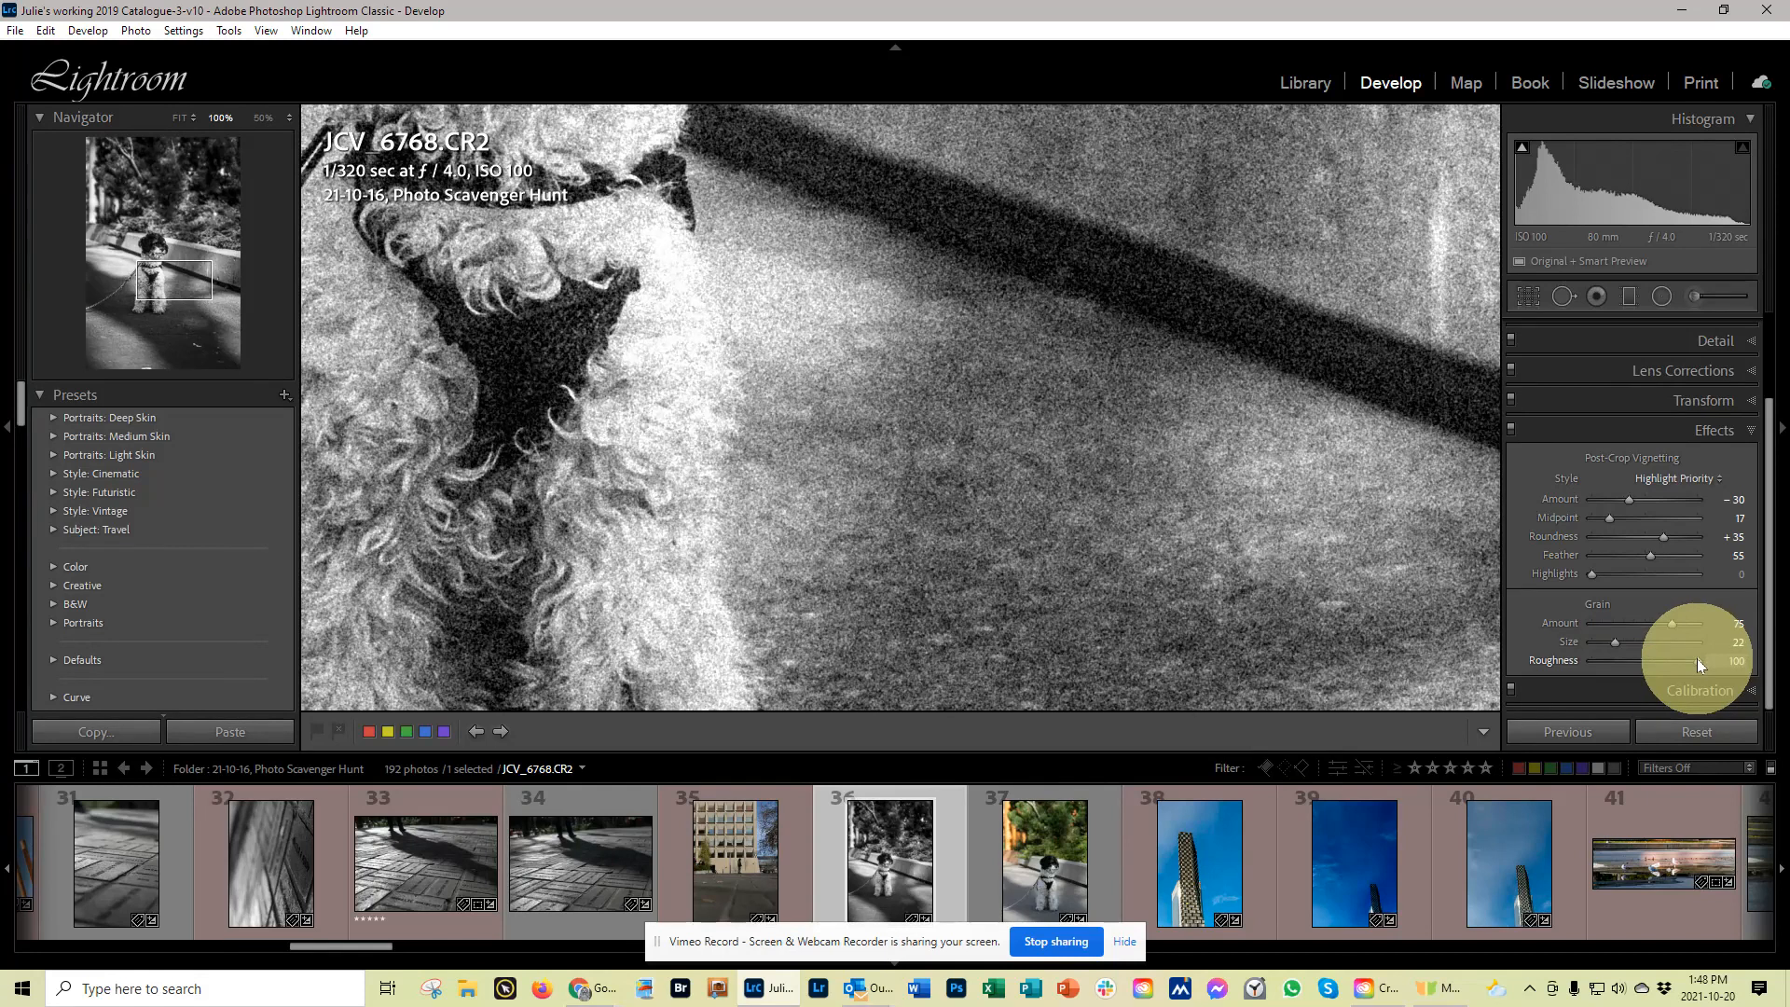
left_click_drag(1696, 658, 1696, 658)
left_click(180, 119)
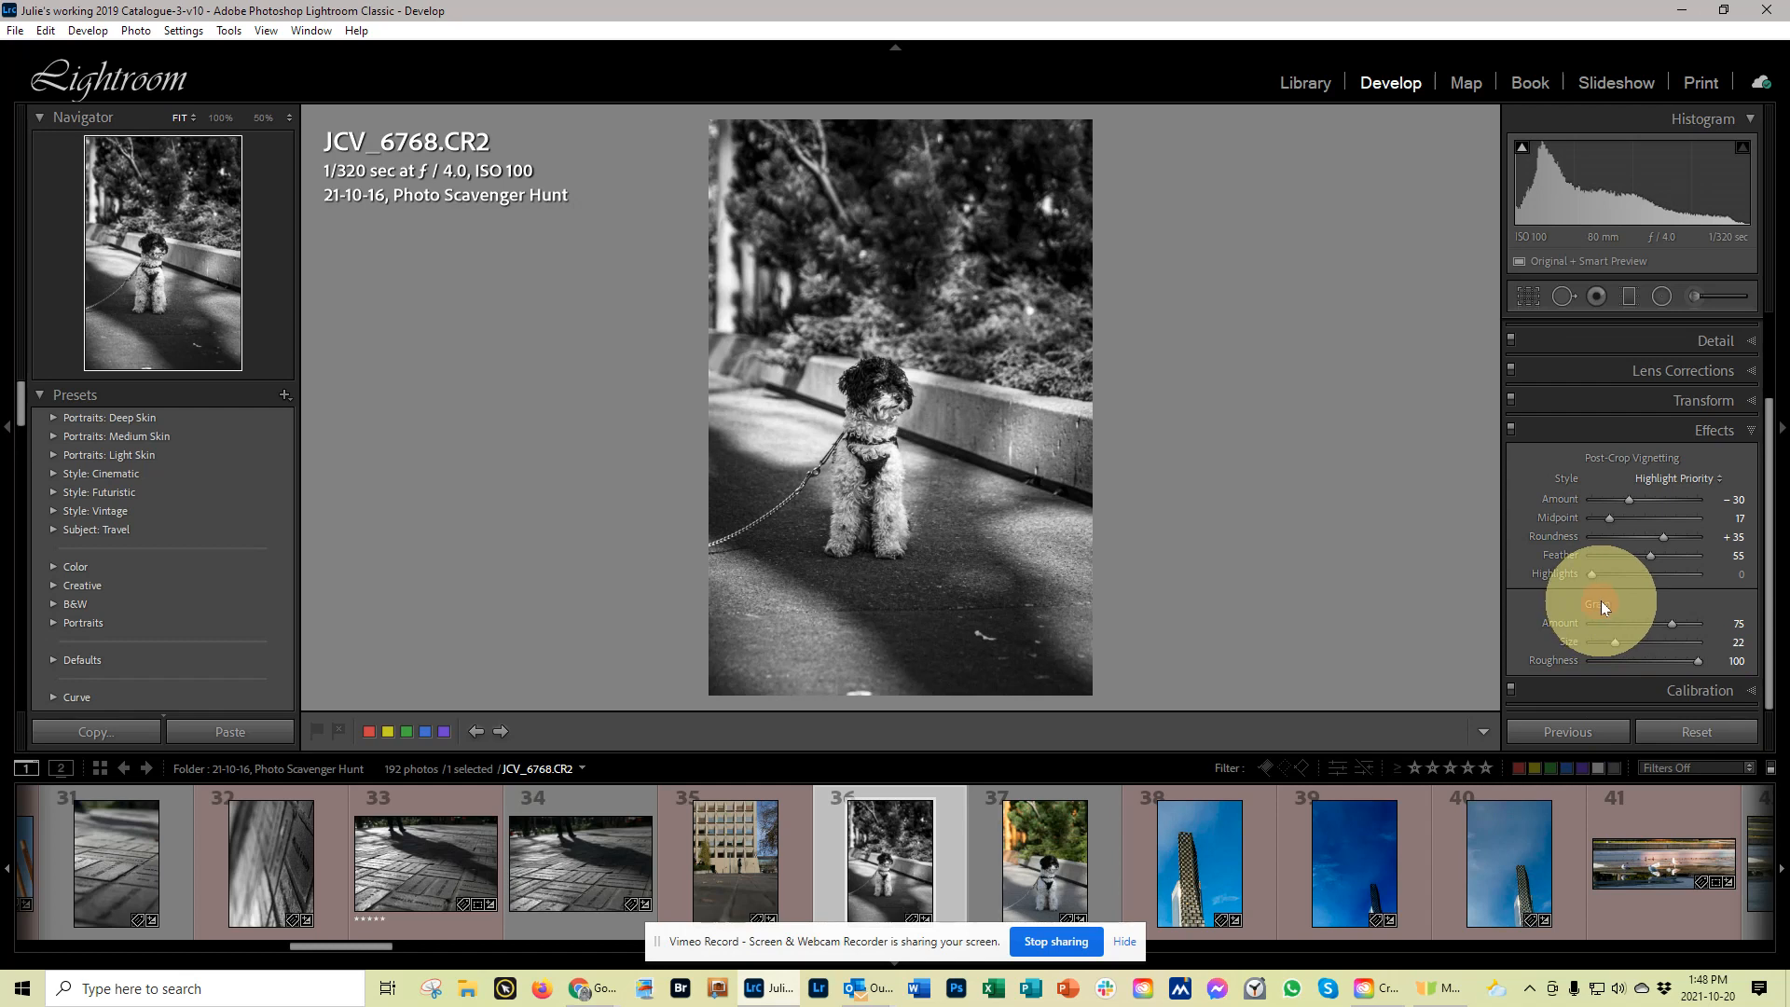
- Reset the grain Amount to zero and return the photo to the Color treatment
double_click(1570, 623)
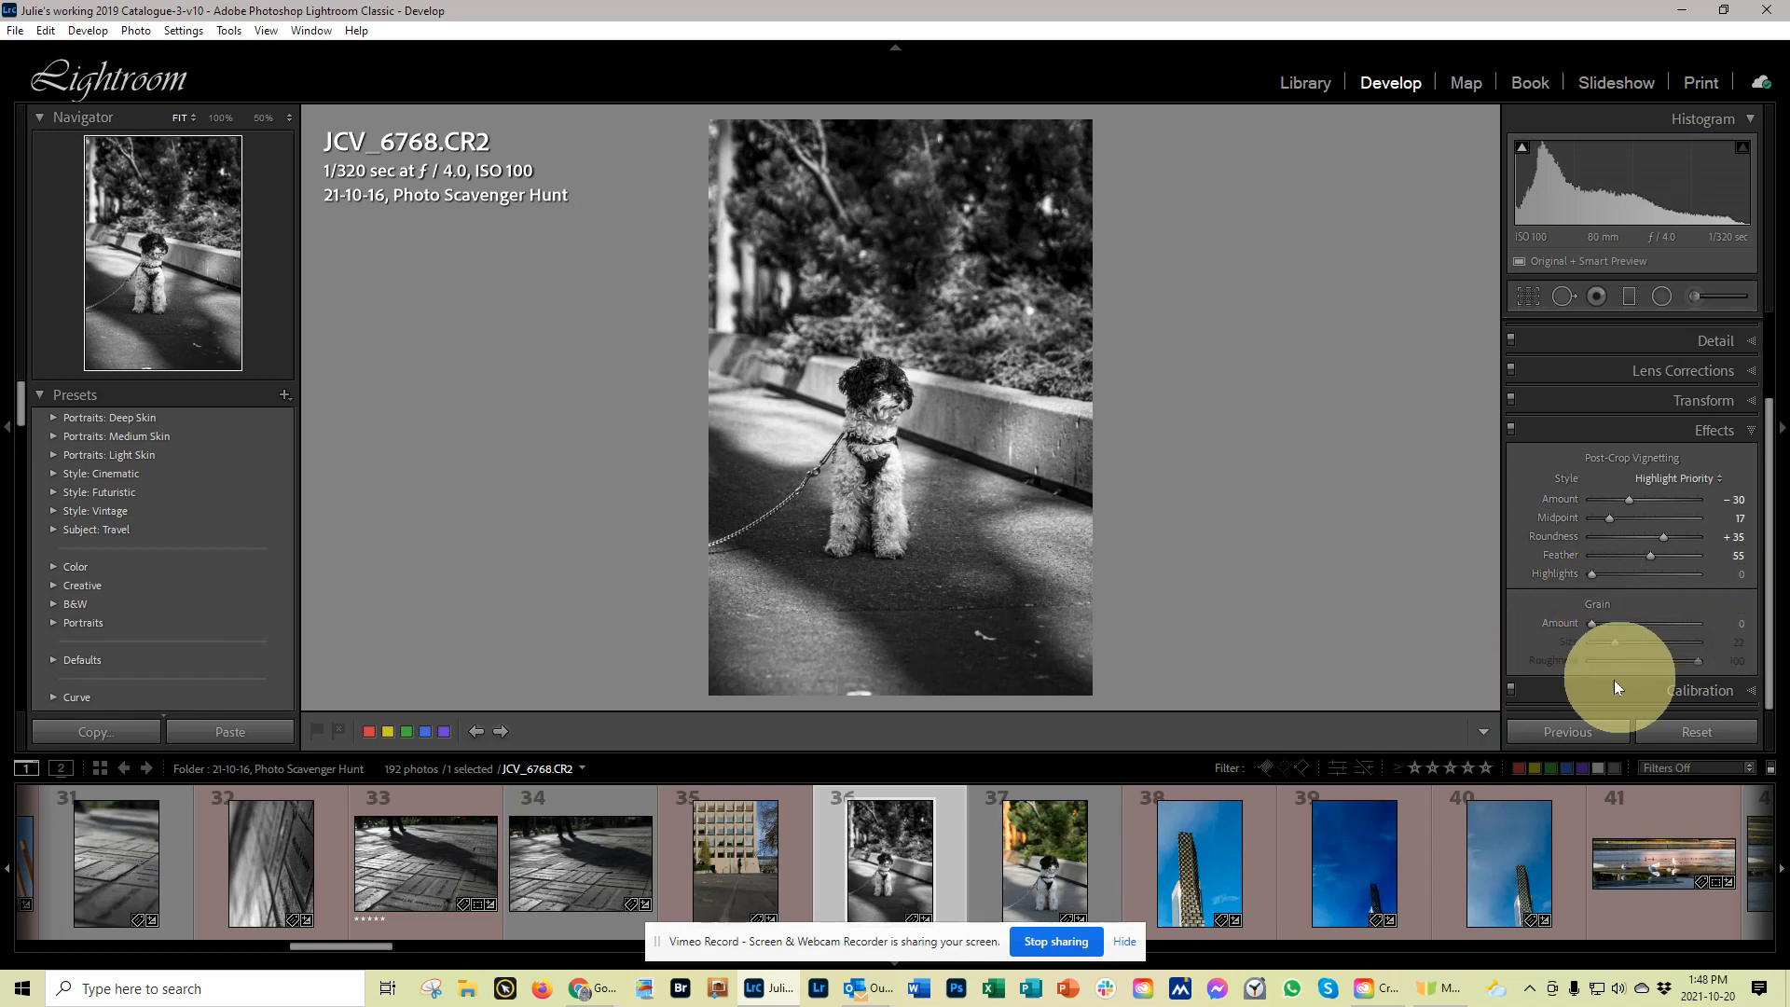
scroll(1657, 436, "up", 2)
left_click(1717, 332)
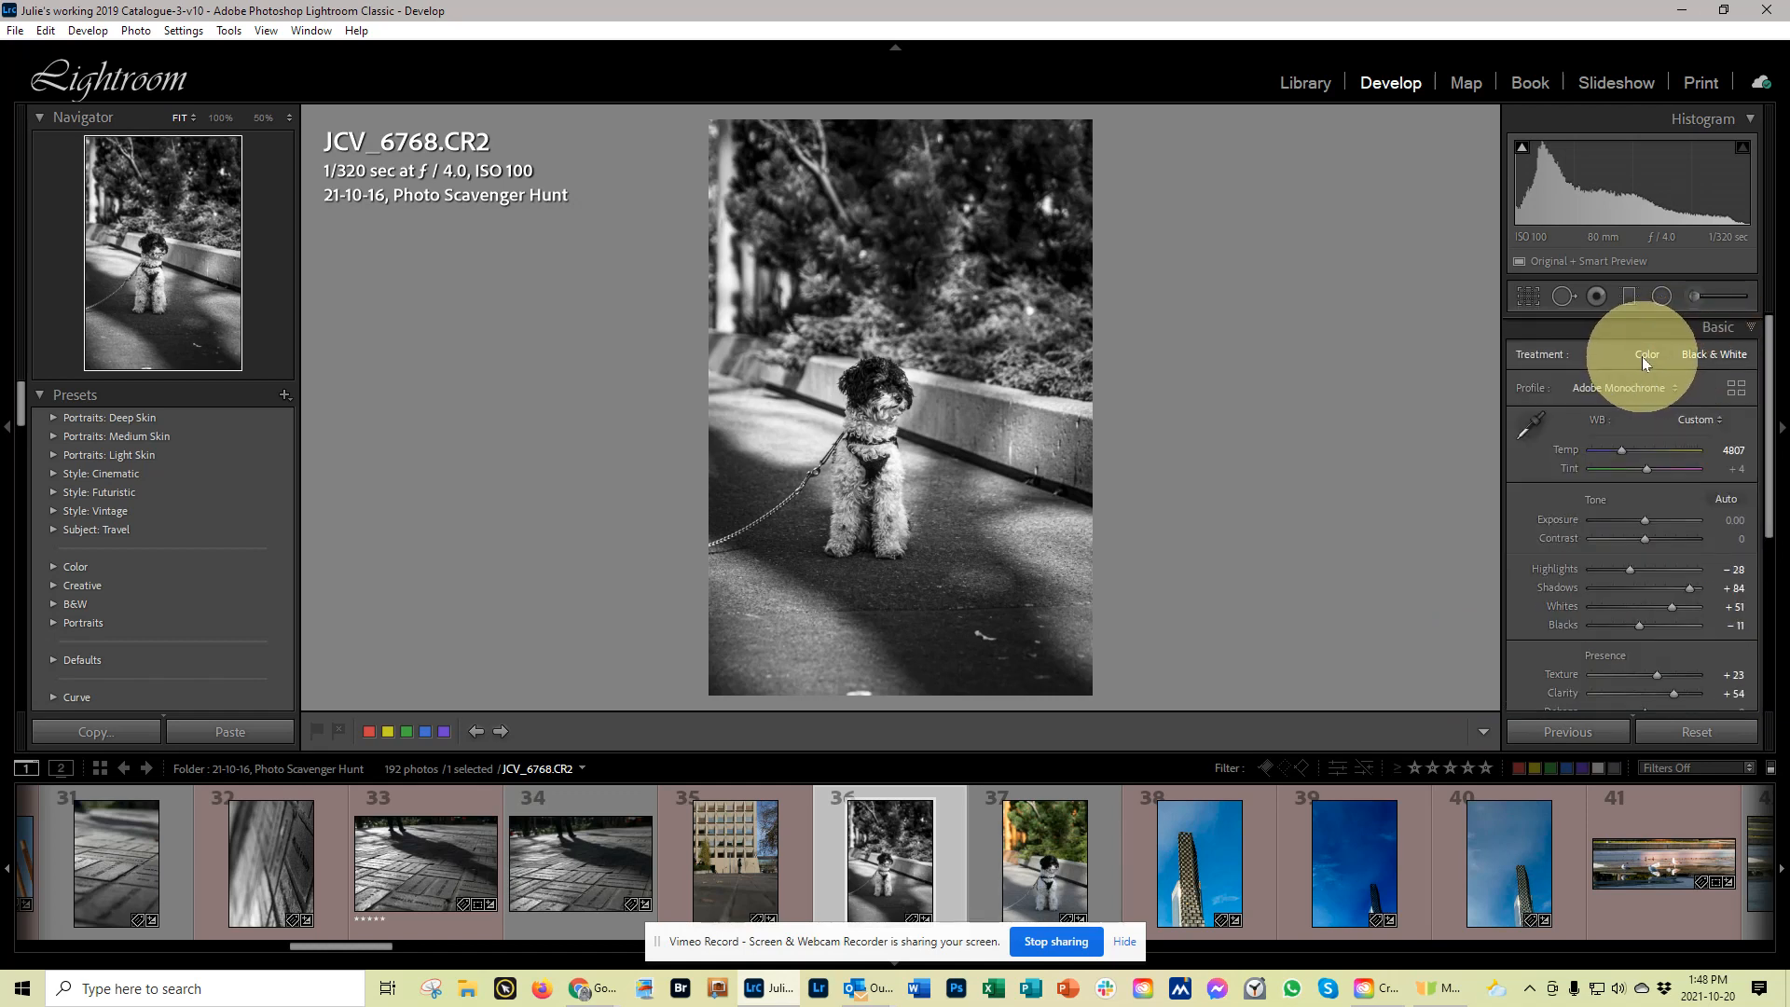
left_click(1643, 355)
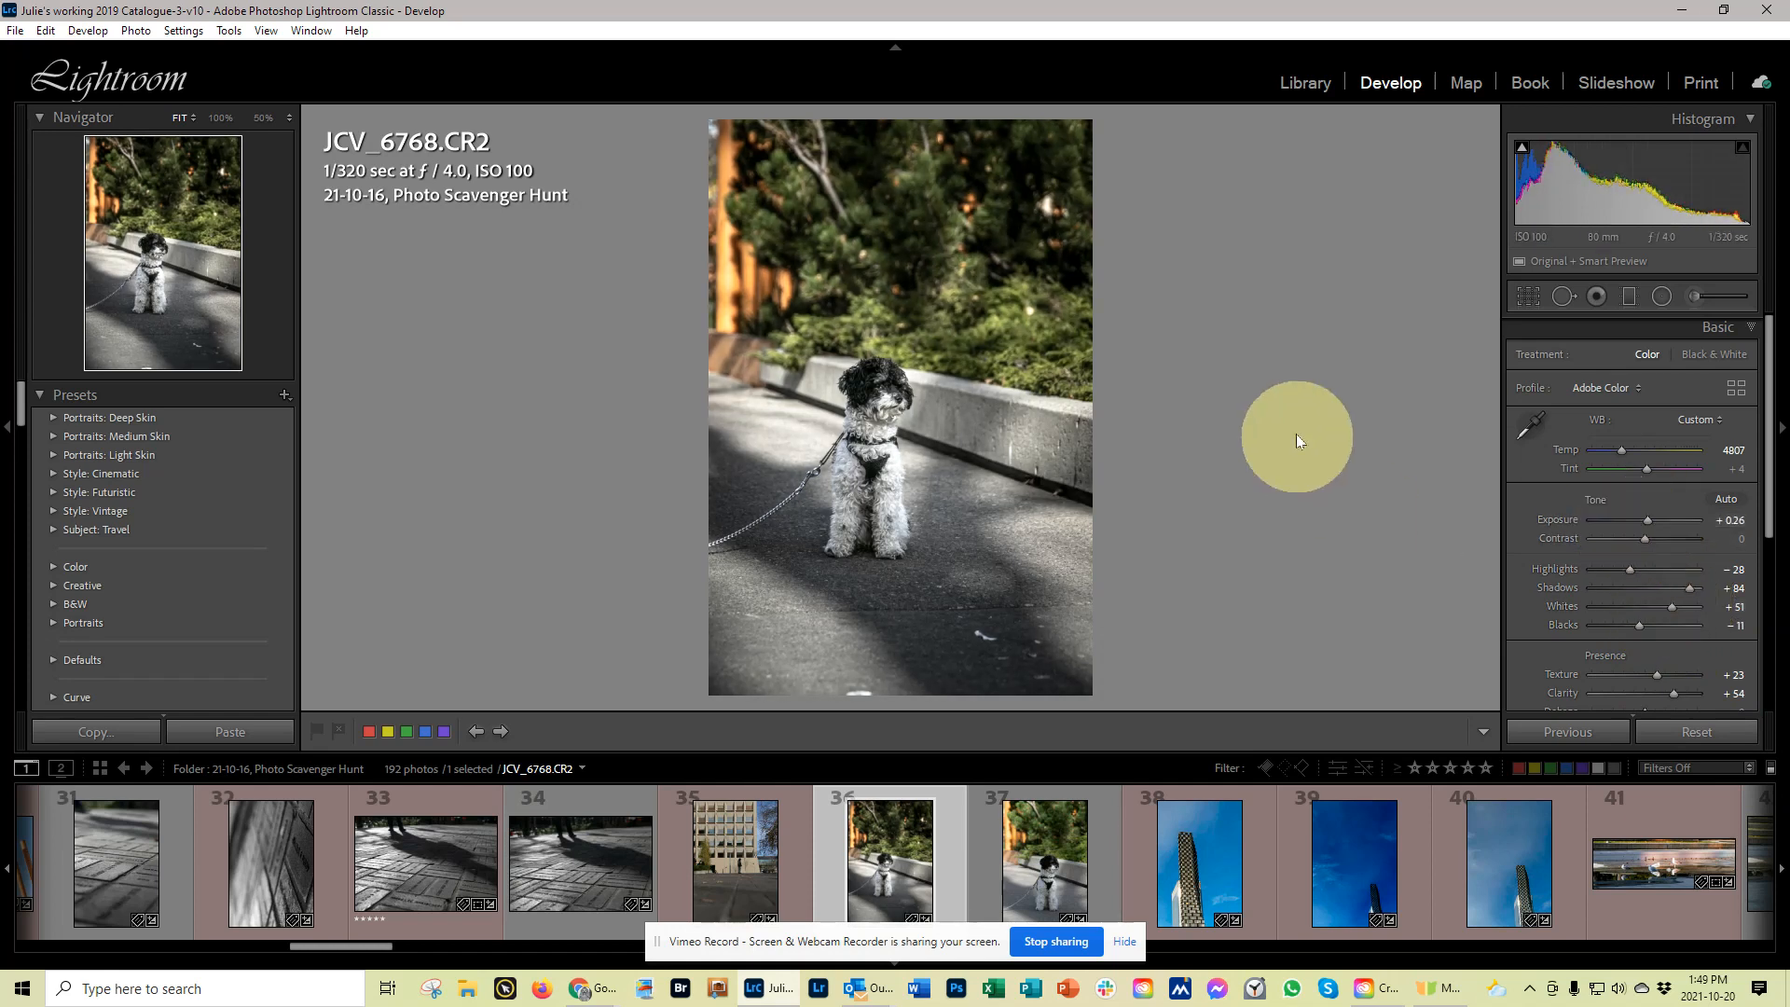
- Test the Red Primary calibration with Hue -100 and Saturation +100, checking the effect on the orange posts
scroll(1622, 578, "down", 3)
scroll(1621, 582, "down", 1)
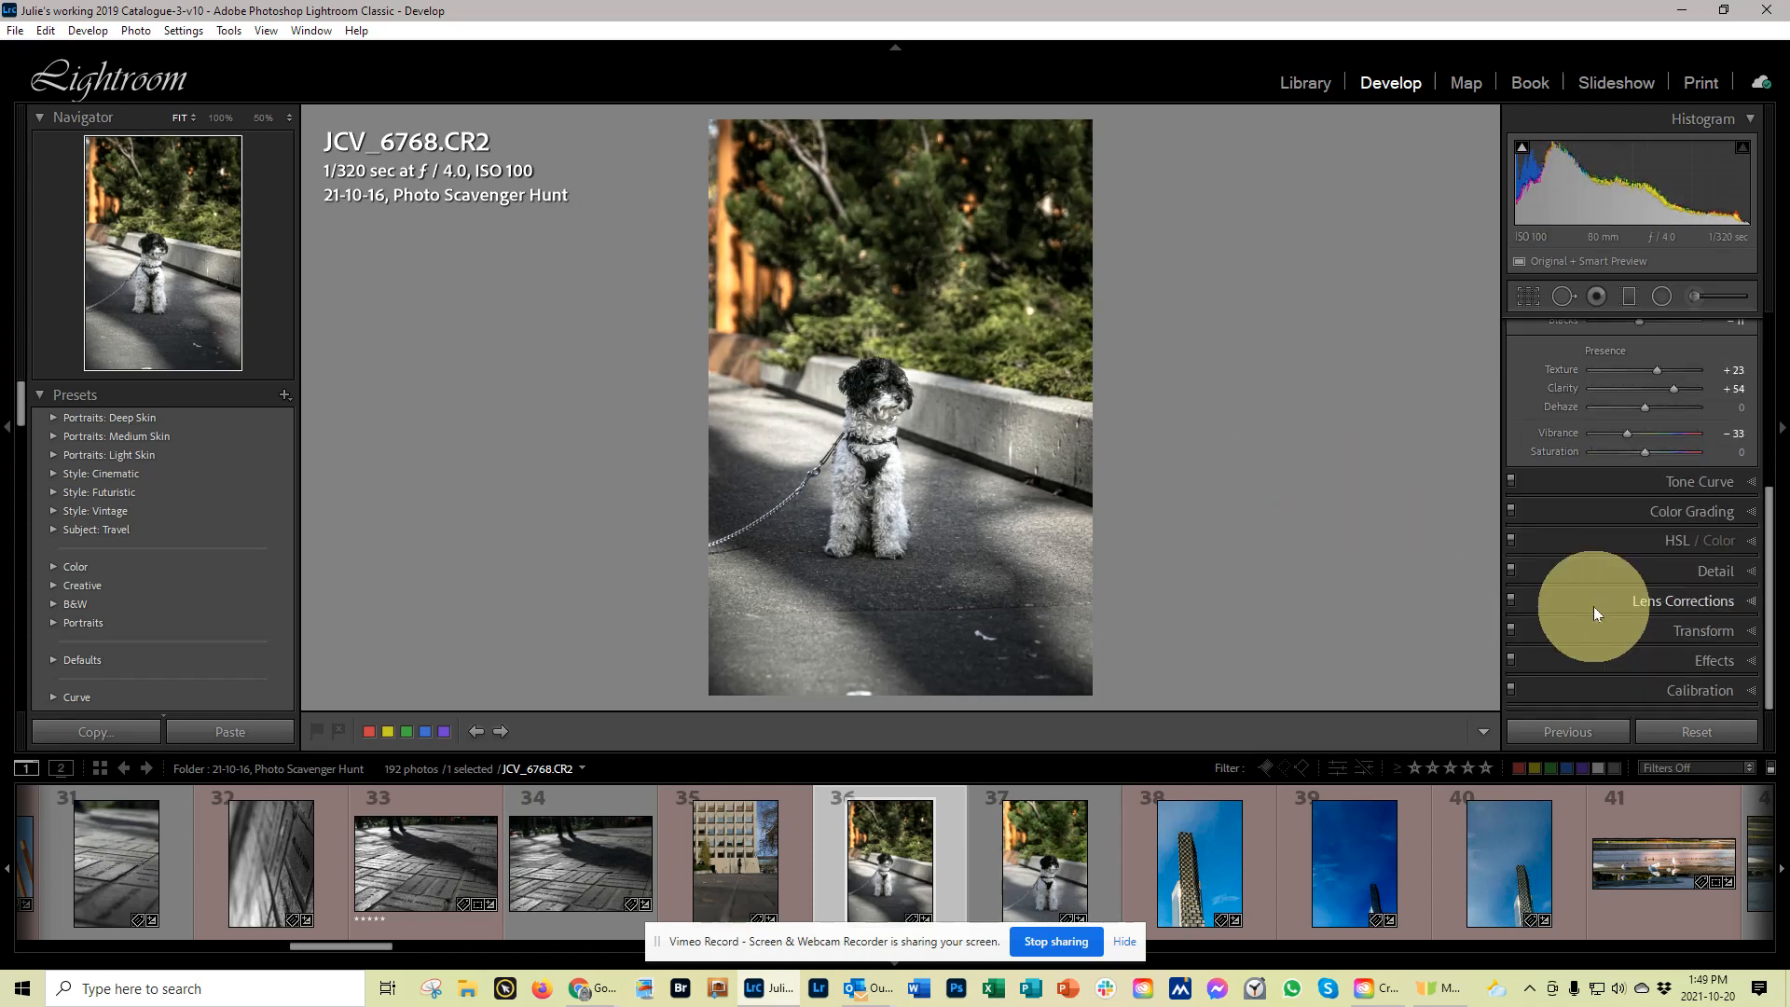
left_click(1674, 692)
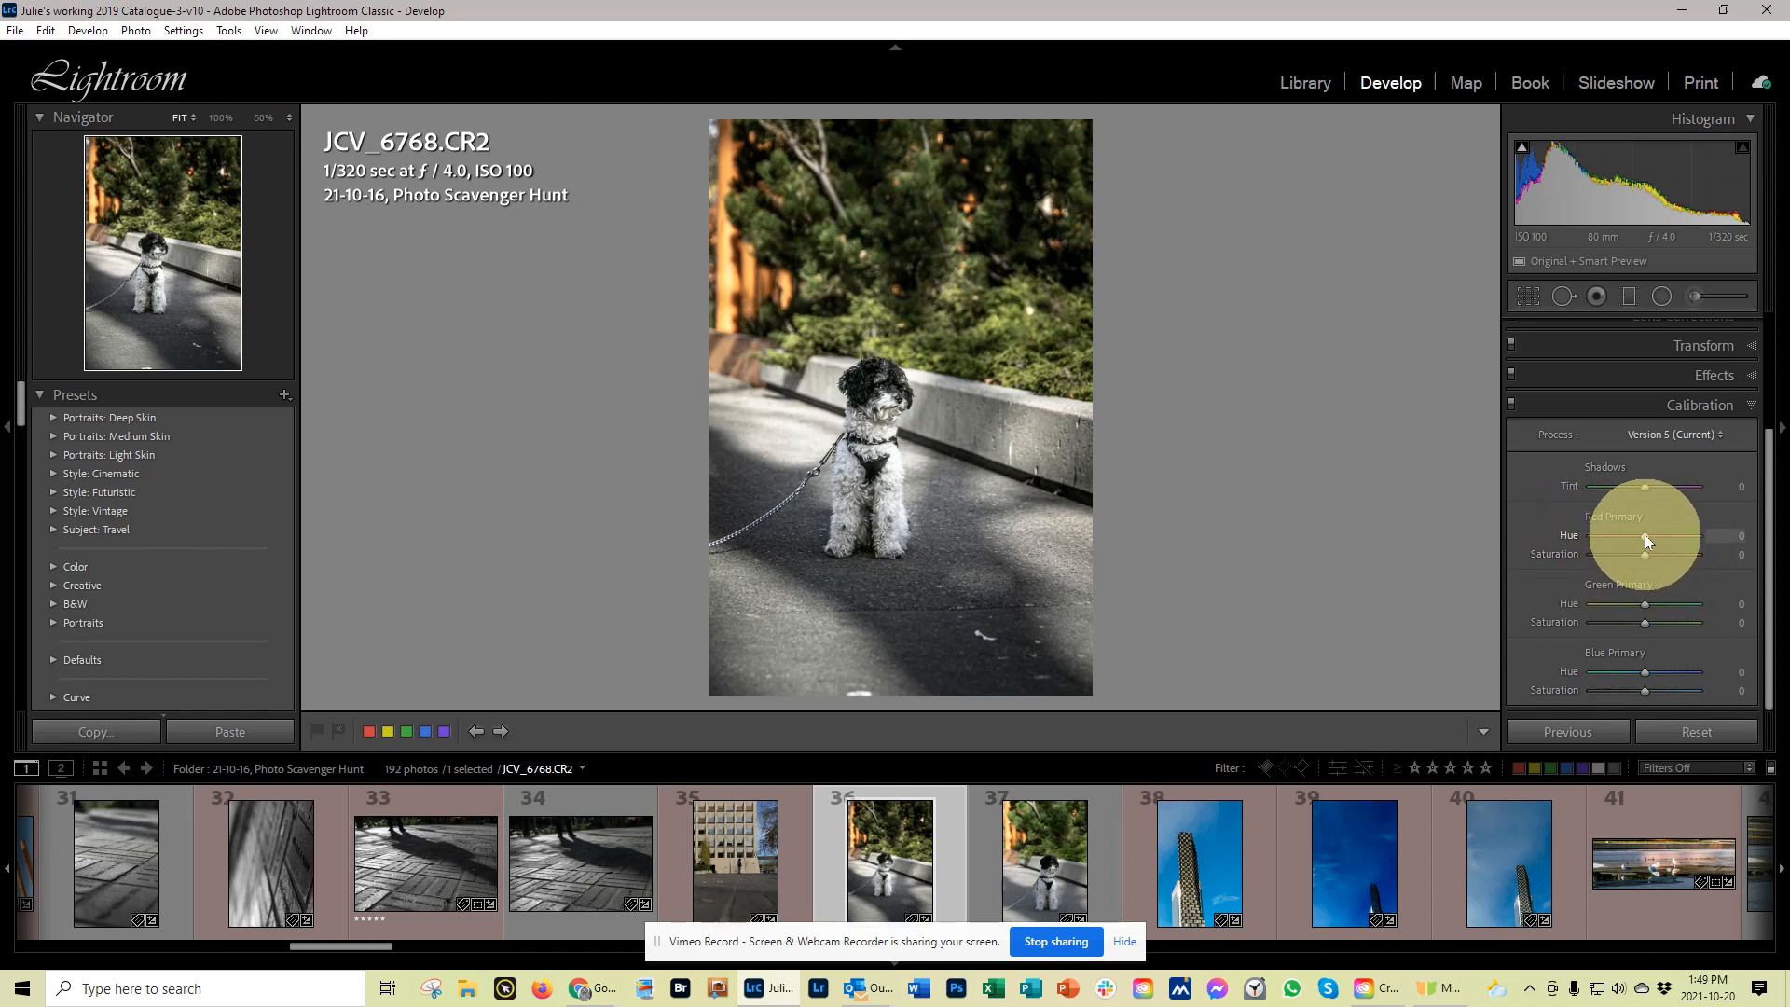
left_click_drag(1646, 535, 1566, 534)
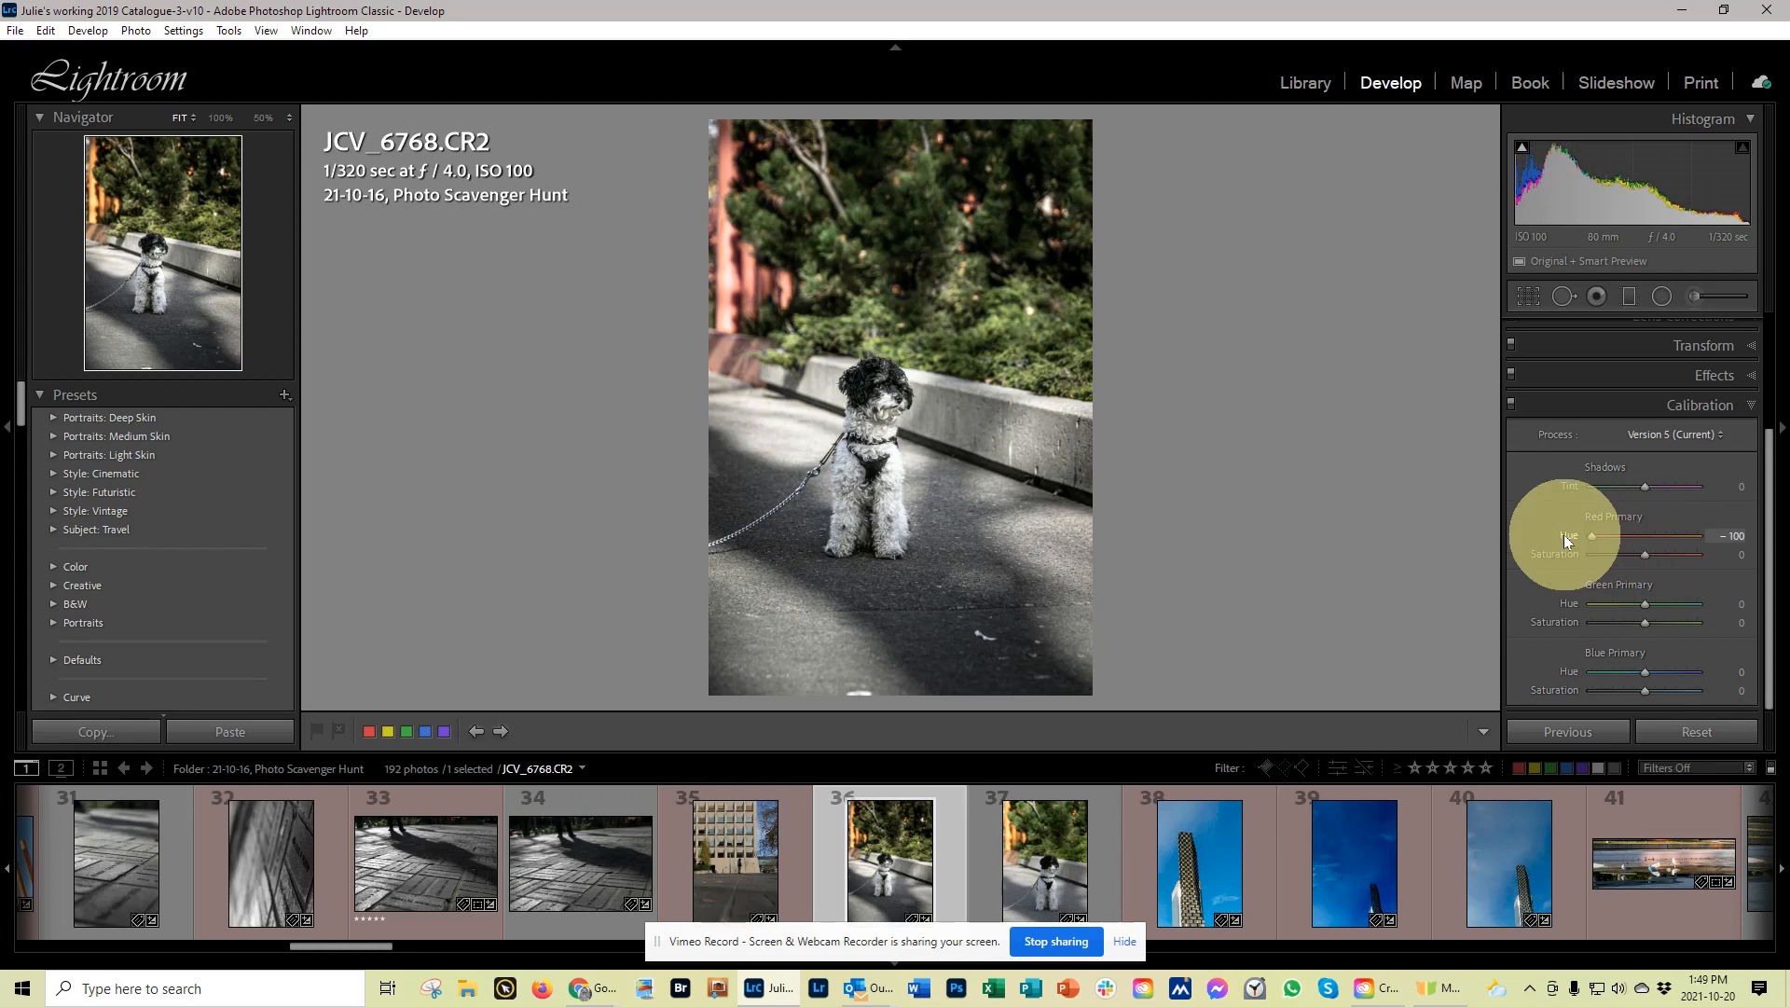
left_click(731, 238)
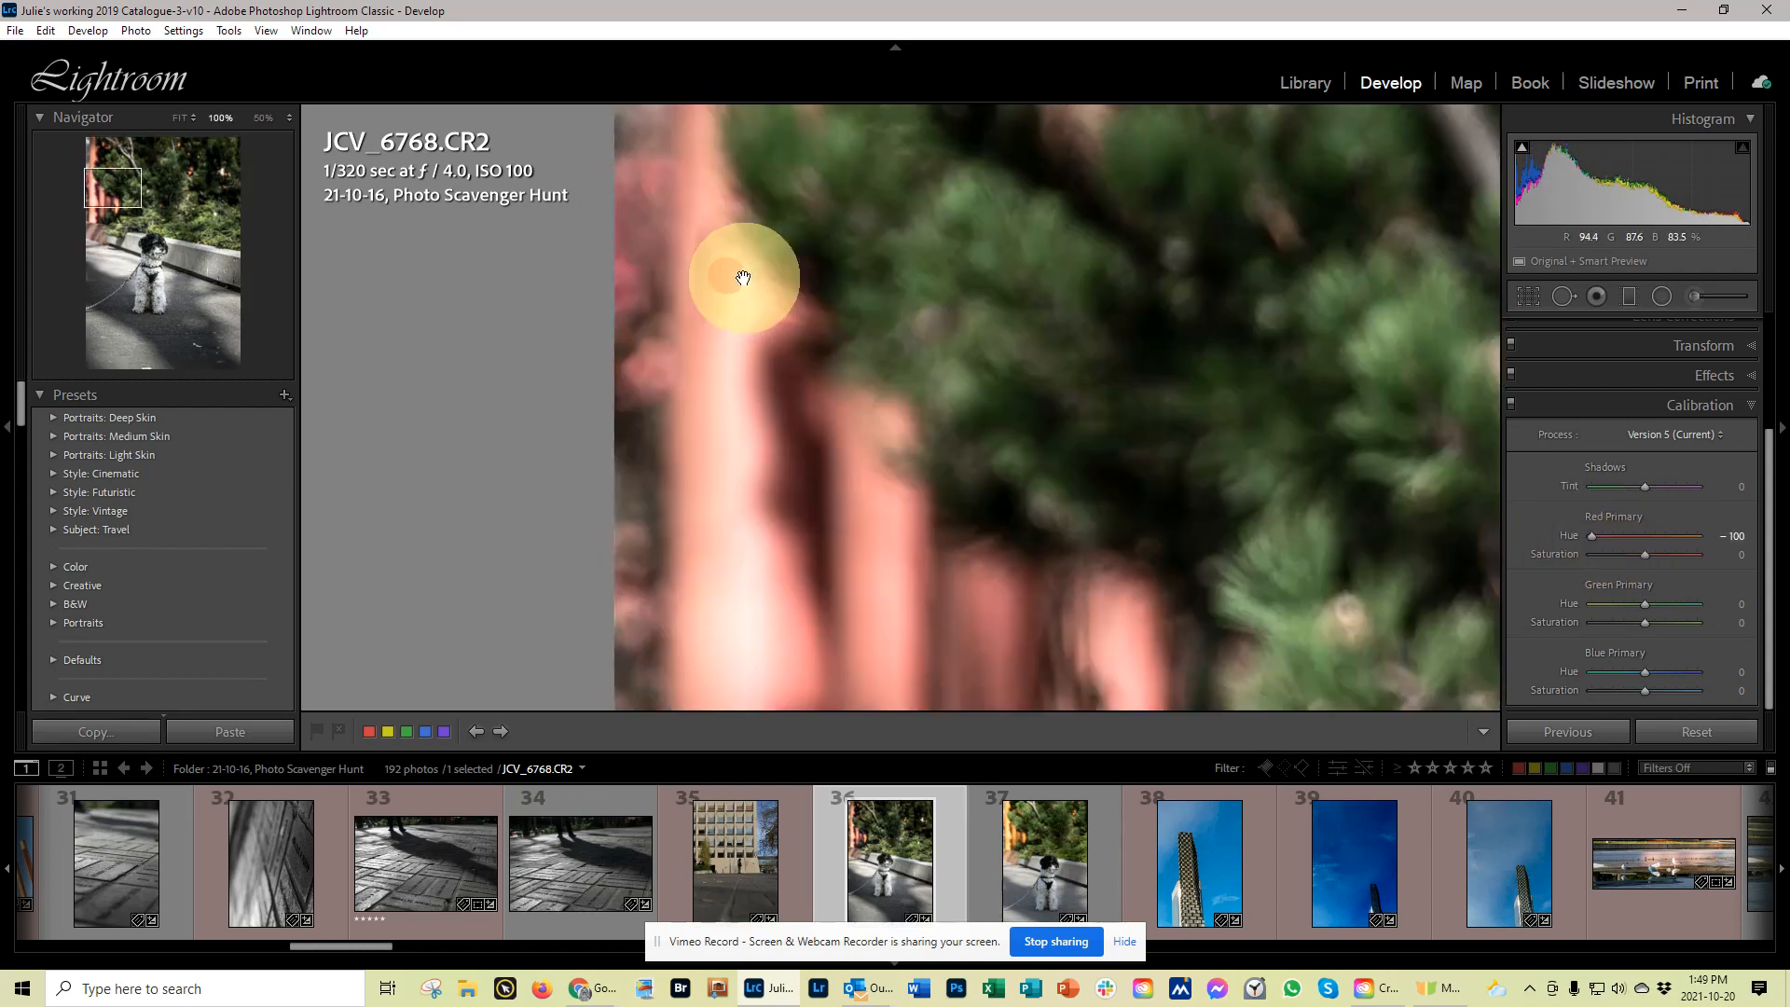
left_click(746, 612)
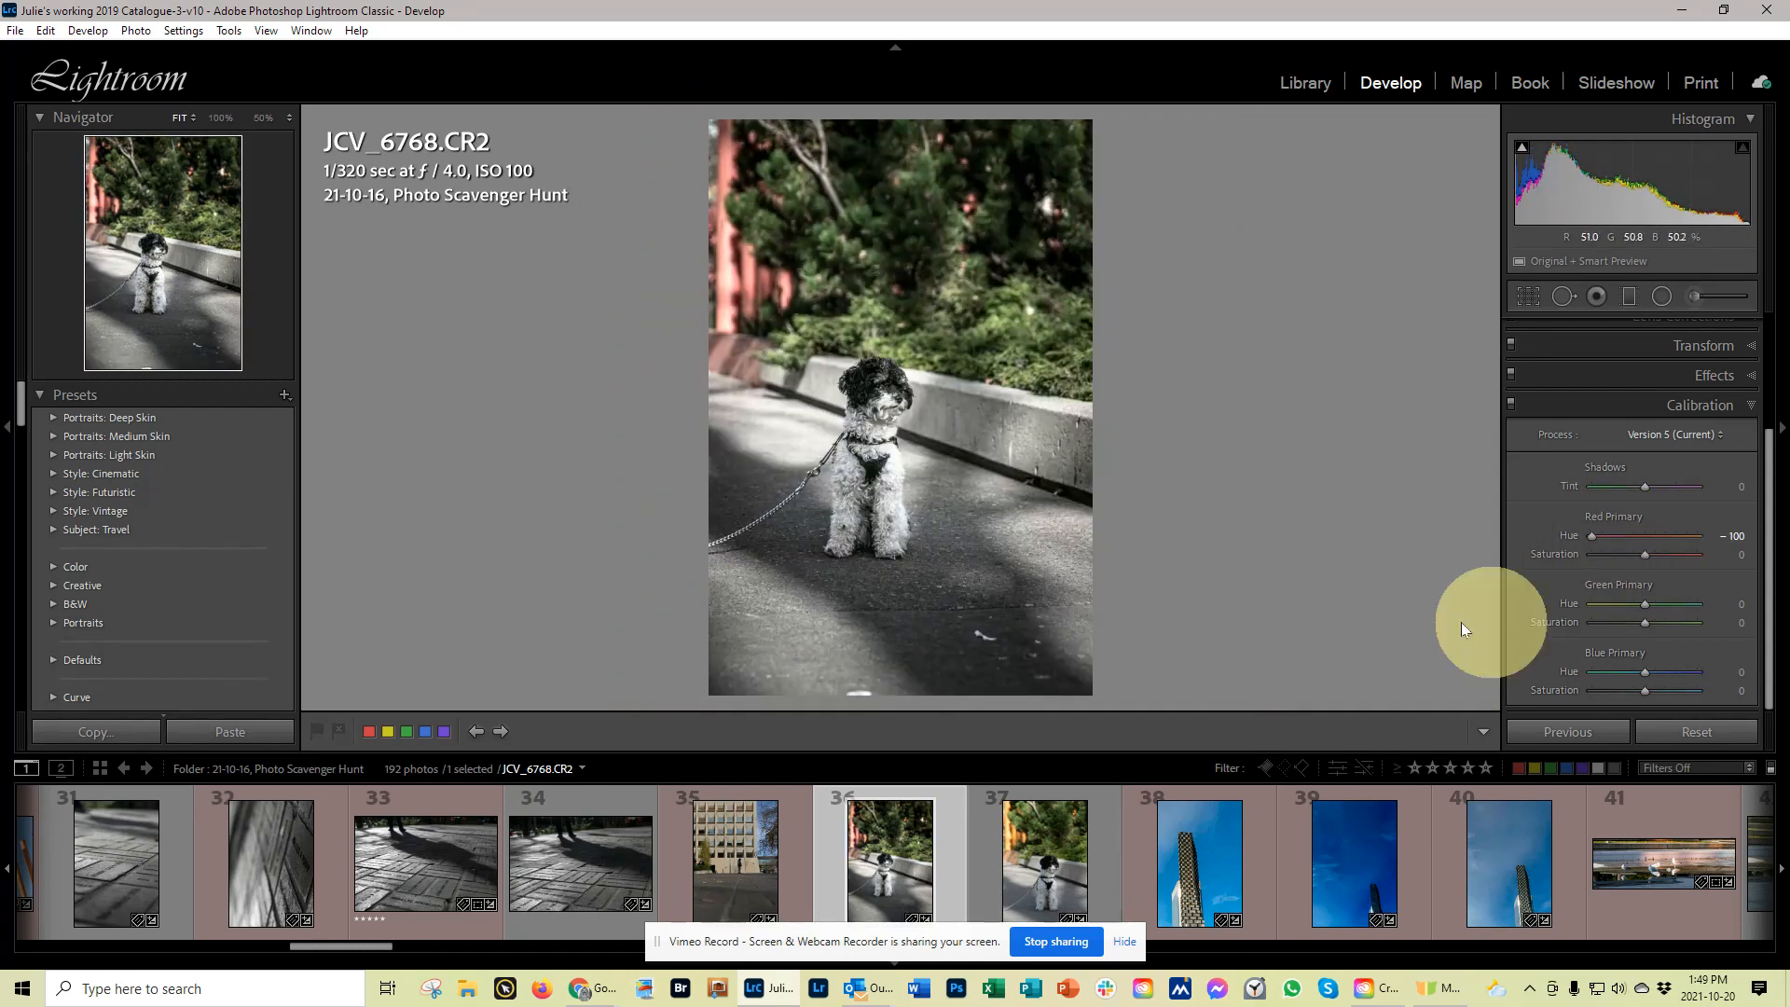
left_click_drag(1592, 539, 1710, 554)
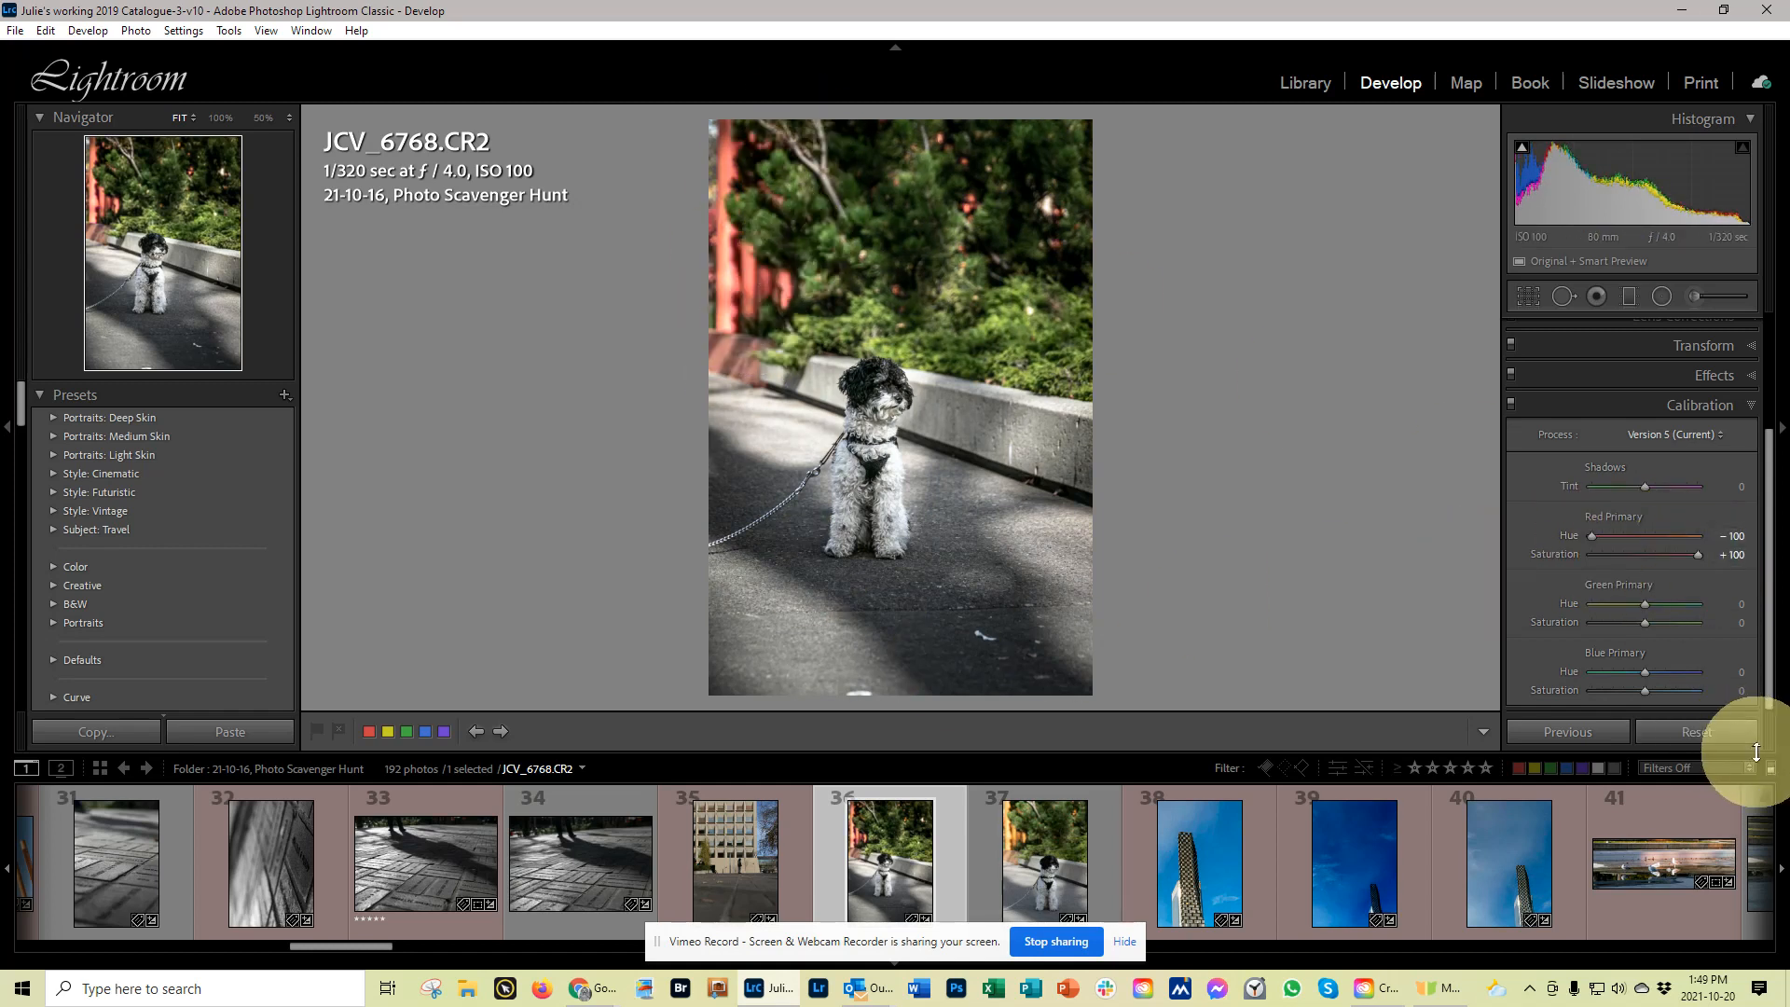
- Calibrate Green Primary to Hue -23 and Saturation +11 and Blue Primary to Hue -42 and Saturation +2, with Red Primary reset
mouse_move(1643, 604)
left_mouse_down()
mouse_move(1563, 612)
mouse_move(1730, 606)
mouse_move(1597, 628)
mouse_move(1758, 639)
mouse_move(1620, 631)
mouse_move(1647, 630)
left_mouse_up()
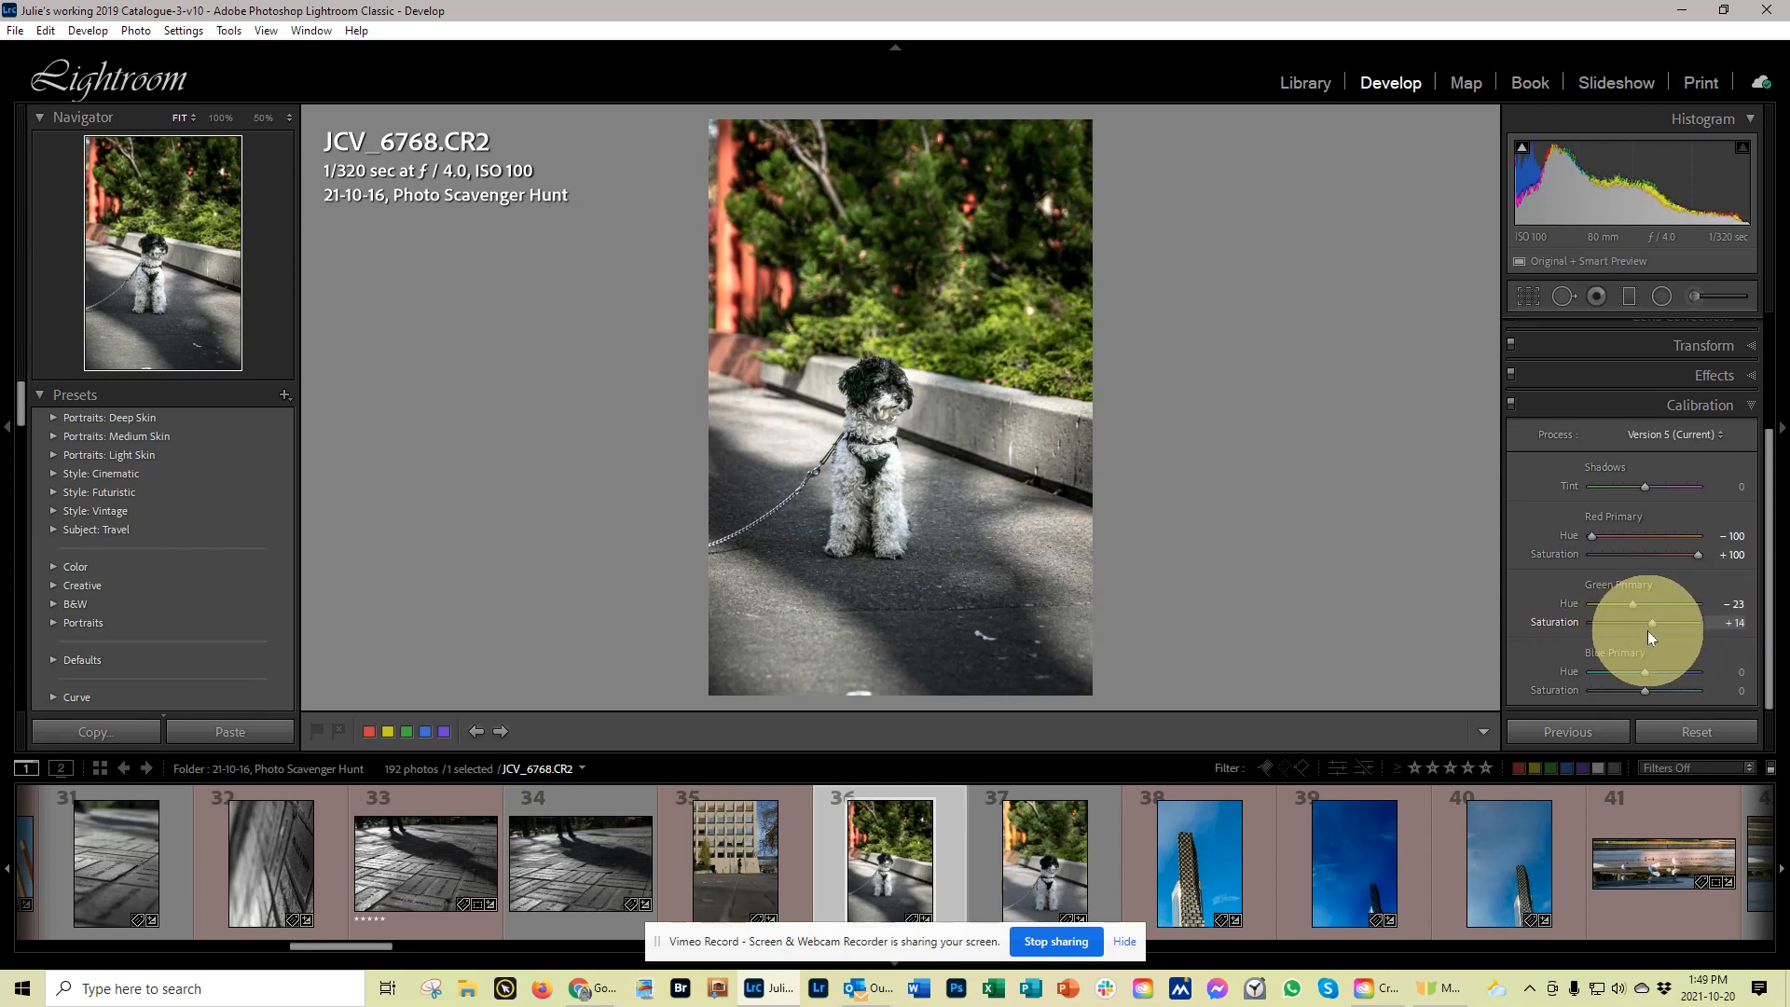
double_click(1616, 518)
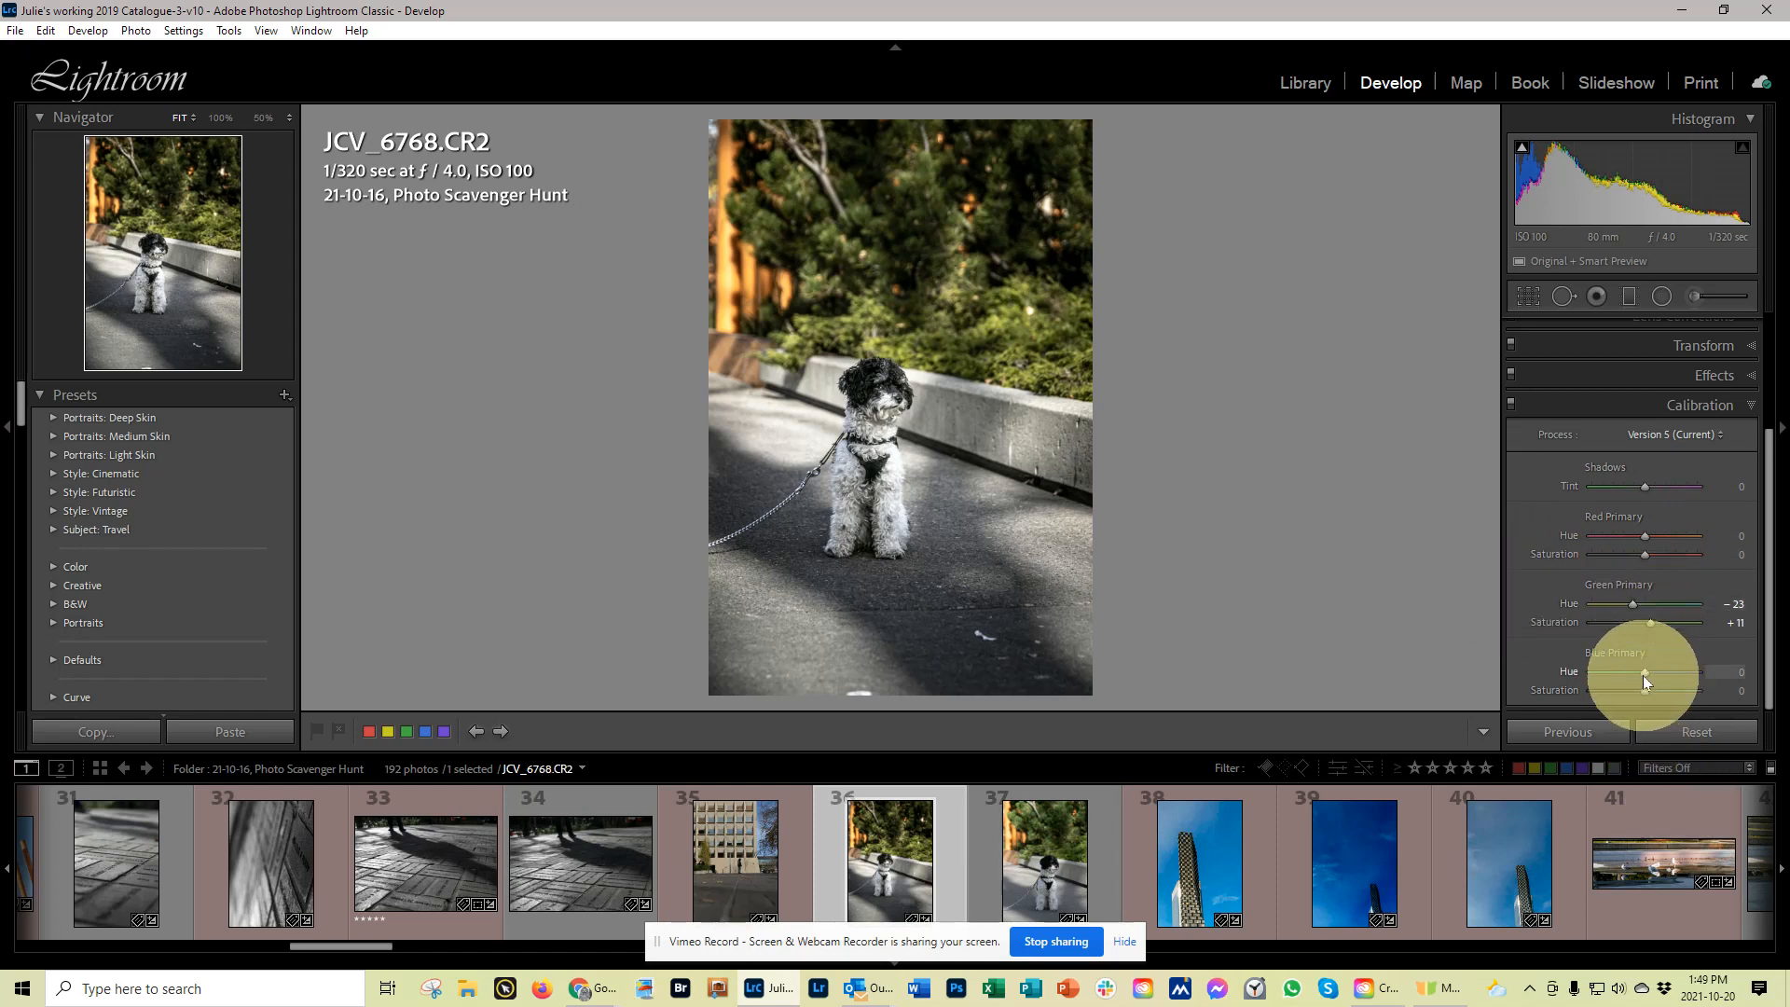
mouse_move(1642, 675)
left_mouse_down()
mouse_move(1598, 680)
mouse_move(1620, 677)
mouse_move(1641, 715)
mouse_move(1646, 690)
mouse_move(1614, 690)
mouse_move(1646, 695)
left_mouse_up()
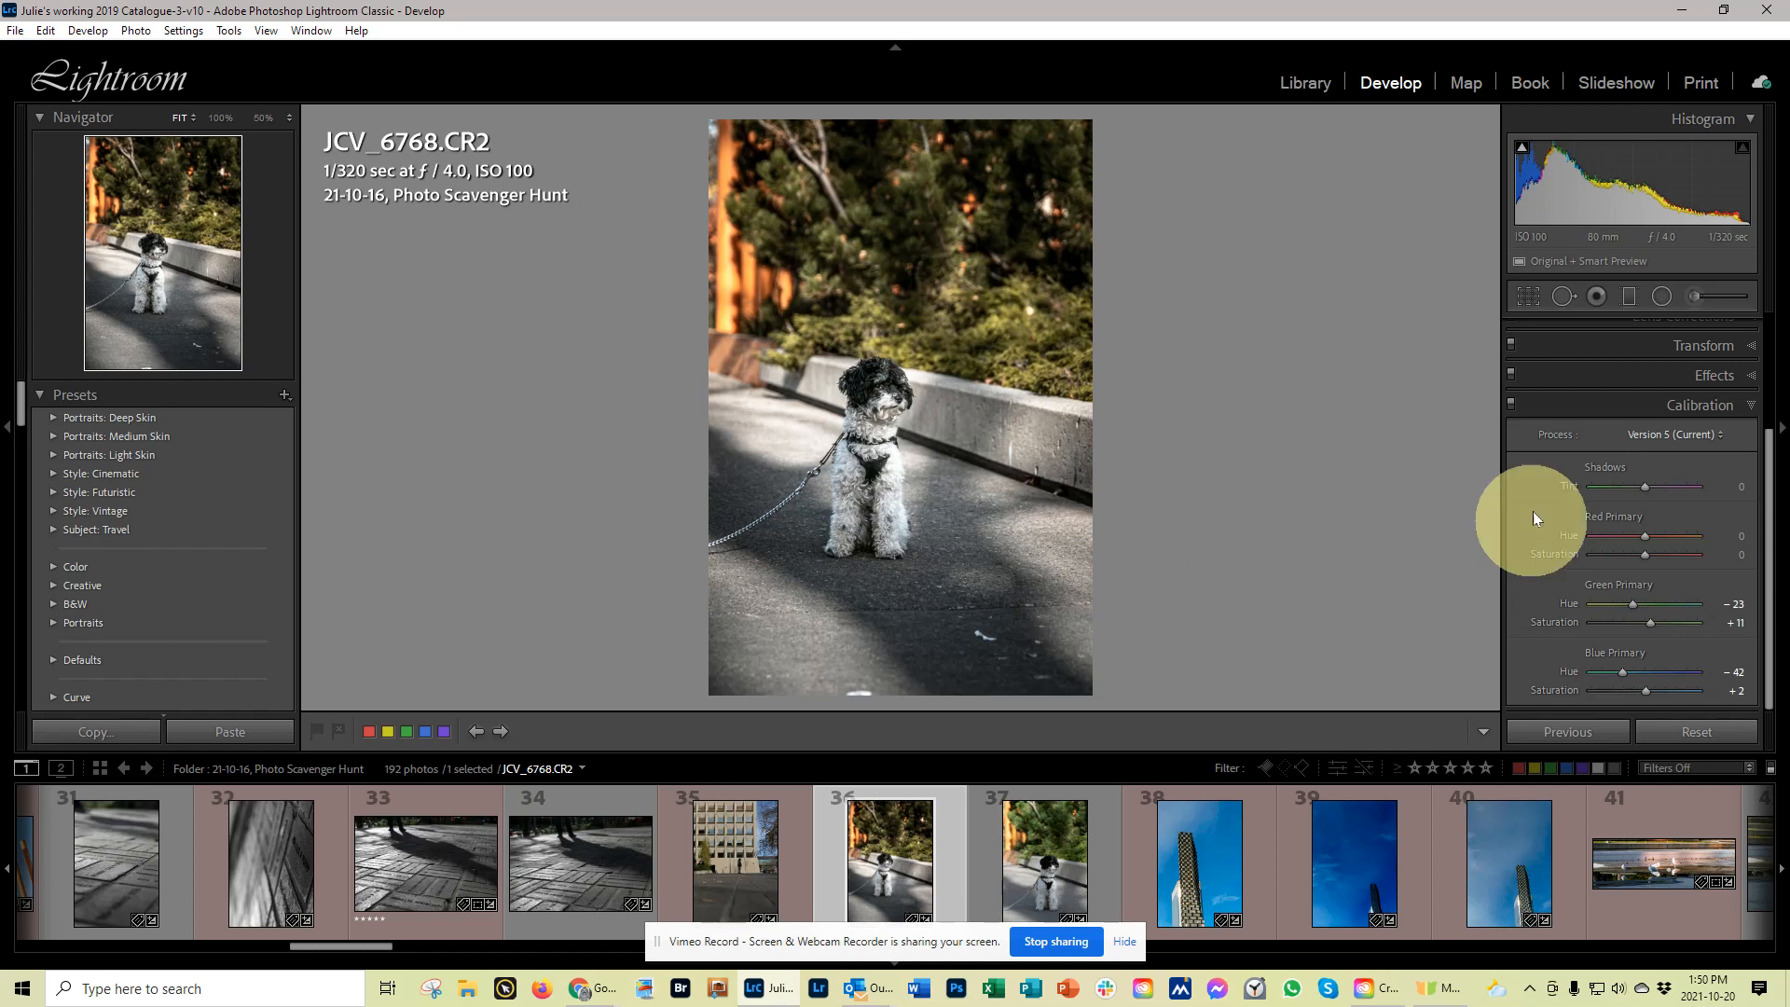
- Crop the photo slightly tighter around the dog at the Original aspect, reposition it within the frame and apply the crop
left_click(1530, 297)
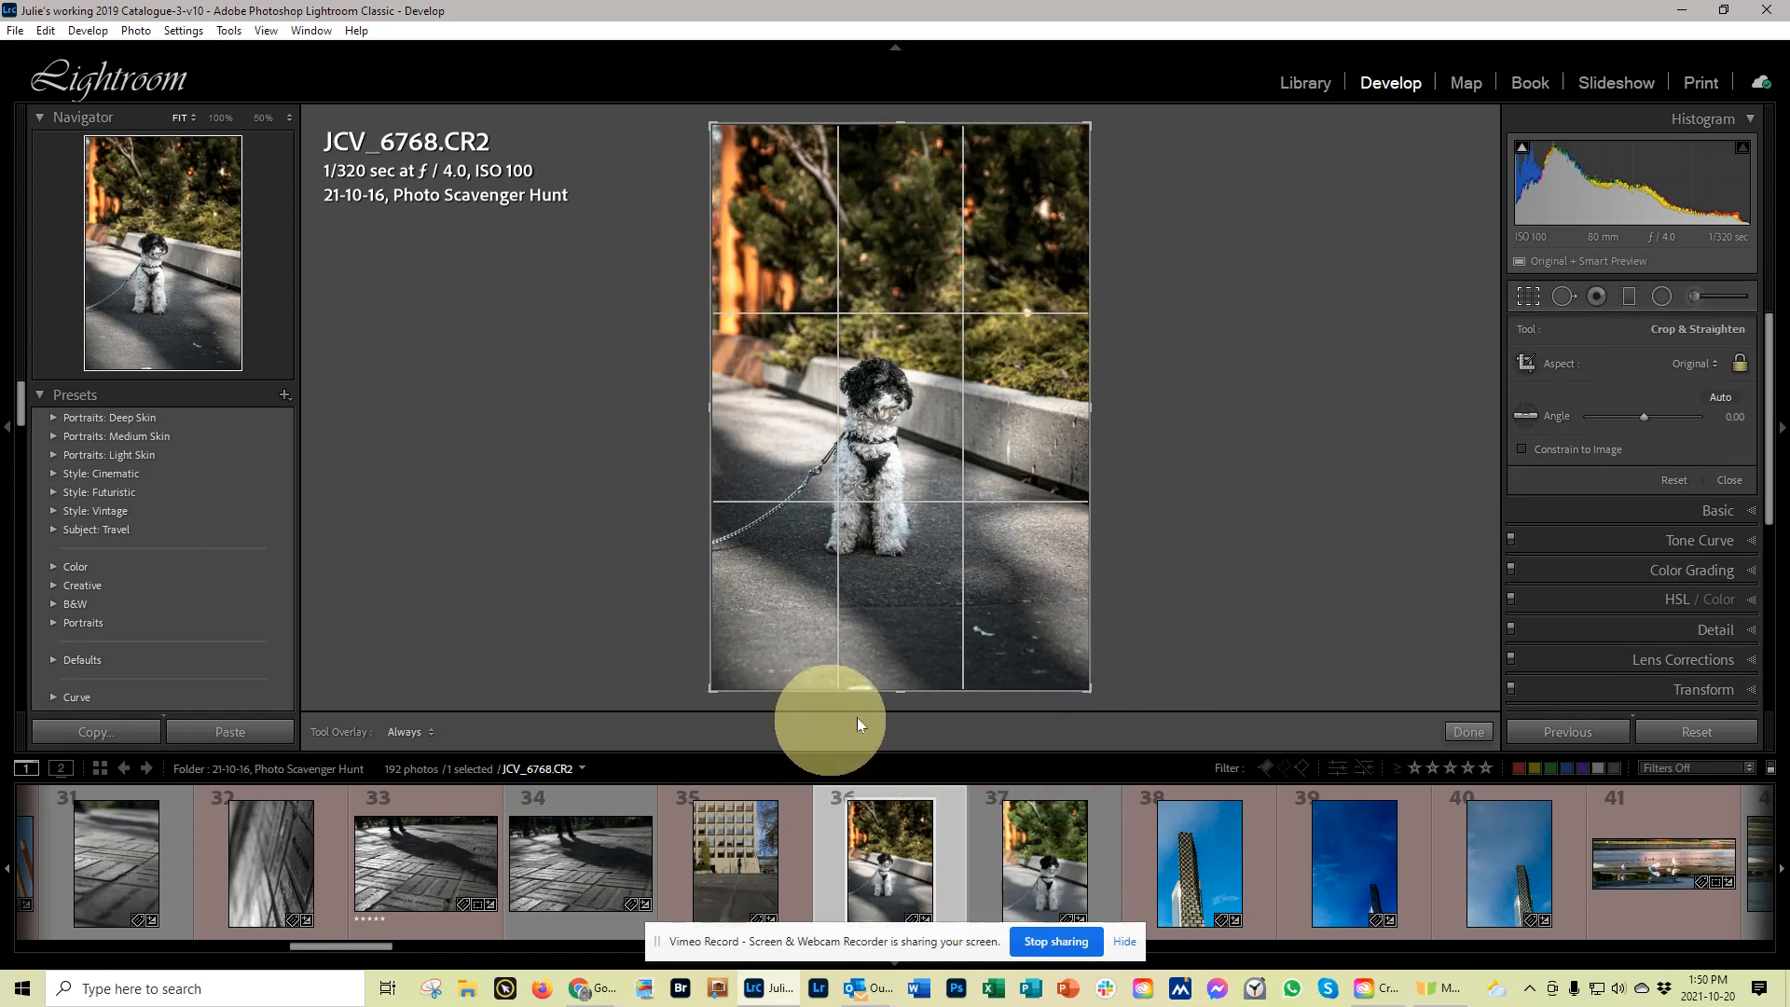
mouse_move(1082, 130)
left_mouse_down()
mouse_move(1053, 156)
mouse_move(1068, 157)
left_mouse_up()
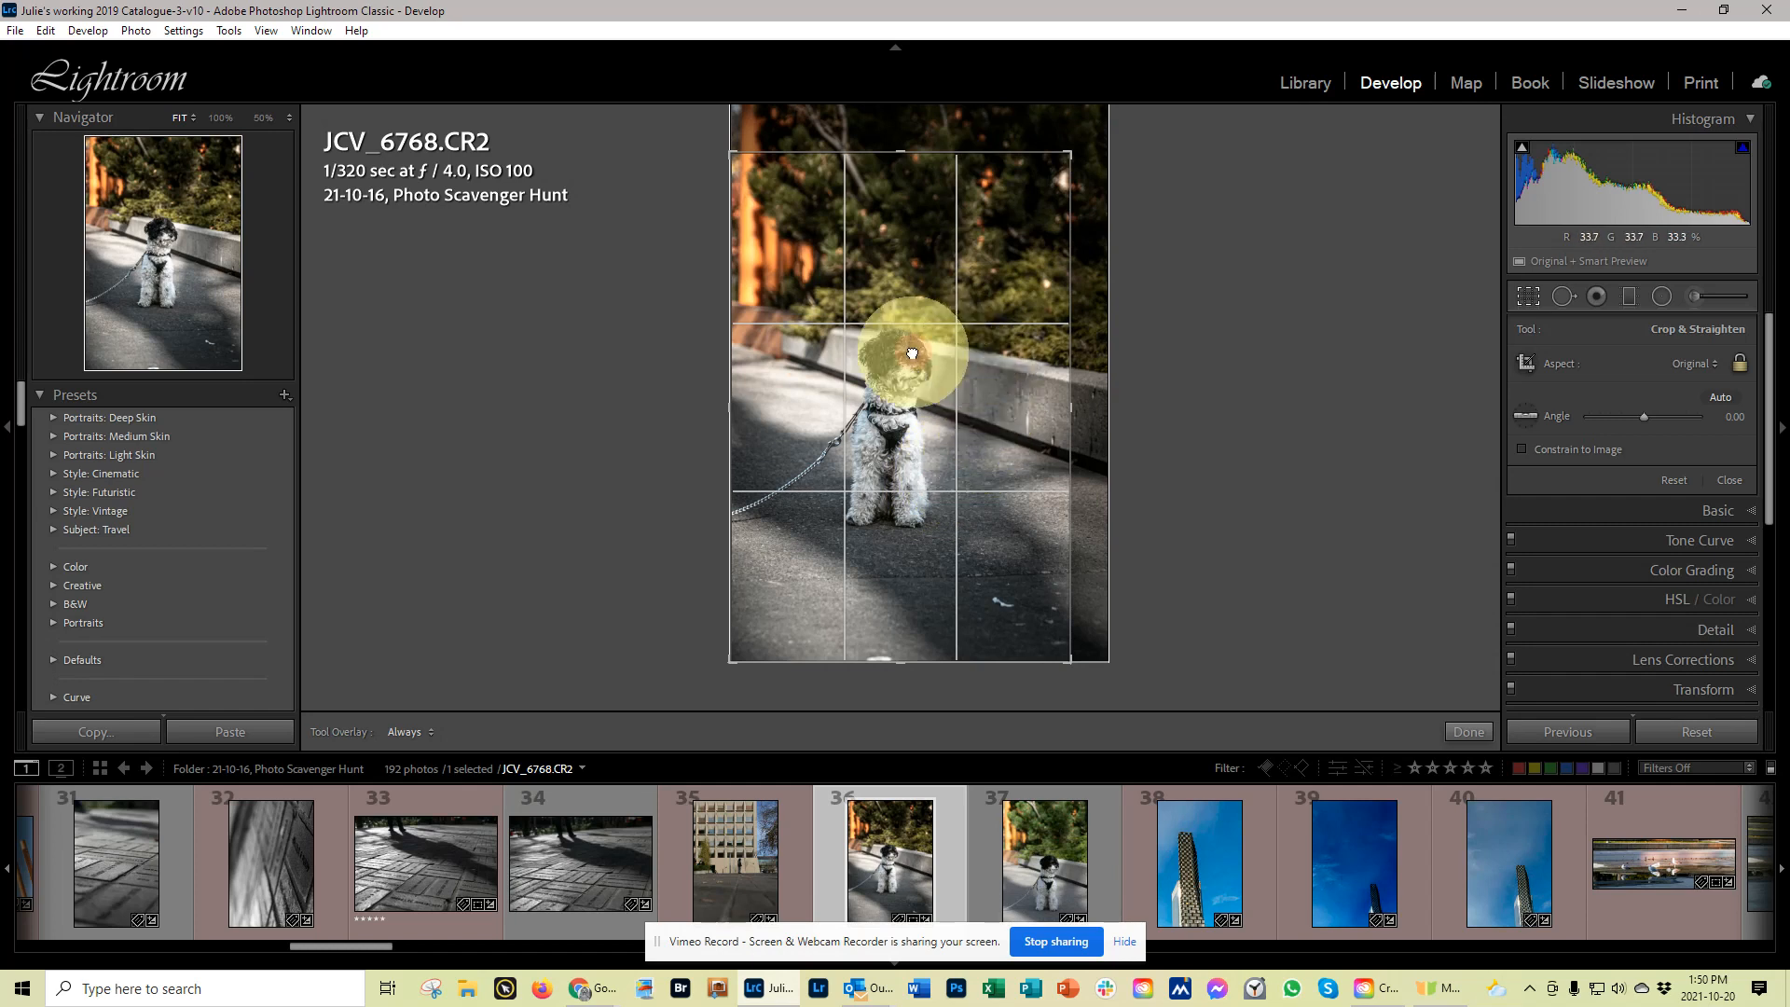
left_click_drag(1013, 372, 938, 539)
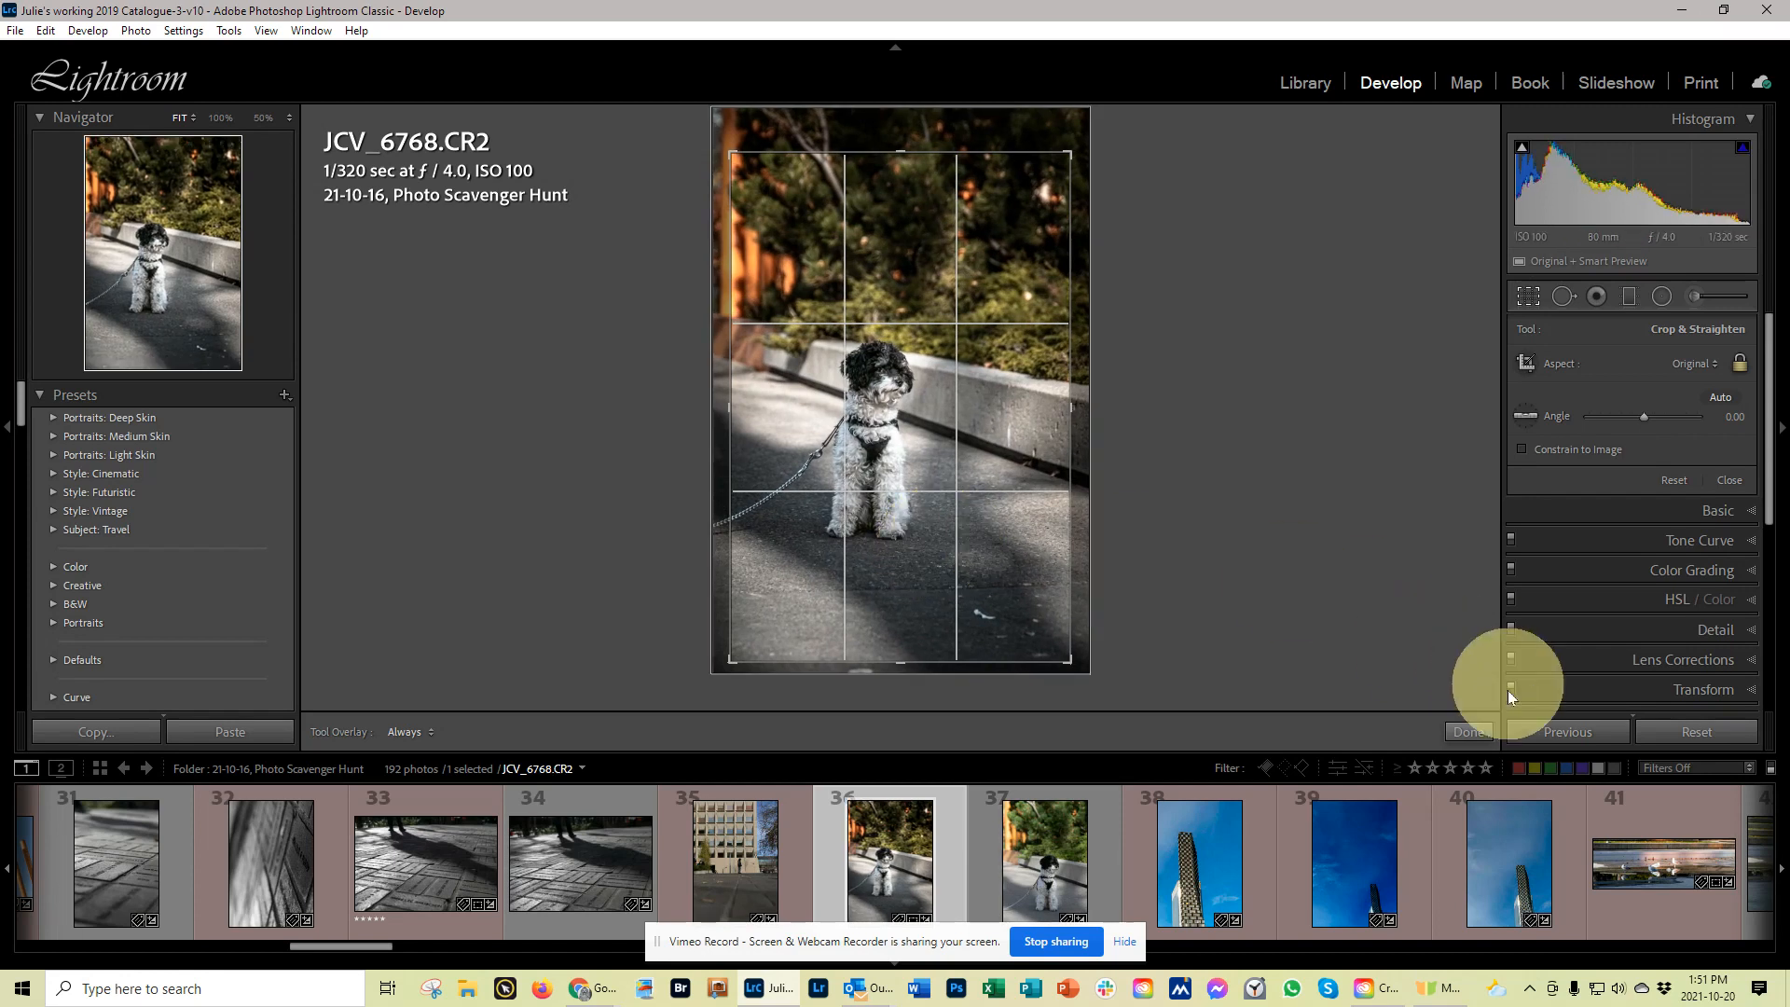
left_click(1463, 730)
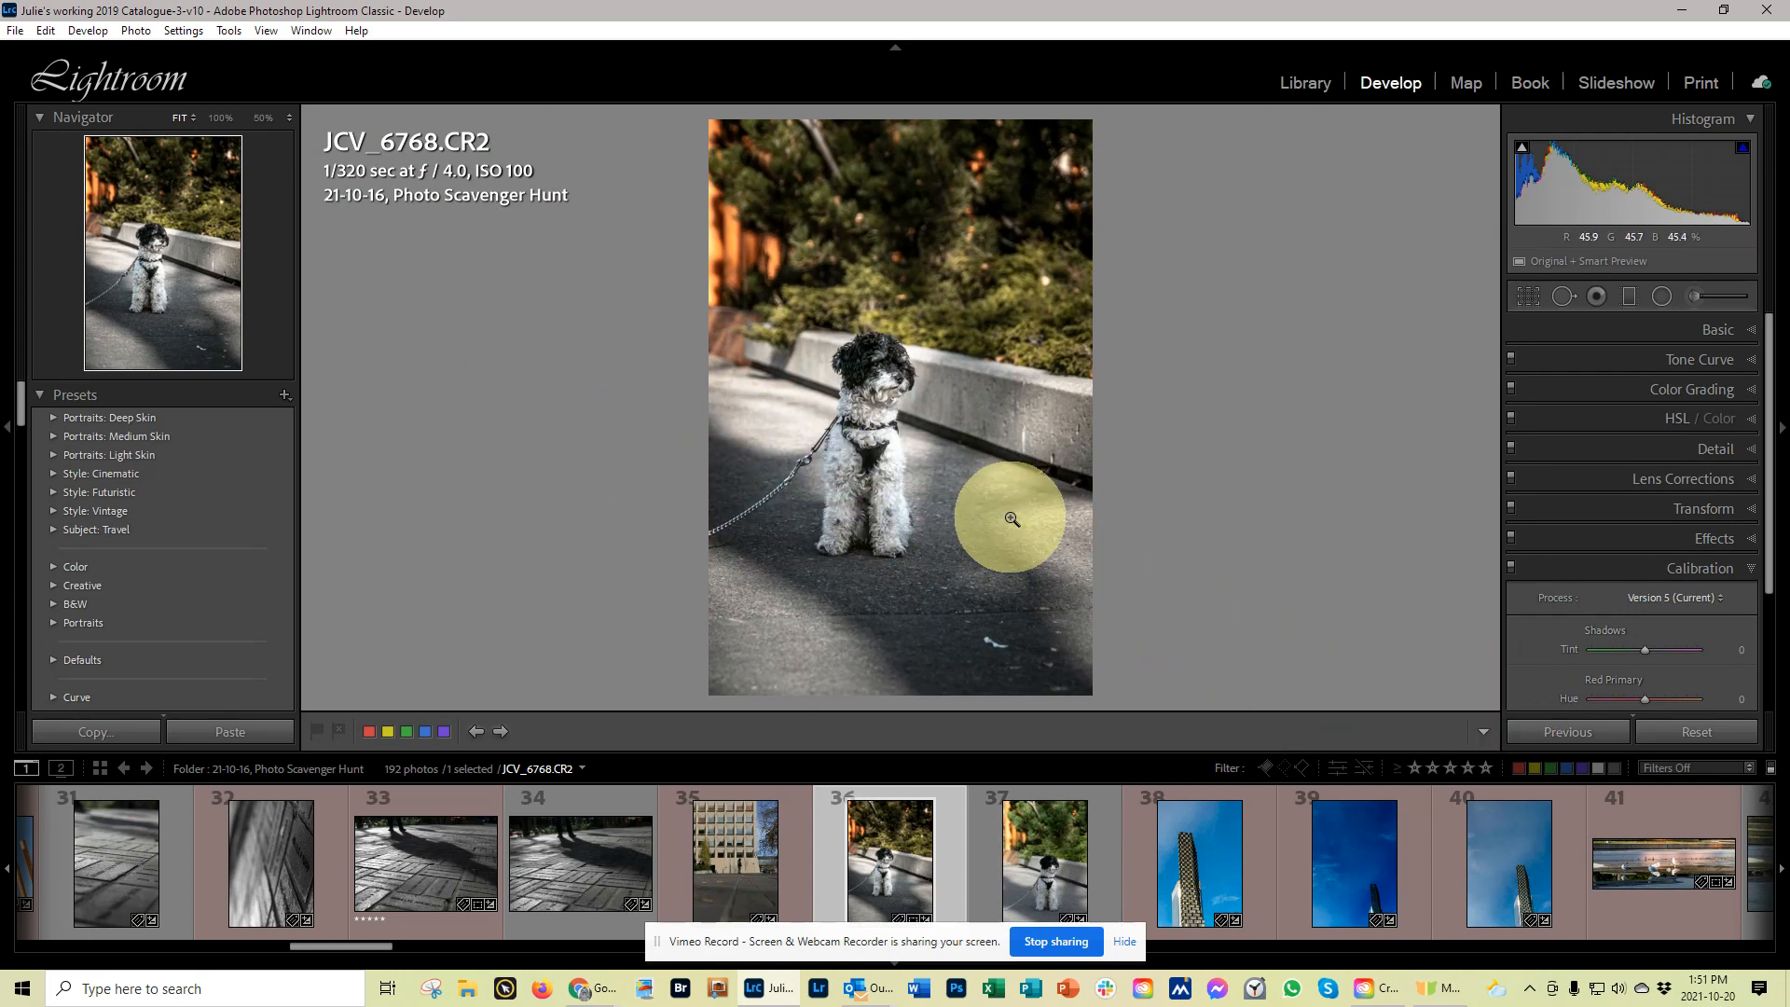
- Review the settings offered for a new develop preset and close the dialog without creating one
mouse_move(1061, 874)
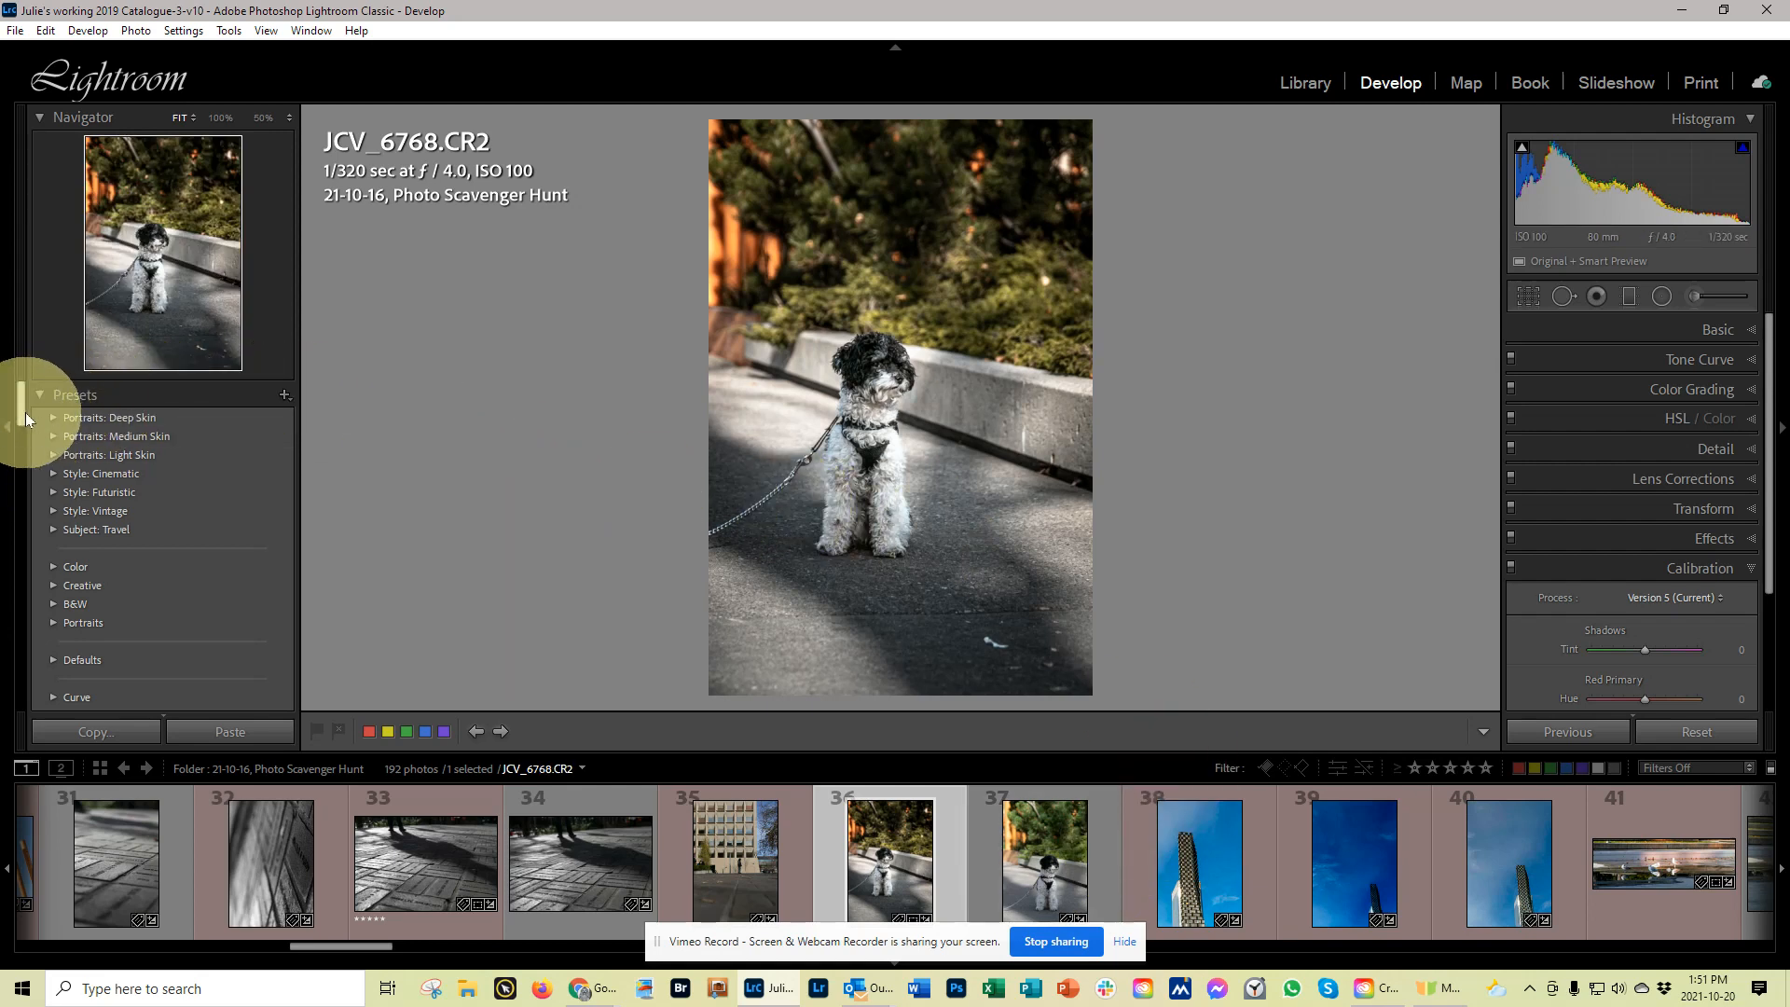
mouse_move(21, 400)
left_mouse_down()
mouse_move(45, 669)
mouse_move(42, 389)
left_mouse_up()
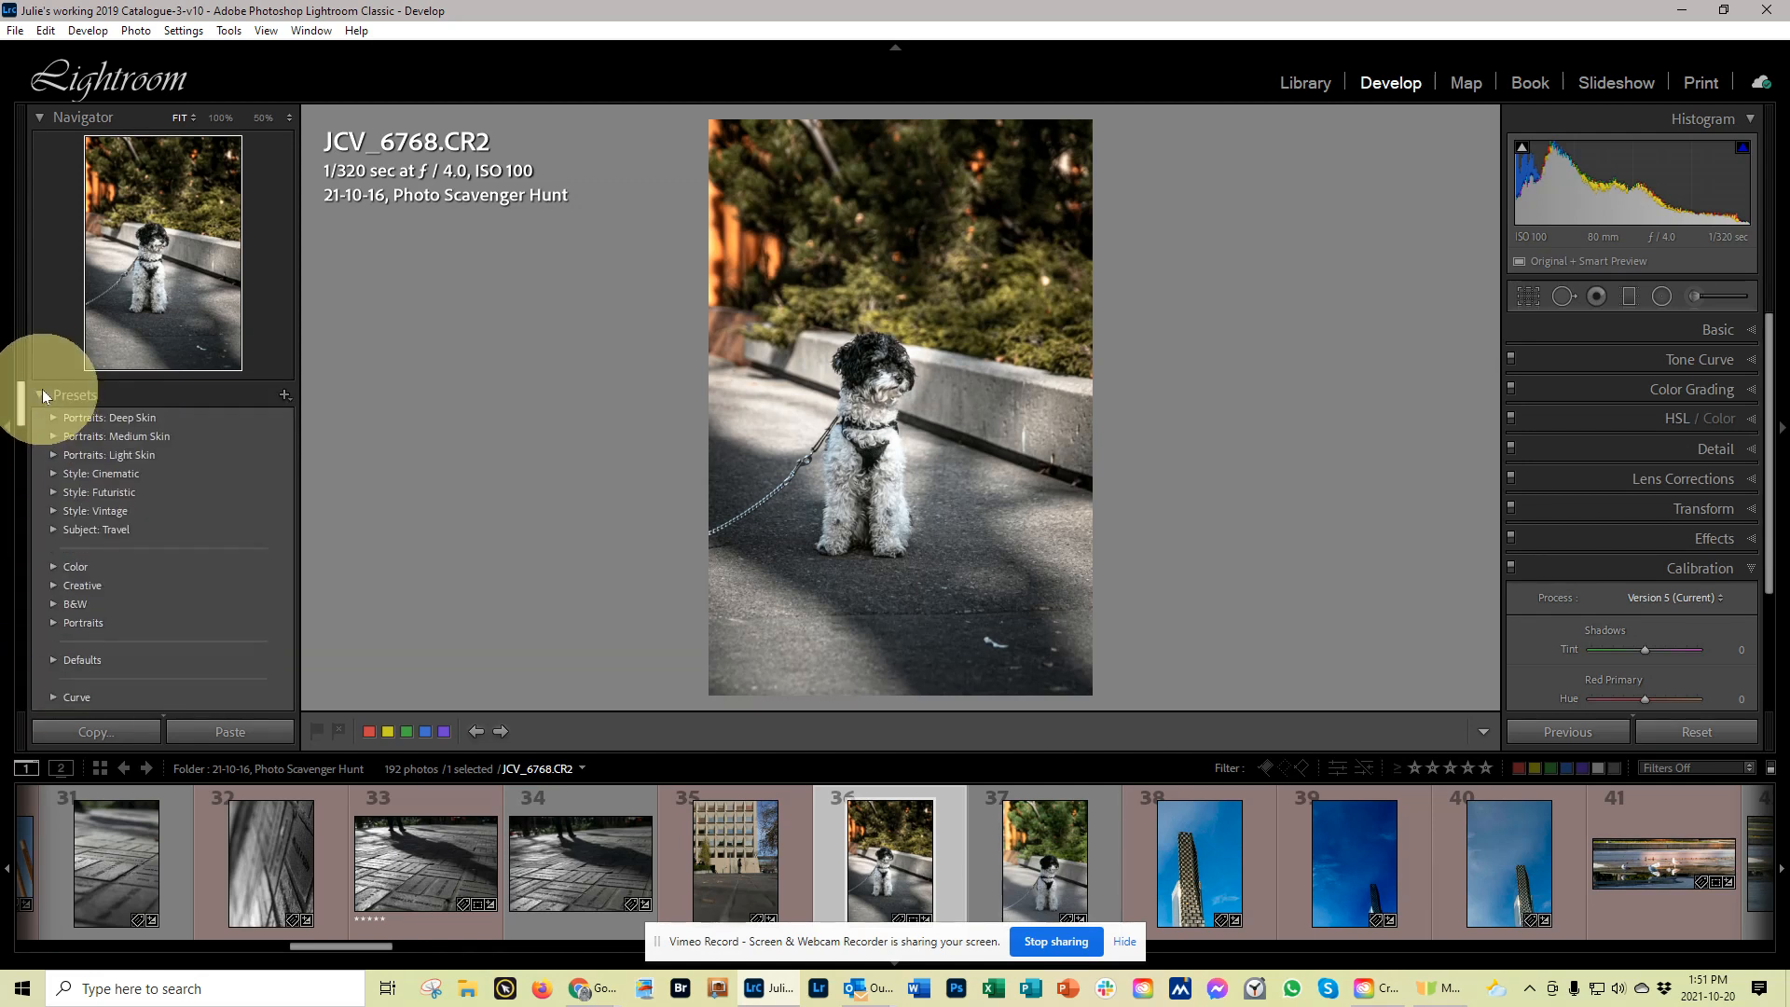
left_click(283, 394)
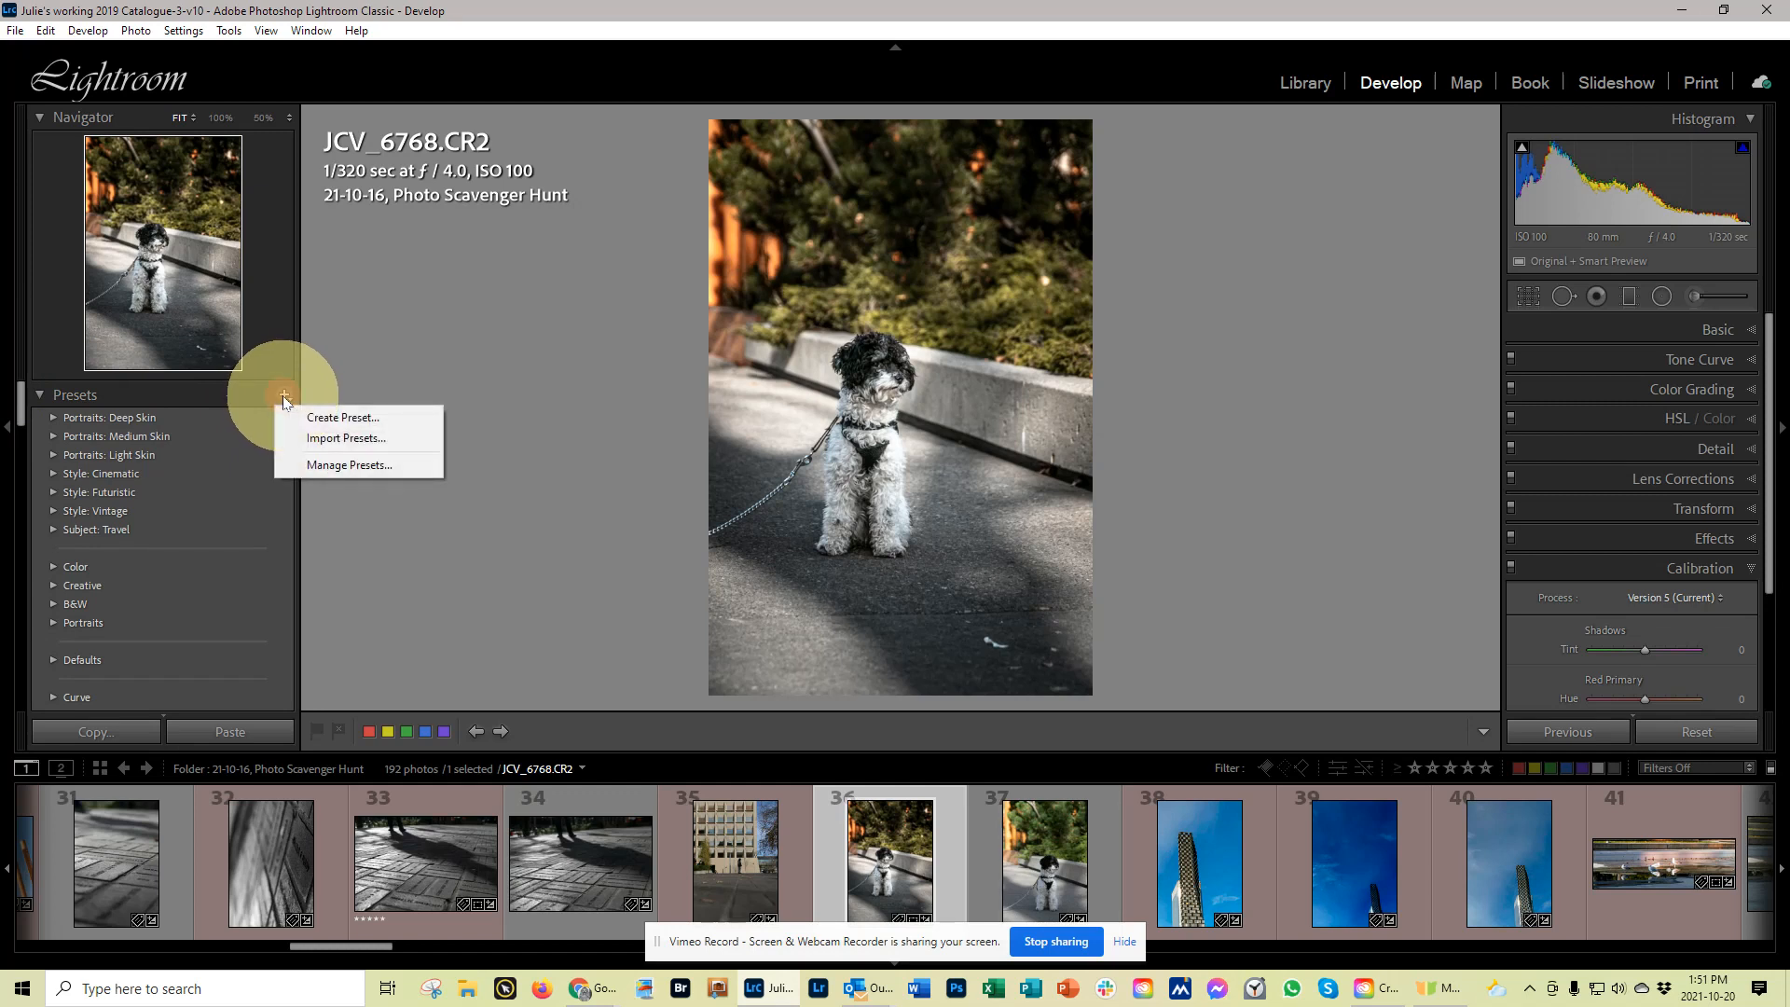
left_click(380, 418)
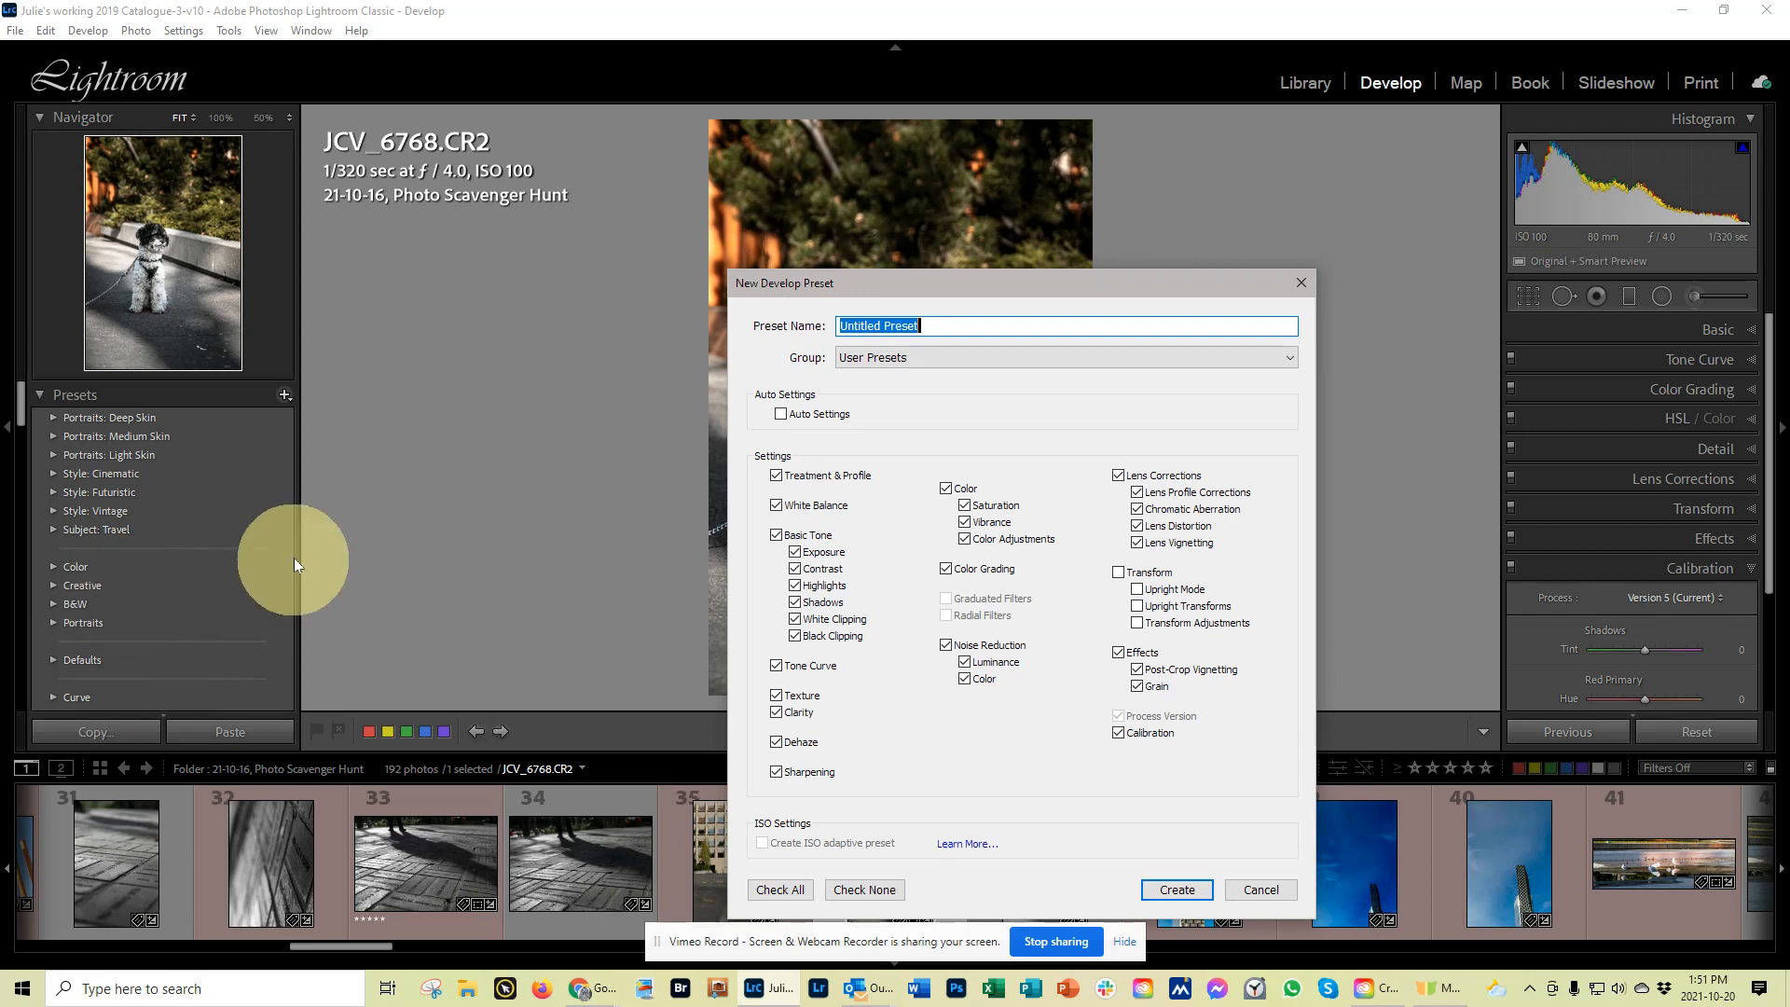
left_click(1300, 282)
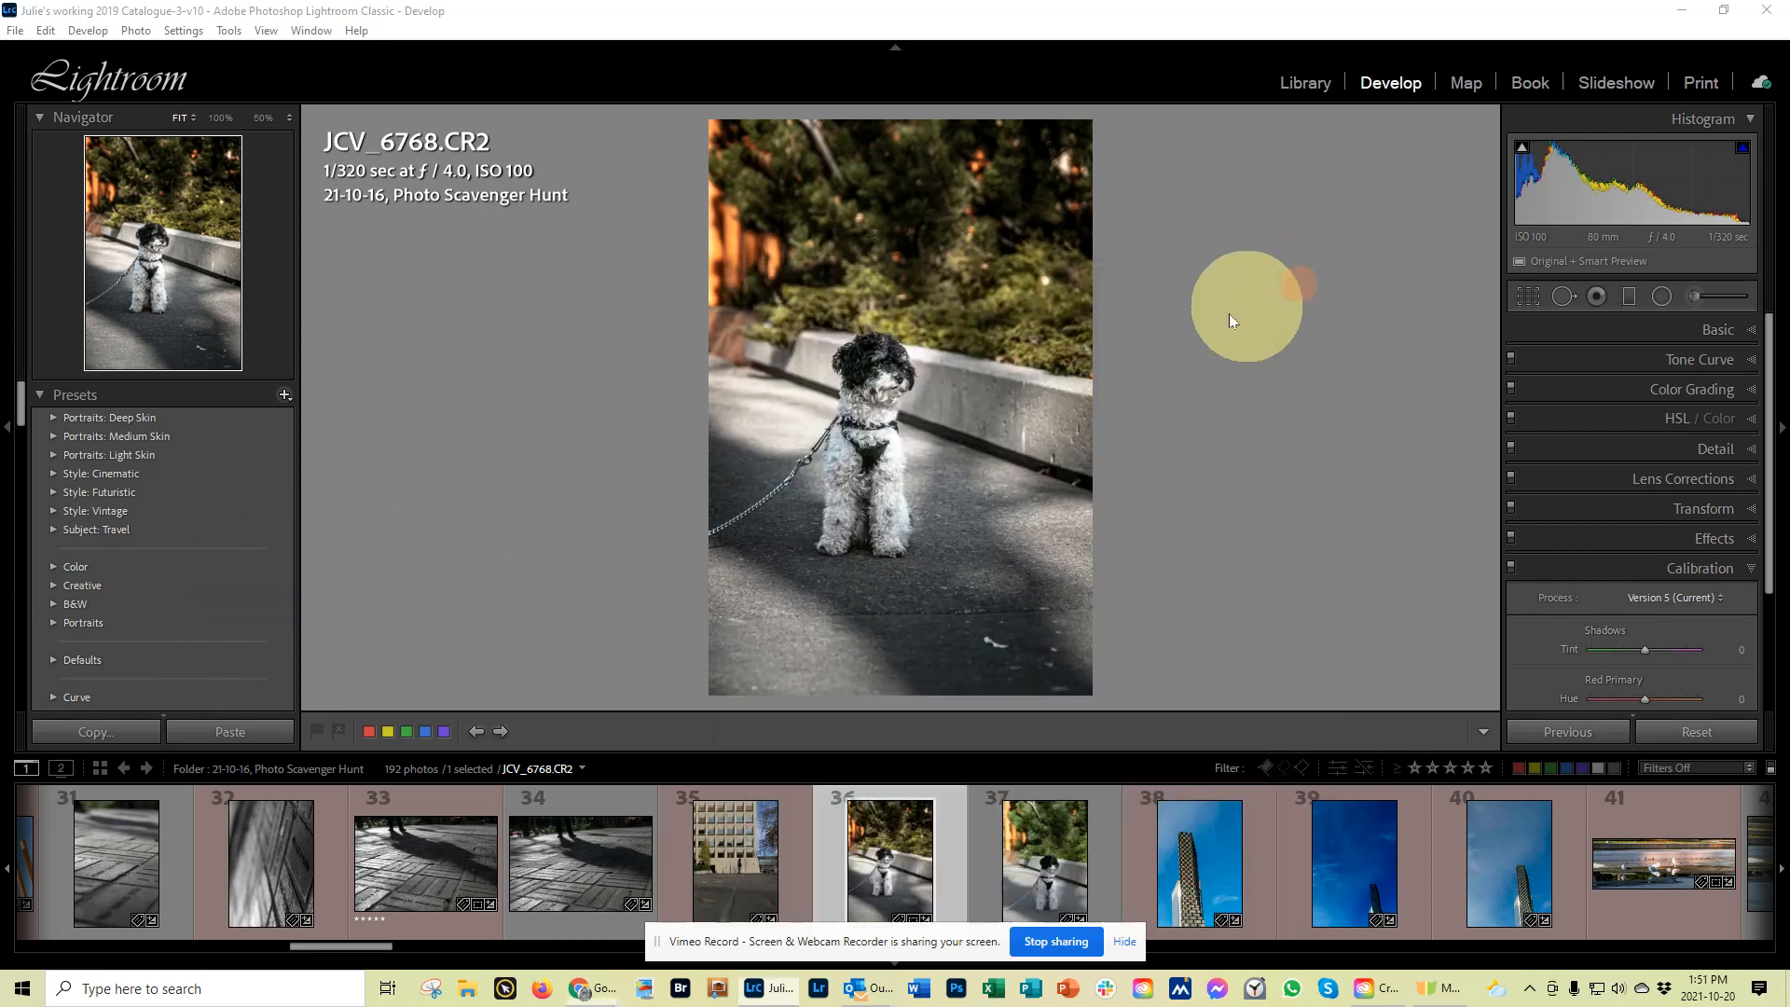
- Browse the saved preset groups, collapsing the Truman group and viewing the presets in the RODEO group
left_click_drag(20, 418, 50, 579)
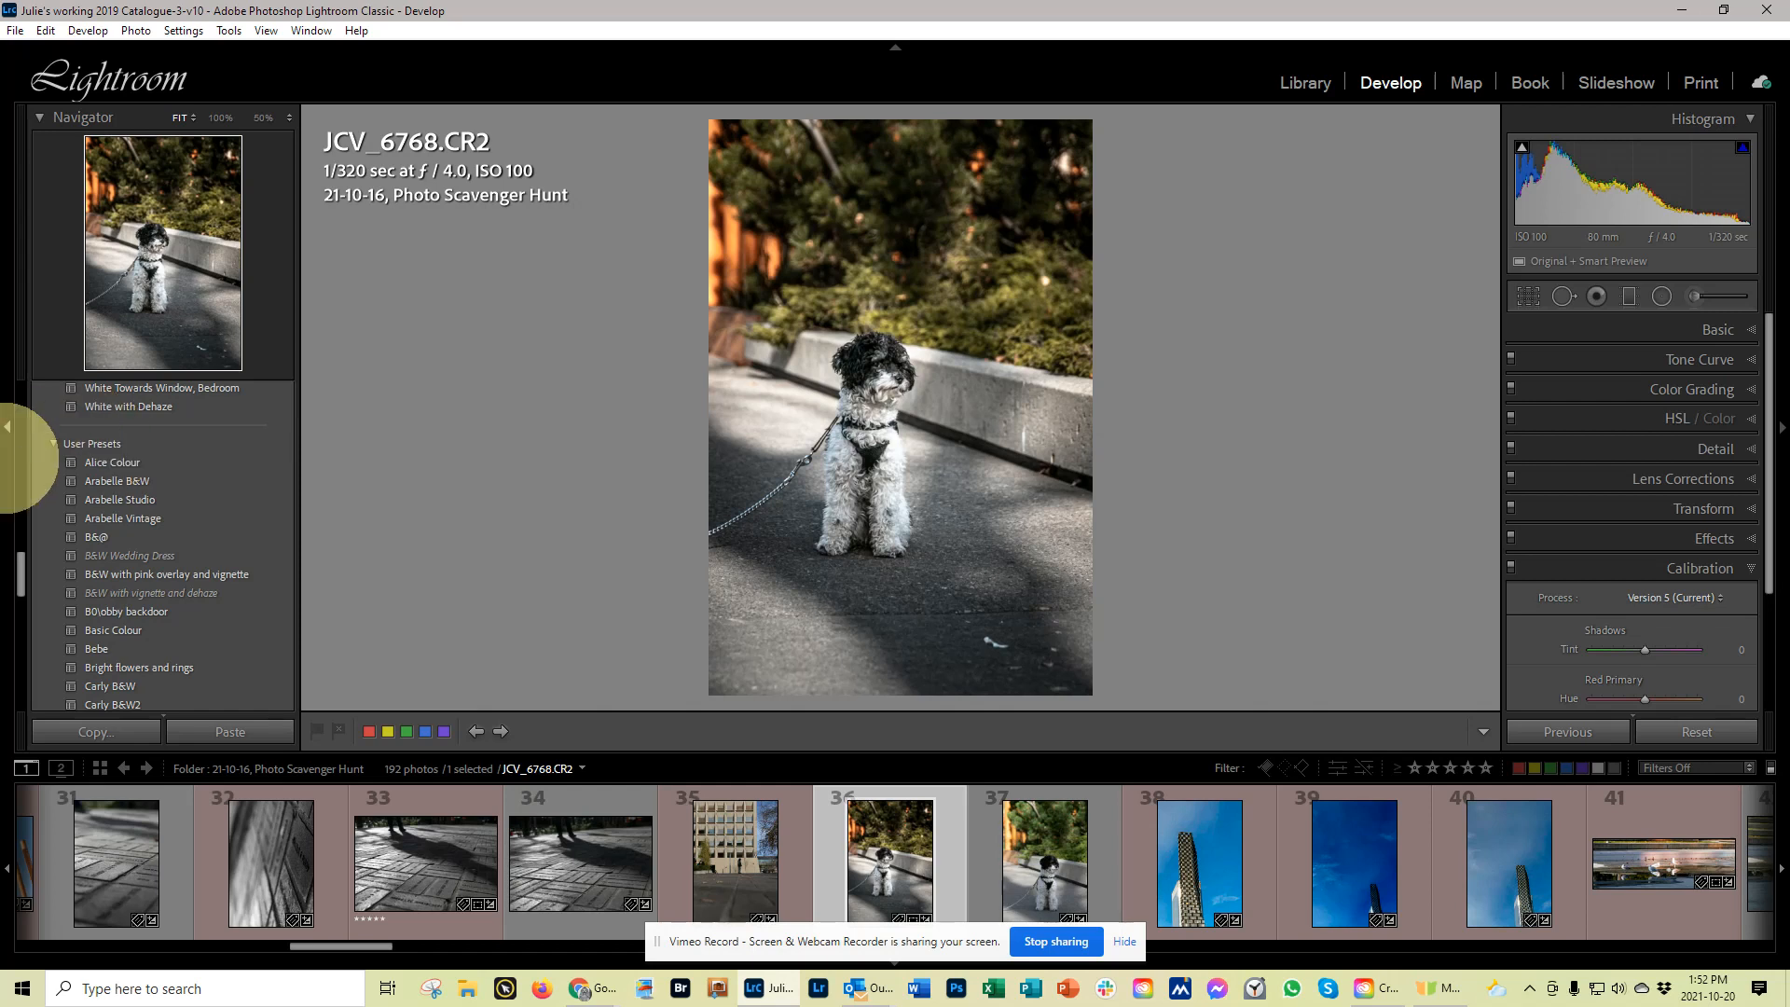
left_click_drag(25, 583, 21, 546)
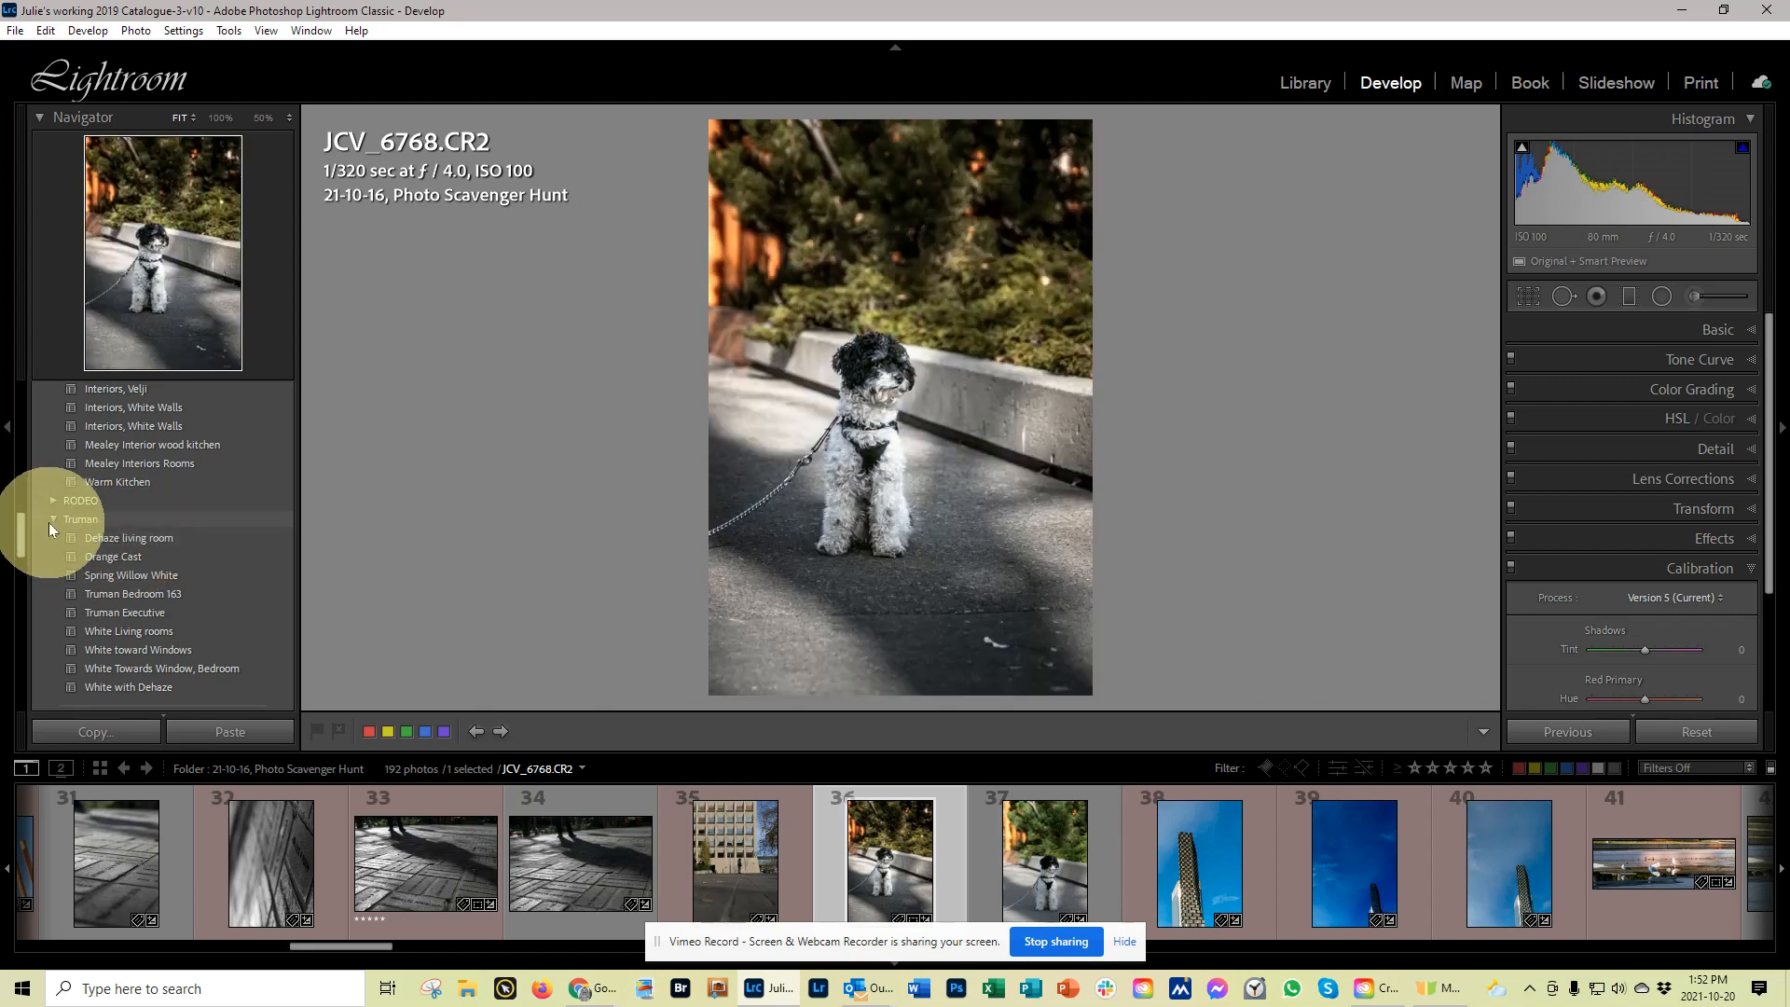
left_click(49, 522)
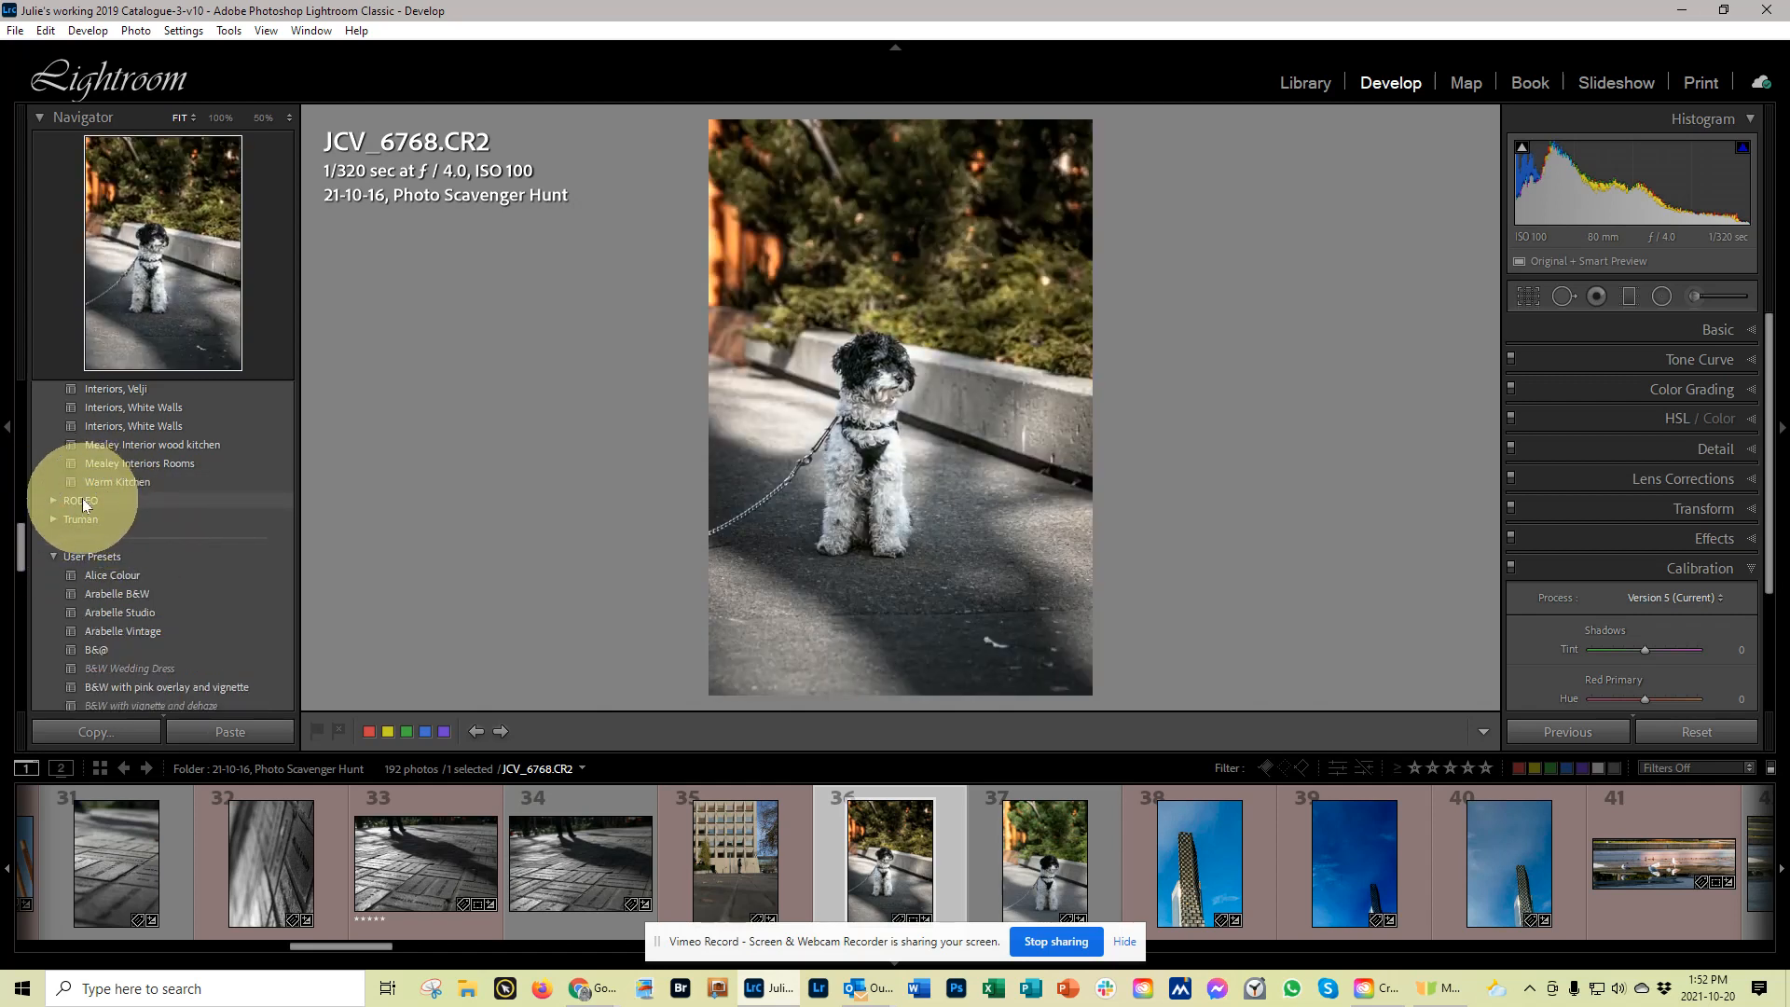
left_click(49, 500)
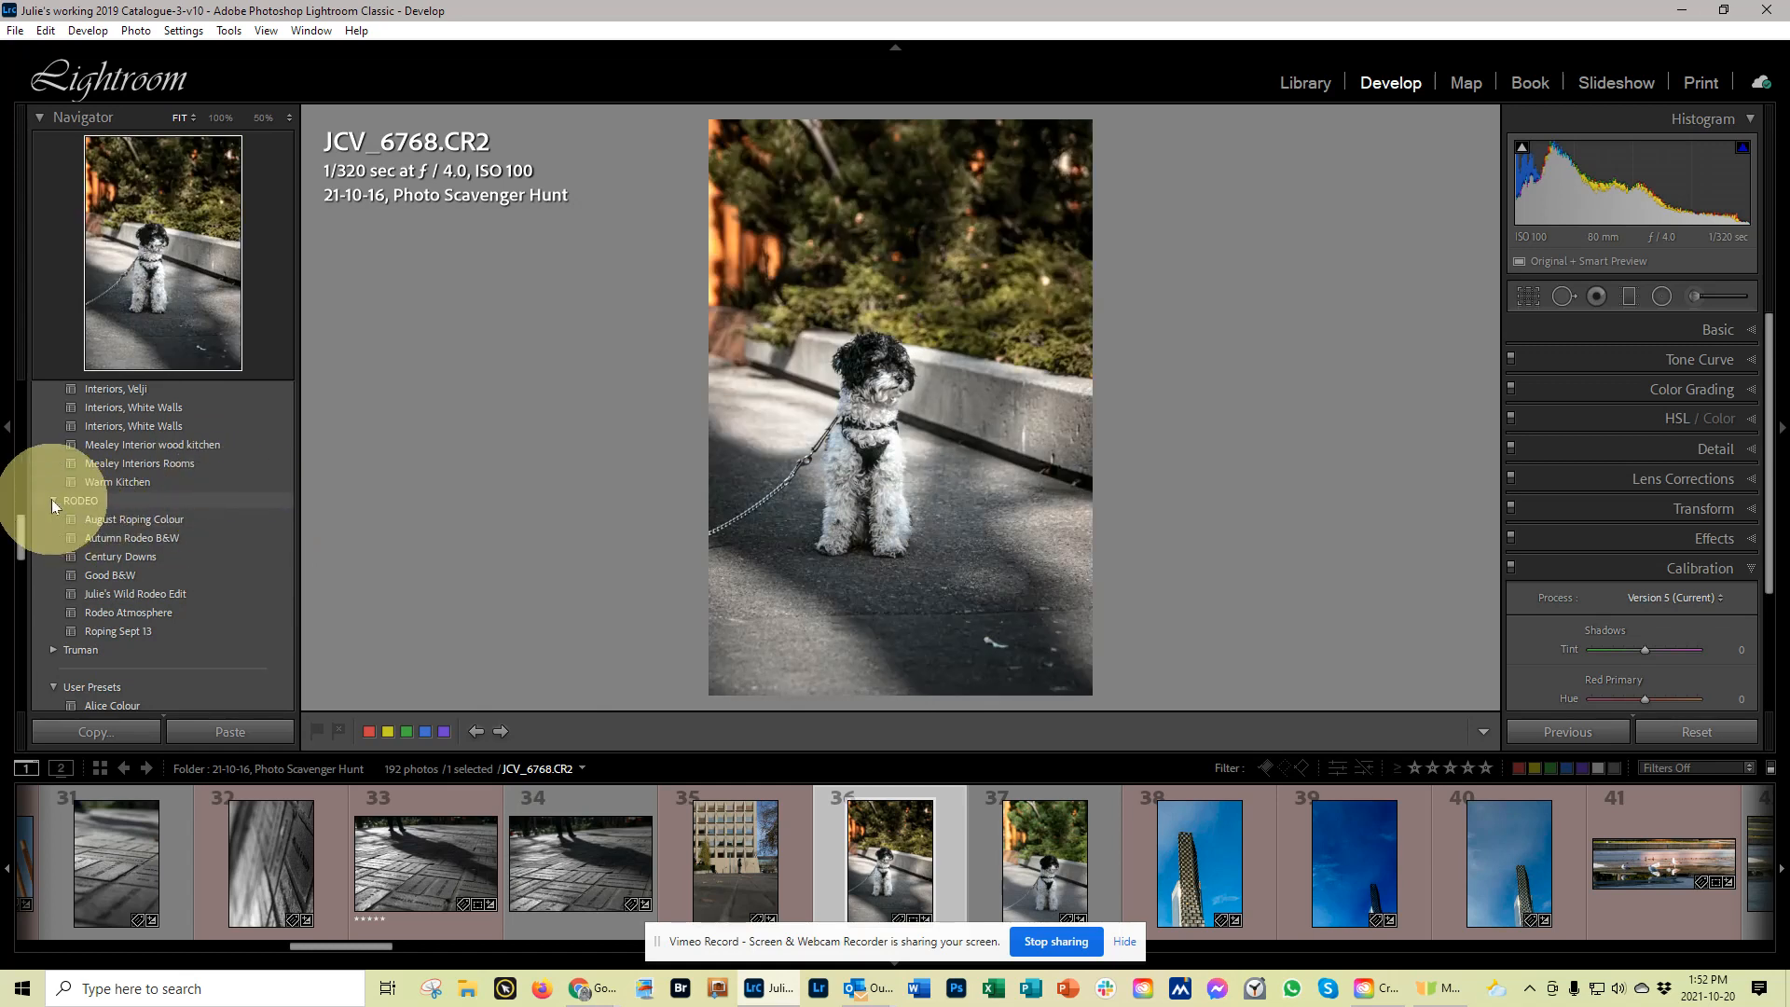
left_click(52, 500)
scroll(203, 528, "up", 5)
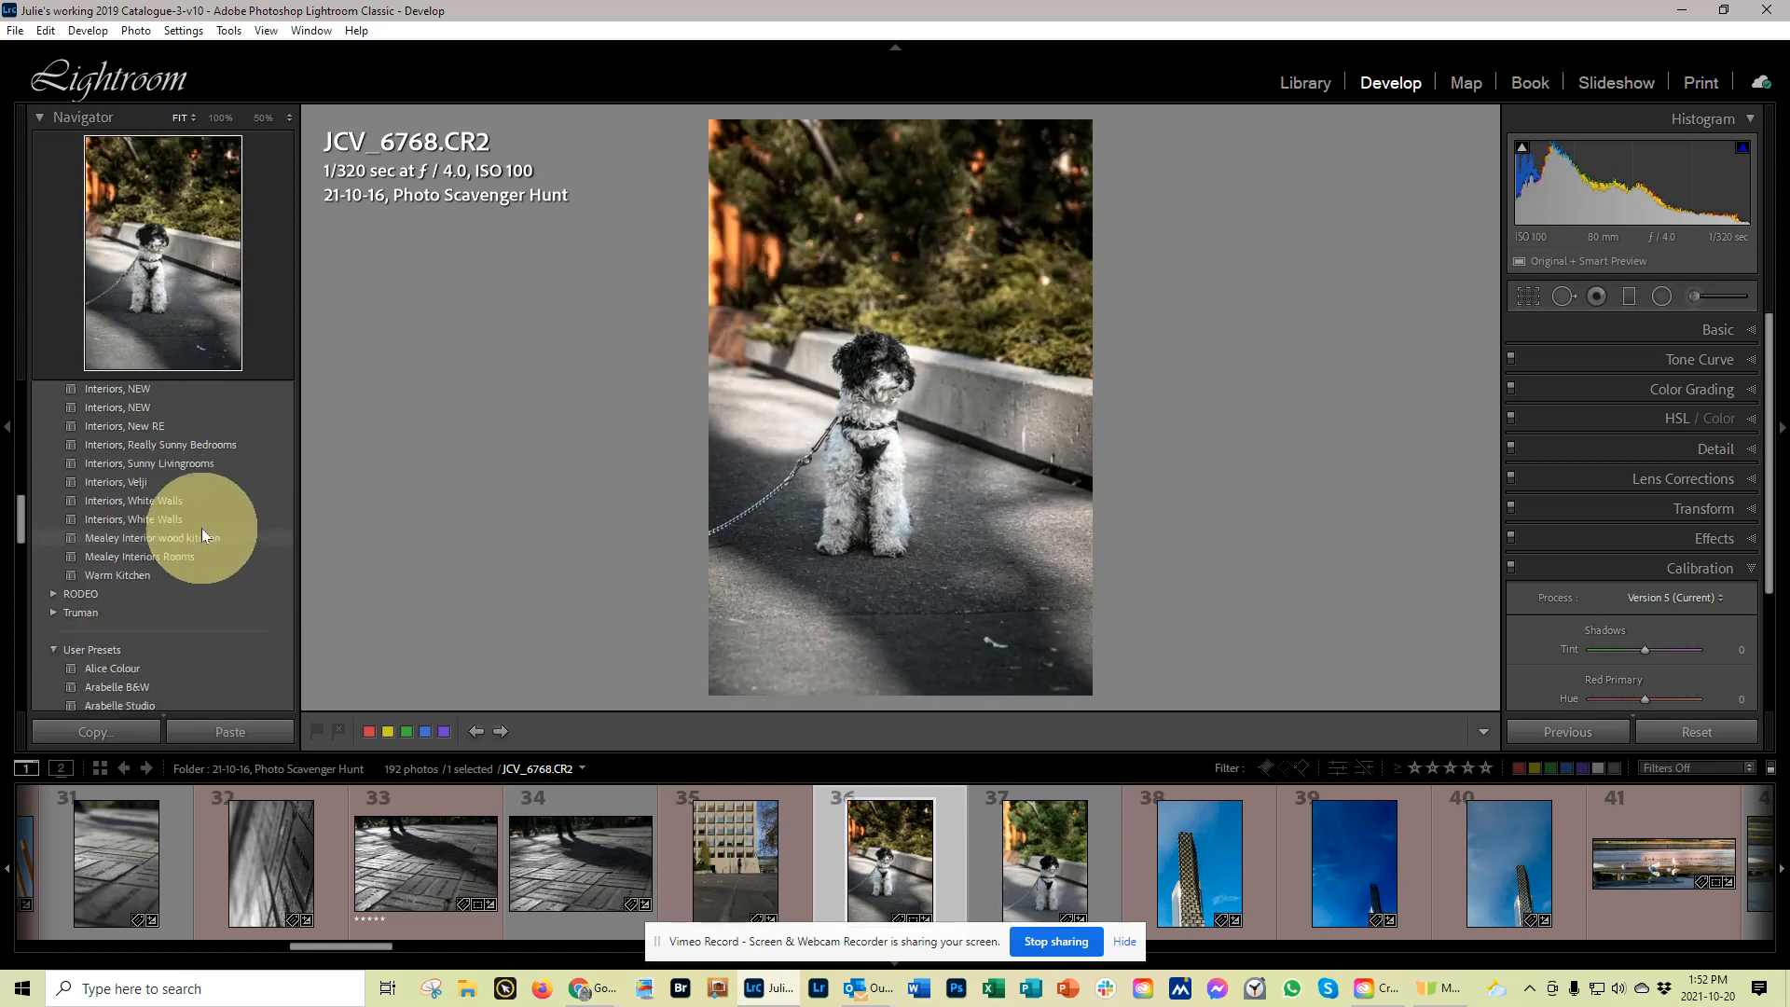
- Collapse the Real Estate preset group and save the photo's current settings as a develop preset named Little Dog in User Presets
scroll(158, 541, "up", 5)
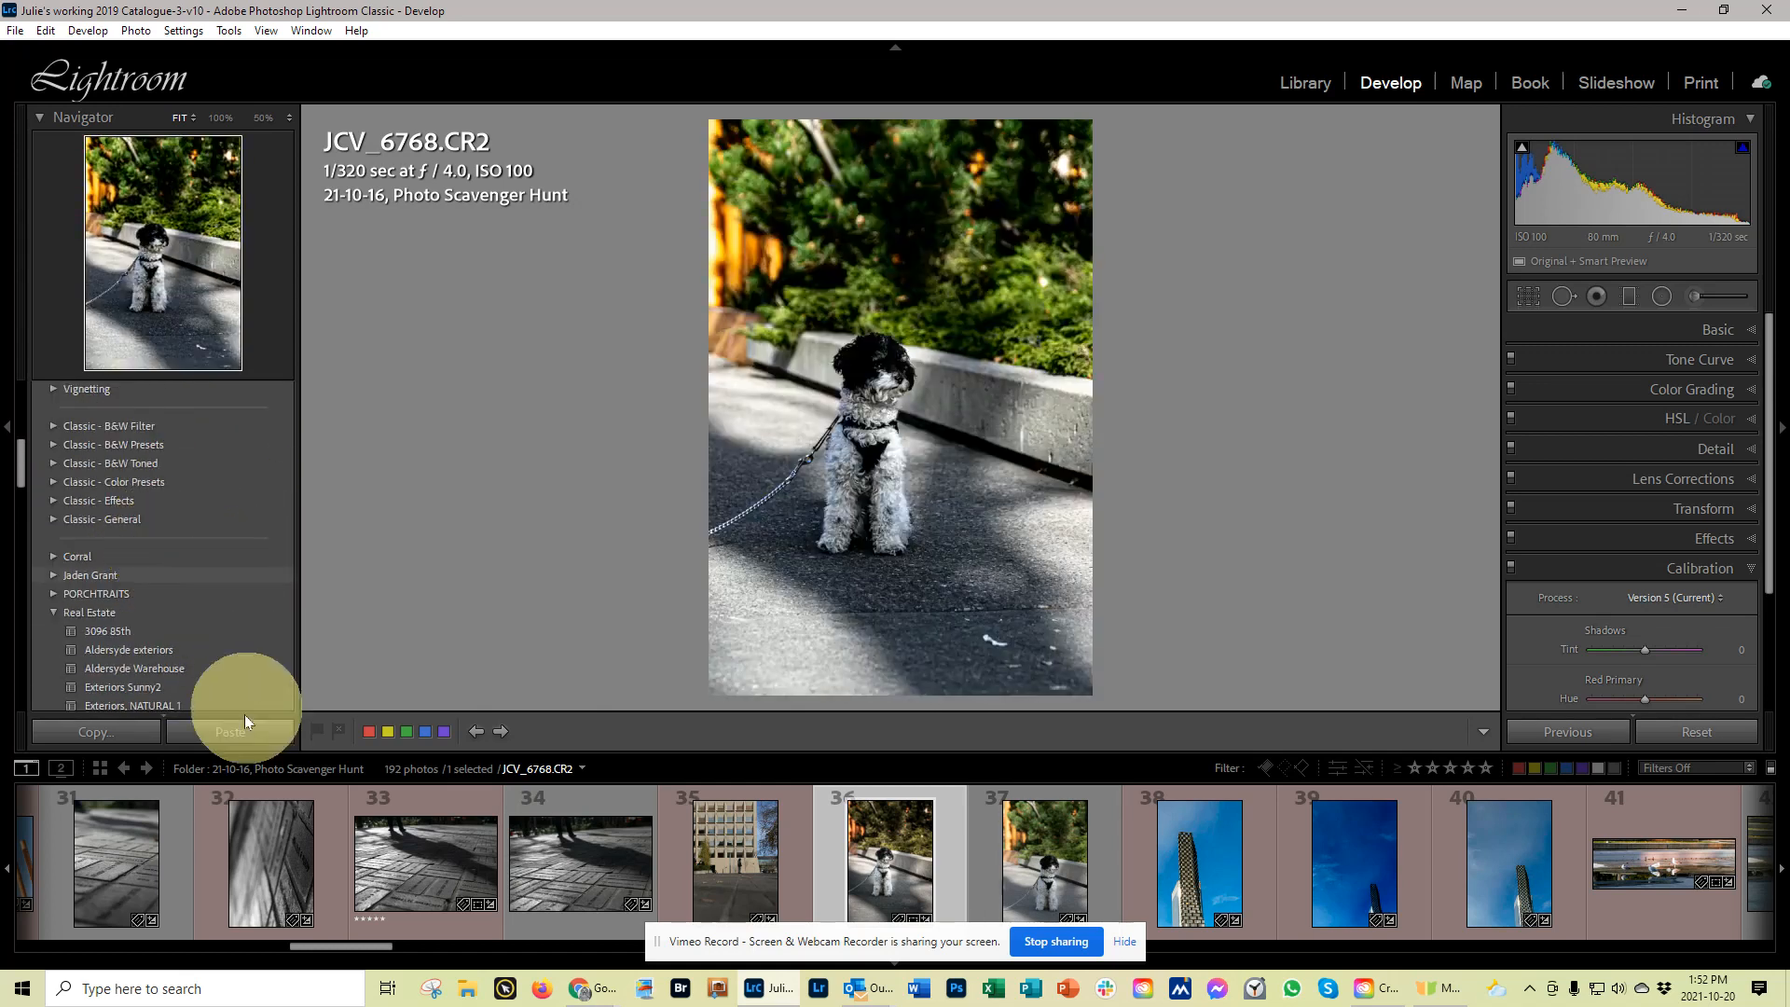
left_click(52, 611)
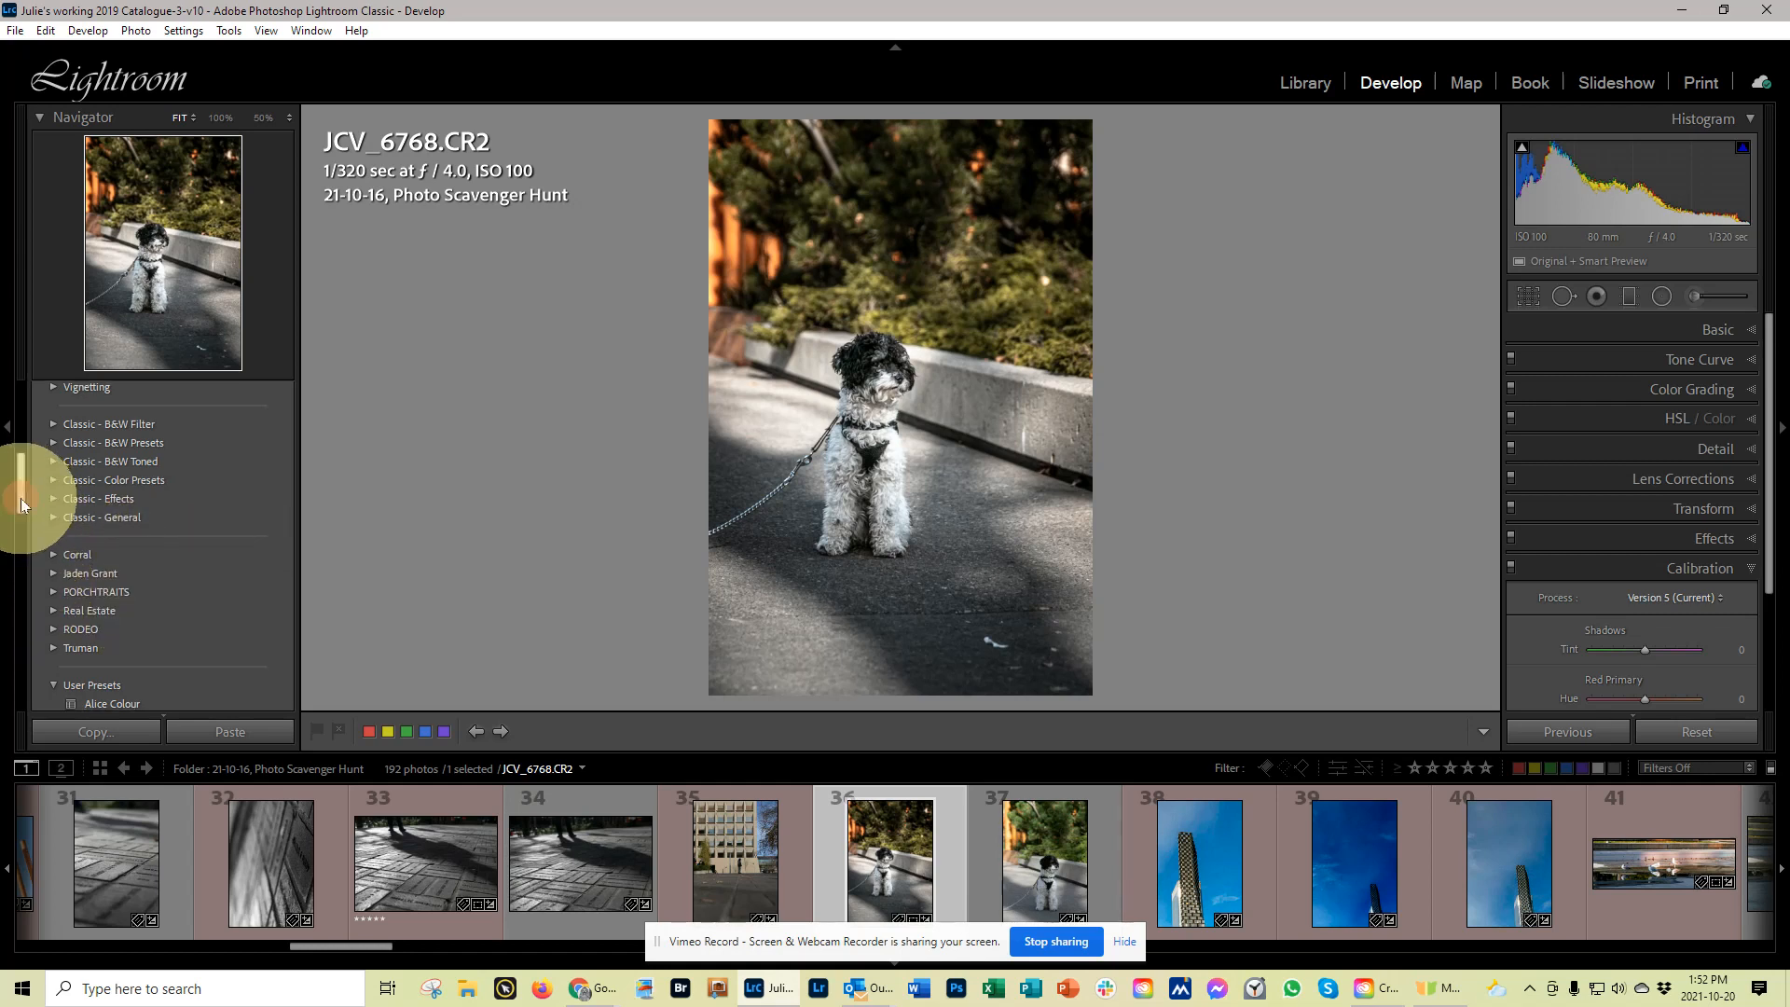
left_click_drag(28, 506, 26, 395)
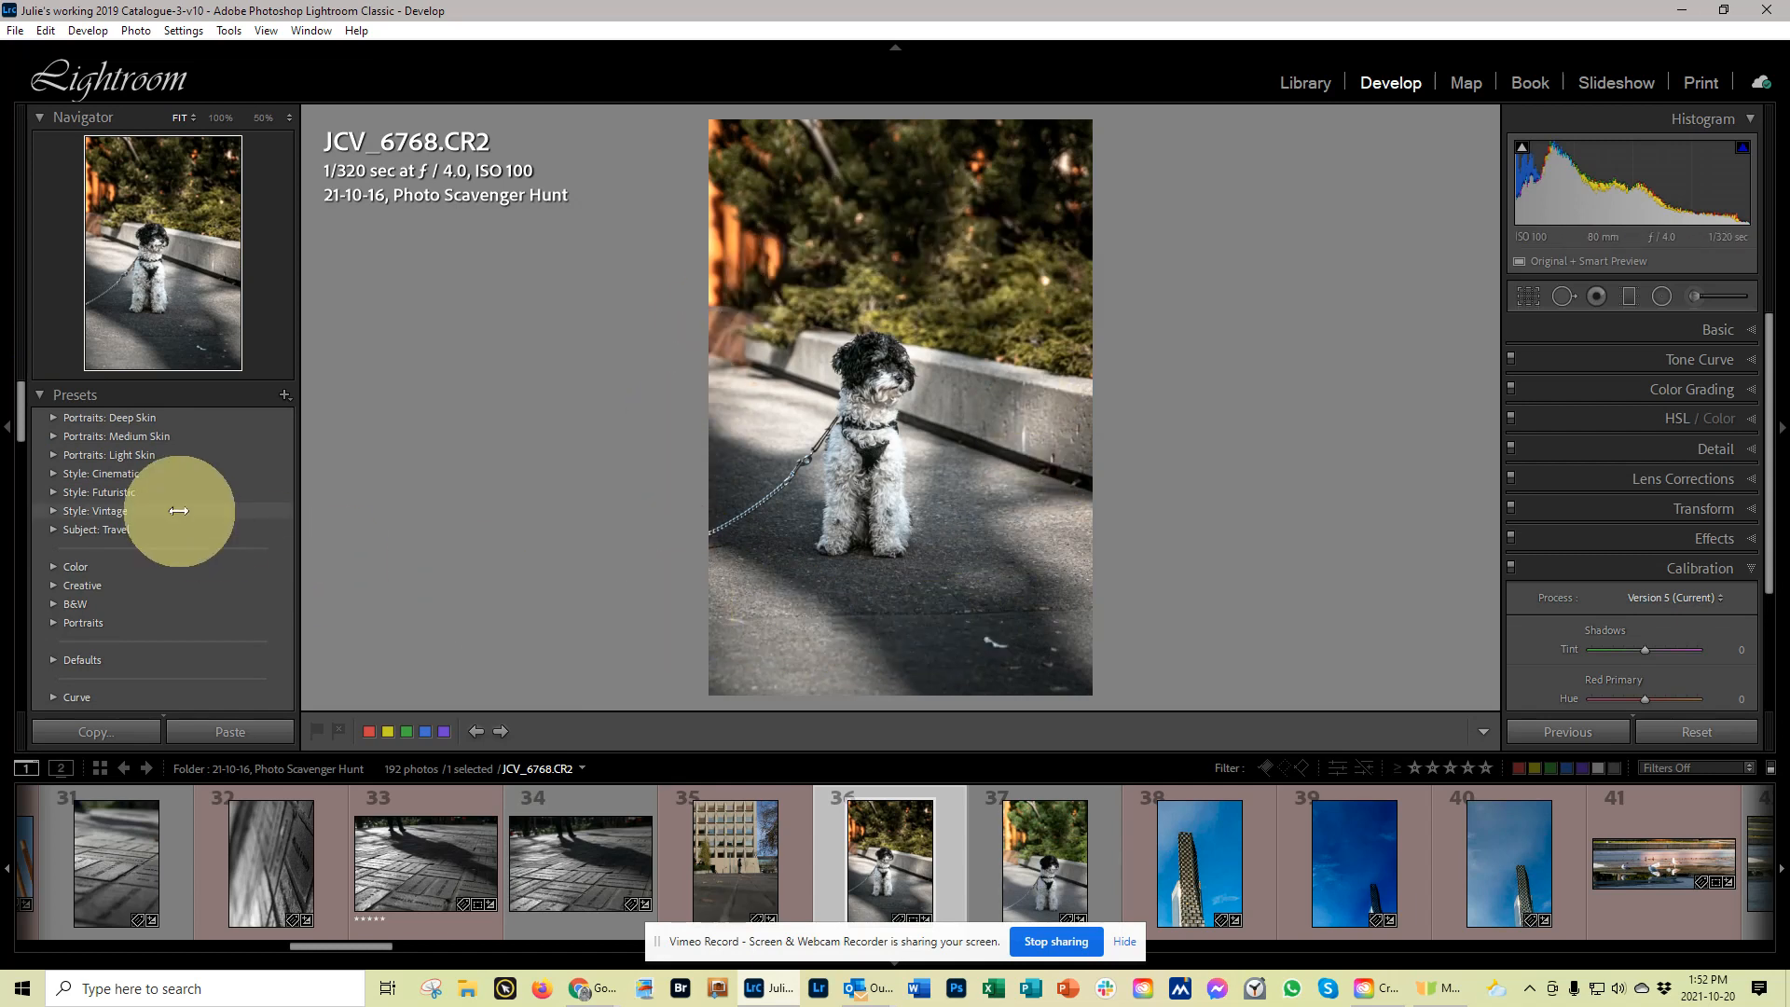
left_click(284, 395)
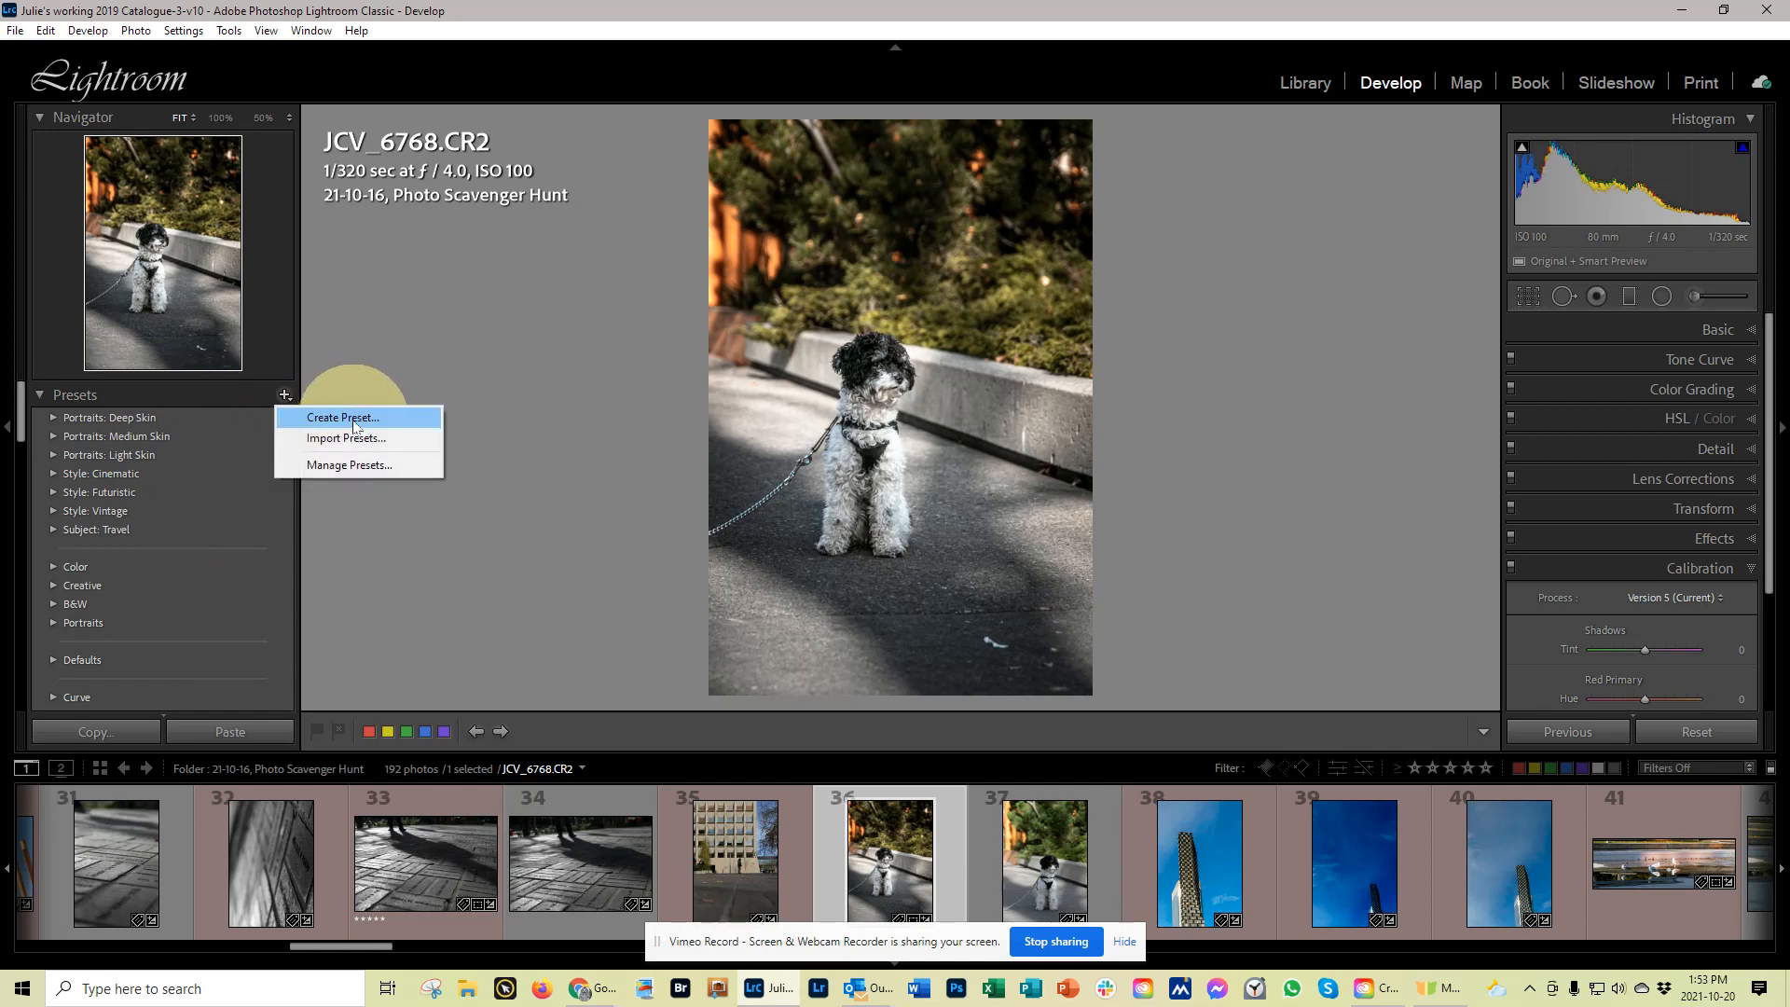
left_click(361, 418)
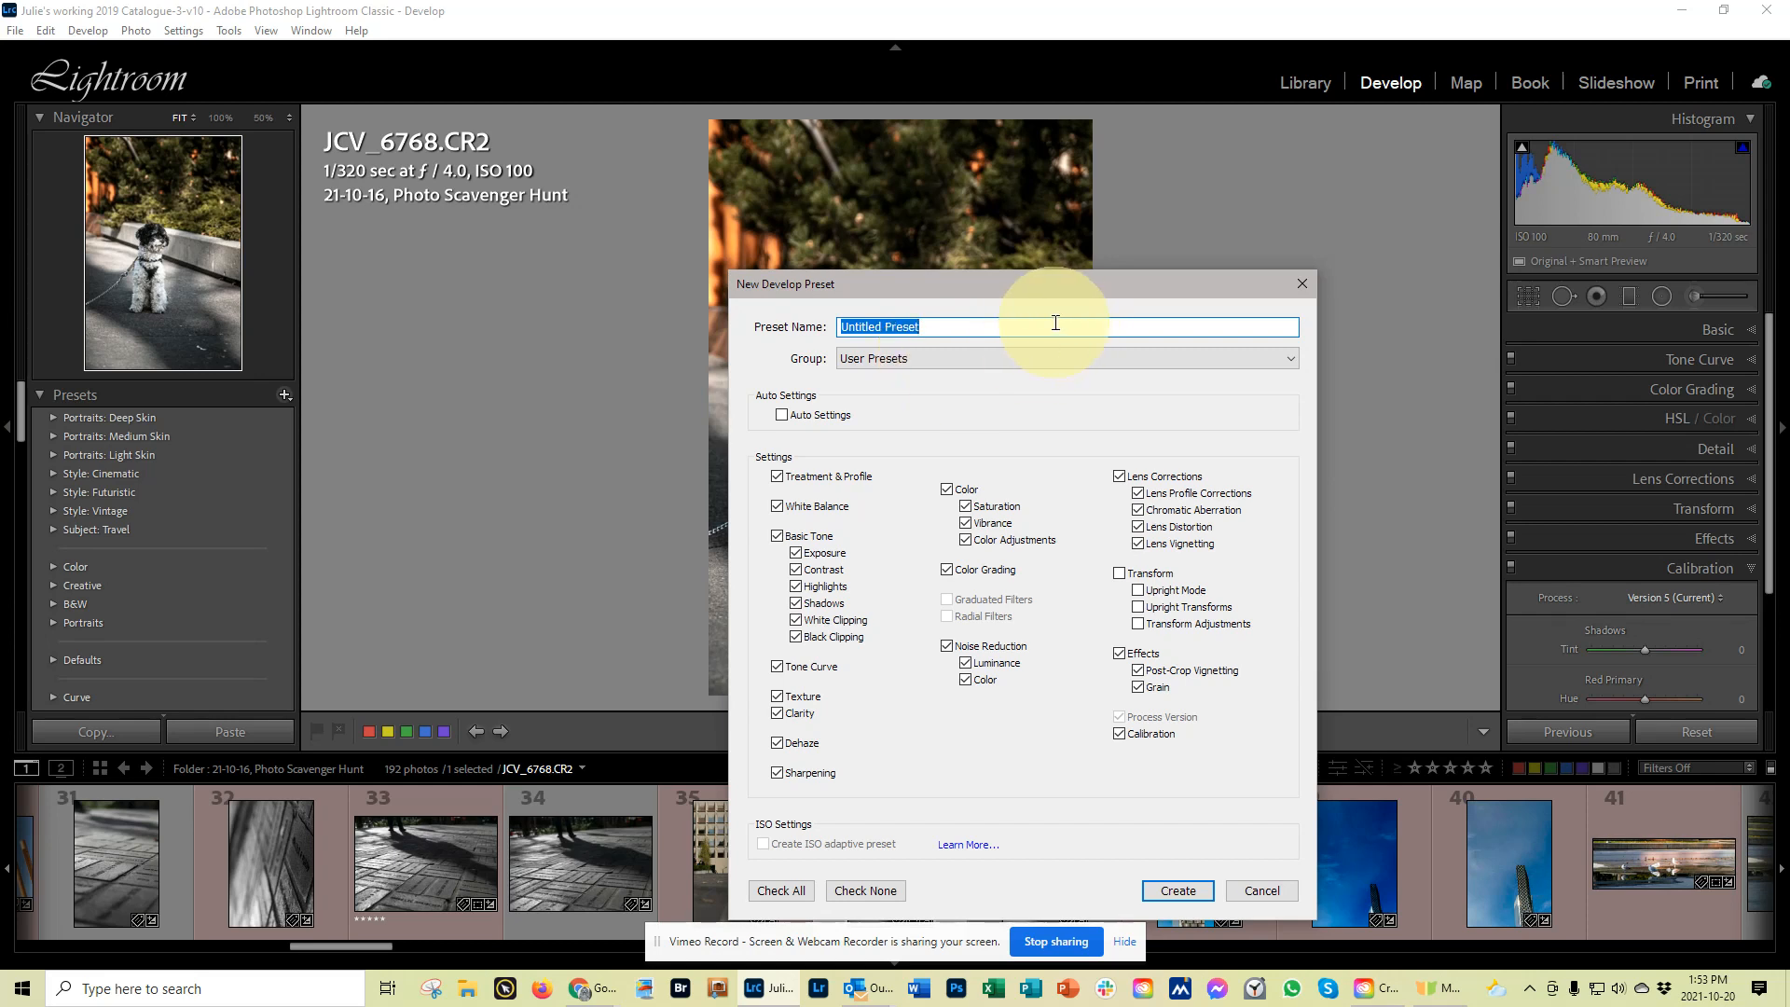
type("Little Dog")
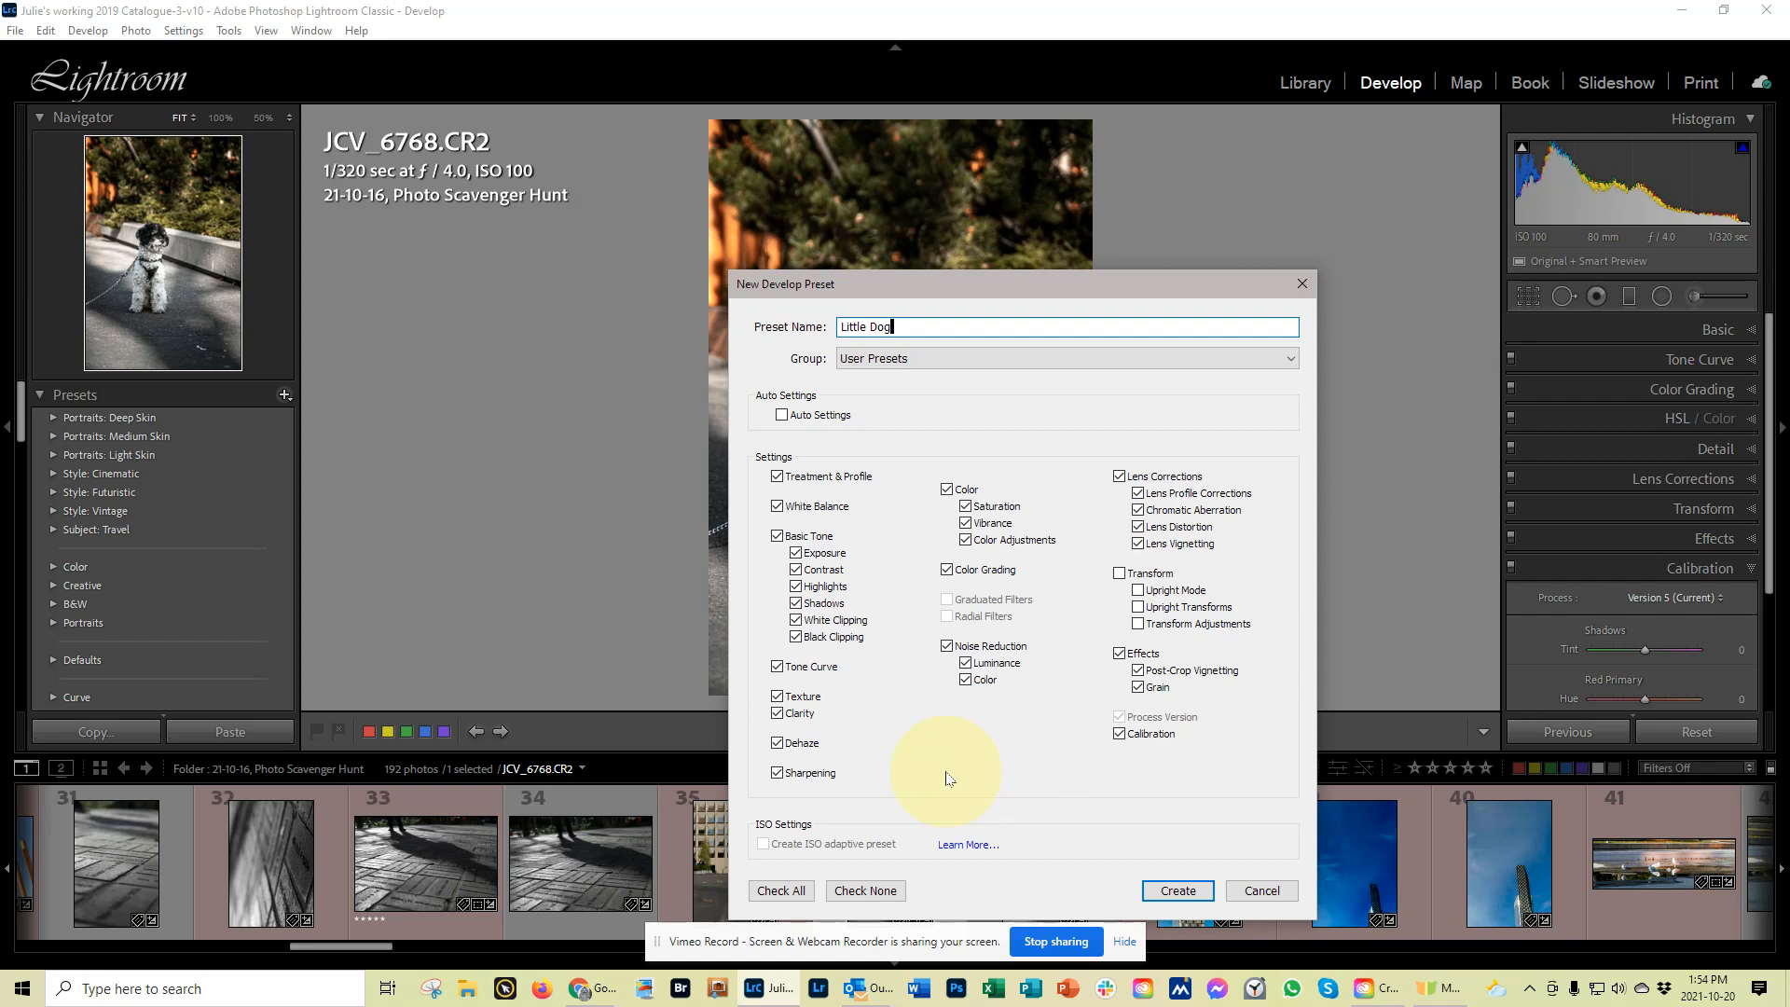
left_click(1175, 890)
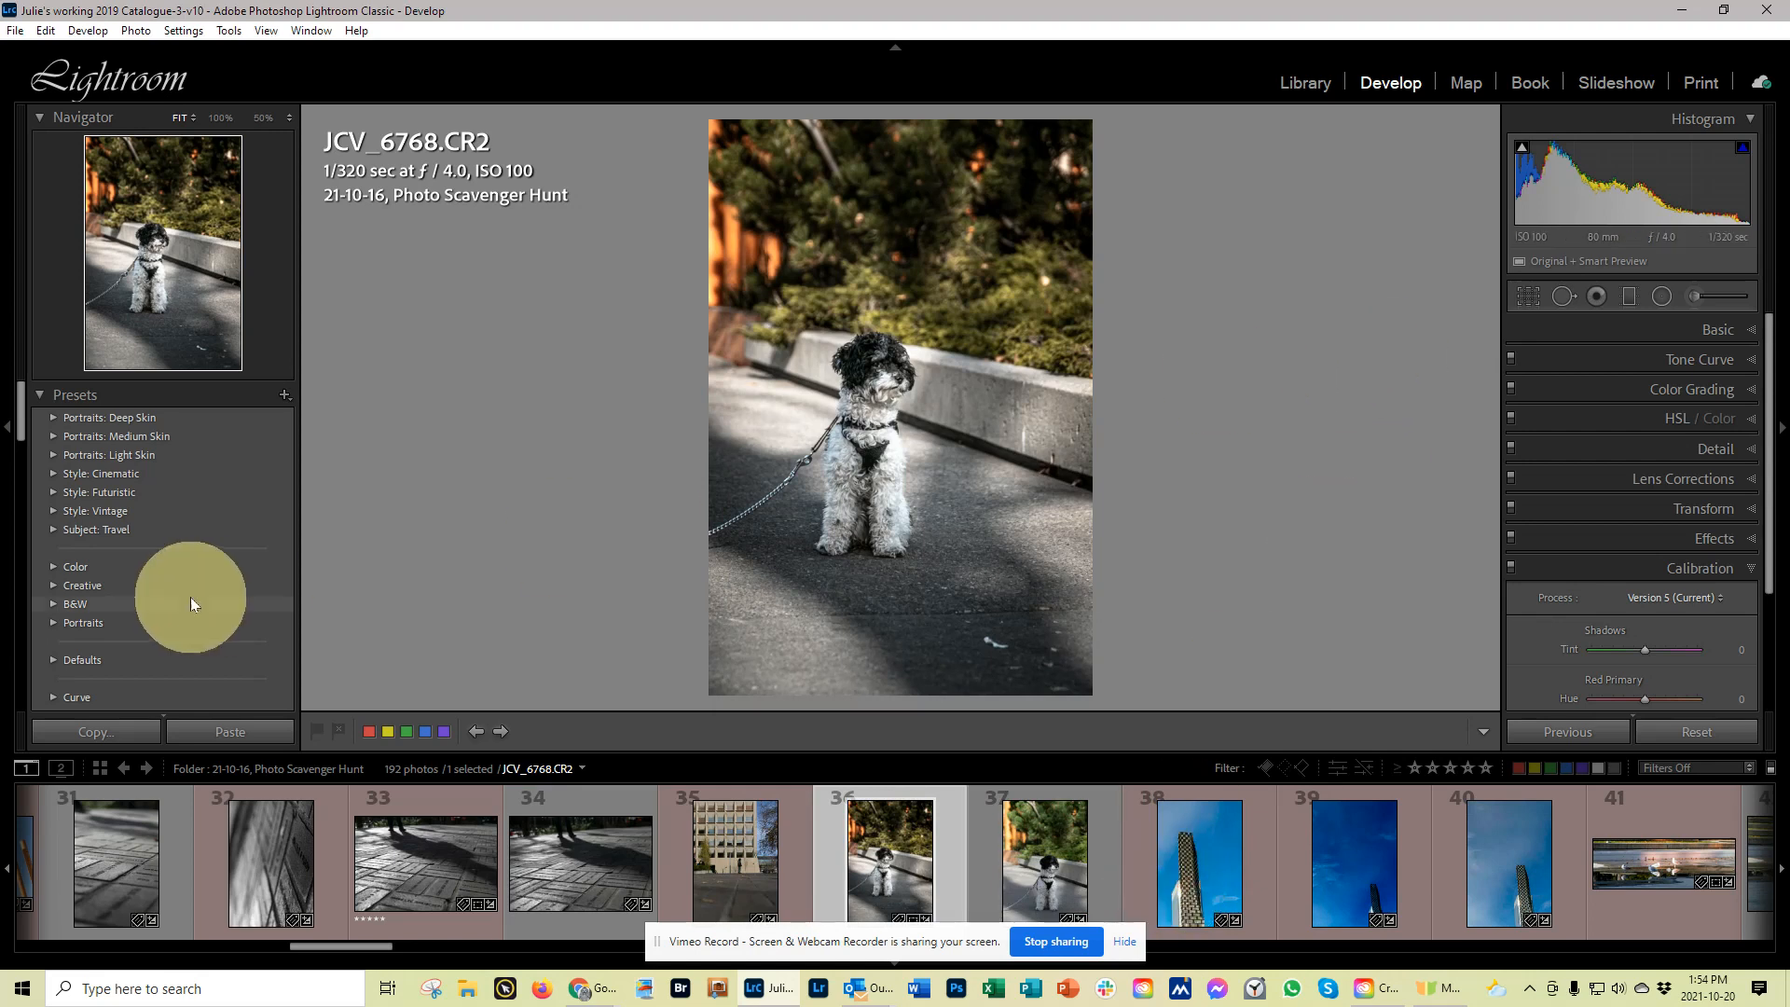
- Find the new Little Dog preset among the User Presets and apply it to JCV_6768.CR2
scroll(192, 593, "down", 6)
scroll(196, 585, "down", 8)
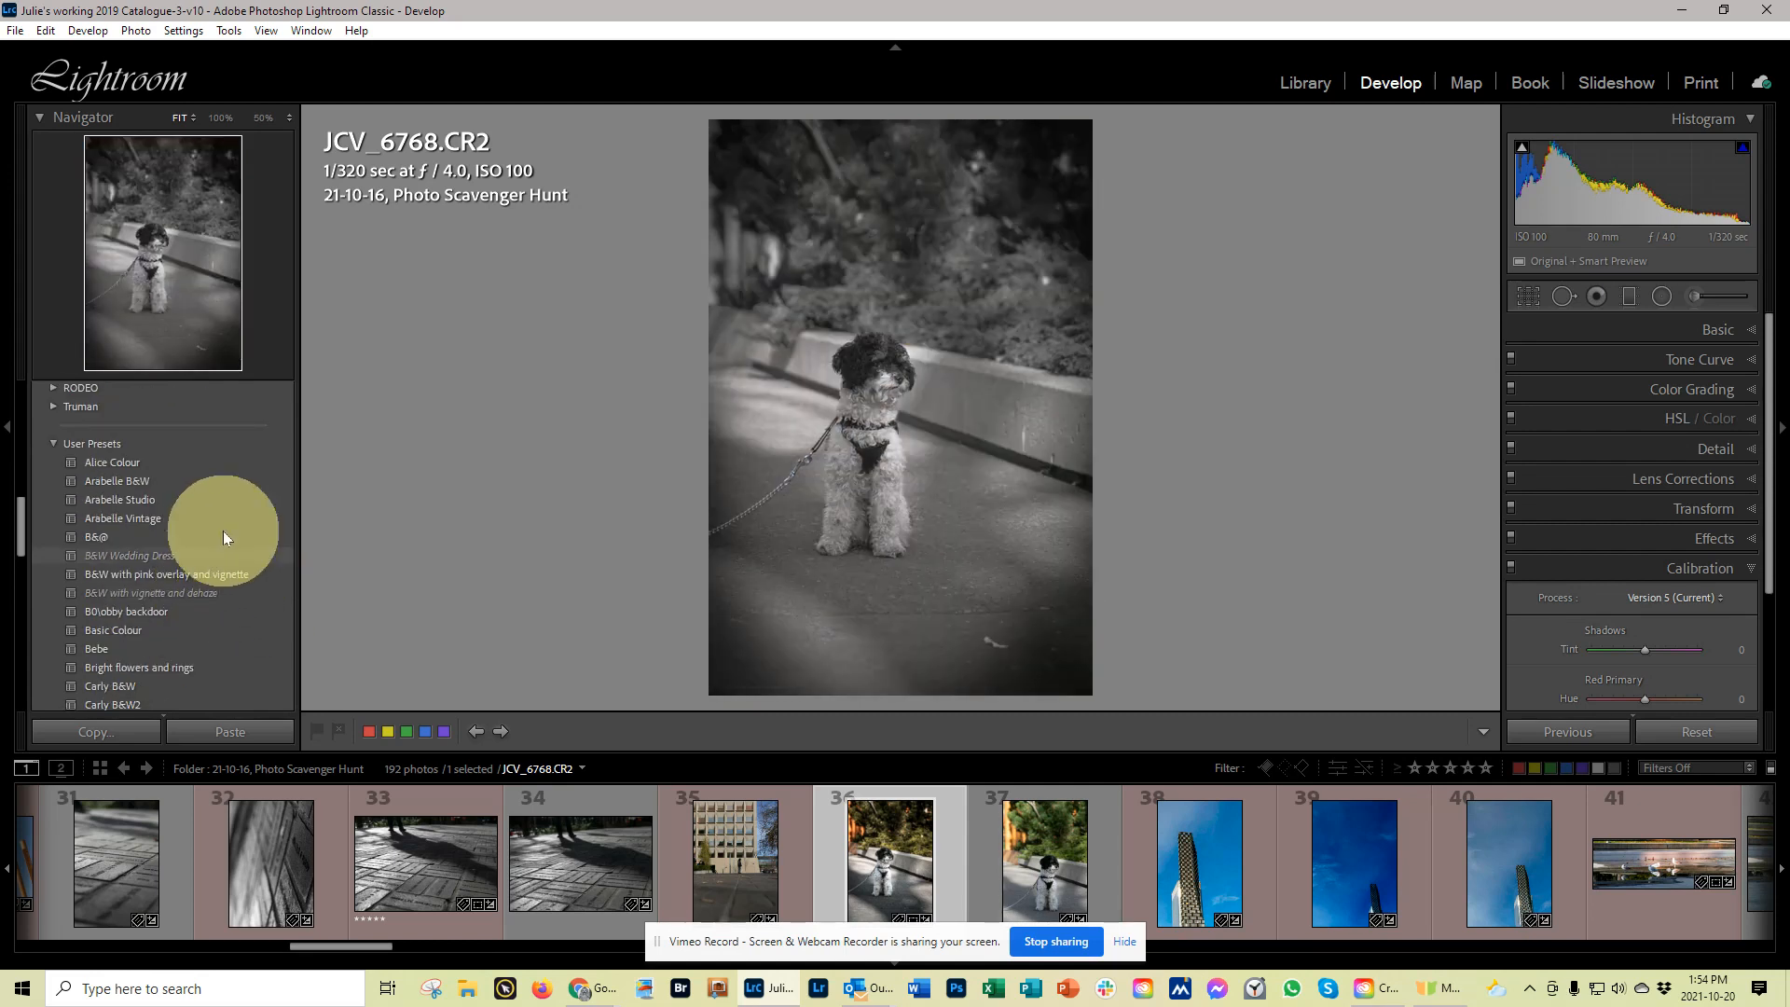
scroll(200, 563, "down", 8)
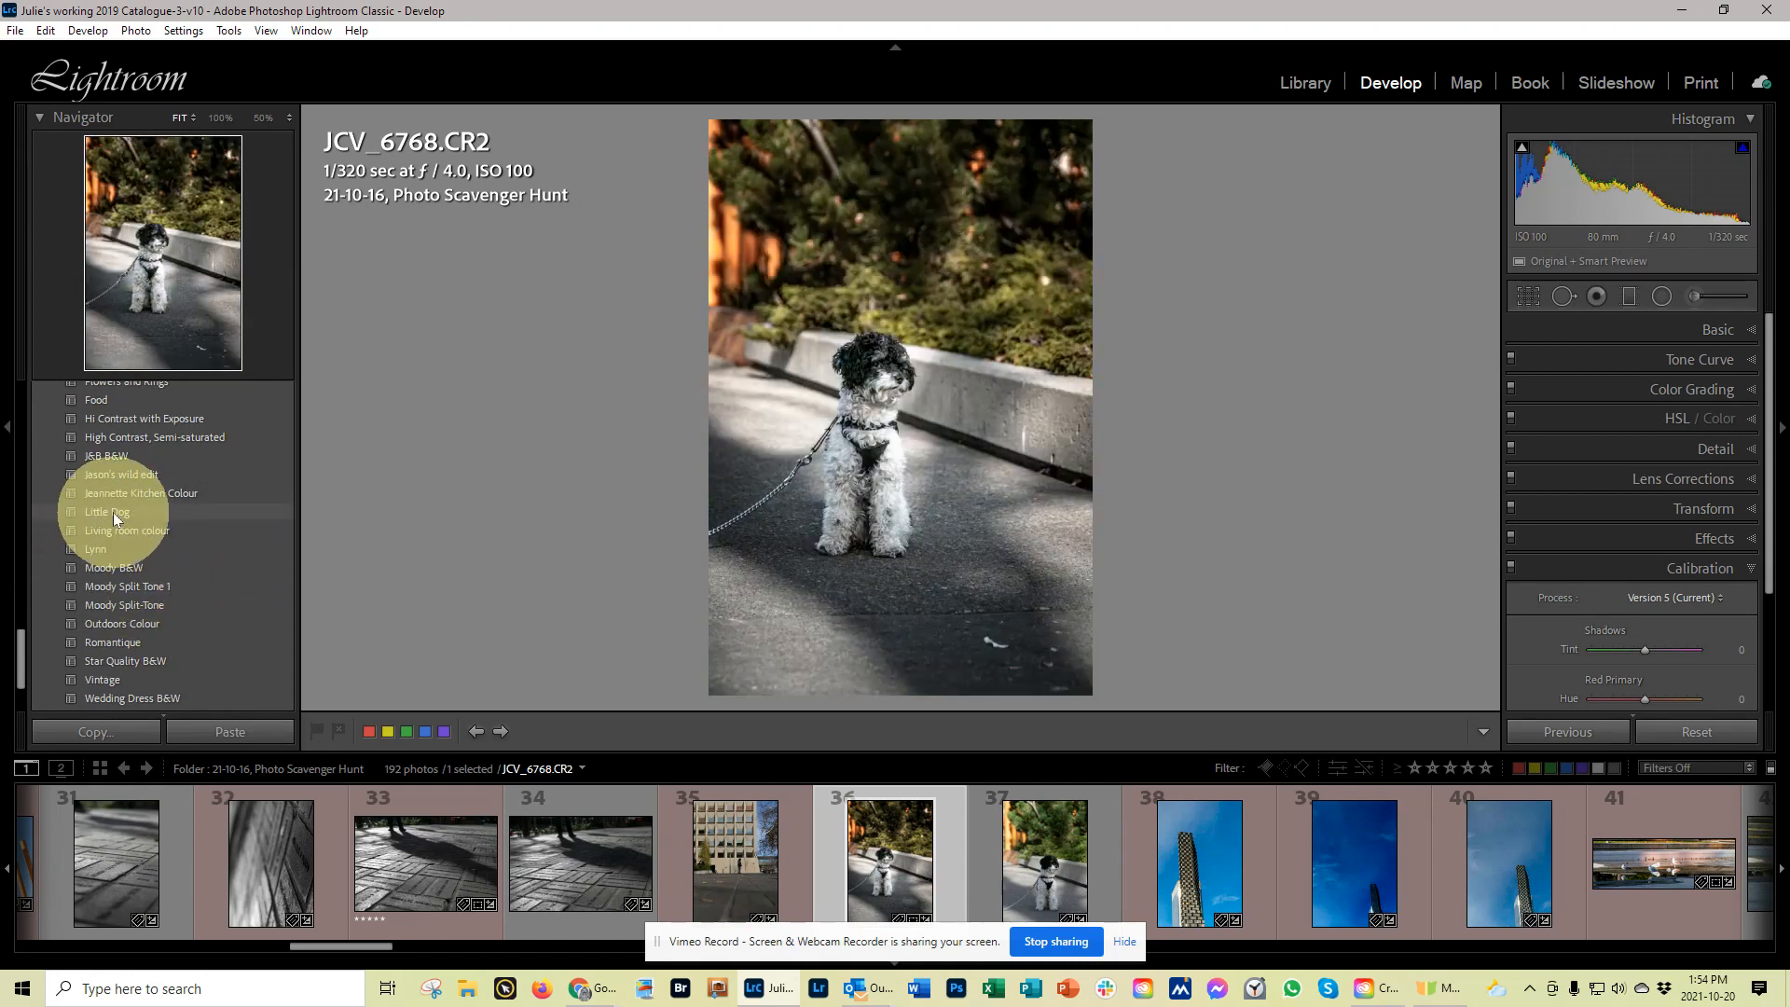
left_click(108, 513)
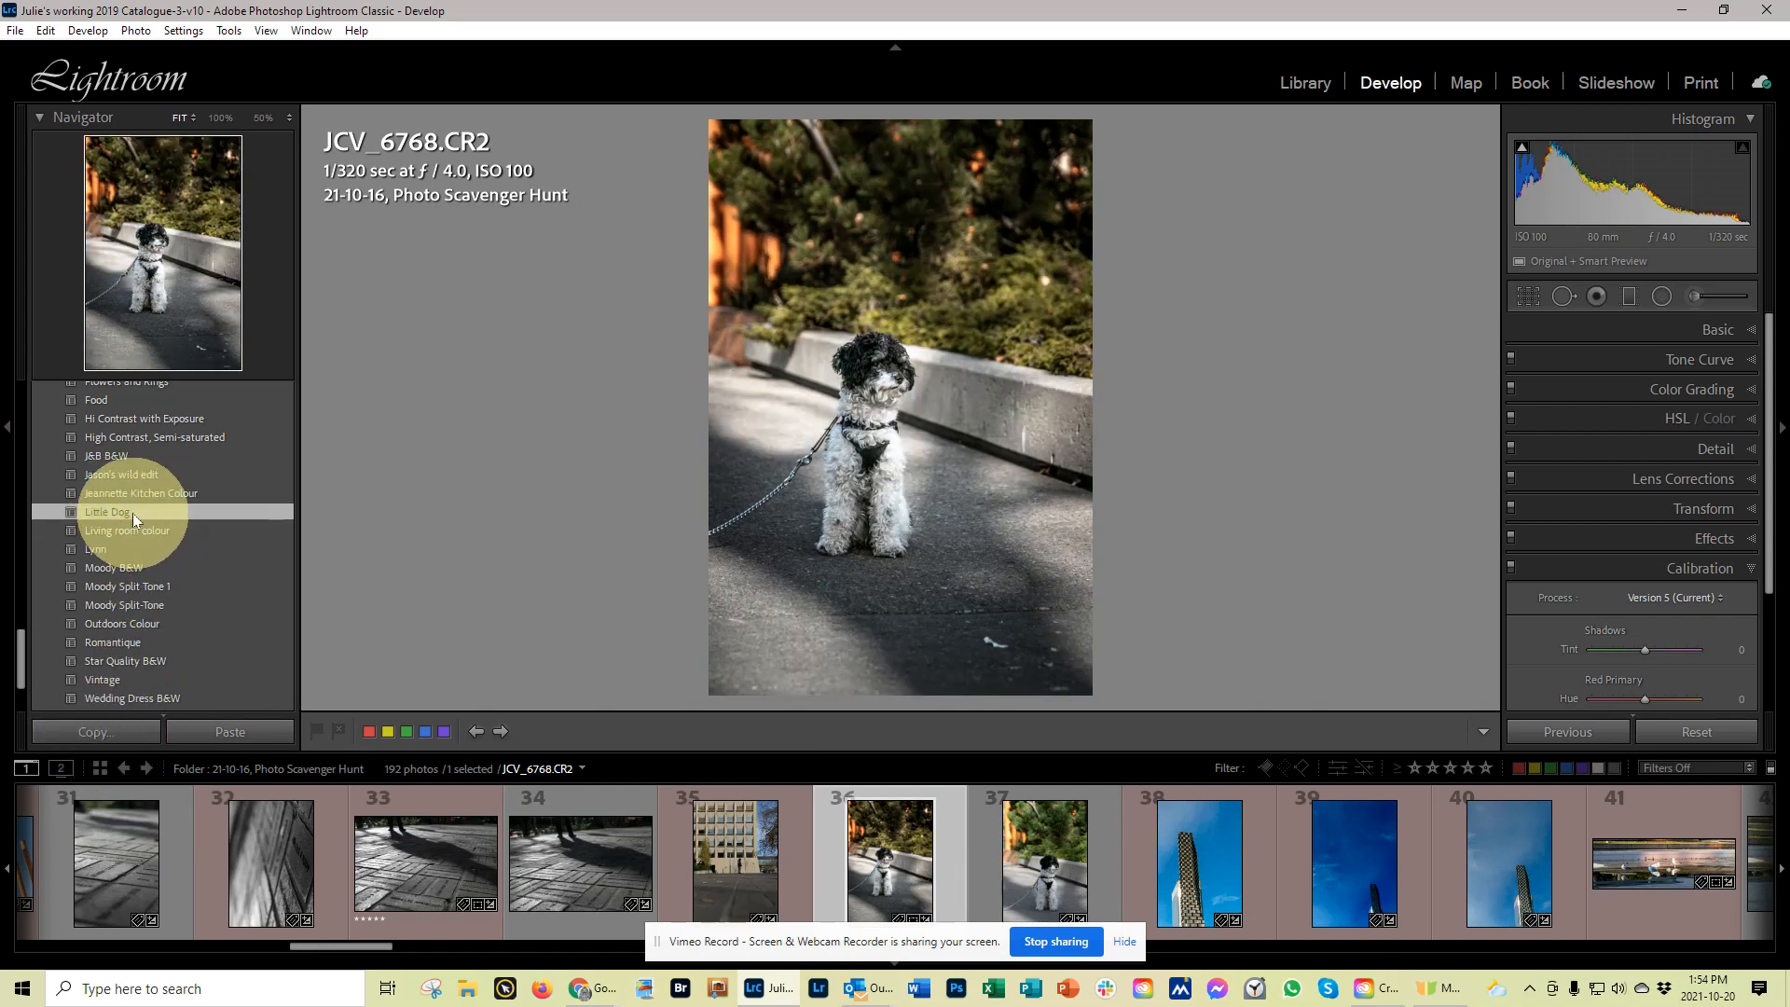
- Copy the develop settings of JCV_6768.CR2, leaving out Local Adjustments, Transform, Spot Removal and Crop
left_click(95, 736)
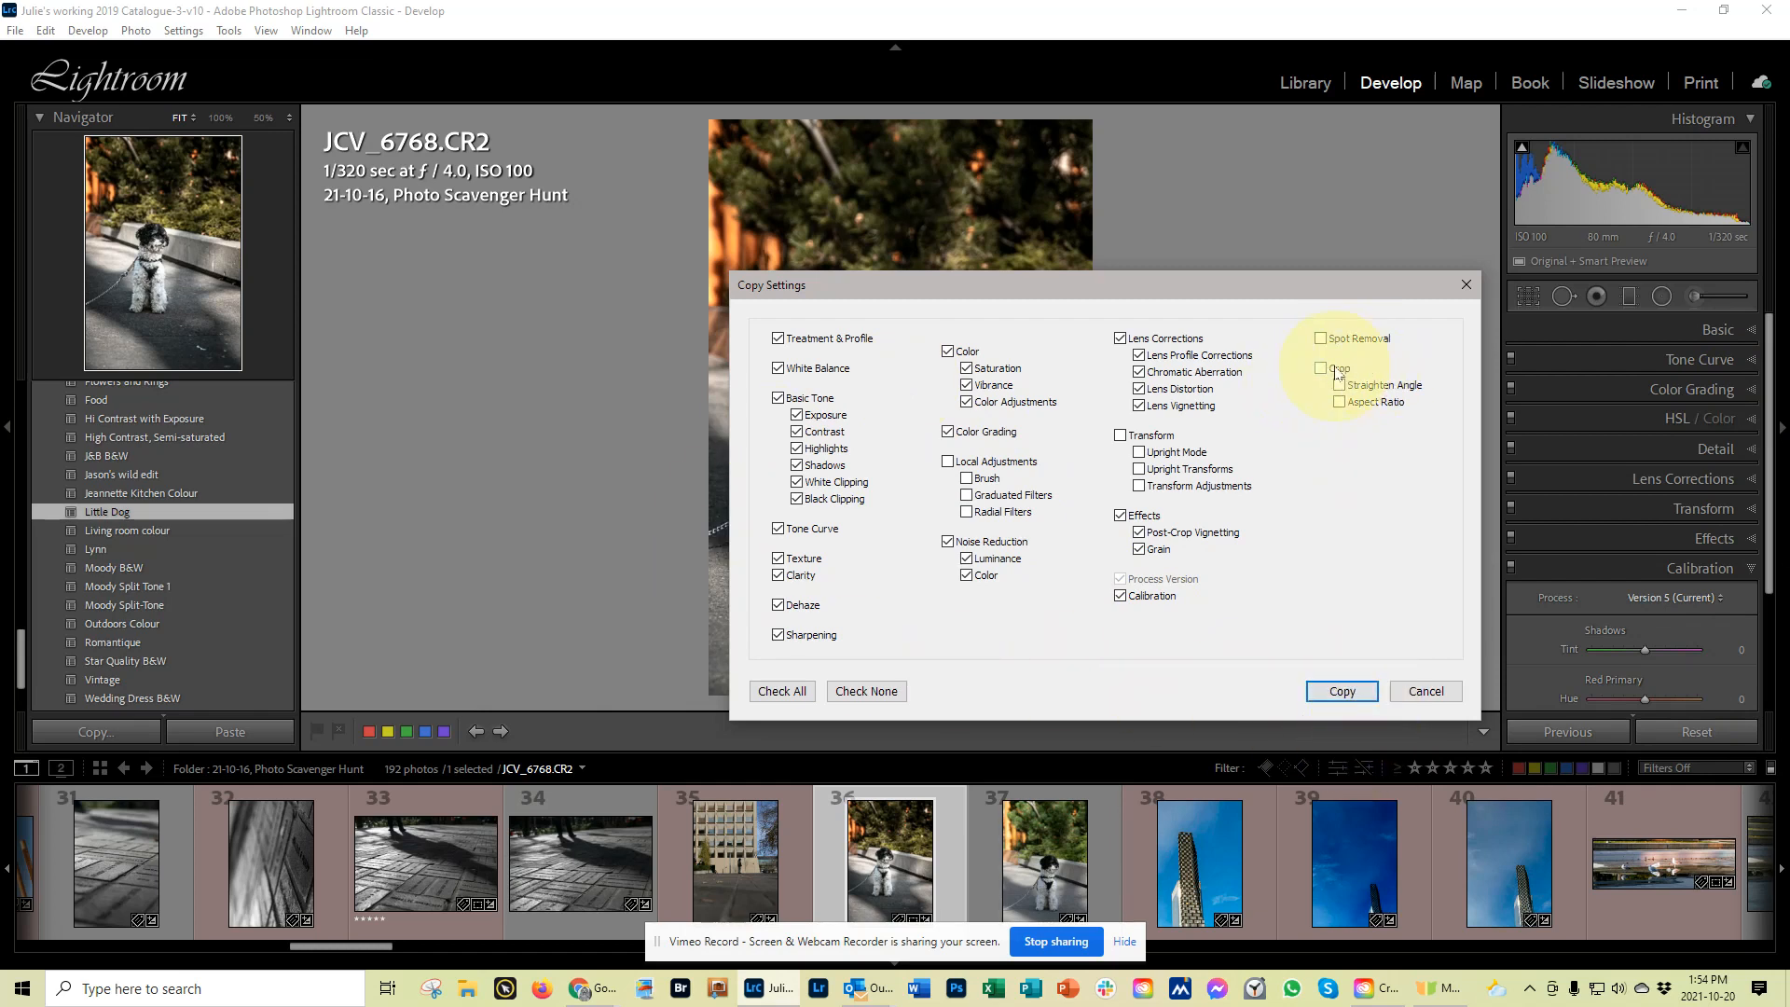
left_click(1342, 694)
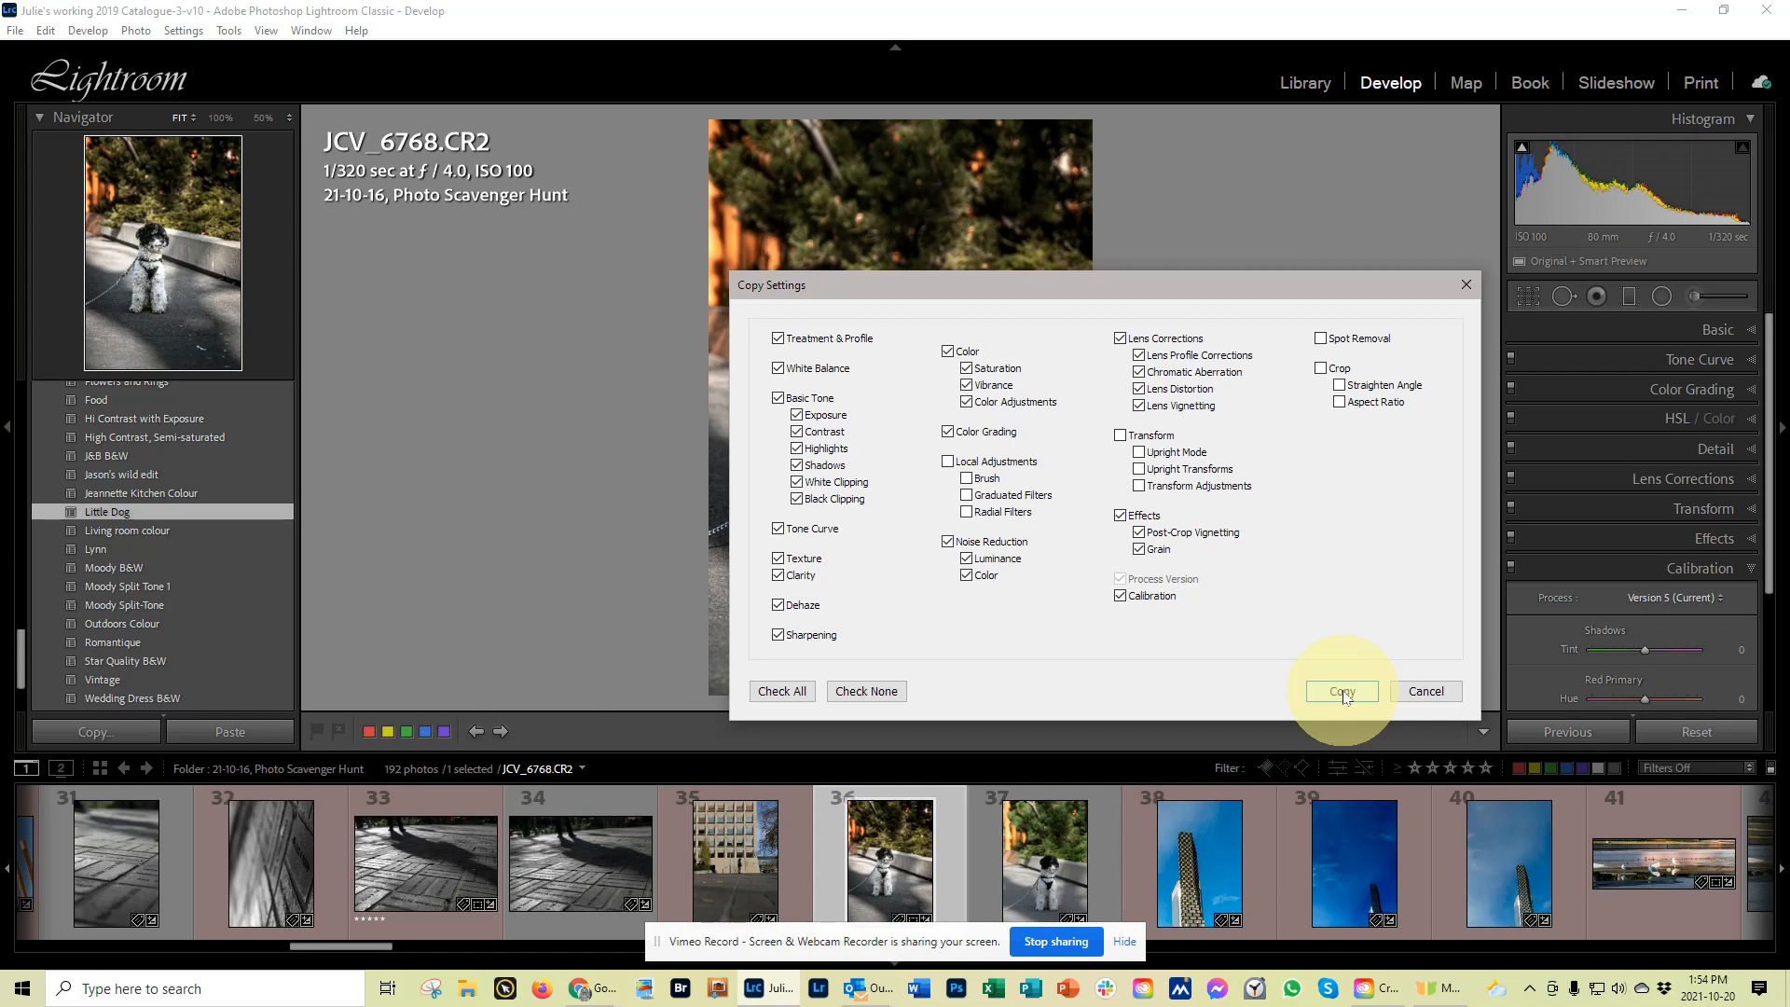
left_click(1343, 693)
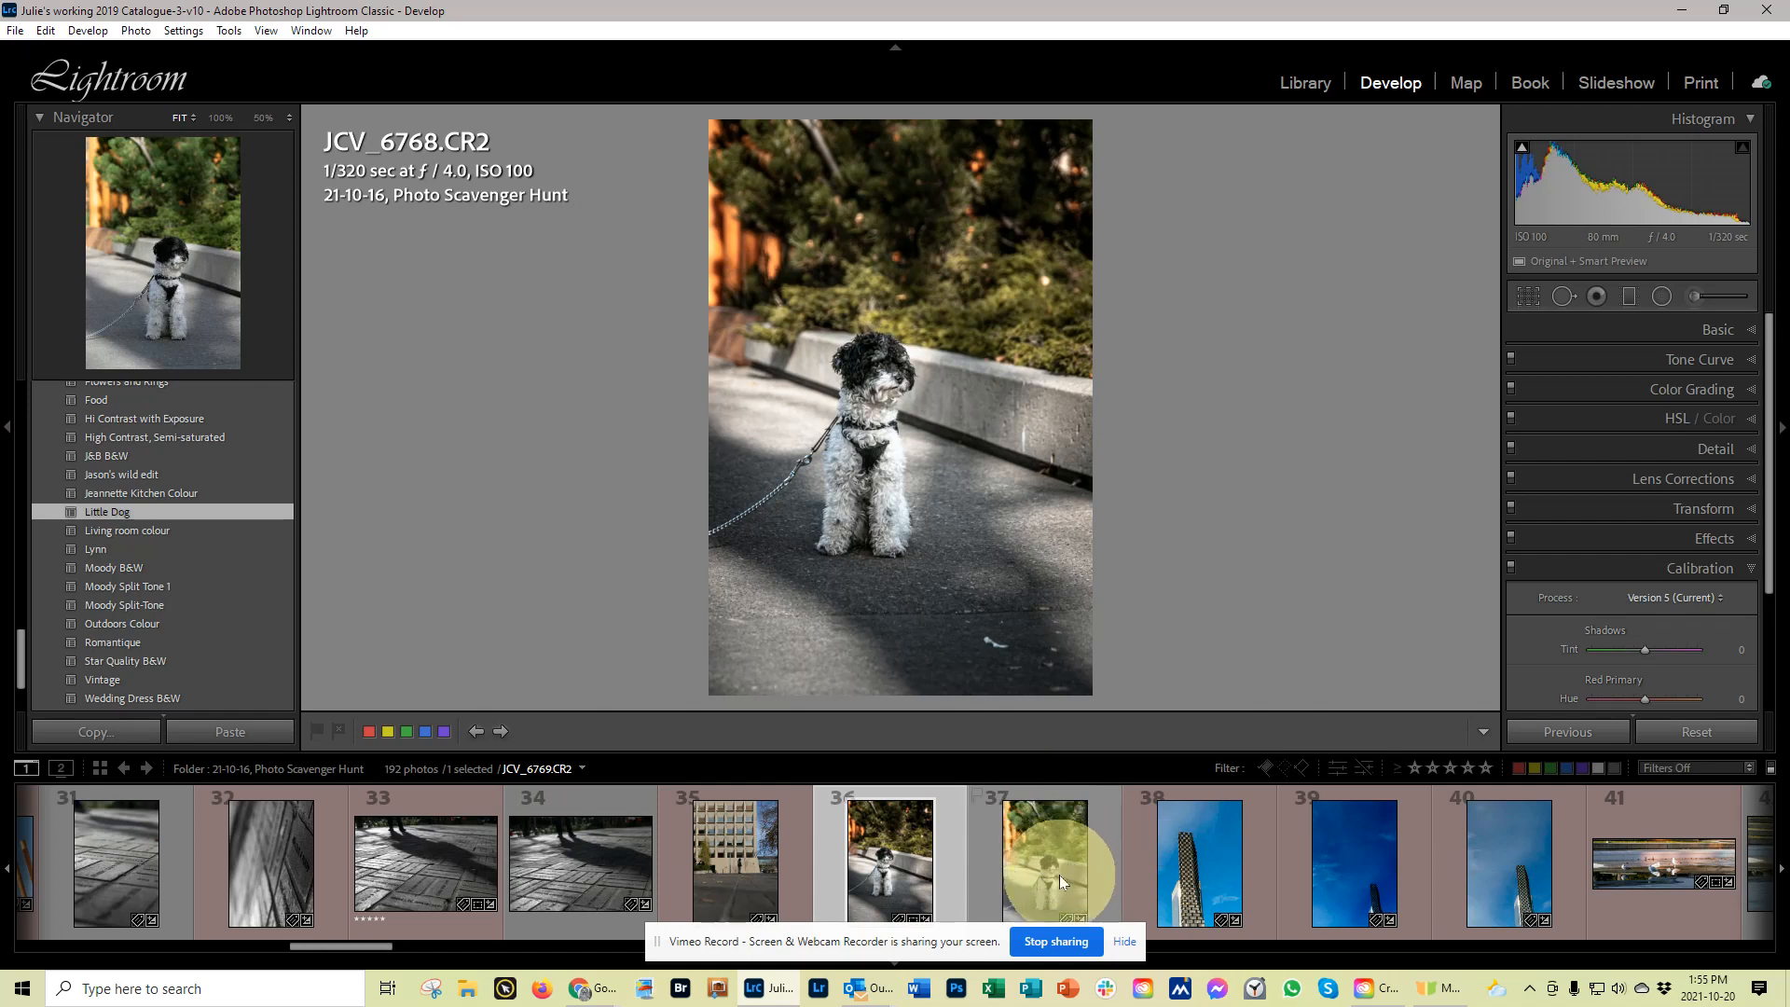
- Switch to the neighbouring dog photo JCV_6769.CR2 and apply the Little Dog preset to it
left_click(1071, 851)
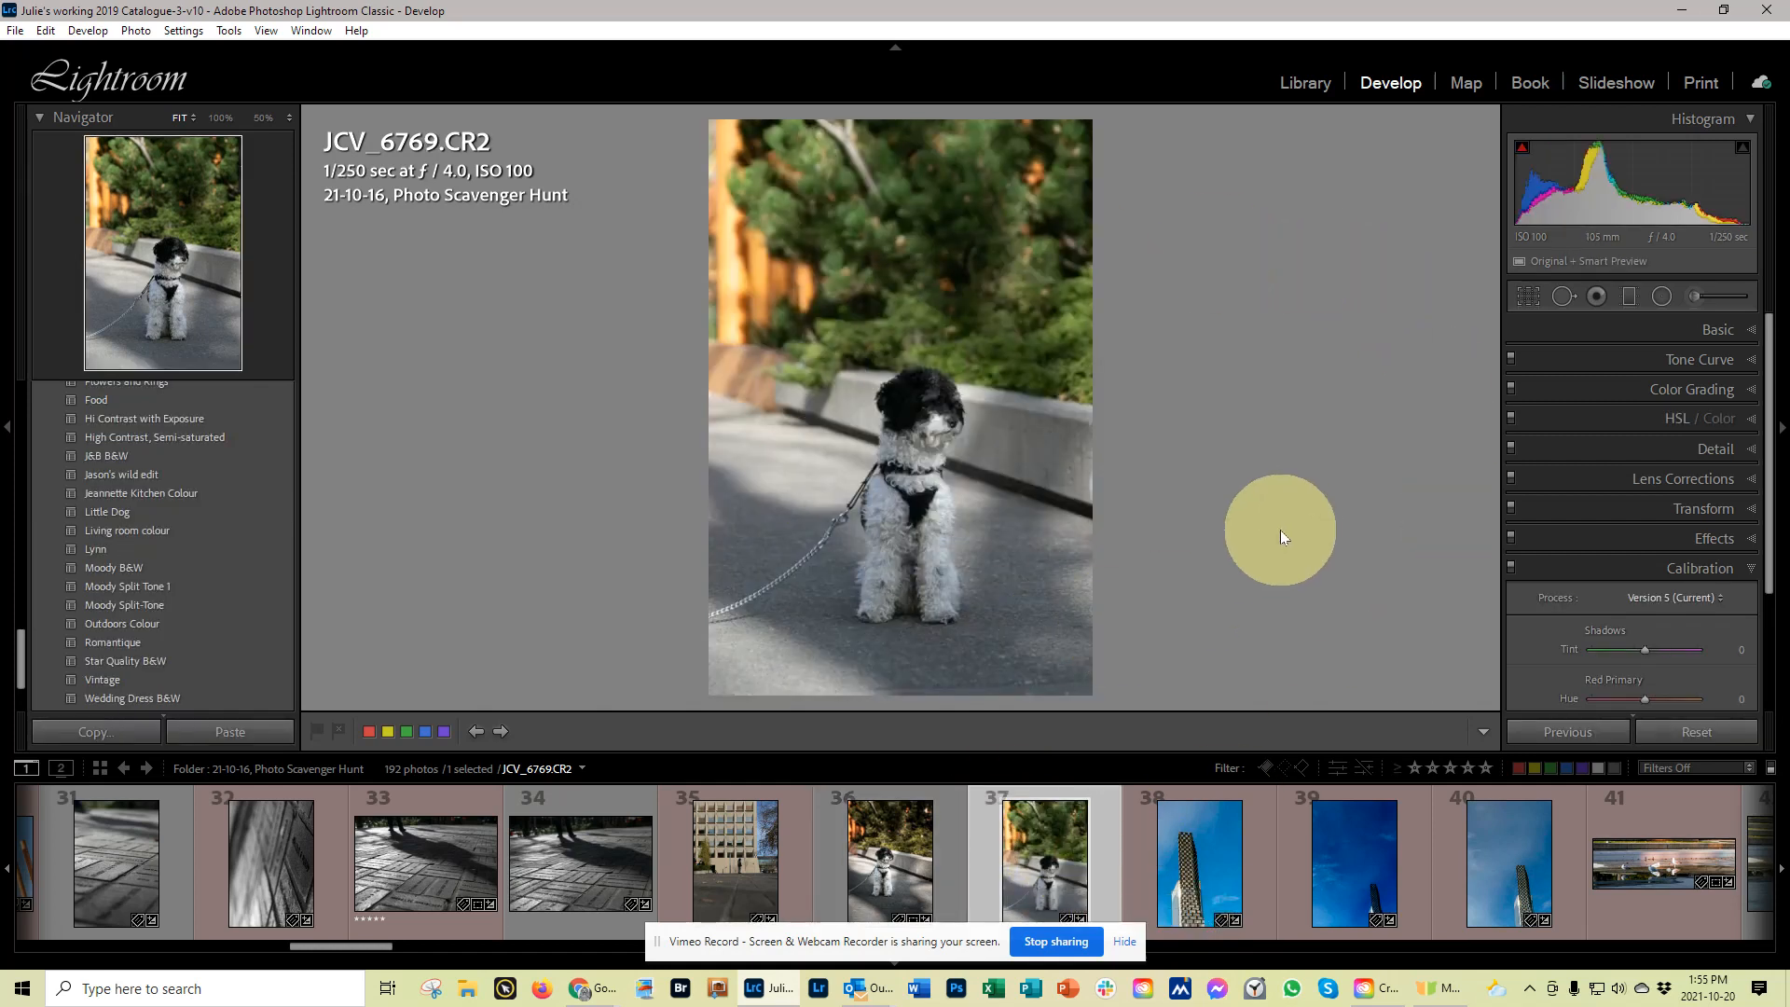
left_click(106, 512)
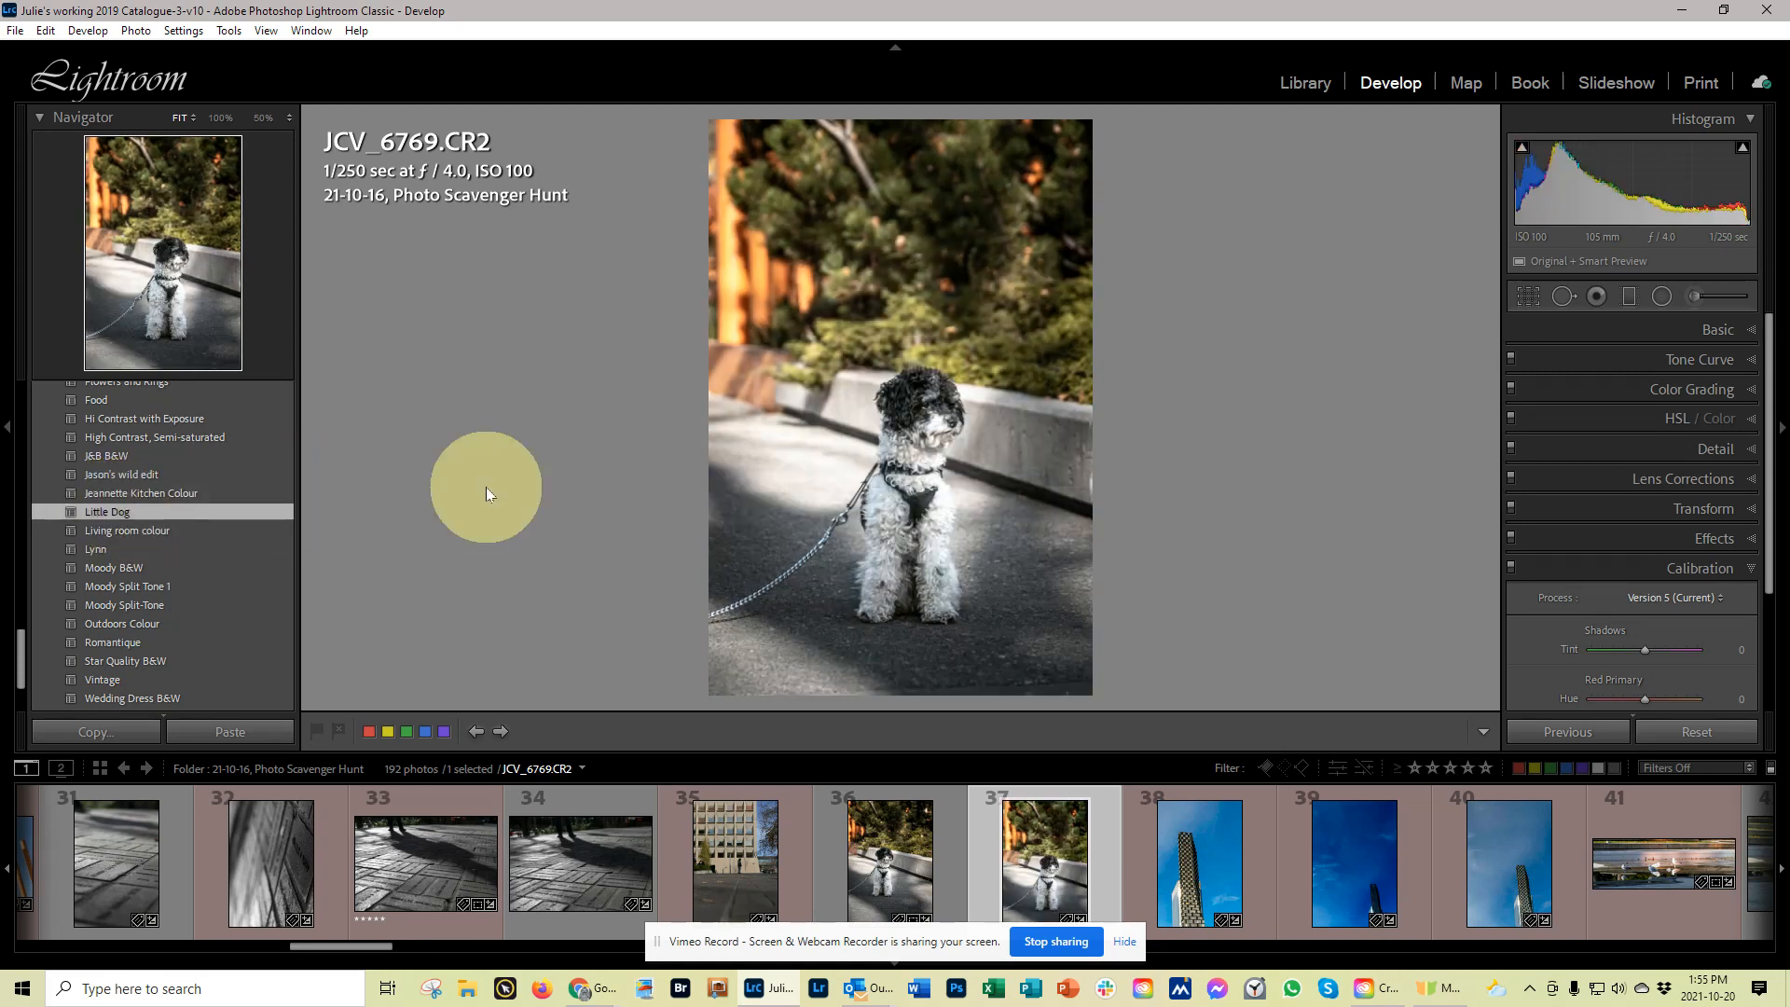
- Reset all develop adjustments on JCV_6769.CR2 and paste the settings copied from JCV_6768.CR2 onto it
left_click(1704, 730)
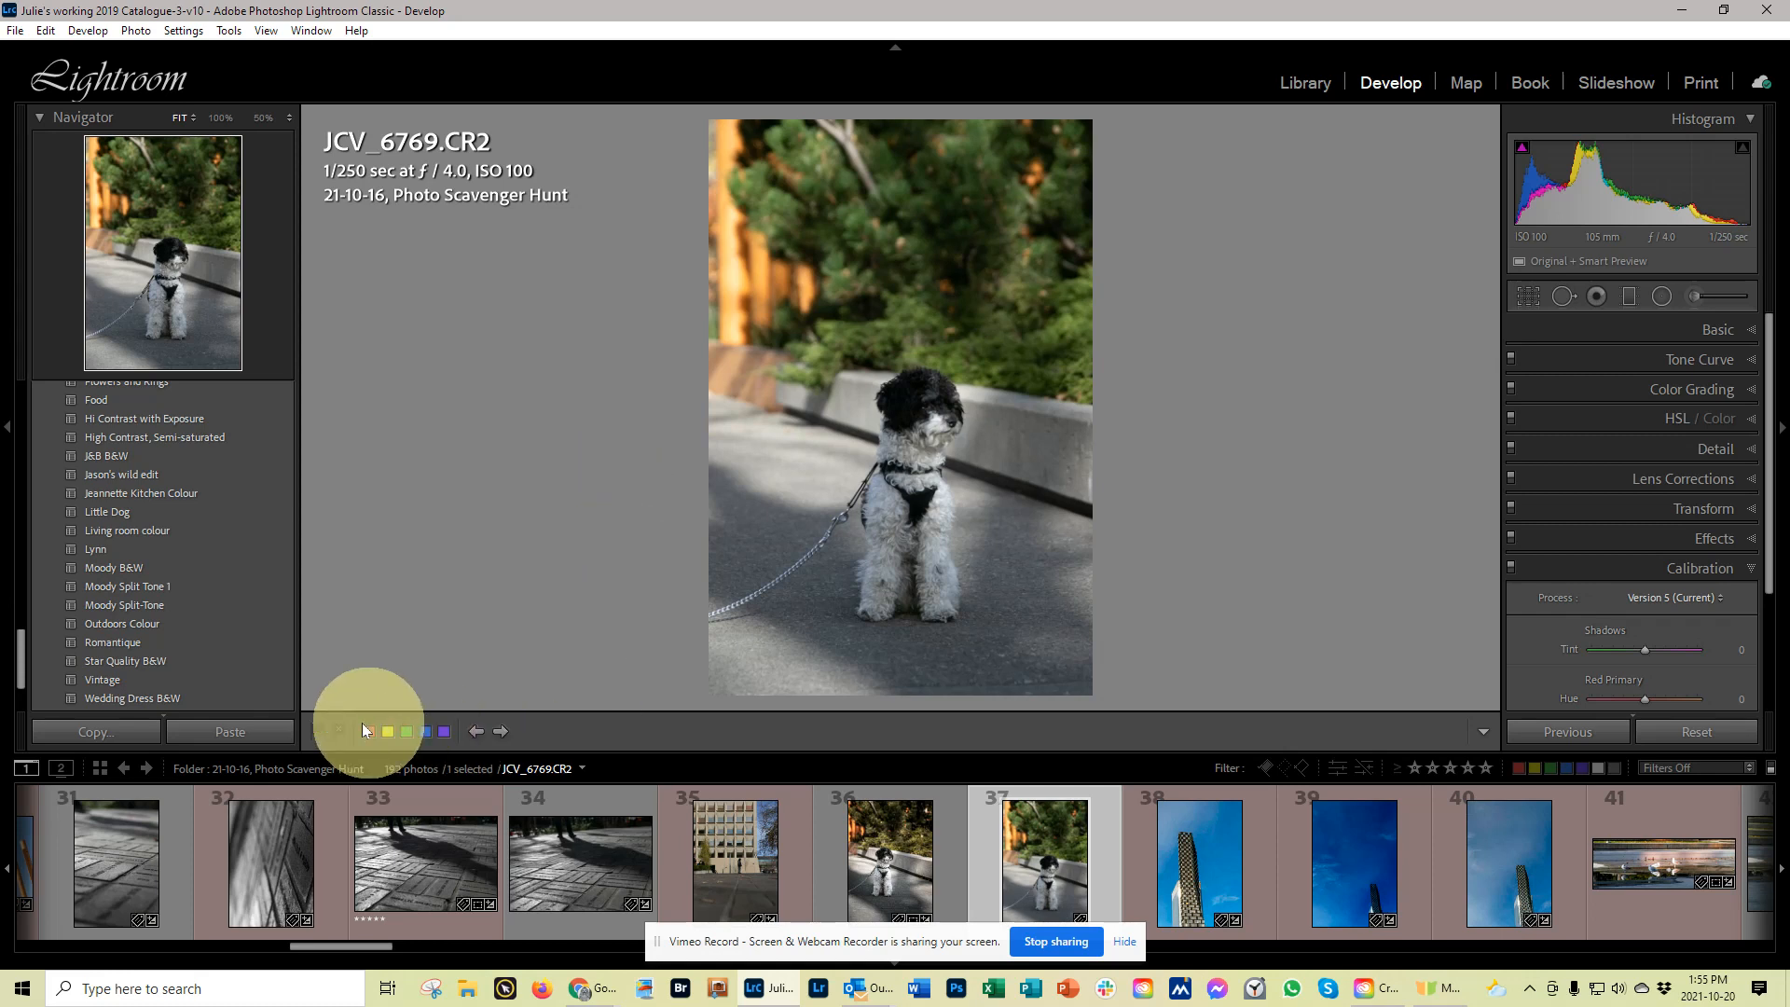
left_click(229, 731)
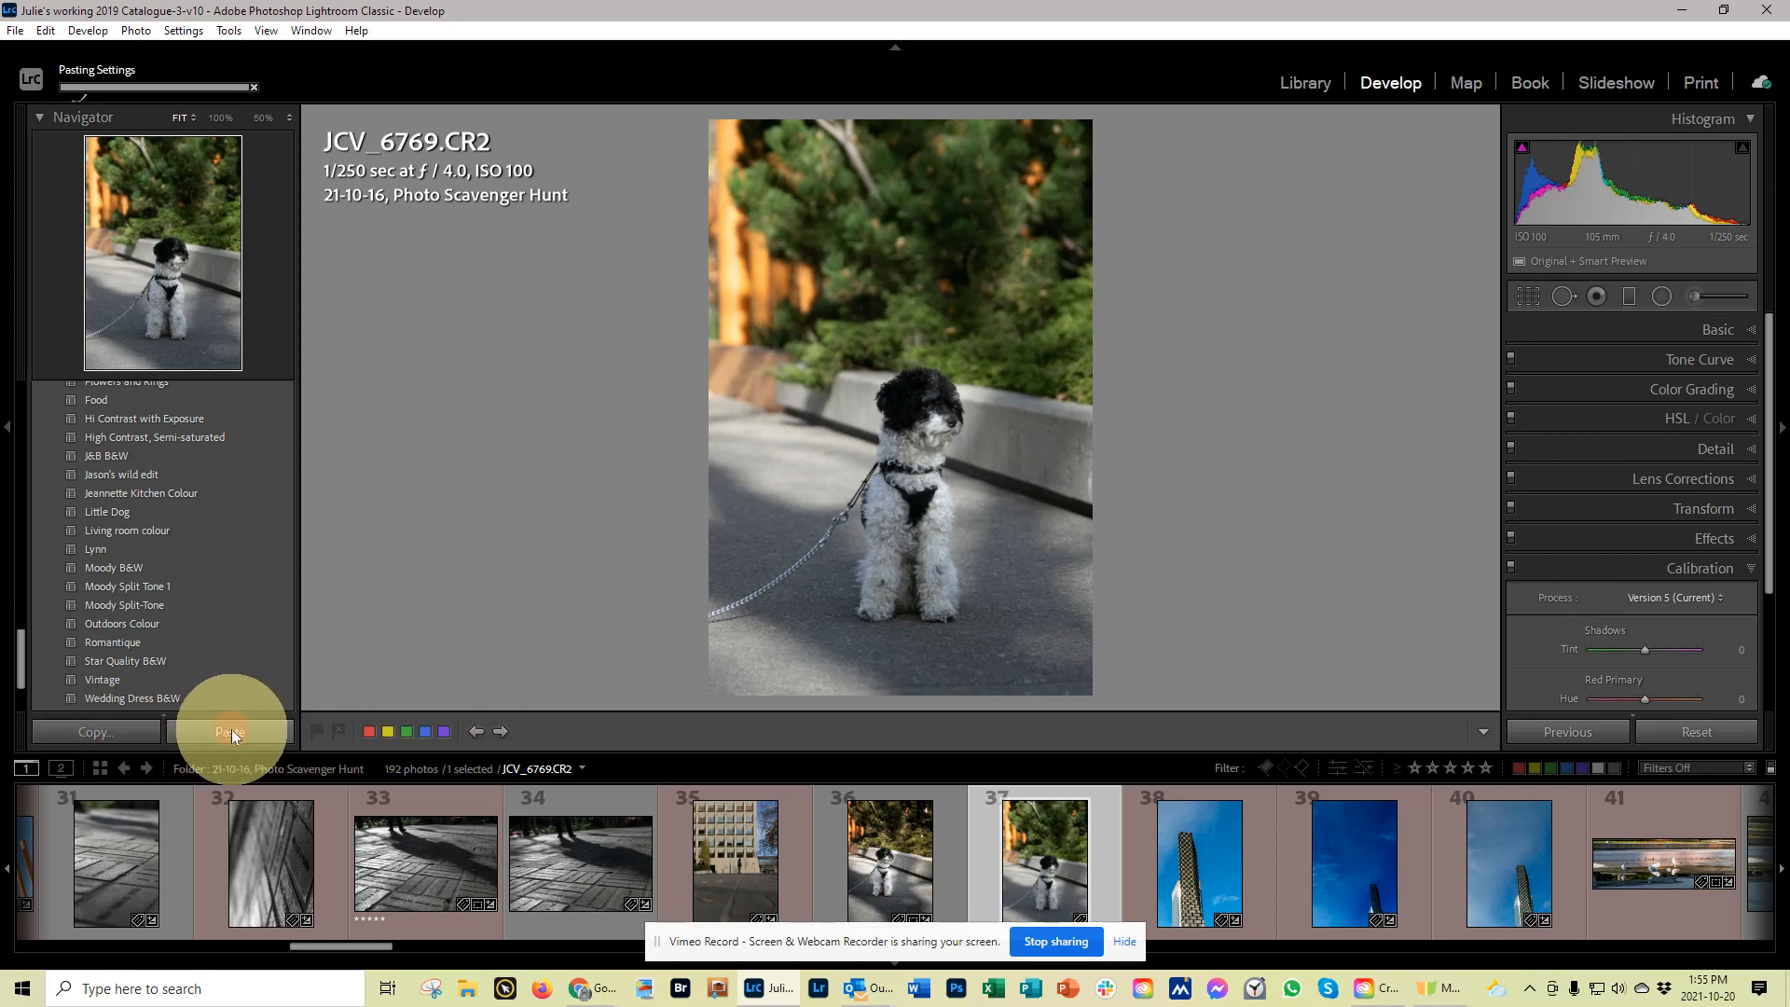